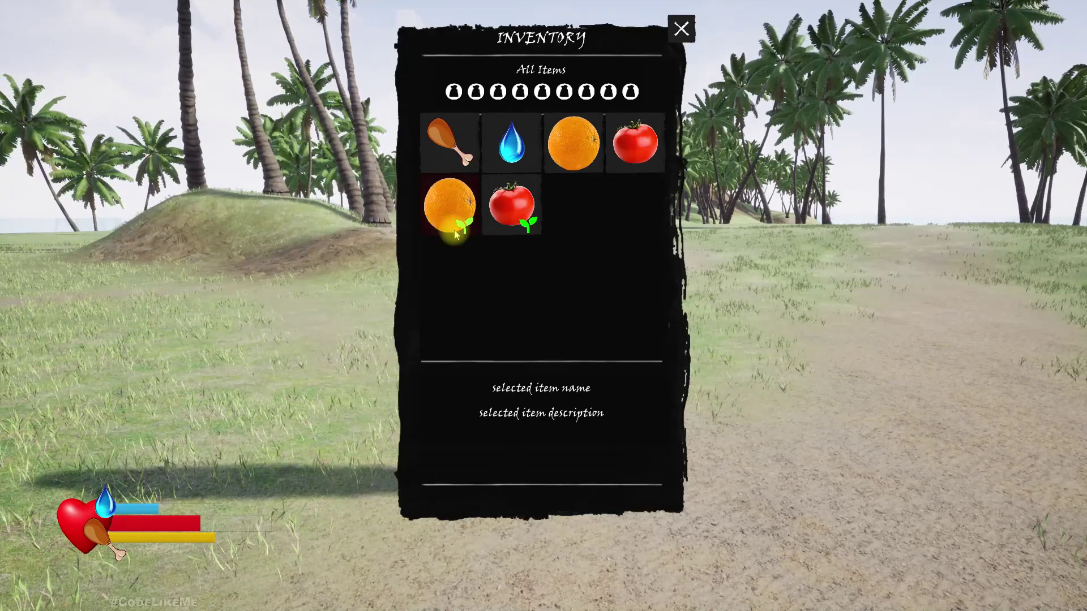
Select the tomato seed in the game inventory, choose to plant it and place the plant on the ground
{"action": "left_click", "coordinate": [508, 203]}
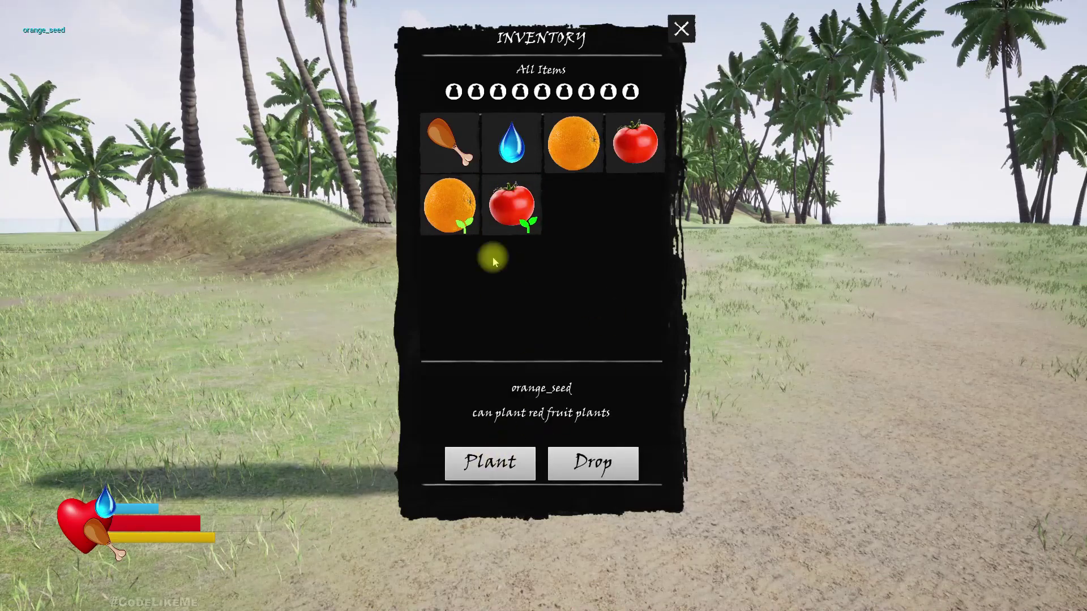
{"action": "left_click", "coordinate": [561, 155]}
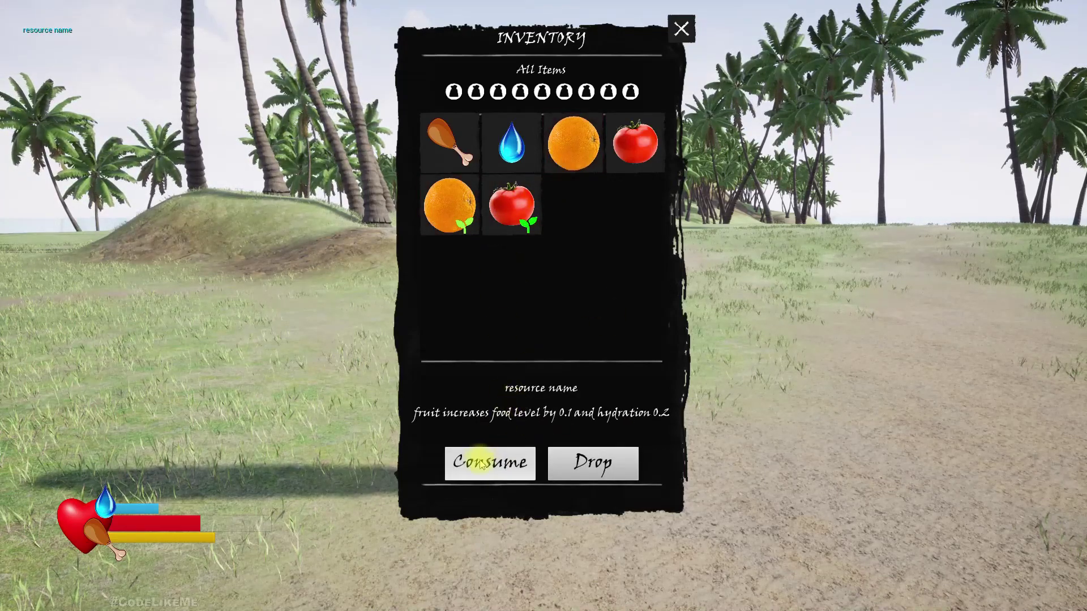
{"action": "left_click", "coordinate": [510, 211]}
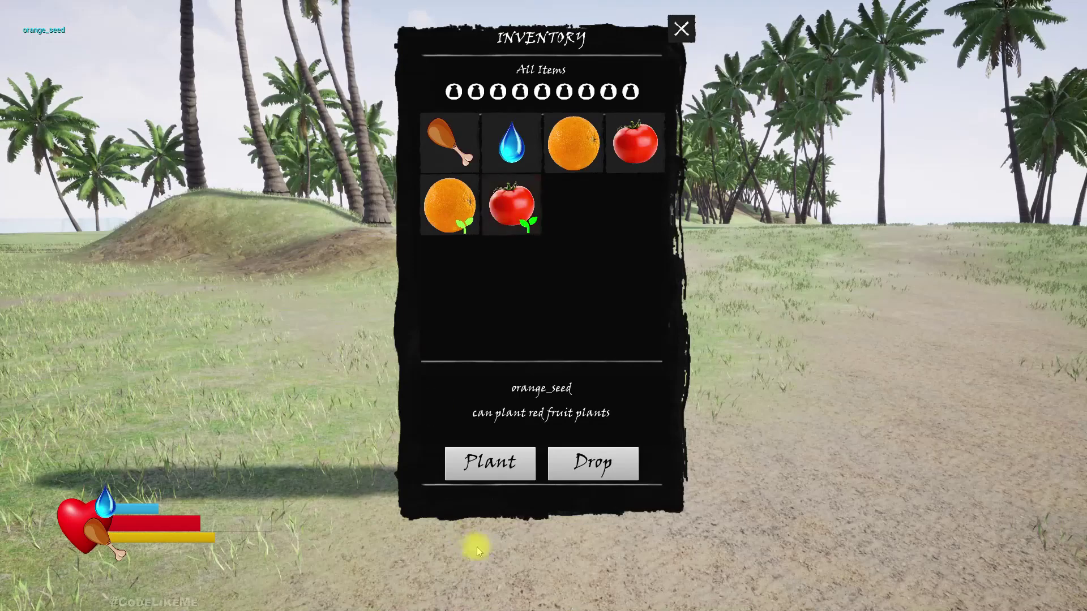
{"action": "left_click", "coordinate": [459, 465]}
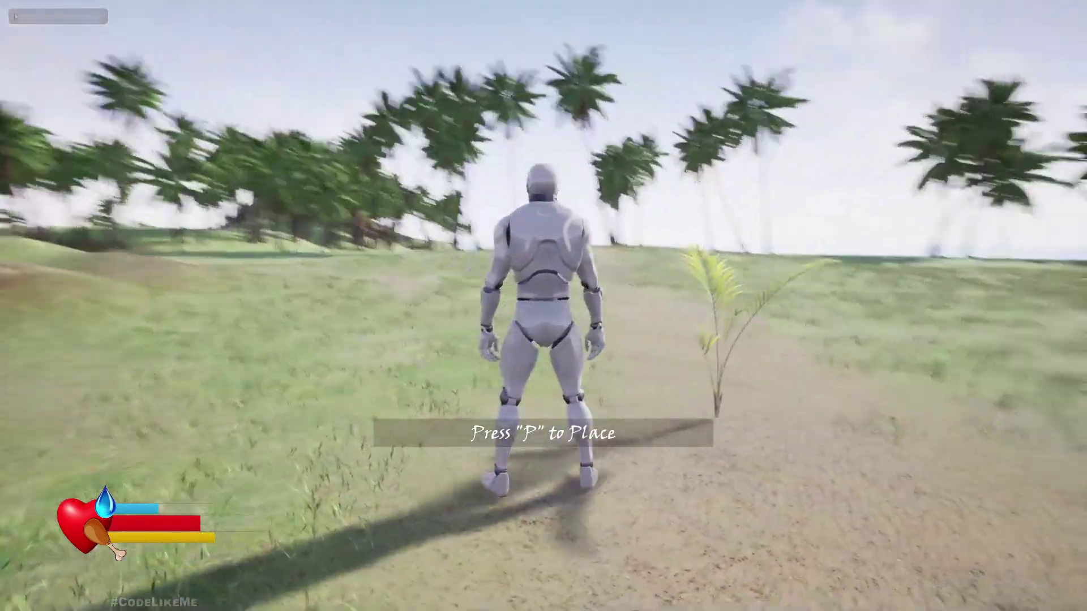
{"action": "key", "text": "w"}
{"action": "key", "text": "p"}
{"action": "key", "text": "d"}
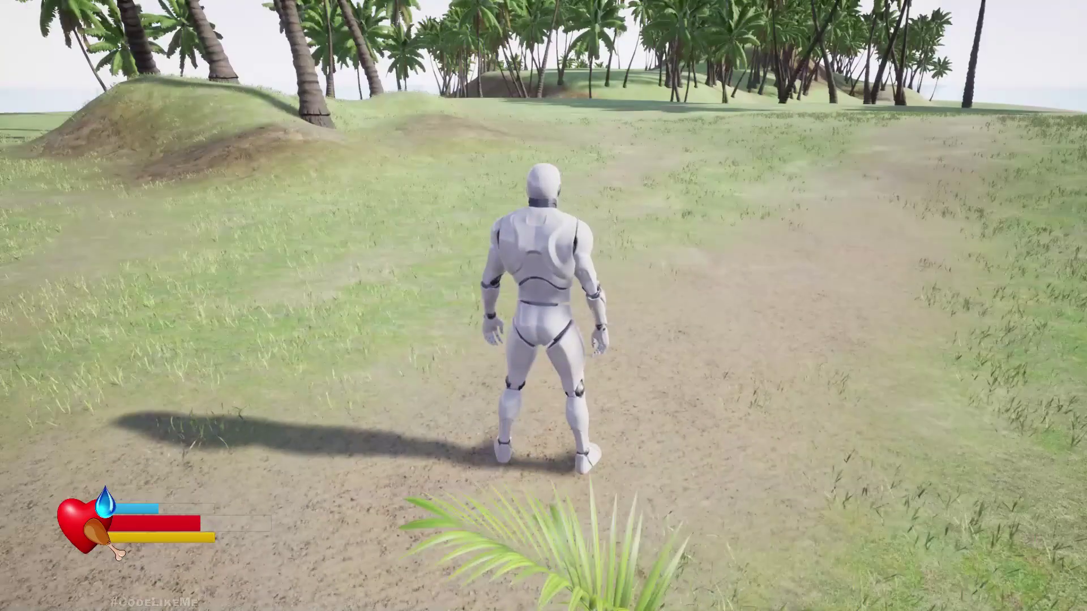
Walk the character around the planted sapling to examine how it grows
{"action": "key", "text": "w"}
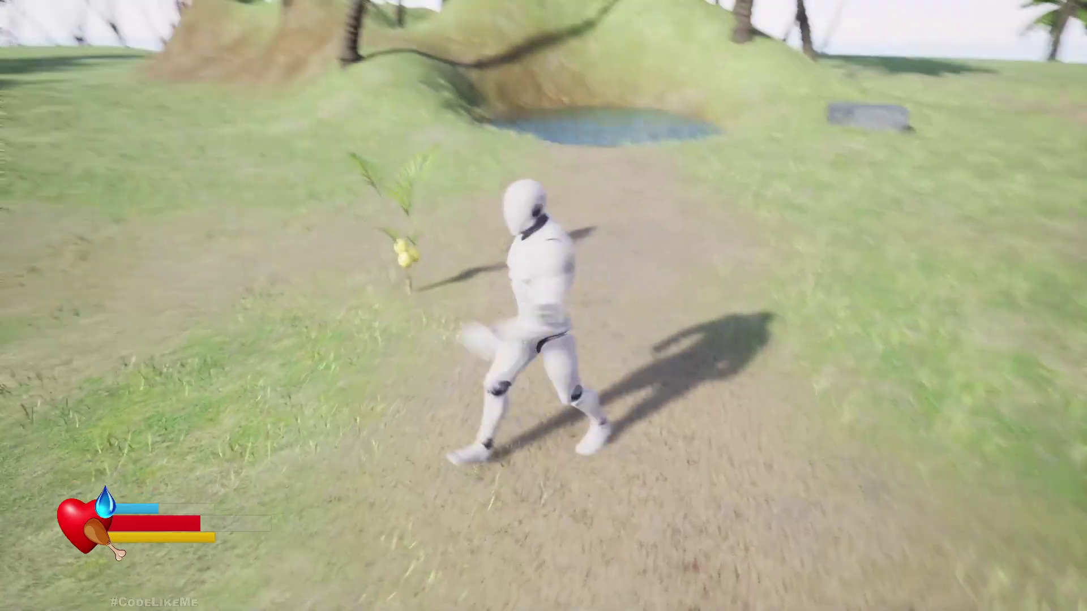
{"action": "key", "text": "w"}
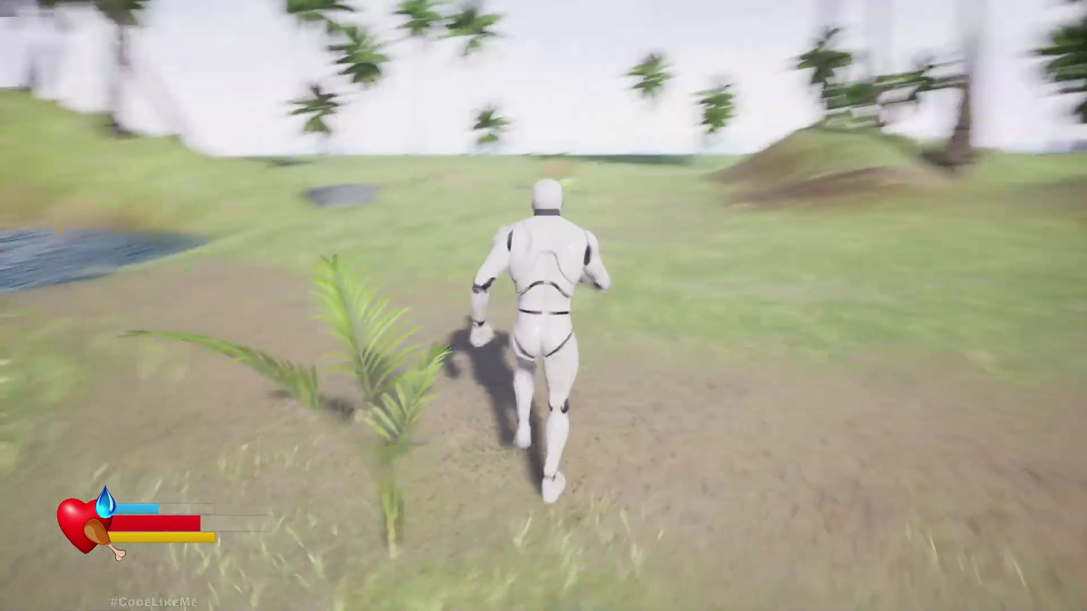
{"action": "key", "text": "w"}
{"action": "key", "text": "a"}
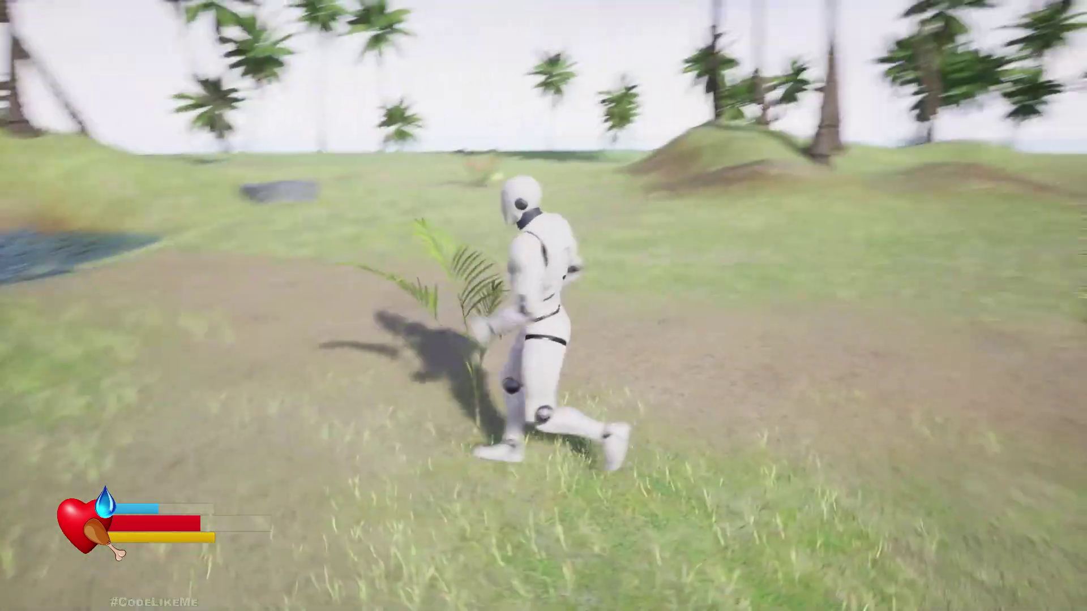
{"action": "key", "text": "w"}
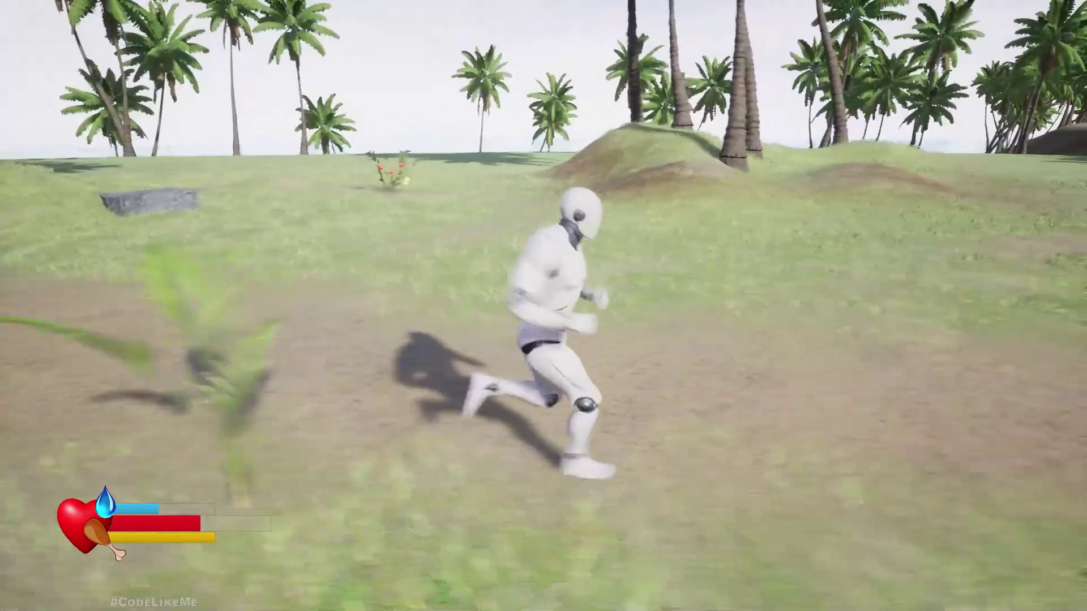
{"action": "key", "text": "w"}
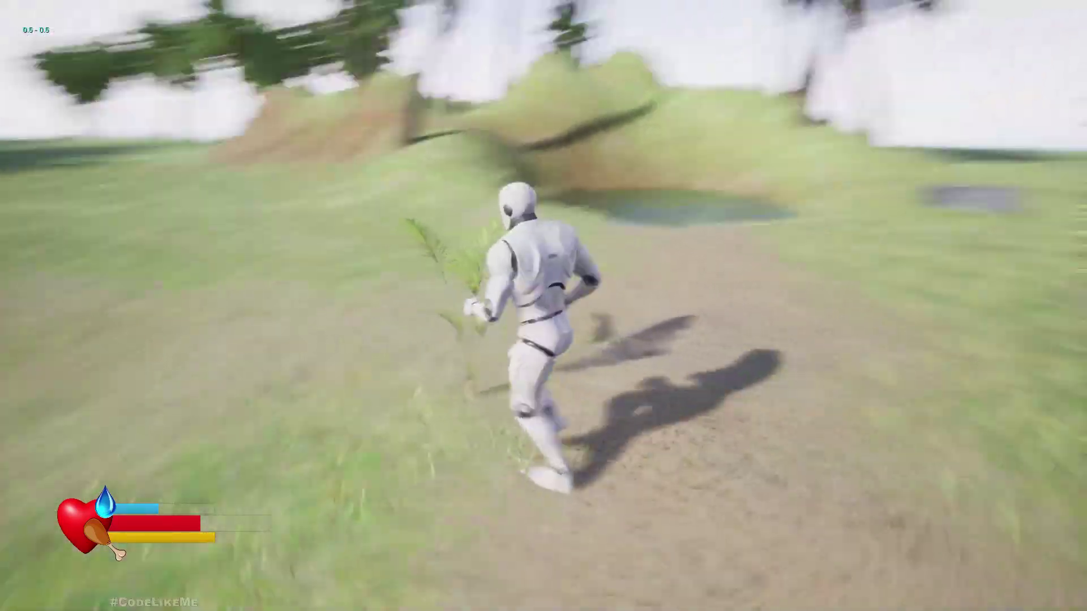
{"action": "key", "text": "w"}
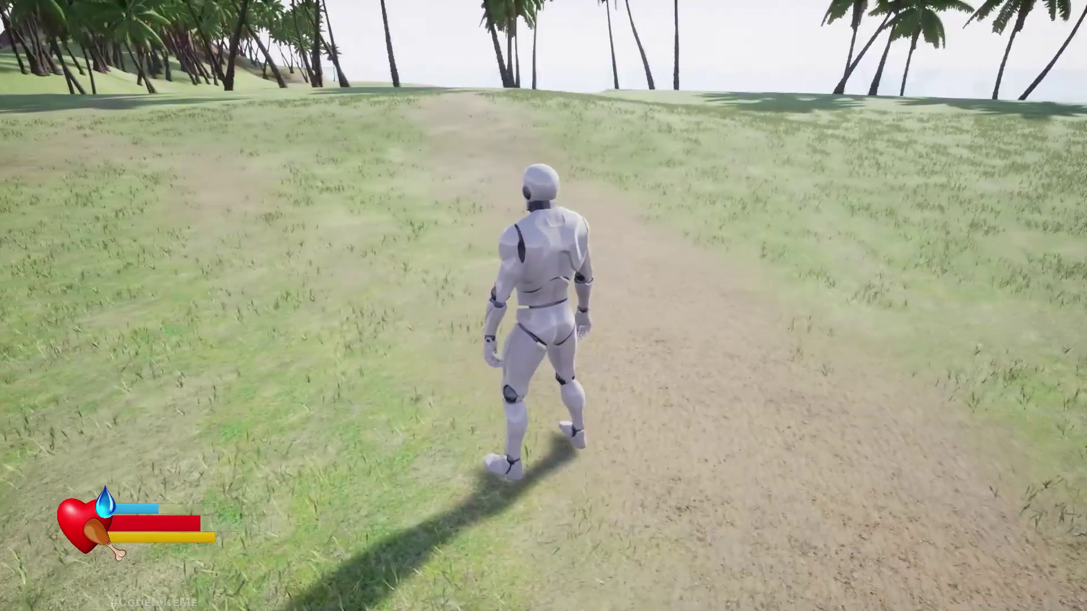
Plant the orange seed from the inventory on the grass beside the dirt path
{"action": "key", "text": "i"}
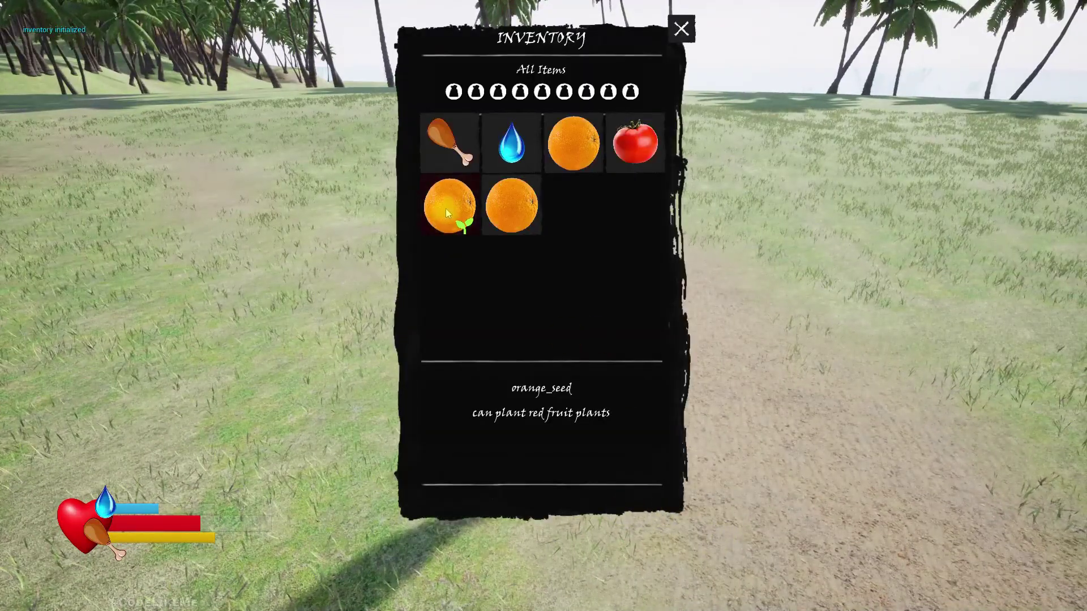
{"action": "left_click", "coordinate": [491, 463]}
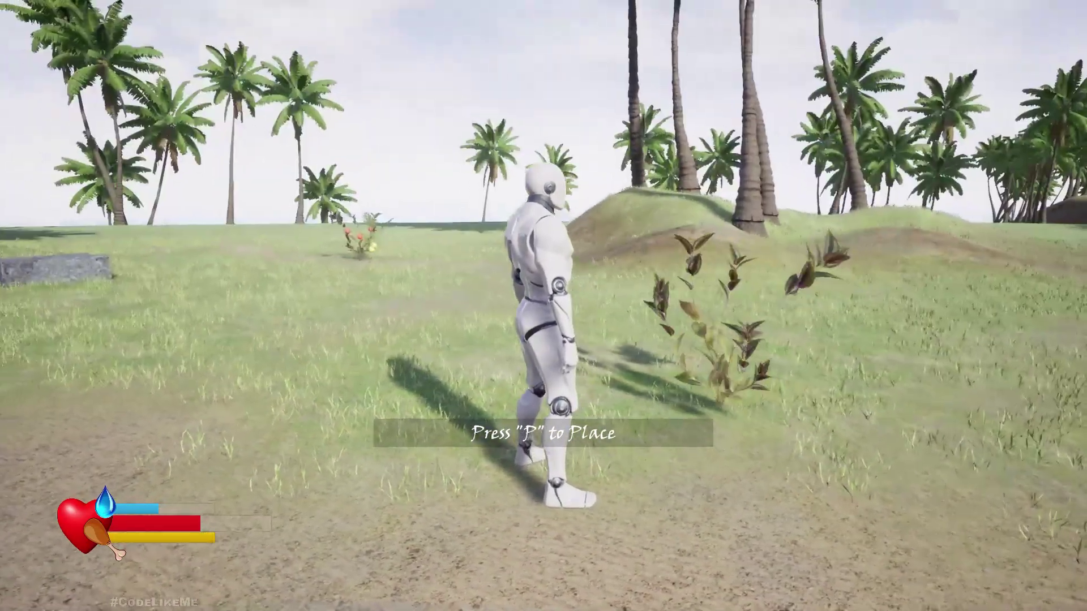
{"action": "key", "text": "p"}
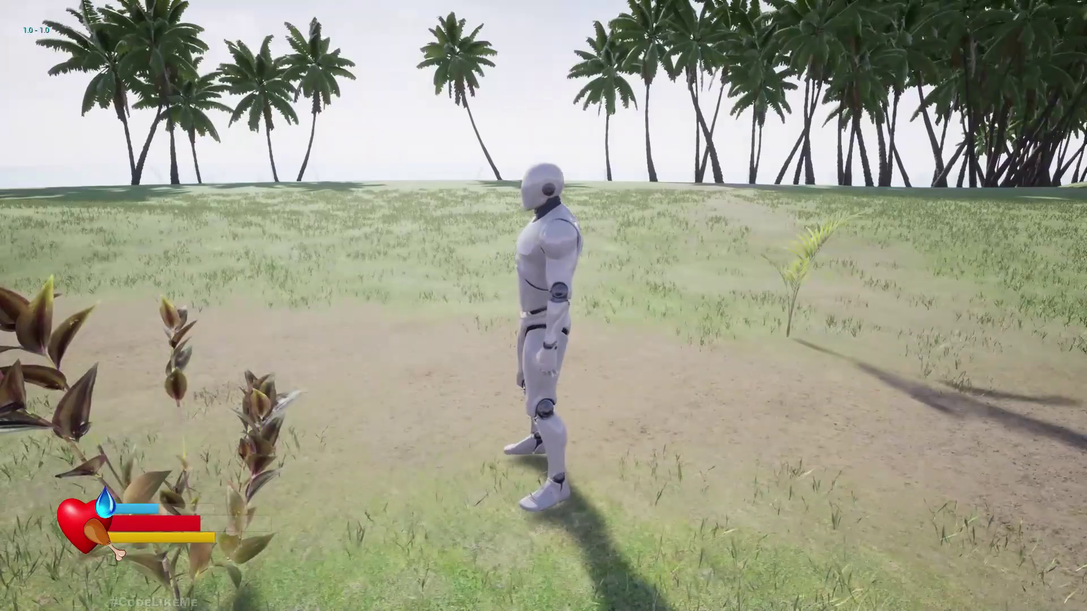
{"action": "key", "text": "w"}
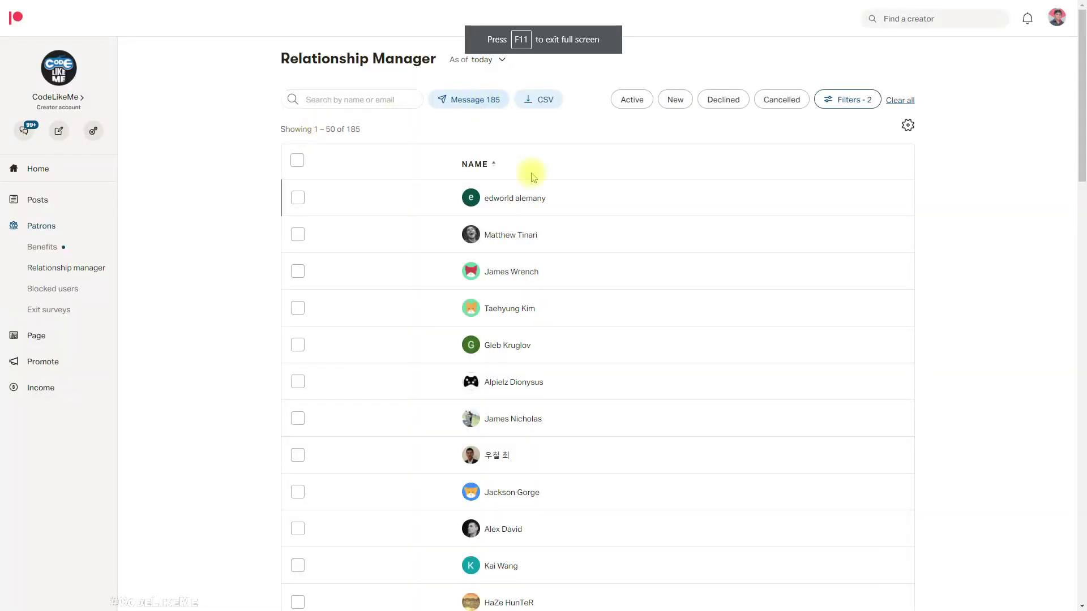
Look through the pages of the patron list in Patreon's Relationship Manager
{"action": "scroll", "coordinate": [663, 442], "scroll_direction": "down", "scroll_amount": 20}
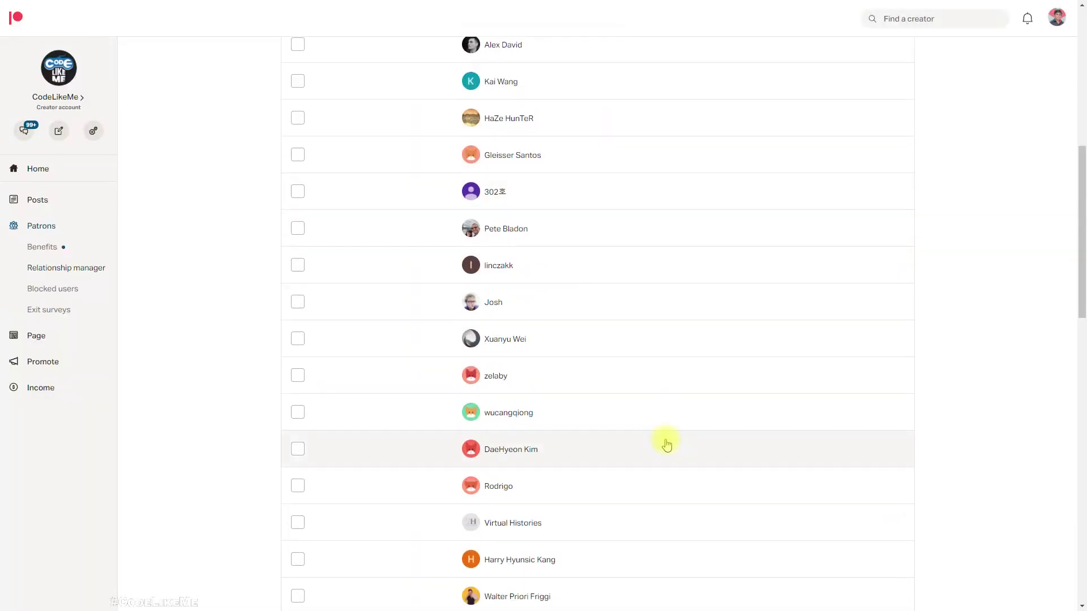
{"action": "left_click", "coordinate": [586, 570]}
{"action": "scroll", "coordinate": [602, 8], "scroll_direction": "down", "scroll_amount": 20}
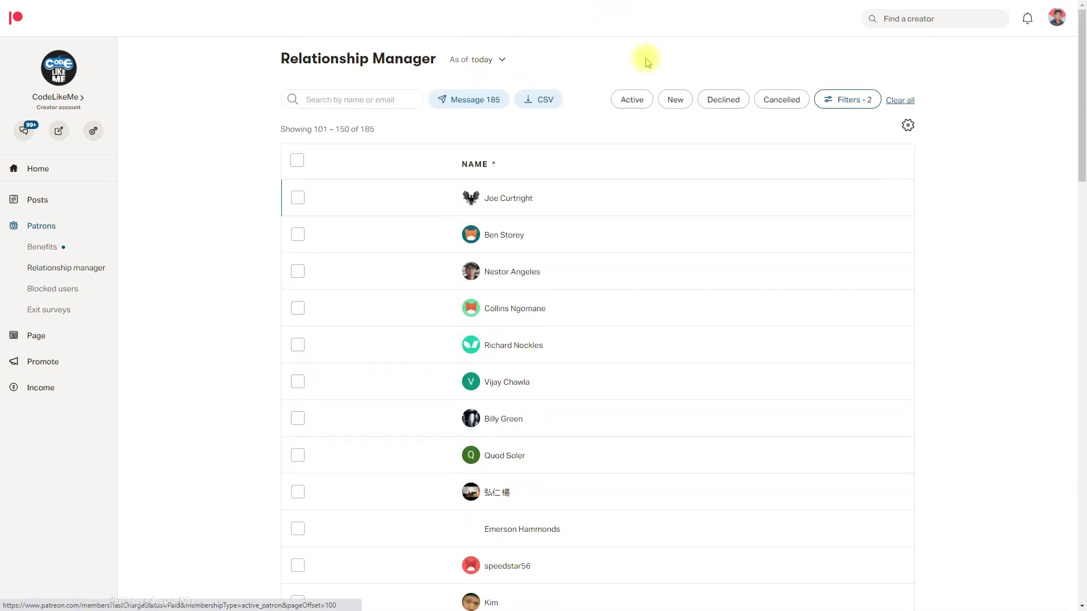
{"action": "scroll", "coordinate": [648, 60], "scroll_direction": "down", "scroll_amount": 20}
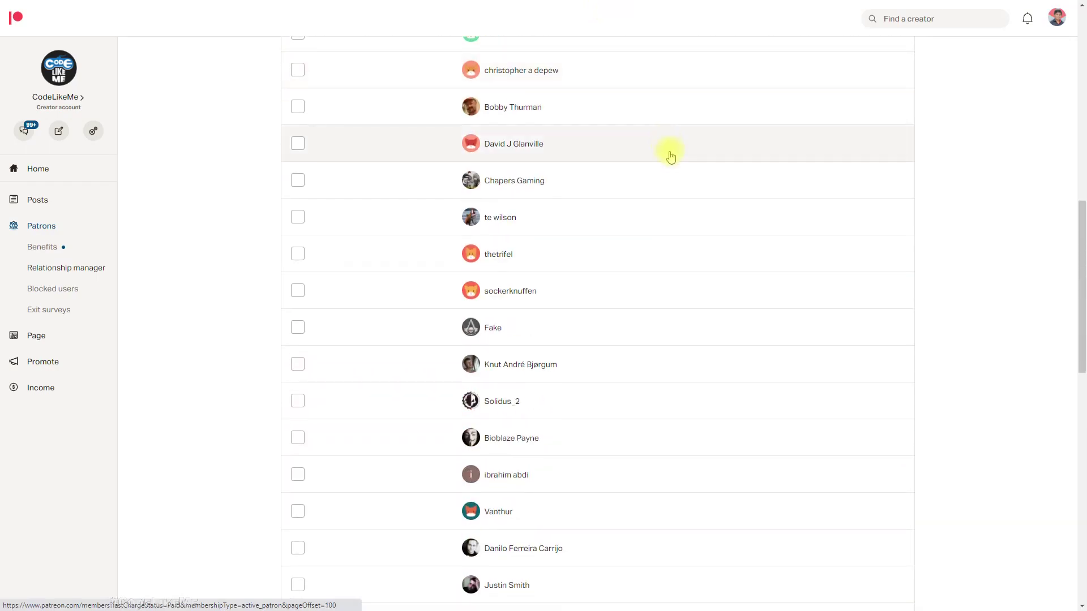
{"action": "left_click", "coordinate": [621, 575]}
{"action": "scroll", "coordinate": [609, 244], "scroll_direction": "down", "scroll_amount": 16}
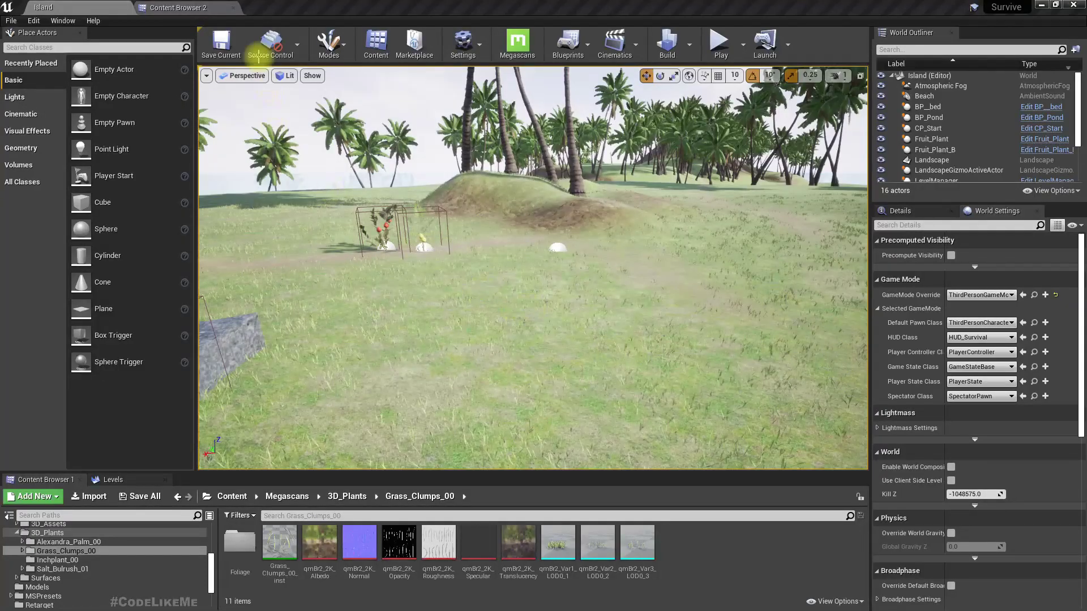
Inspect the orange_fruit_seed and red_fruit_seed textures in the UI_assets folder of the Unreal project
{"action": "left_click", "coordinate": [177, 8]}
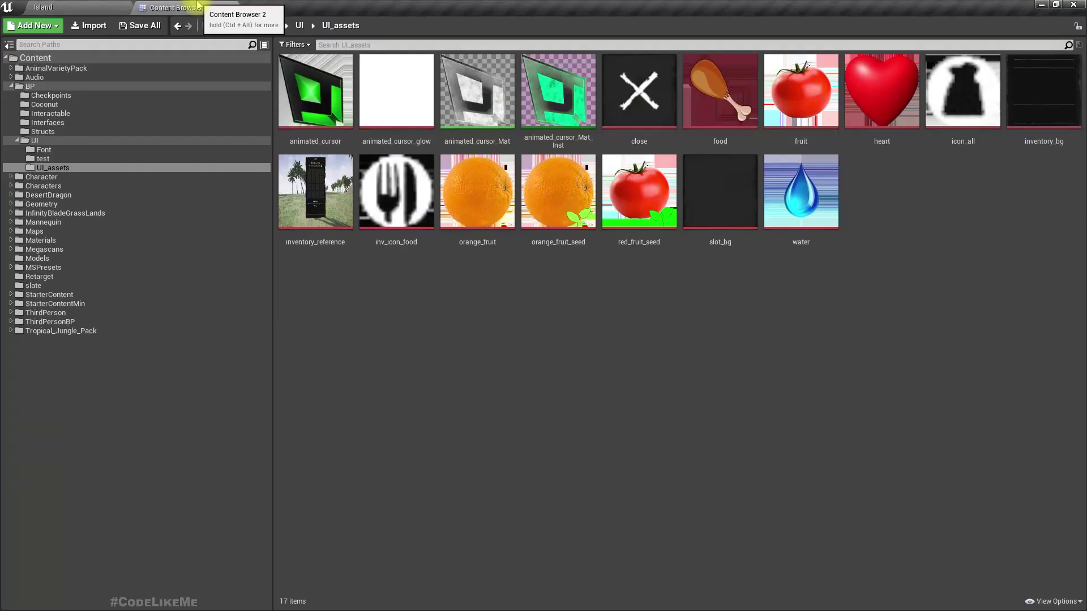
{"action": "left_click", "coordinate": [551, 194]}
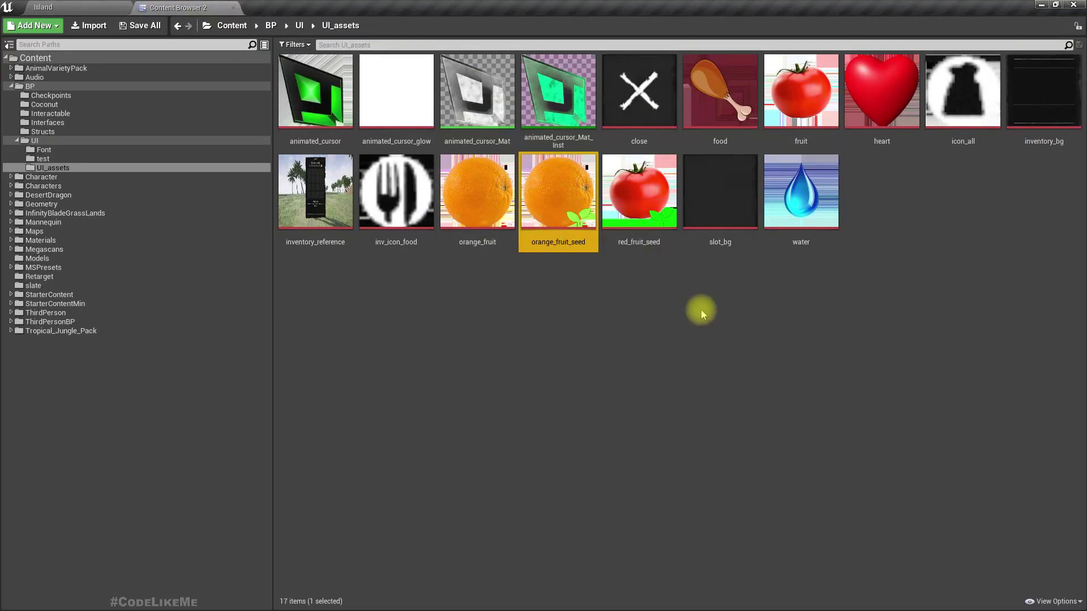
{"action": "double_click", "coordinate": [568, 181]}
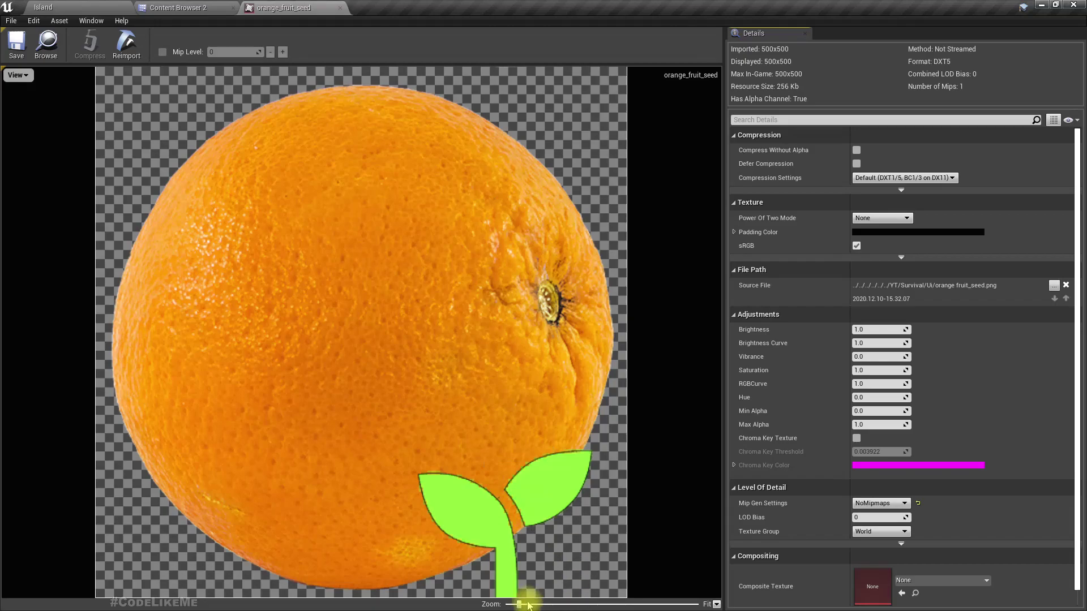
{"action": "left_click", "coordinate": [340, 8]}
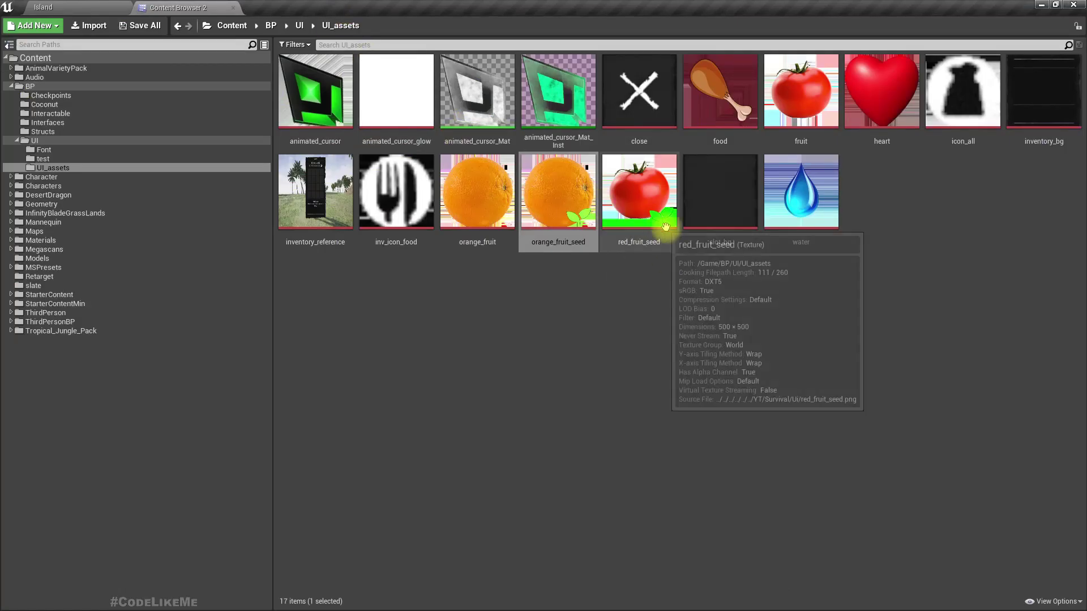
{"action": "double_click", "coordinate": [645, 186]}
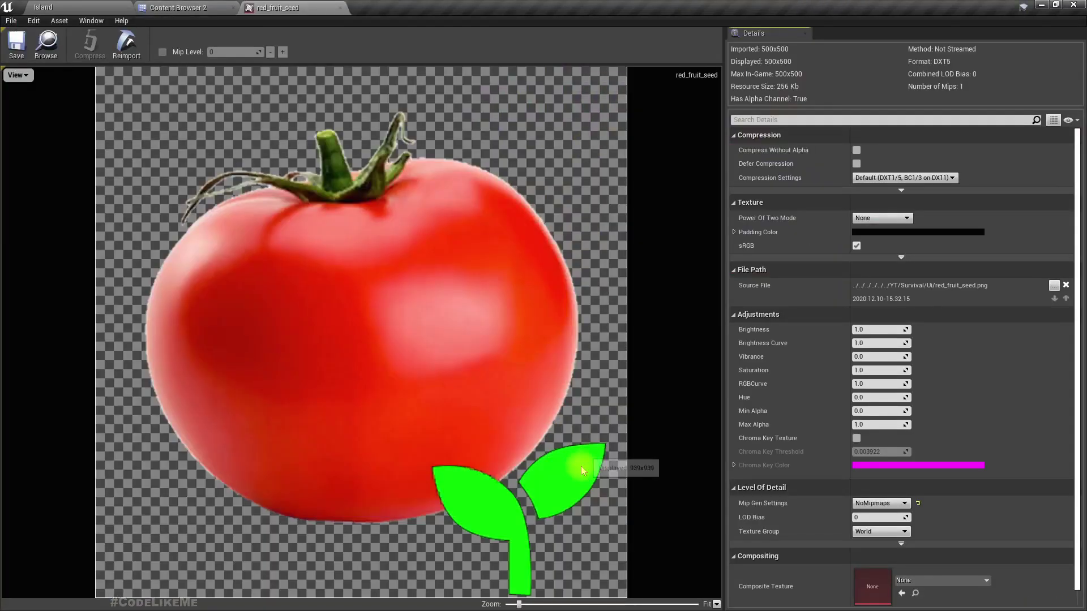
{"action": "left_click", "coordinate": [340, 9]}
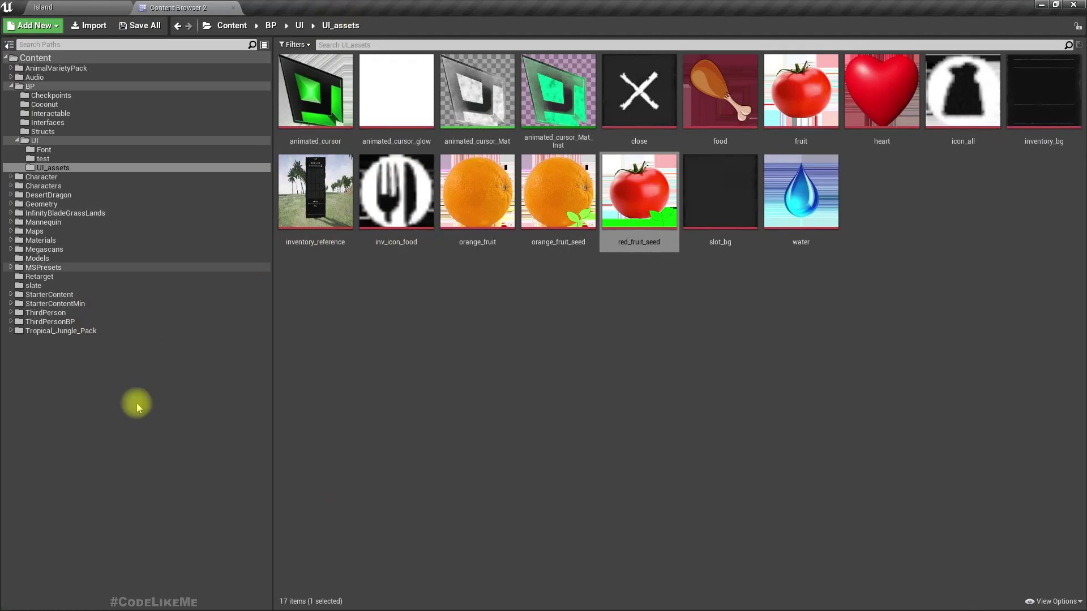
Play-test the Island level in full screen to check the items in the inventory, and end the play session
{"action": "left_click", "coordinate": [93, 6]}
{"action": "key", "text": "F11"}
{"action": "key", "text": "alt+p"}
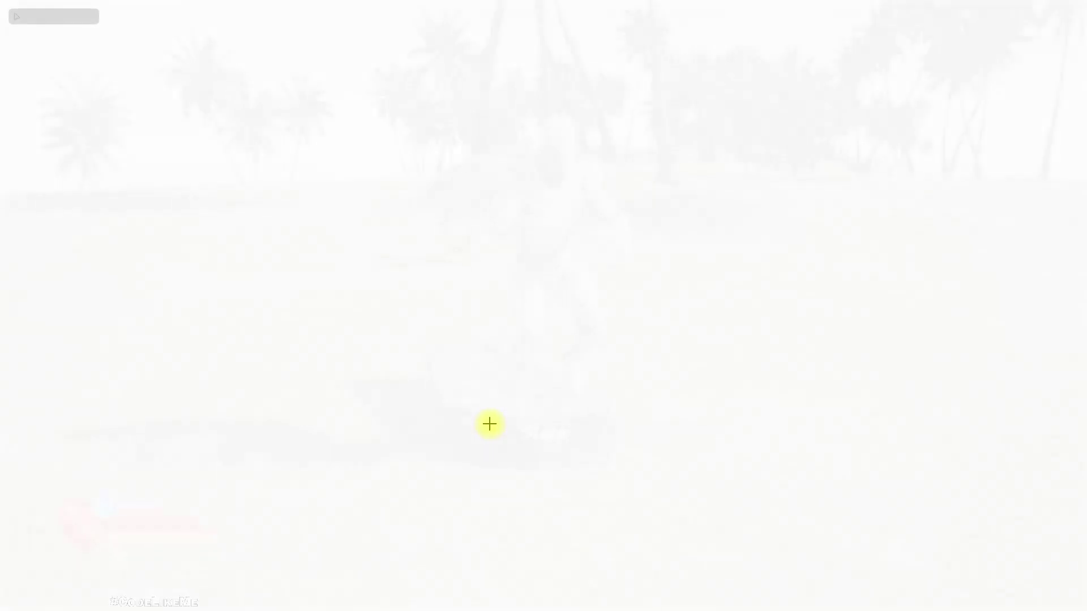
{"action": "key", "text": "w"}
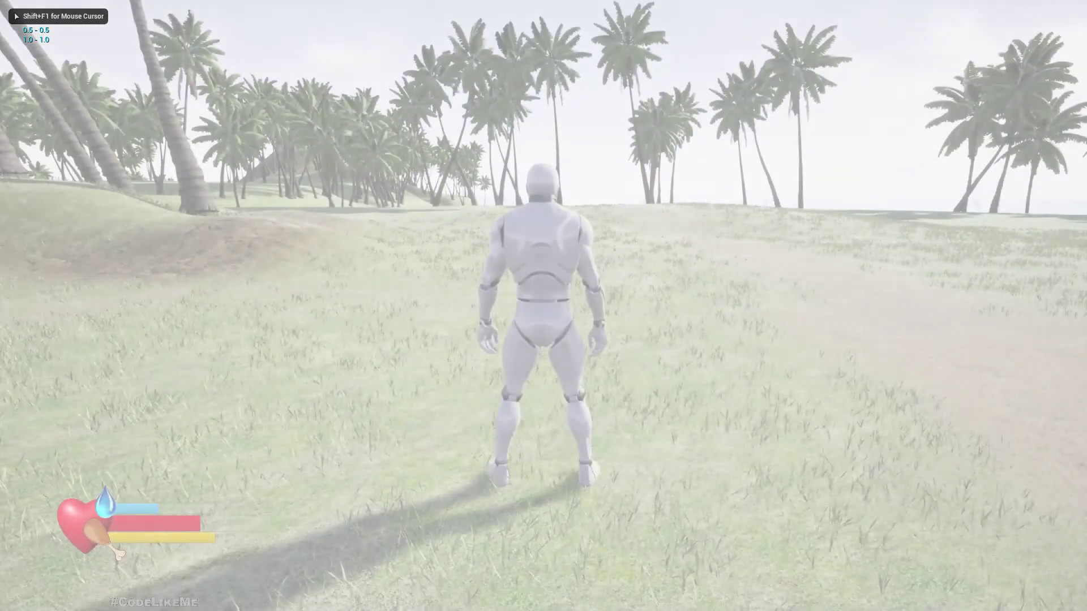
{"action": "key", "text": "i"}
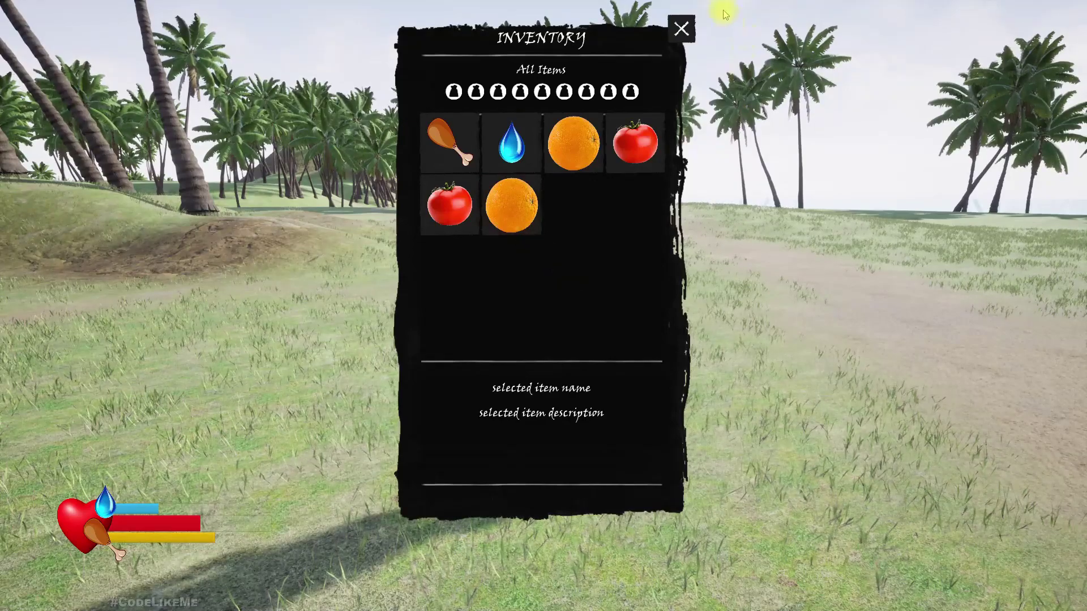
{"action": "left_click", "coordinate": [683, 28]}
{"action": "key", "text": "i"}
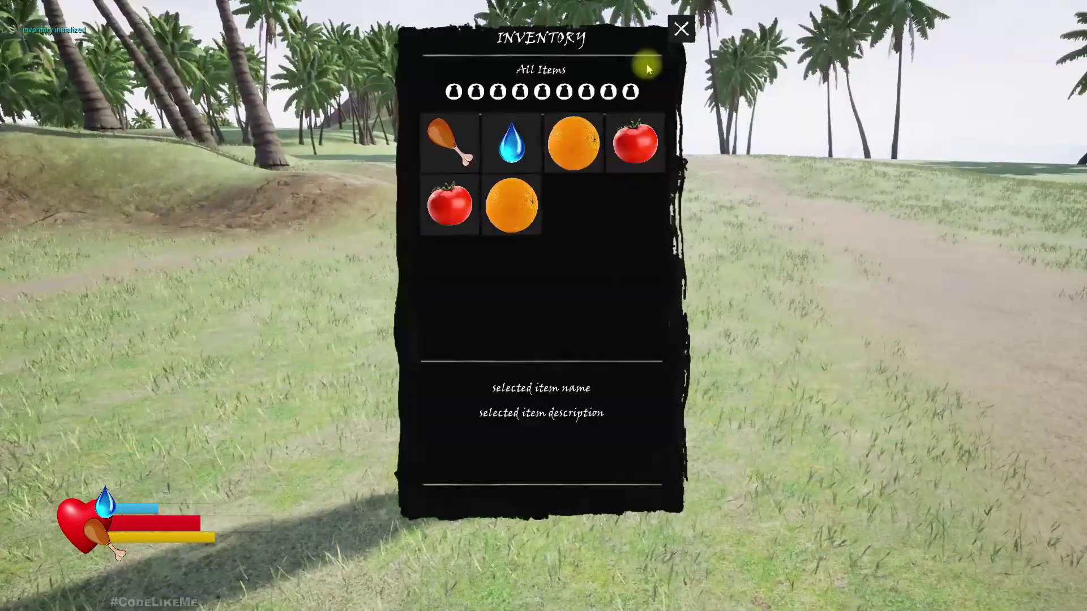
{"action": "key", "text": "i"}
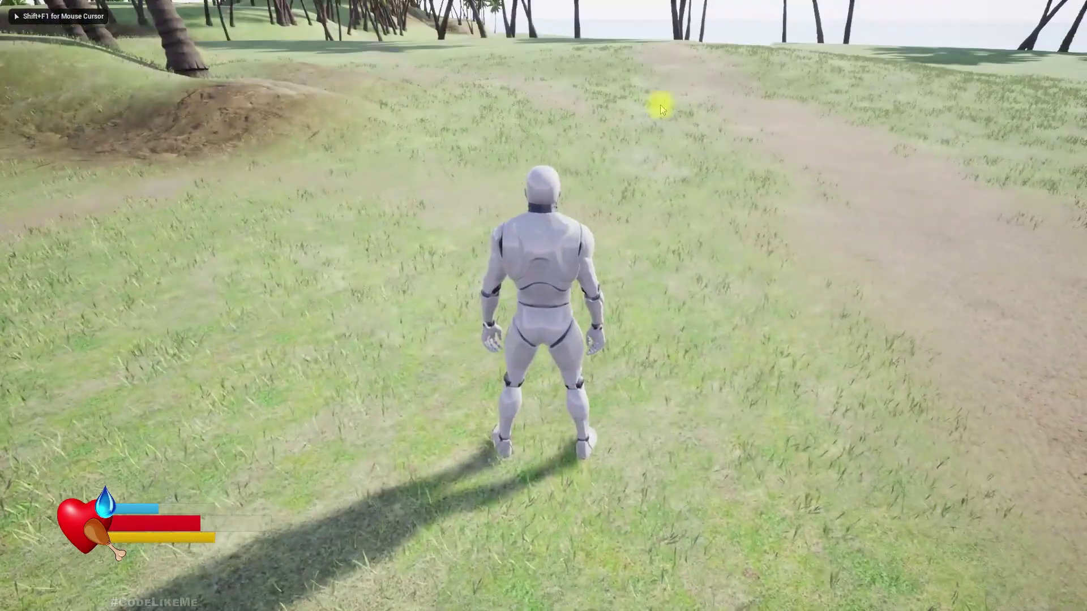
{"action": "key", "text": "Escape"}
{"action": "key", "text": "F11"}
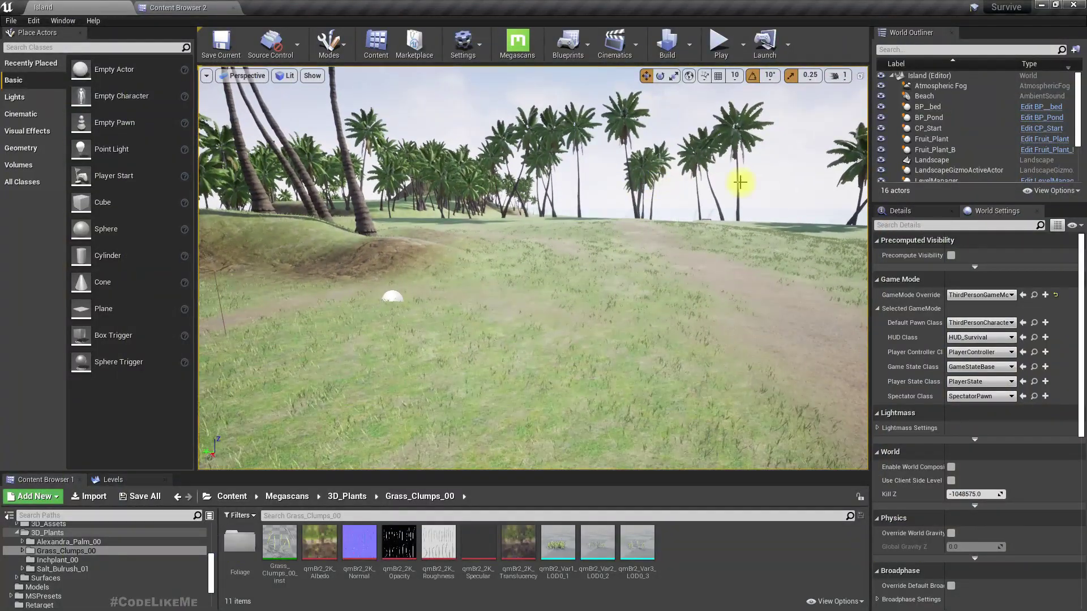
Open the wdg_item widget blueprint from the BP/UI folder
{"action": "left_click_drag", "start_coordinate": [450, 234], "coordinate": [427, 277]}
{"action": "key", "text": "w"}
{"action": "right_click_drag", "start_coordinate": [432, 355], "coordinate": [457, 369]}
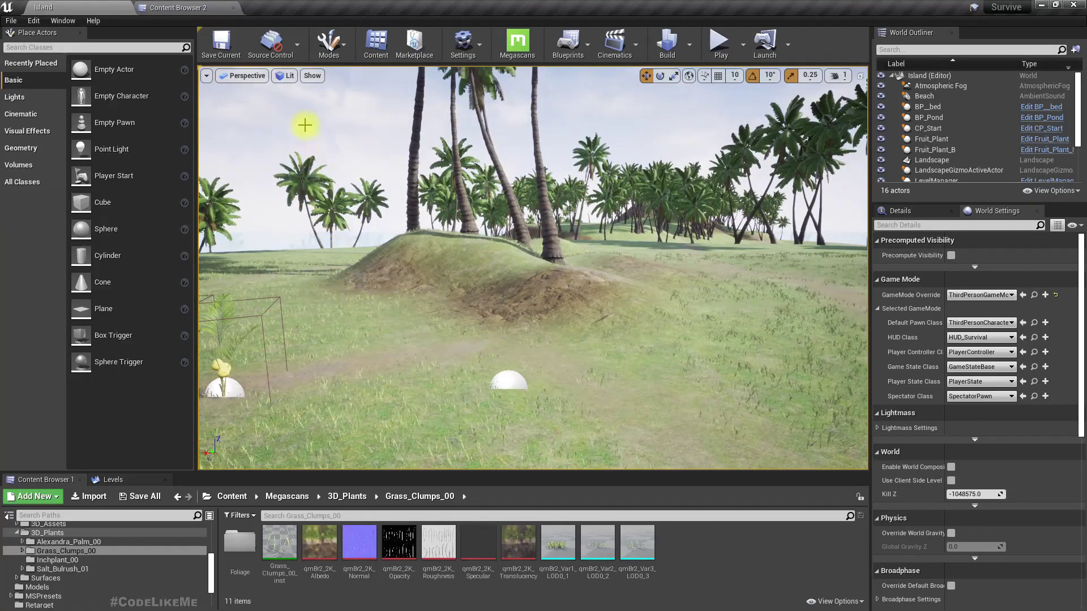
{"action": "left_click", "coordinate": [175, 8]}
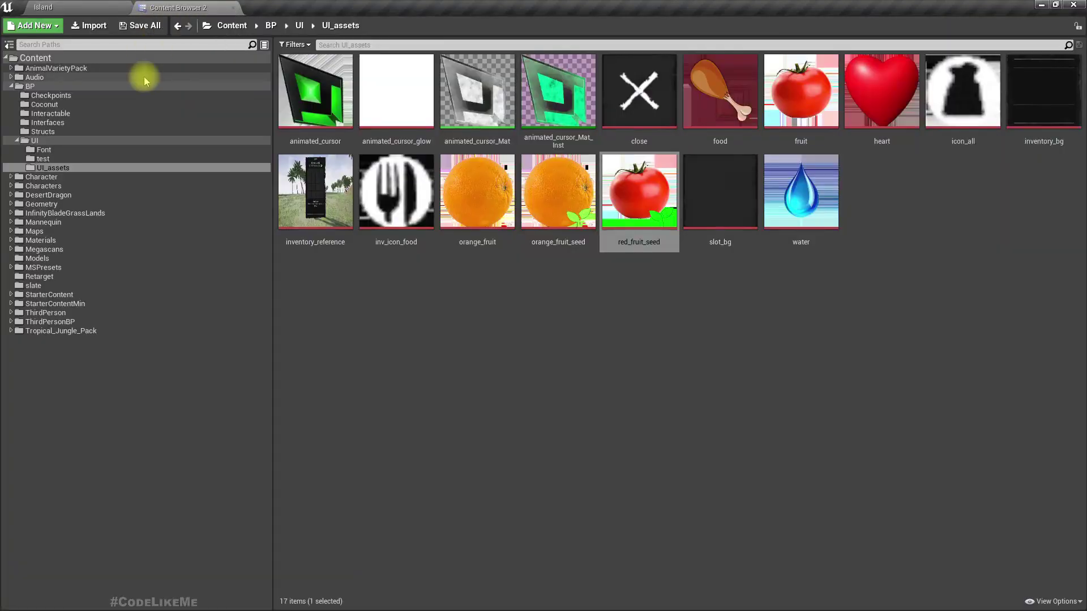
{"action": "left_click", "coordinate": [35, 140]}
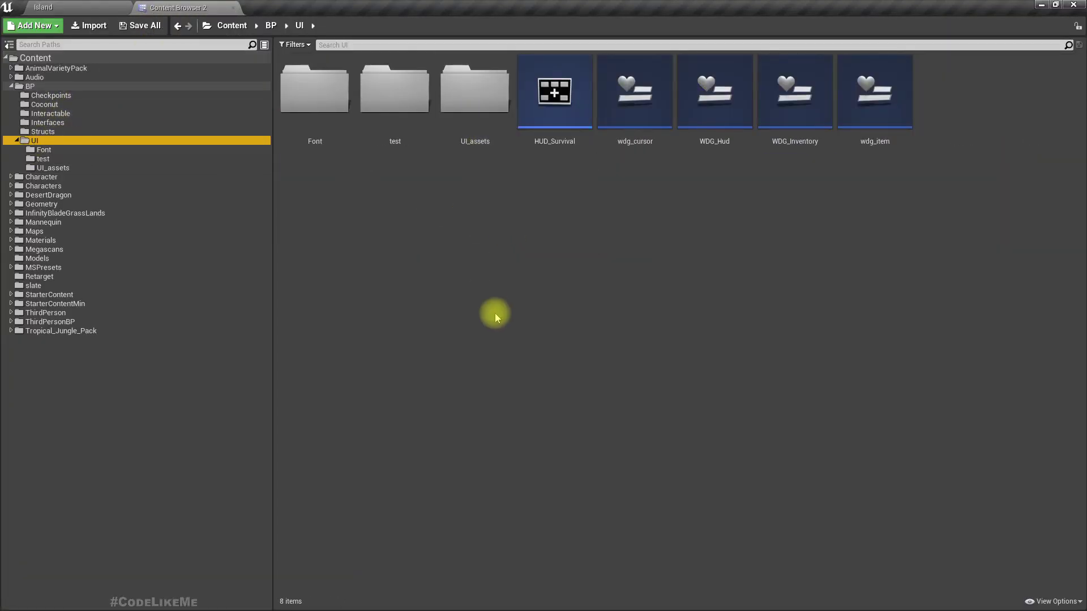
{"action": "double_click", "coordinate": [875, 118]}
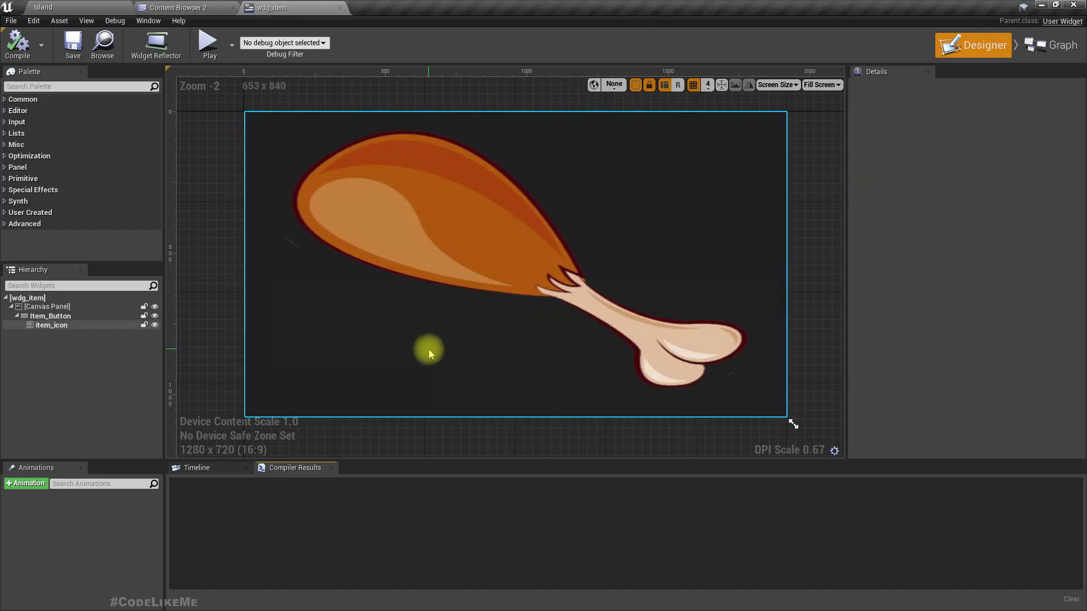
Open the WDG_Inventory widget blueprint from the BP/UI folder and examine its Initialize Inventory Items macro graph
{"action": "left_click", "coordinate": [176, 7]}
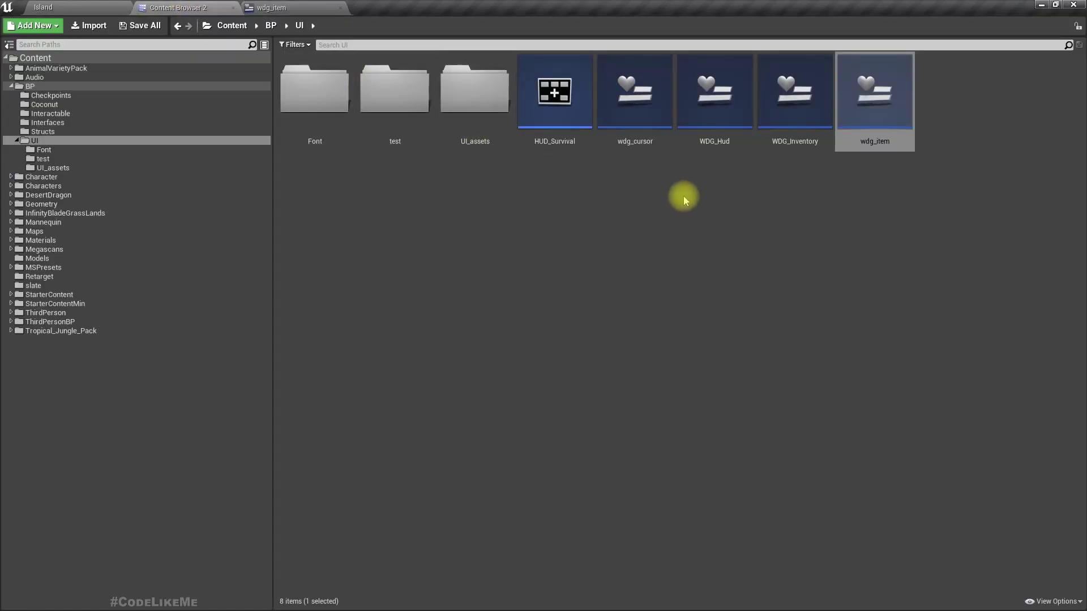
{"action": "double_click", "coordinate": [795, 93]}
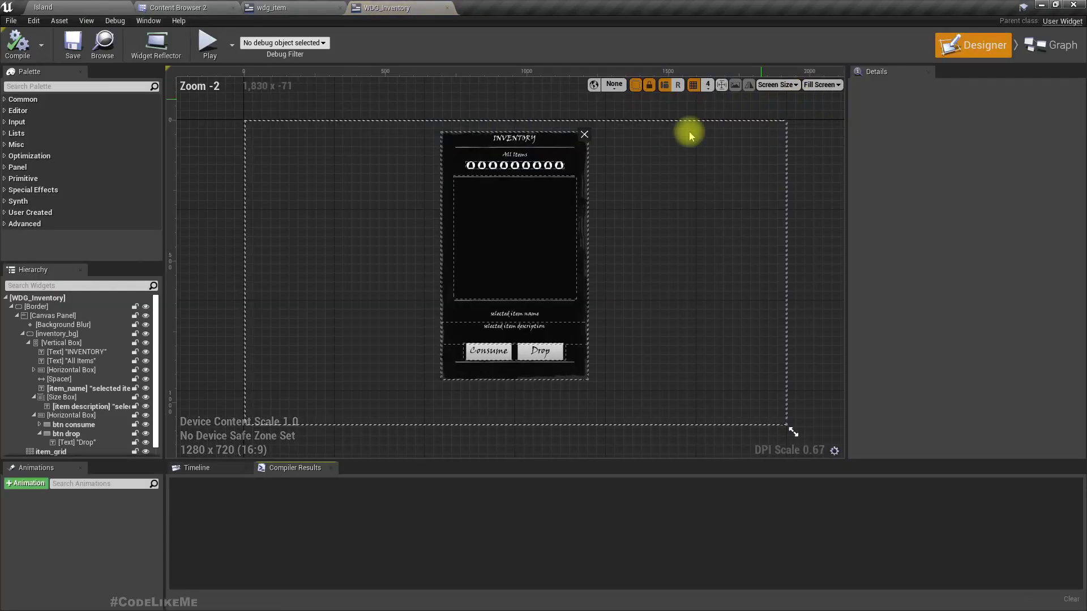
{"action": "left_click", "coordinate": [1051, 45]}
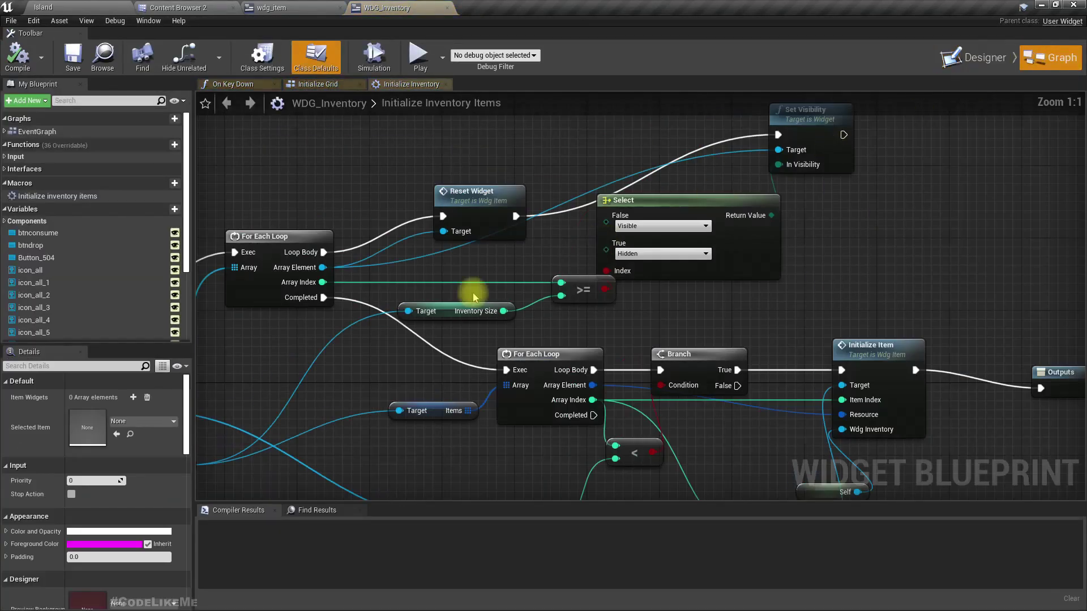
{"action": "right_click_drag", "start_coordinate": [388, 378], "coordinate": [616, 306]}
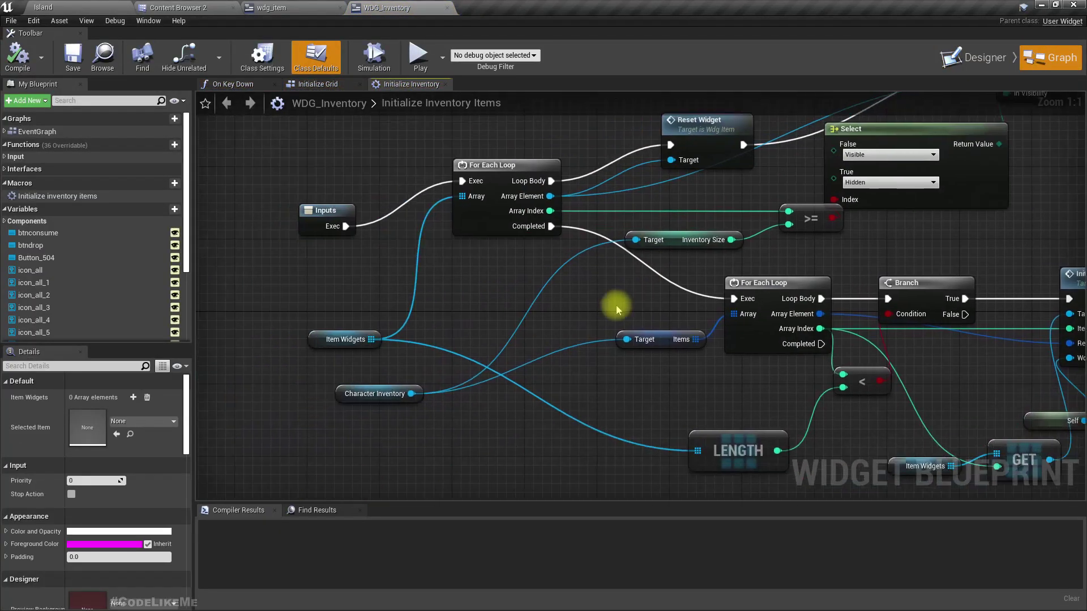
{"action": "left_click", "coordinate": [311, 340]}
{"action": "right_click_drag", "start_coordinate": [553, 431], "coordinate": [406, 429]}
{"action": "scroll", "coordinate": [334, 426], "scroll_direction": "down", "scroll_amount": 3}
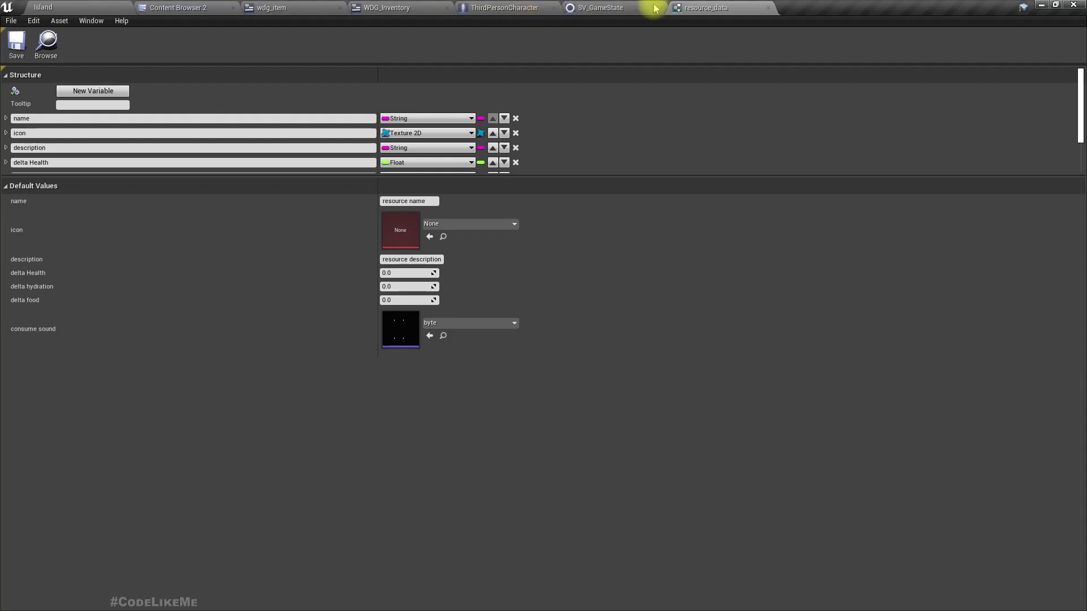
Review the resource_data structure, the wdg_item widget, the SV_GameState items variable and the ThirdPersonCharacter Get Inventory function
{"action": "scroll", "coordinate": [242, 91], "scroll_direction": "down", "scroll_amount": 2}
{"action": "scroll", "coordinate": [242, 90], "scroll_direction": "up", "scroll_amount": 2}
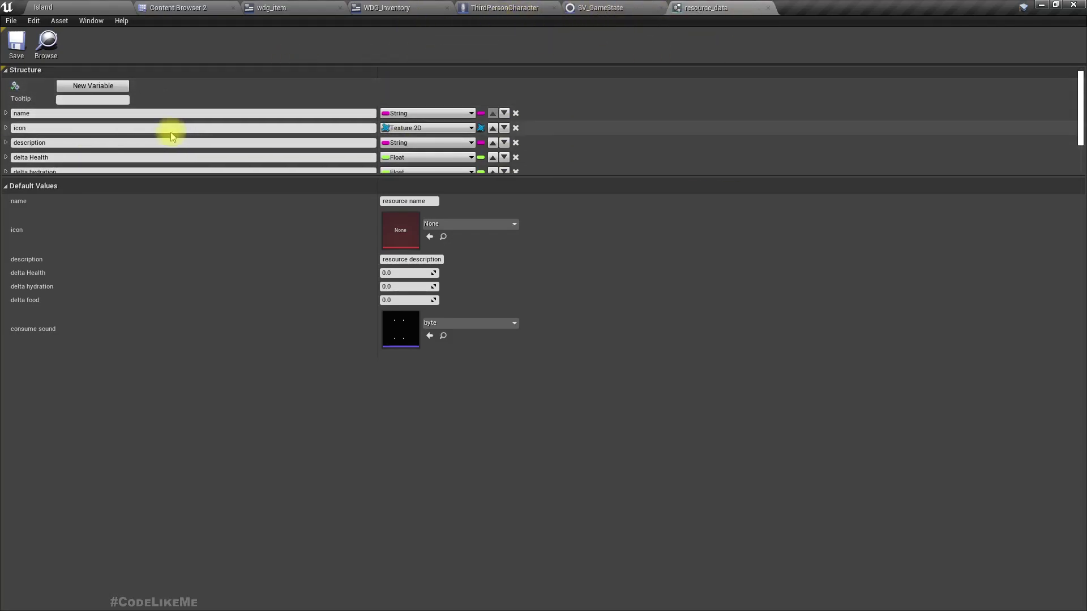
{"action": "left_click", "coordinate": [574, 7]}
{"action": "left_click", "coordinate": [528, 7]}
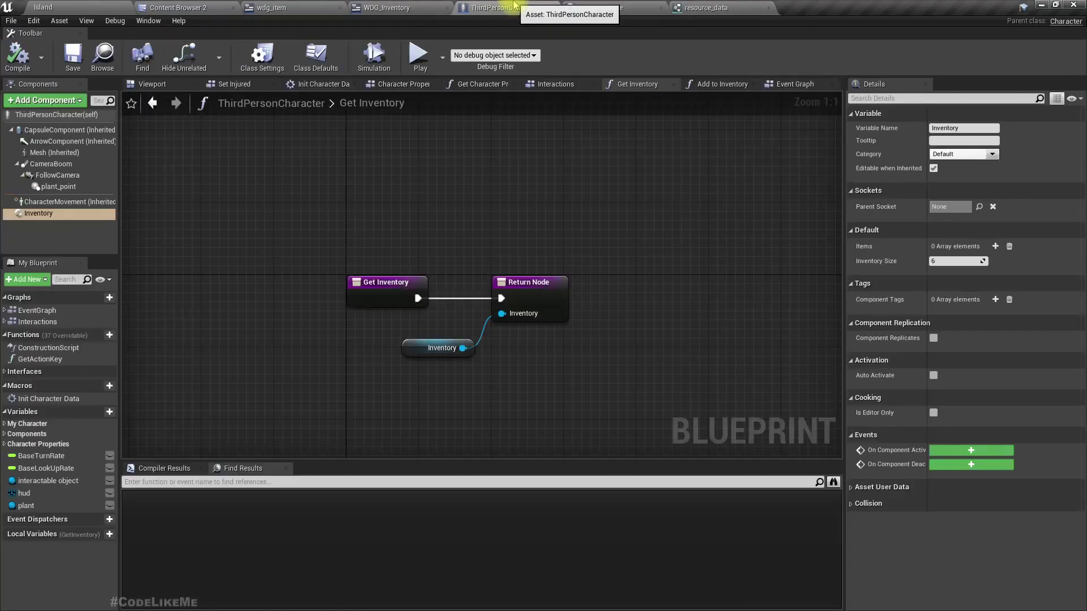
{"action": "left_click", "coordinate": [412, 7]}
{"action": "left_click", "coordinate": [283, 6]}
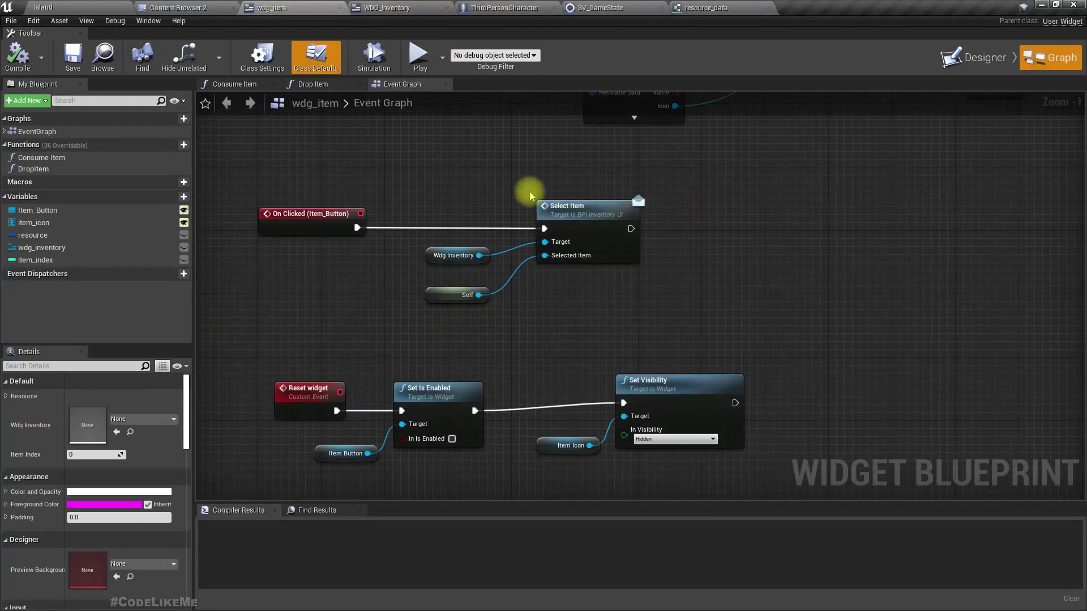
{"action": "left_click", "coordinate": [984, 50]}
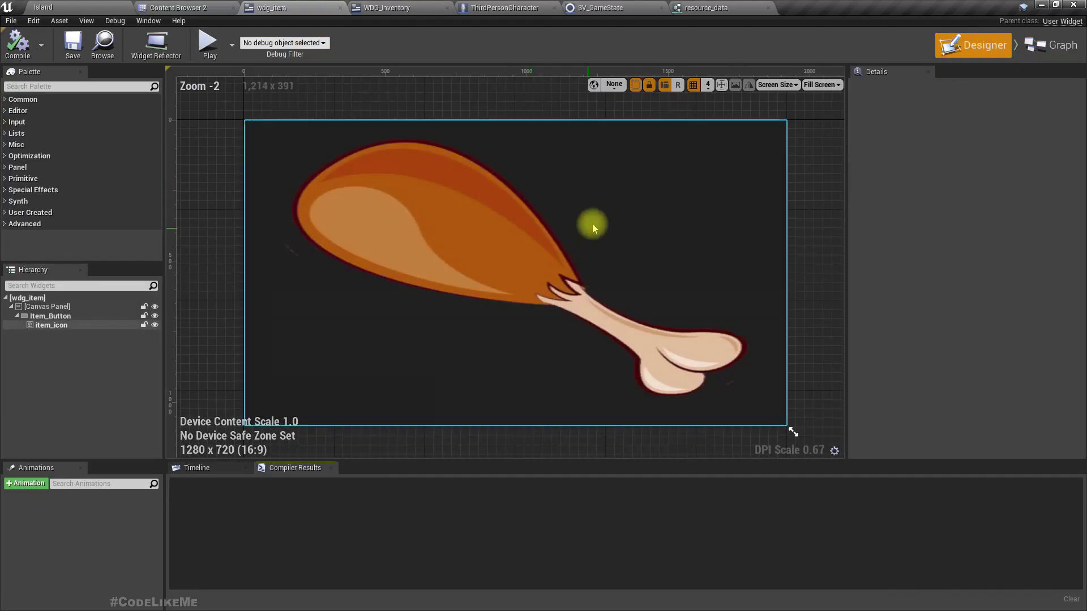
{"action": "left_click", "coordinate": [715, 7]}
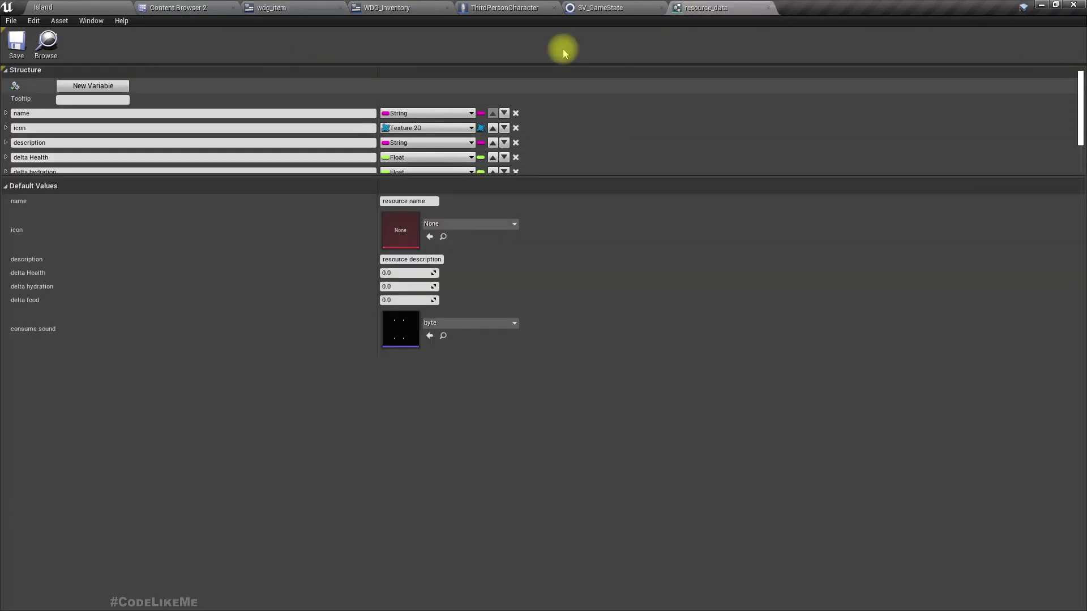
{"action": "left_click", "coordinate": [615, 11]}
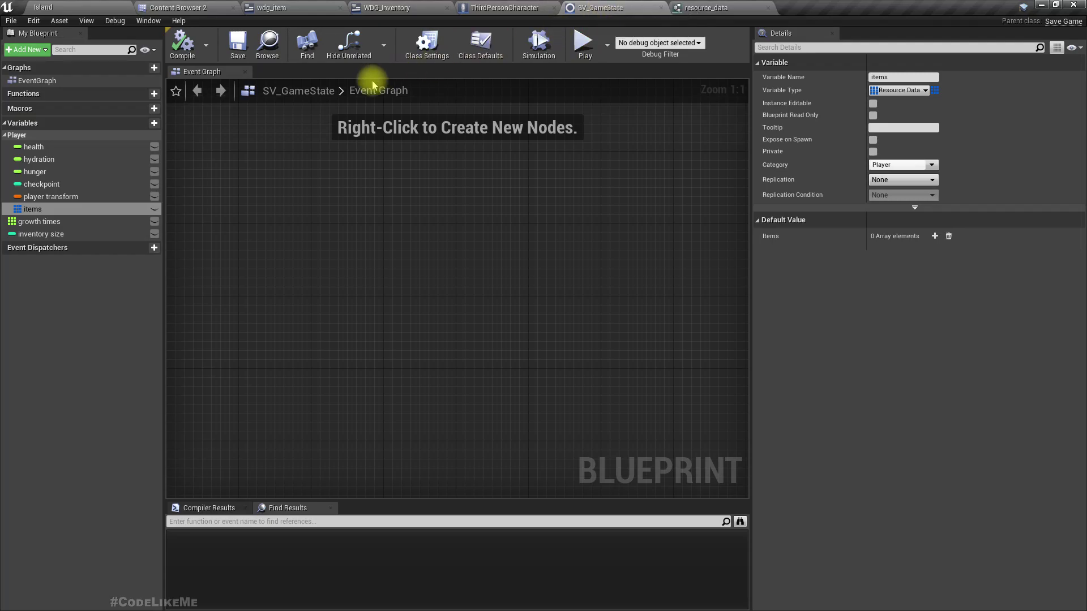
{"action": "left_click", "coordinate": [515, 8]}
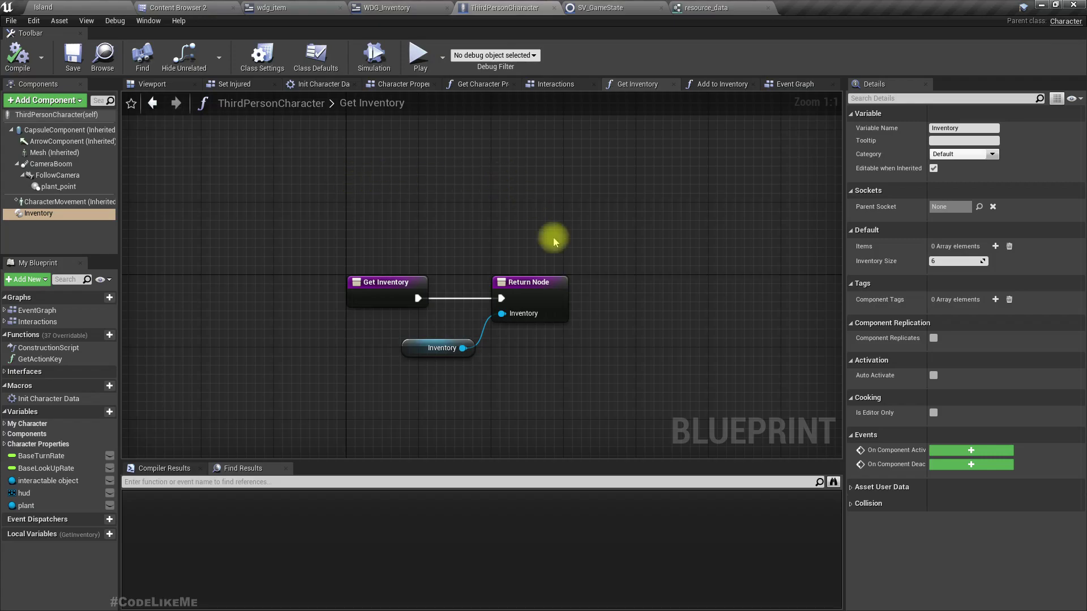
Play-test the Island level, drop the orange and the tomato in the inventory's second row, and close the inventory
{"action": "left_click", "coordinate": [96, 6]}
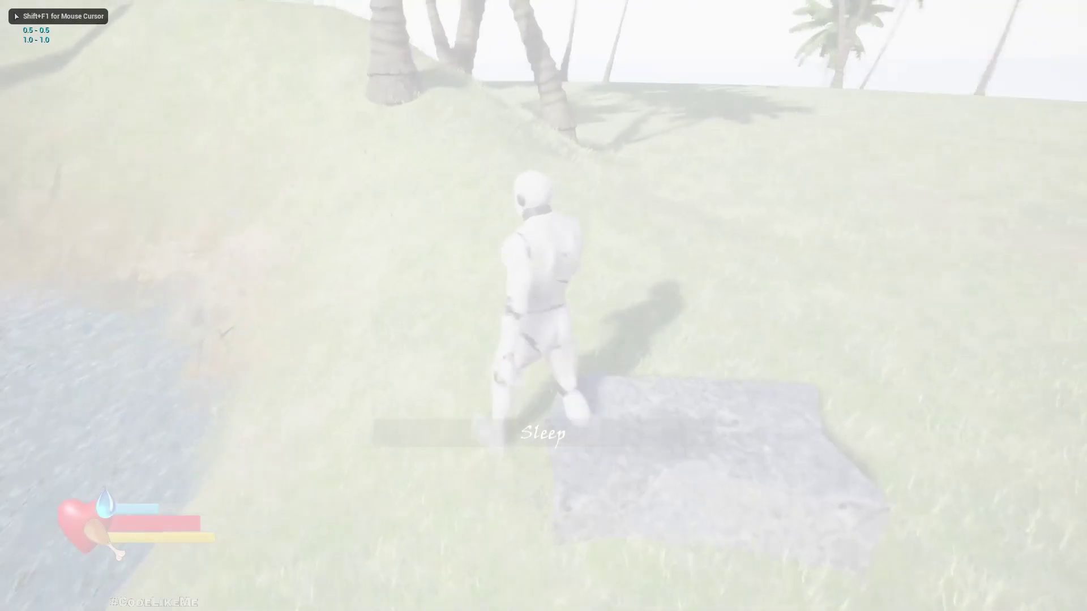
{"action": "key", "text": "i"}
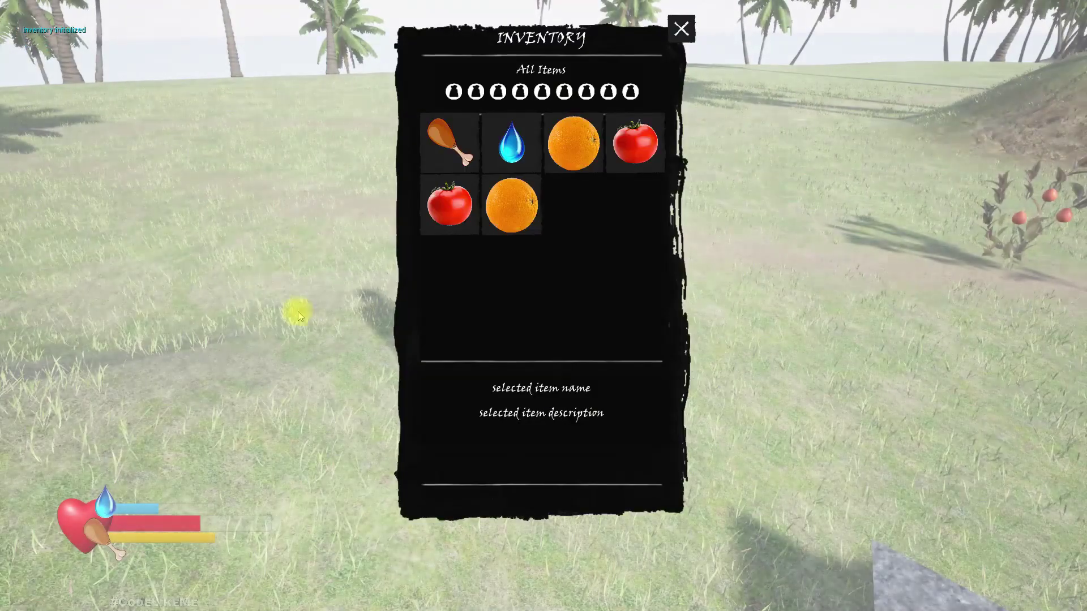
{"action": "left_click", "coordinate": [511, 205]}
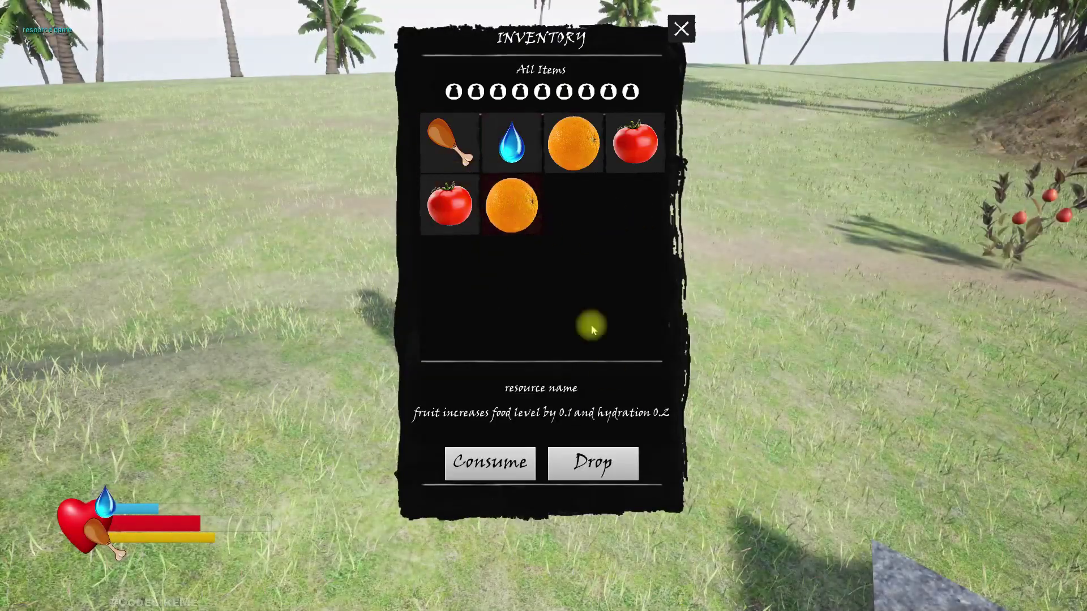
{"action": "left_click", "coordinate": [572, 473]}
{"action": "left_click", "coordinate": [449, 207]}
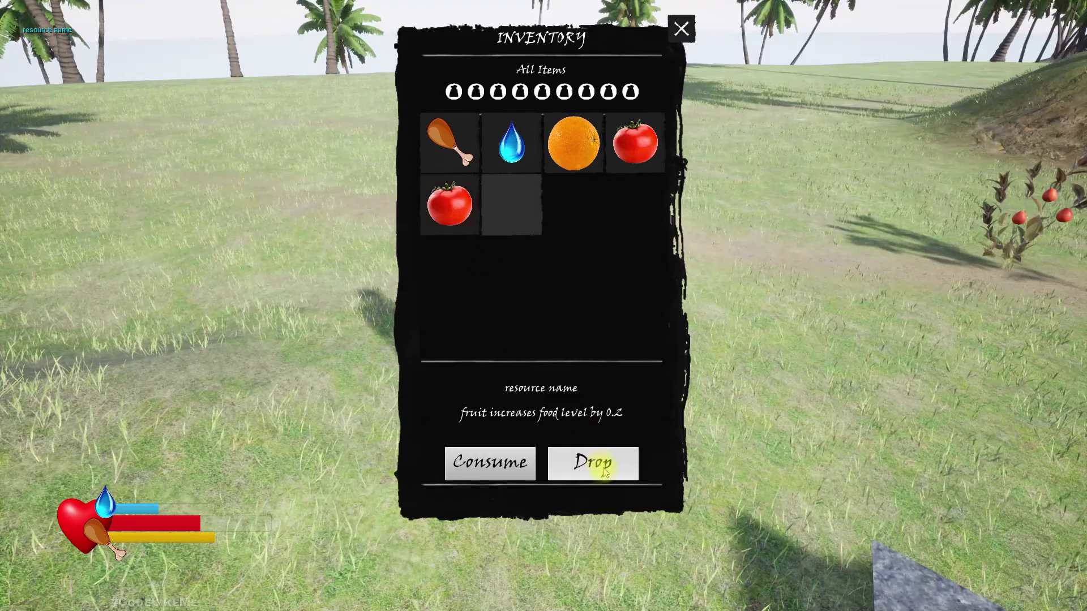
{"action": "left_click", "coordinate": [595, 460]}
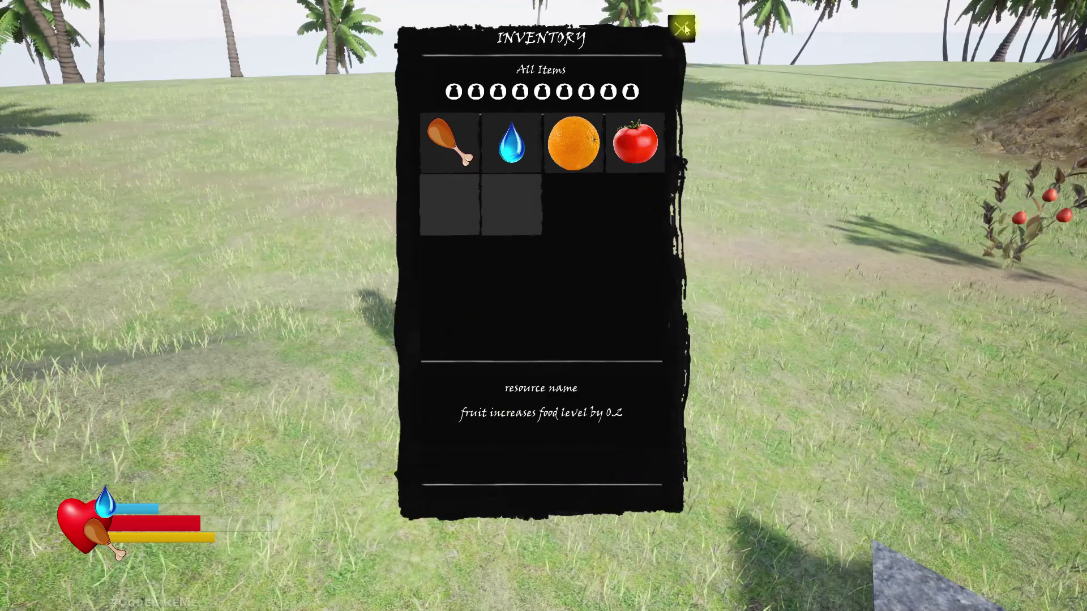
{"action": "key", "text": "i"}
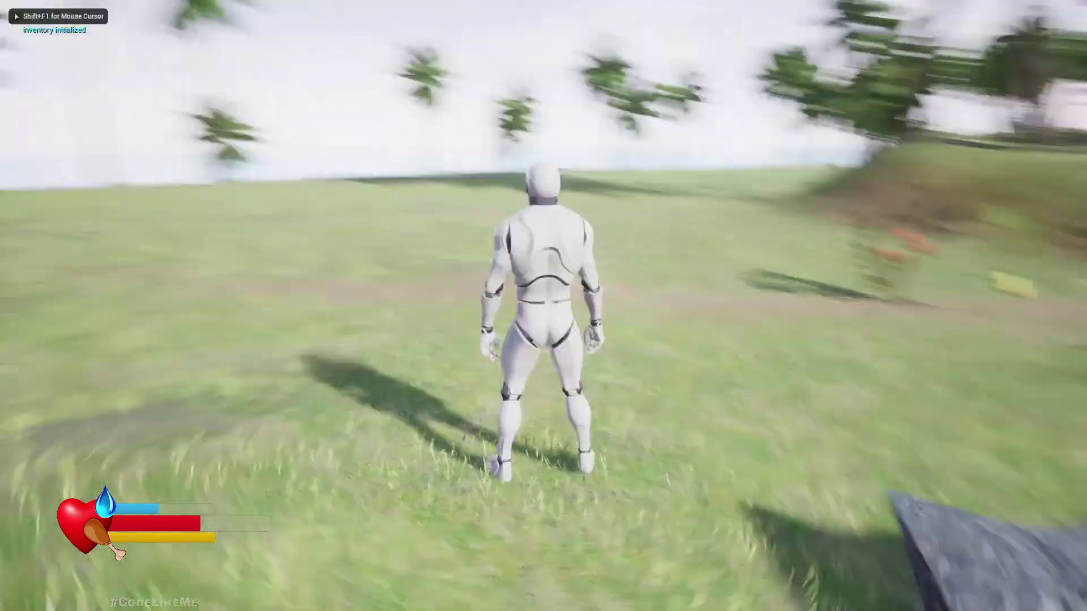
Walk the character back to the stone bed, sleep on it, and end the play session
{"action": "key", "text": "w"}
{"action": "key", "text": "s"}
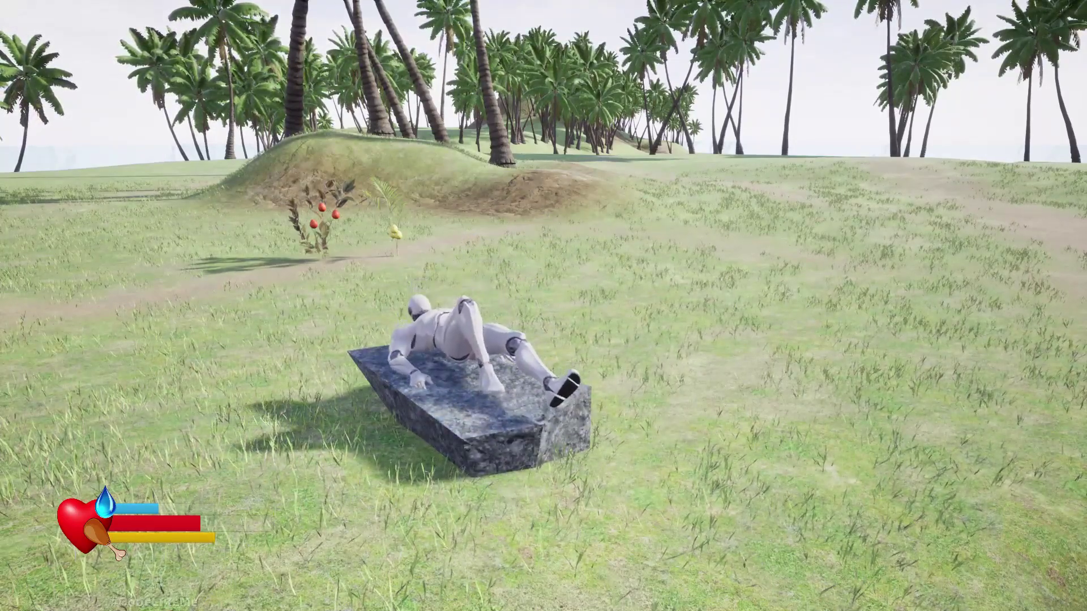
{"action": "key", "text": "Escape"}
Play the Island level again to check which items the inventory holds after sleeping, and end the session
{"action": "key", "text": "alt+p"}
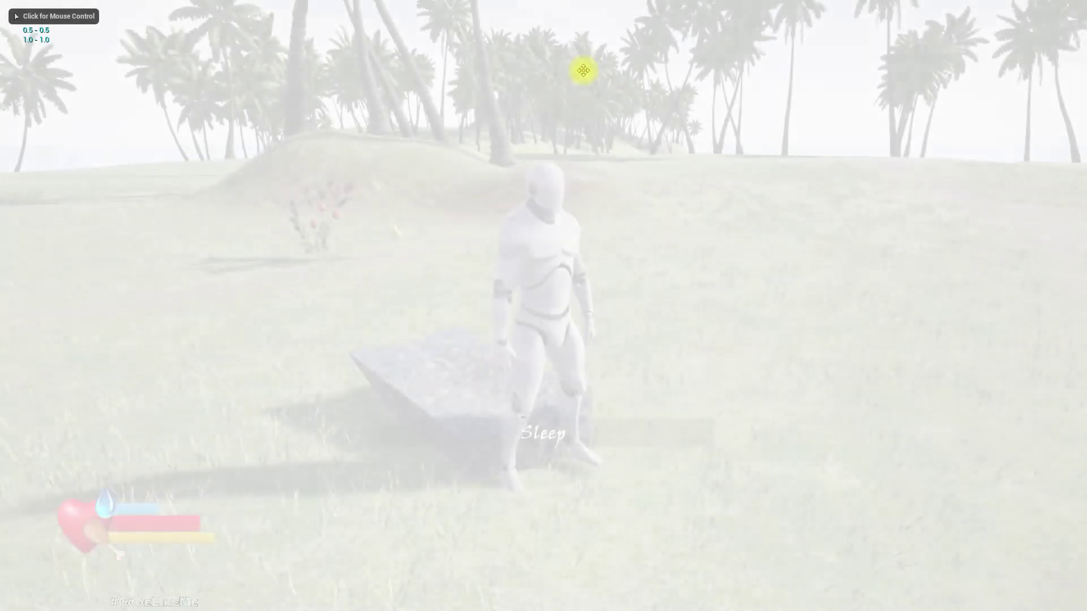
{"action": "left_click", "coordinate": [636, 79]}
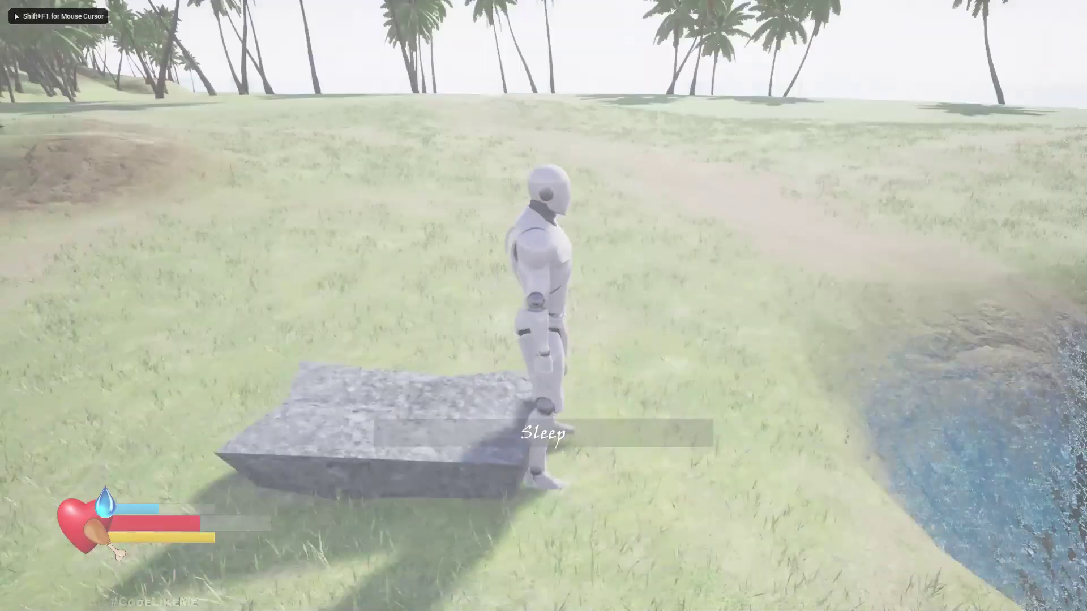
{"action": "key", "text": "w"}
{"action": "key", "text": "i"}
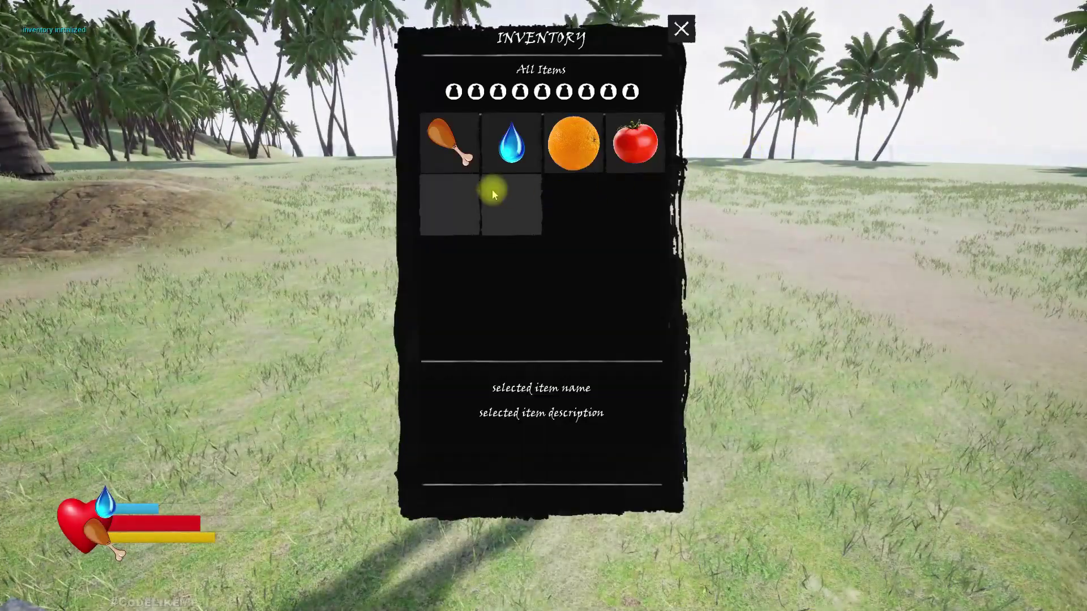
{"action": "key", "text": "i"}
{"action": "key", "text": "Escape"}
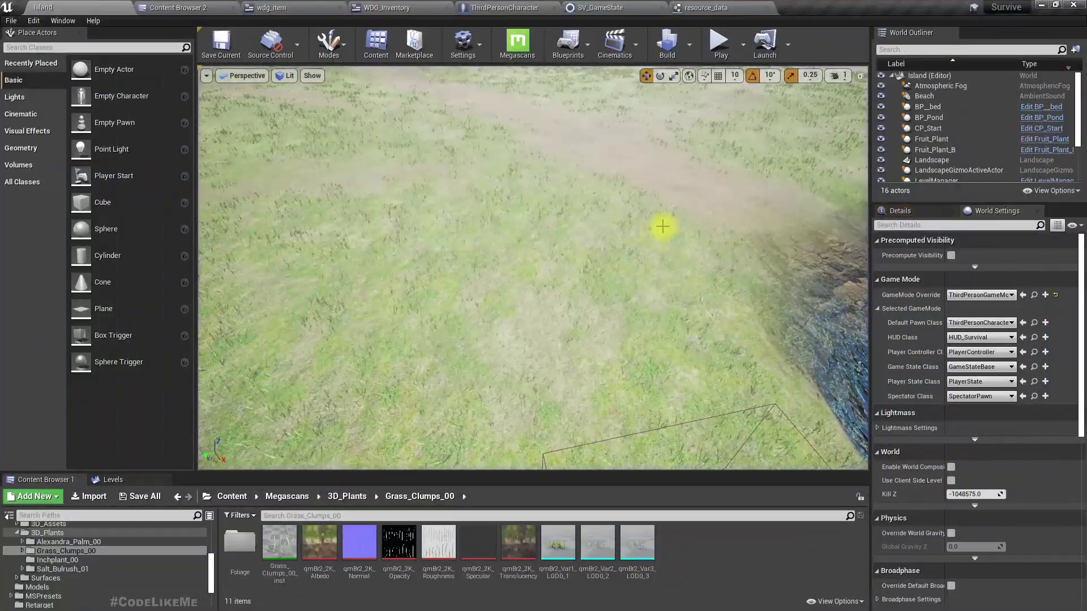
Search the ThirdPersonCharacter blueprint for "inven" from its Event Graph
{"action": "left_click", "coordinate": [601, 7]}
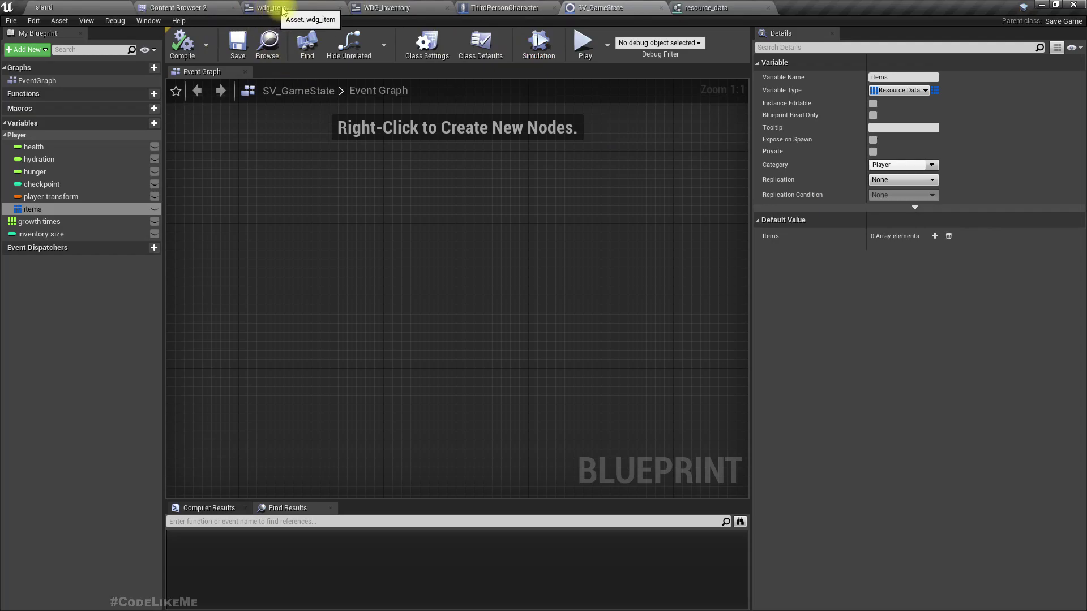
{"action": "left_click", "coordinate": [469, 8]}
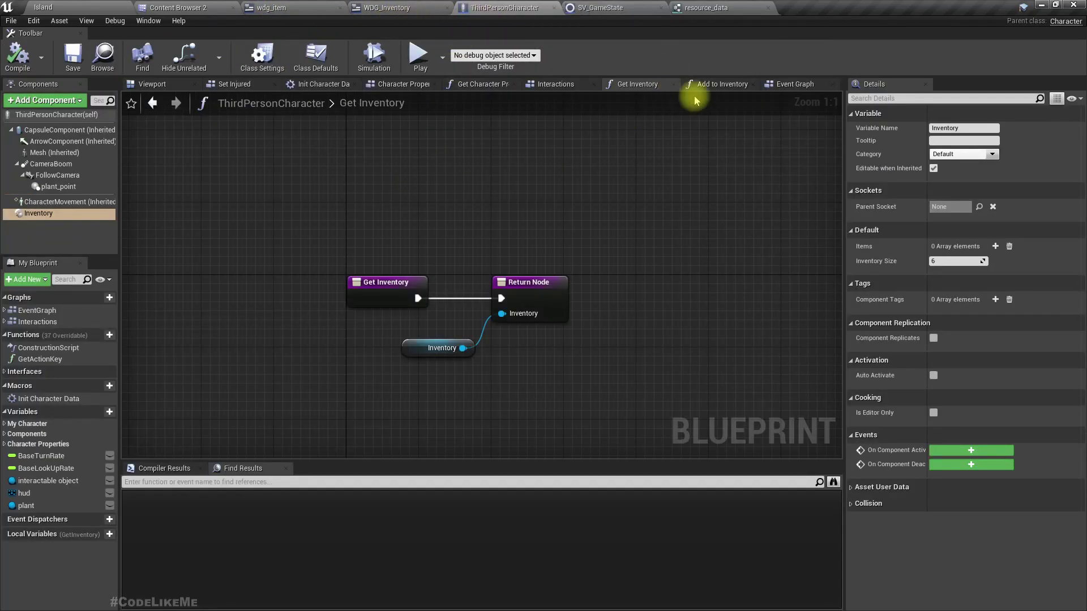
{"action": "left_click", "coordinate": [781, 85]}
{"action": "scroll", "coordinate": [501, 190], "scroll_direction": "up", "scroll_amount": 4}
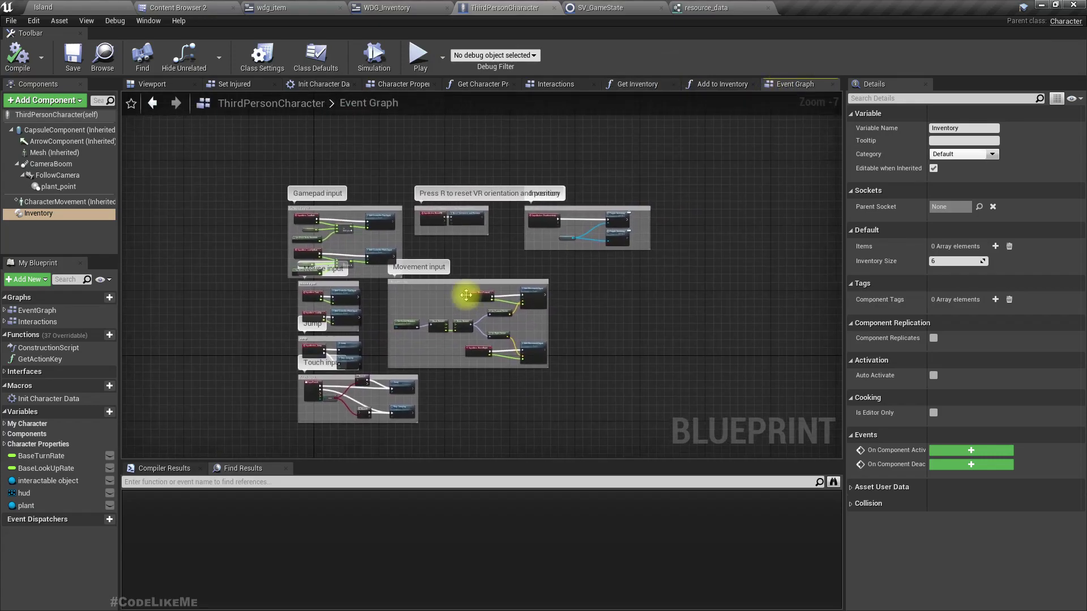
{"action": "left_click", "coordinate": [233, 482]}
{"action": "type", "text": "inve"}
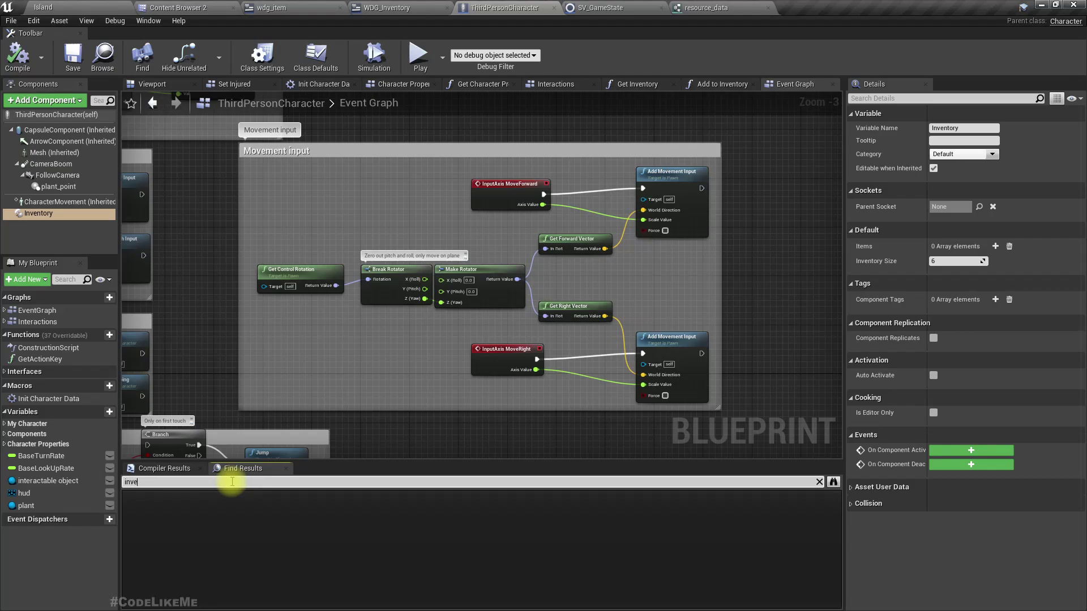
{"action": "type", "text": "n"}
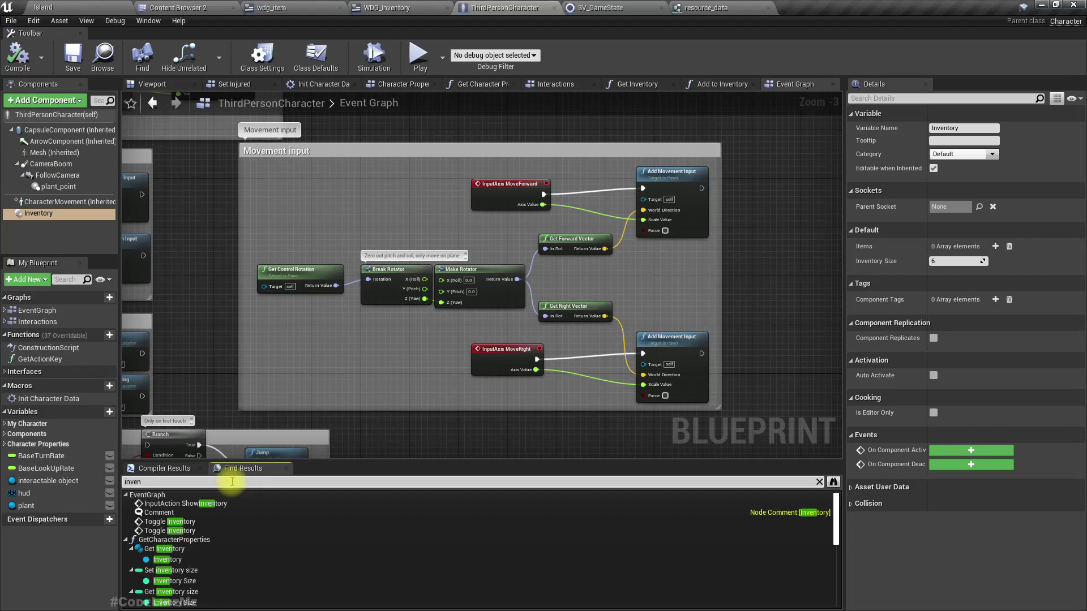
Go to the InputAction ShowInventory event and inspect the Toggle Inventory node it triggers
{"action": "left_click", "coordinate": [205, 503]}
{"action": "right_click_drag", "start_coordinate": [439, 315], "coordinate": [454, 372]}
{"action": "scroll", "coordinate": [601, 362], "scroll_direction": "up", "scroll_amount": 3}
{"action": "right_click_drag", "start_coordinate": [617, 382], "coordinate": [307, 394]}
{"action": "left_click", "coordinate": [514, 273]}
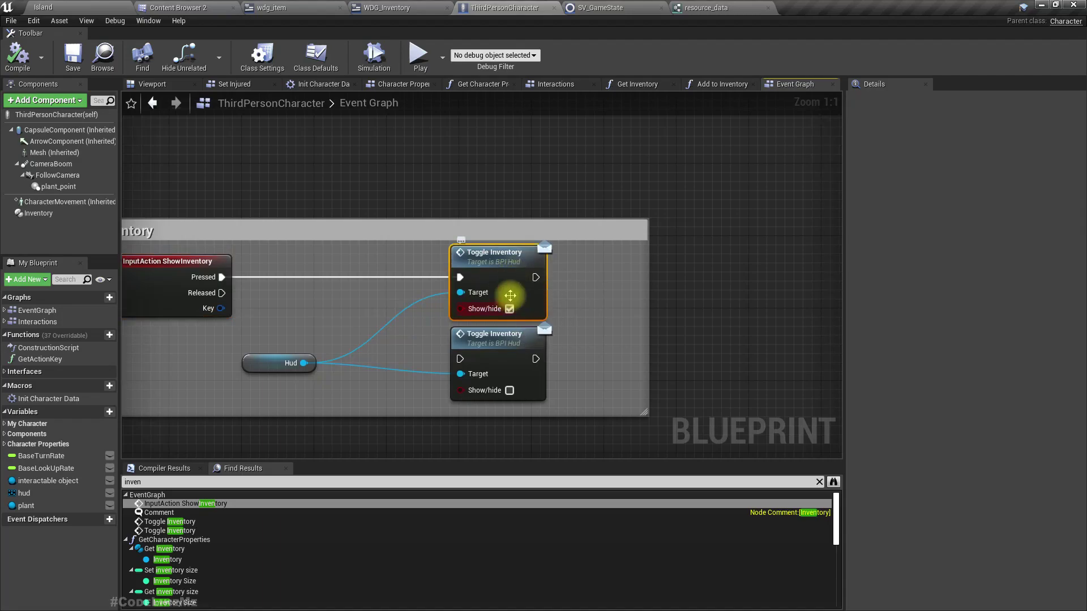
Open the HUD_Survival blueprint from the BP/UI folder
{"action": "left_click", "coordinate": [89, 6]}
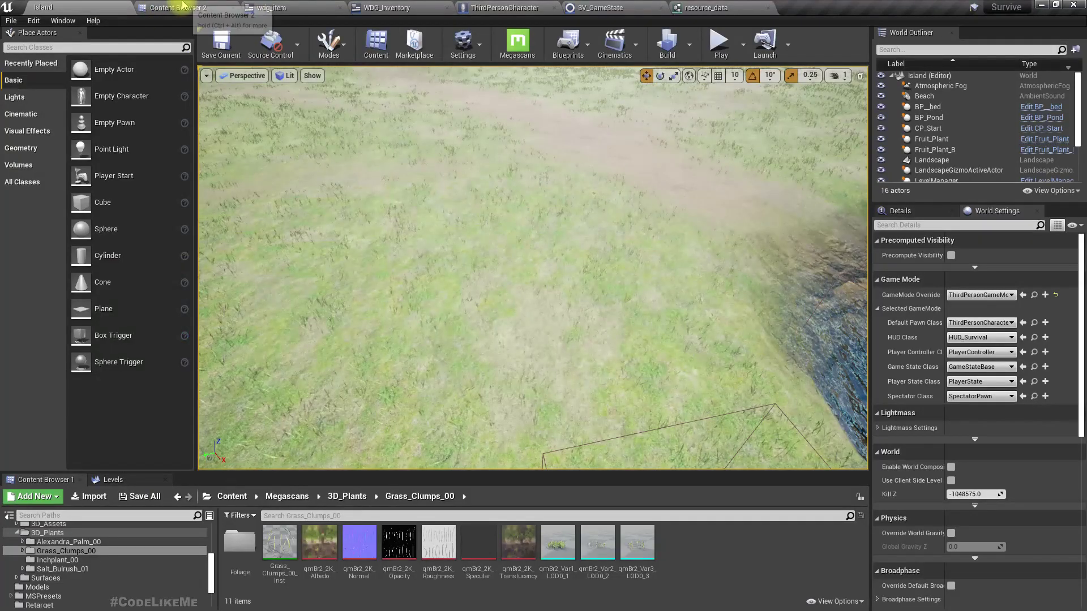
{"action": "left_click", "coordinate": [178, 8]}
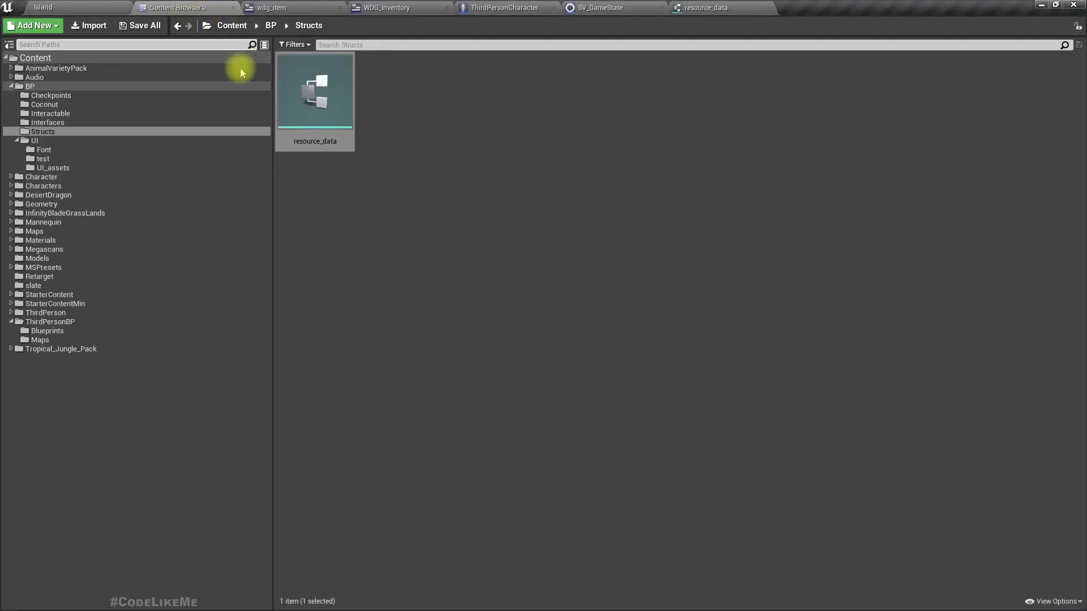
{"action": "left_click", "coordinate": [45, 141]}
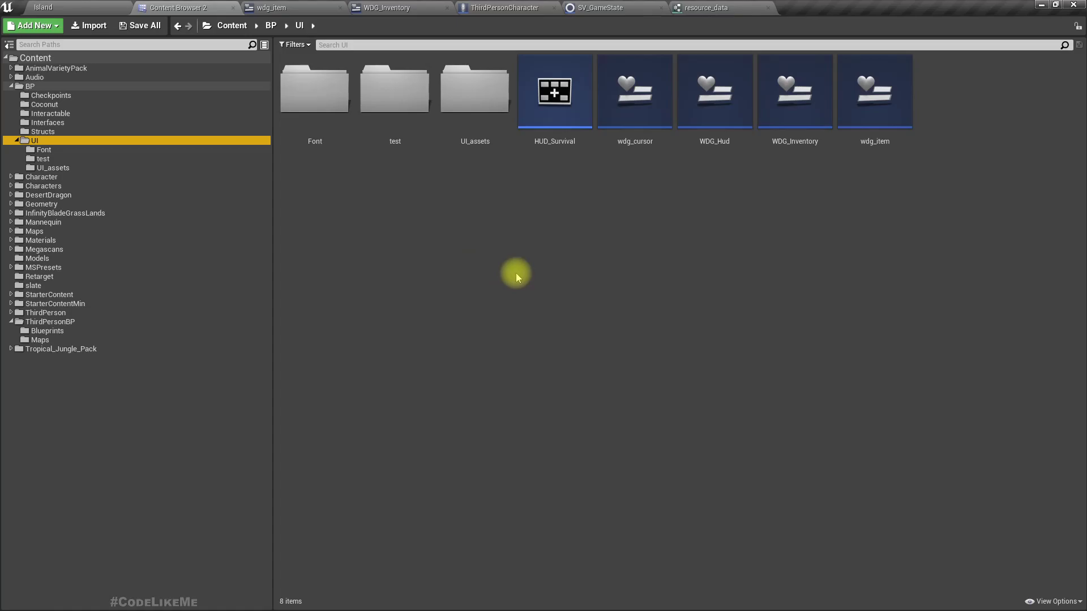
{"action": "double_click", "coordinate": [558, 109]}
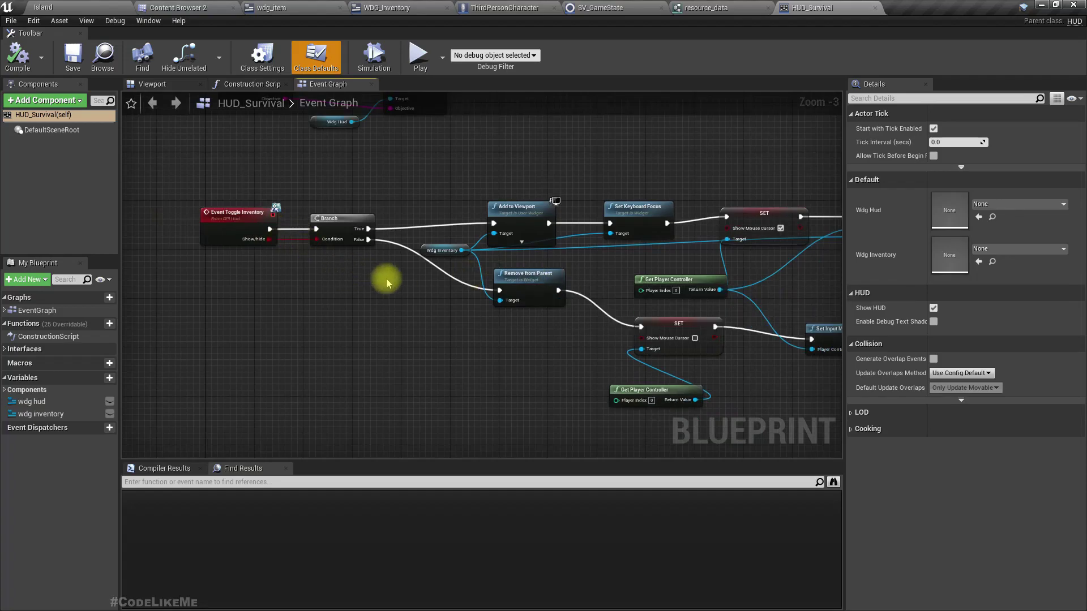
Trace the Event Toggle Inventory logic in HUD_Survival and select its Add to Viewport node
{"action": "scroll", "coordinate": [572, 303], "scroll_direction": "up", "scroll_amount": 3}
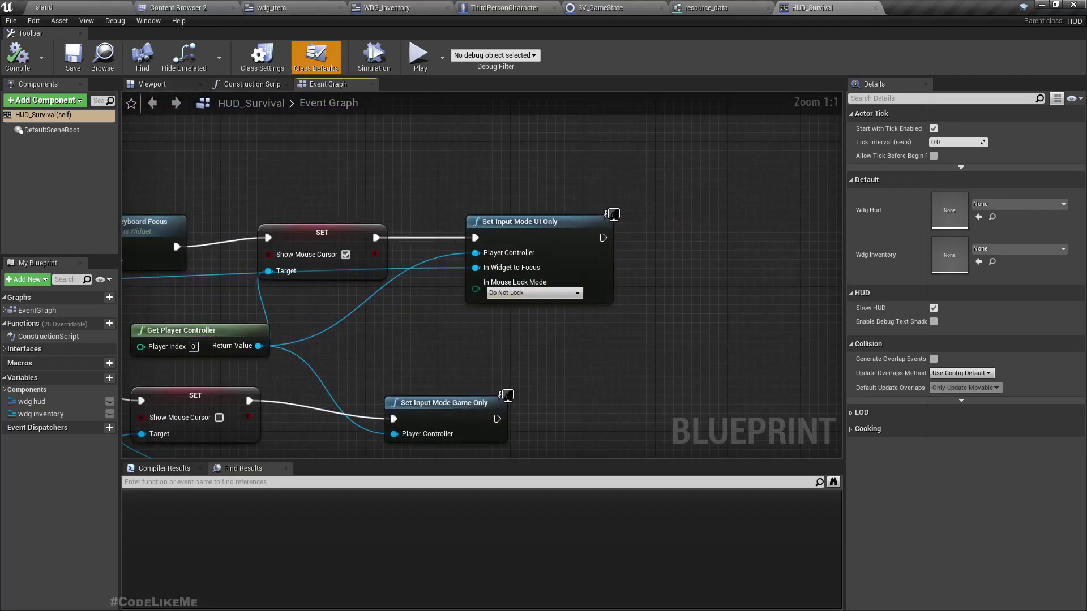
{"action": "right_click_drag", "start_coordinate": [471, 319], "coordinate": [696, 326]}
{"action": "right_click_drag", "start_coordinate": [354, 309], "coordinate": [650, 309]}
{"action": "left_click", "coordinate": [514, 258]}
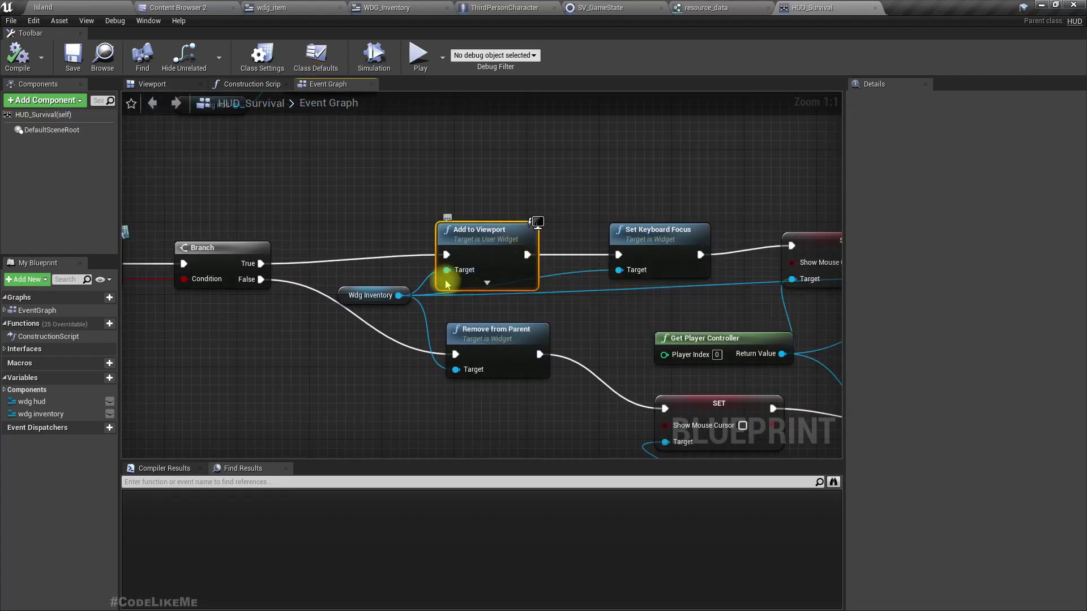
Inspect the Wdg Inventory variable in HUD_Survival and trace its toggle logic to the Set Input Mode nodes
{"action": "left_click", "coordinate": [340, 296]}
{"action": "right_click_drag", "start_coordinate": [611, 338], "coordinate": [321, 300]}
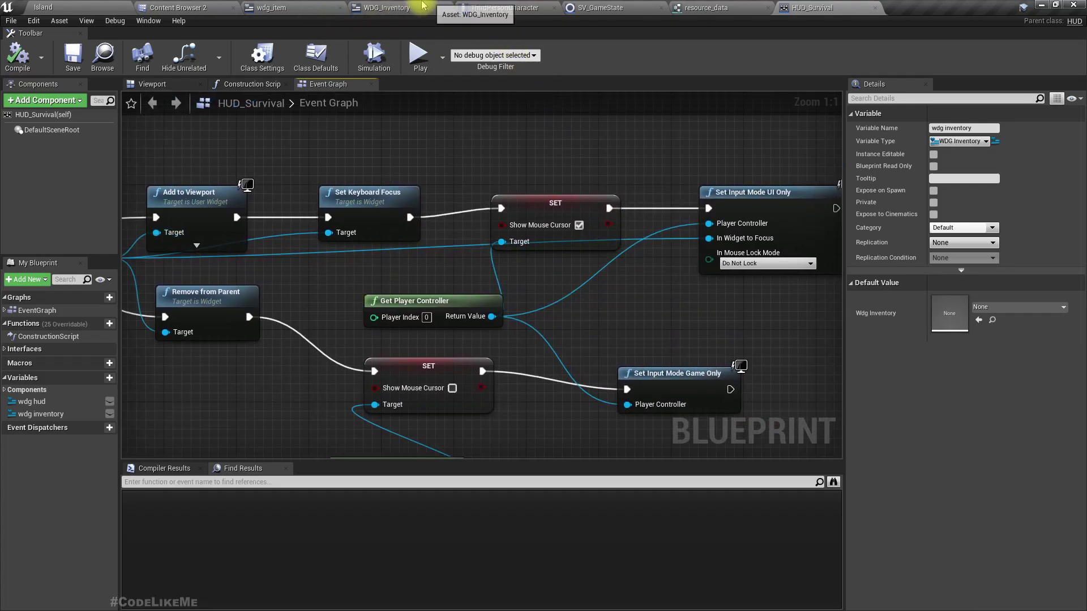
In WDG_Inventory's Initialize Inventory Items macro, align the Inputs node with the first For Each Loop and inspect the Item Widgets variable
{"action": "left_click", "coordinate": [417, 8]}
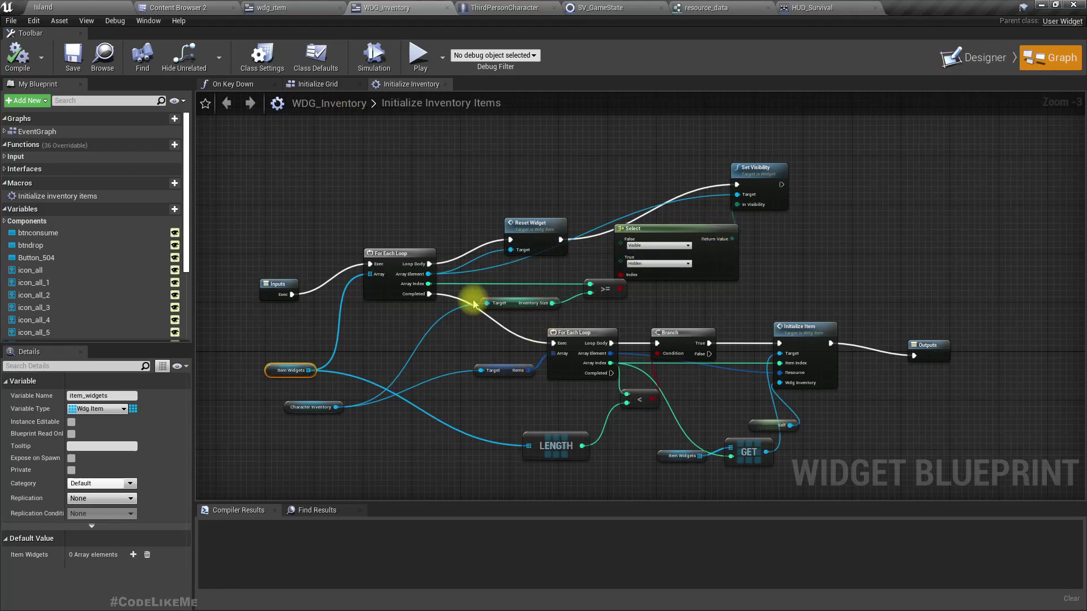
{"action": "scroll", "coordinate": [474, 305], "scroll_direction": "up", "scroll_amount": 4}
{"action": "right_click_drag", "start_coordinate": [303, 331], "coordinate": [342, 297]}
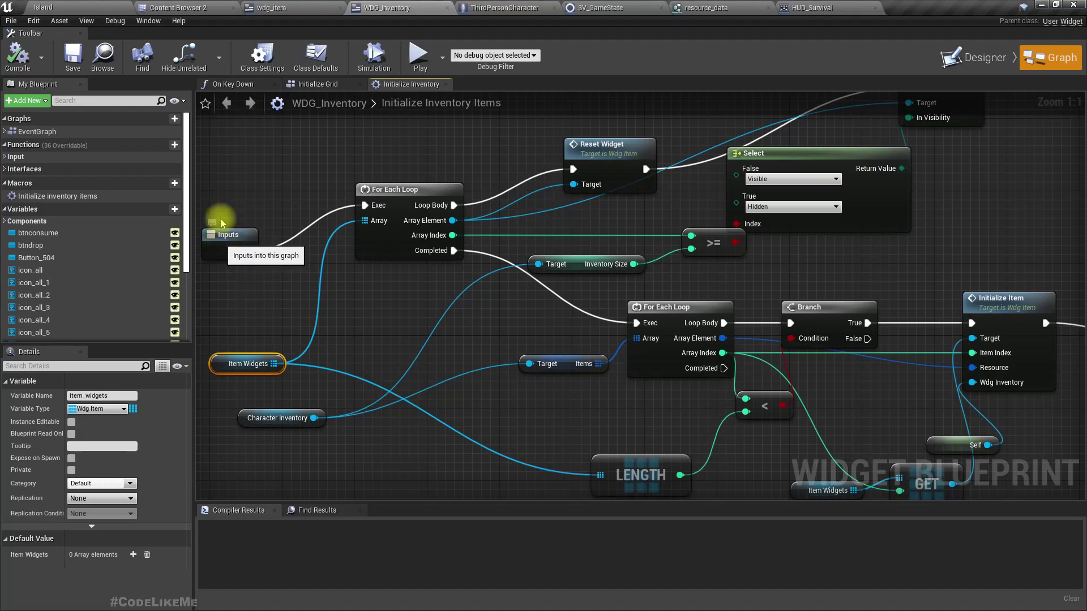
{"action": "left_click_drag", "start_coordinate": [230, 258], "coordinate": [230, 221]}
{"action": "left_click", "coordinate": [221, 364]}
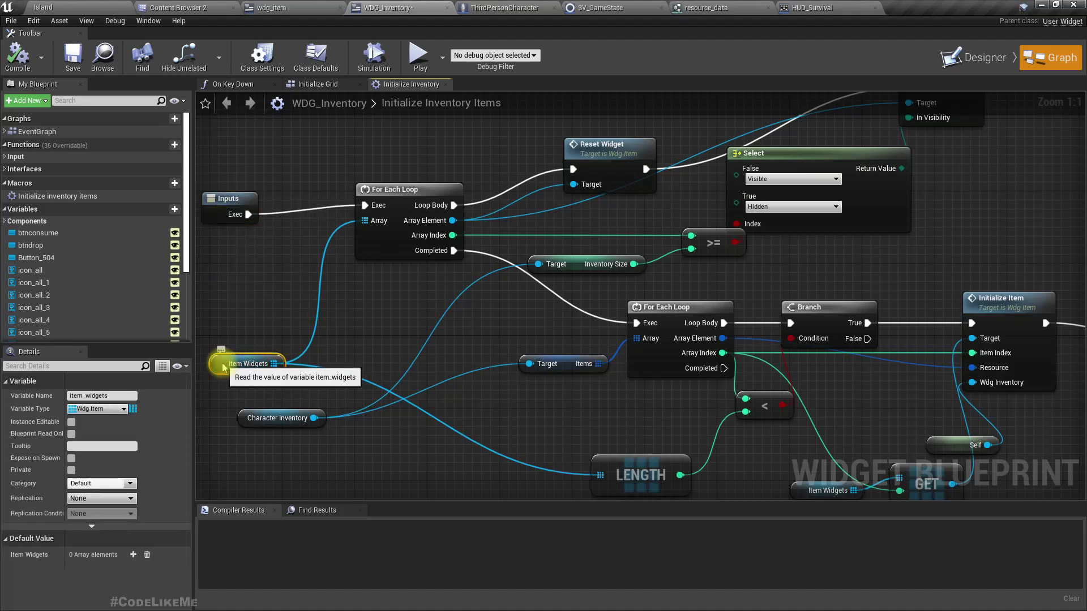
{"action": "right_click", "coordinate": [221, 363]}
{"action": "right_click_drag", "start_coordinate": [221, 363], "coordinate": [314, 332]}
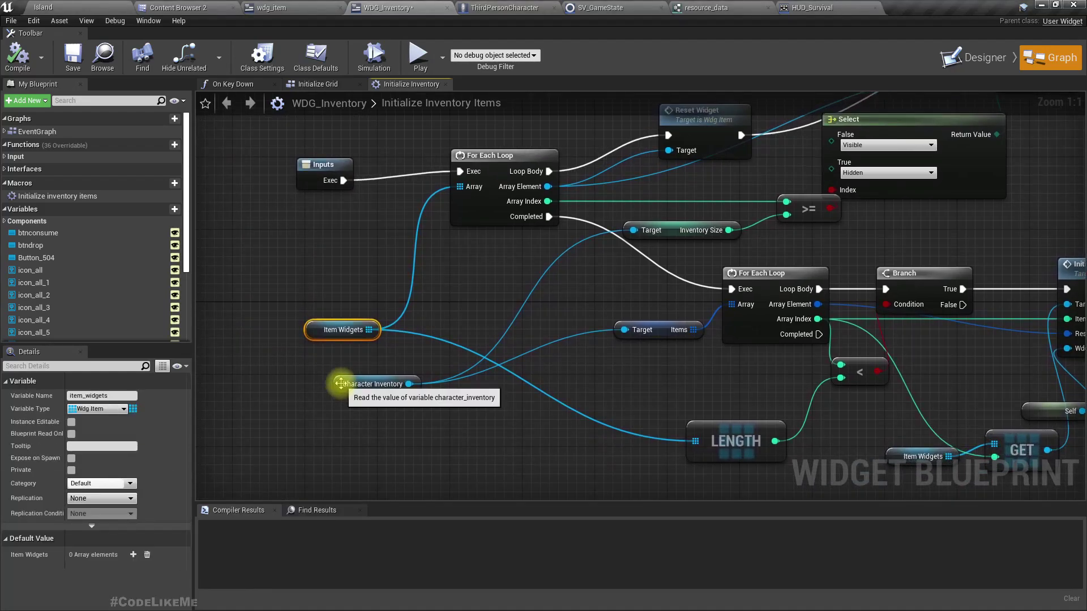
Find the references to the character_inventory variable and trace its Set node in WDG_Inventory's Event Graph to Initialize Inventory Items
{"action": "left_click", "coordinate": [341, 383]}
{"action": "right_click", "coordinate": [340, 384]}
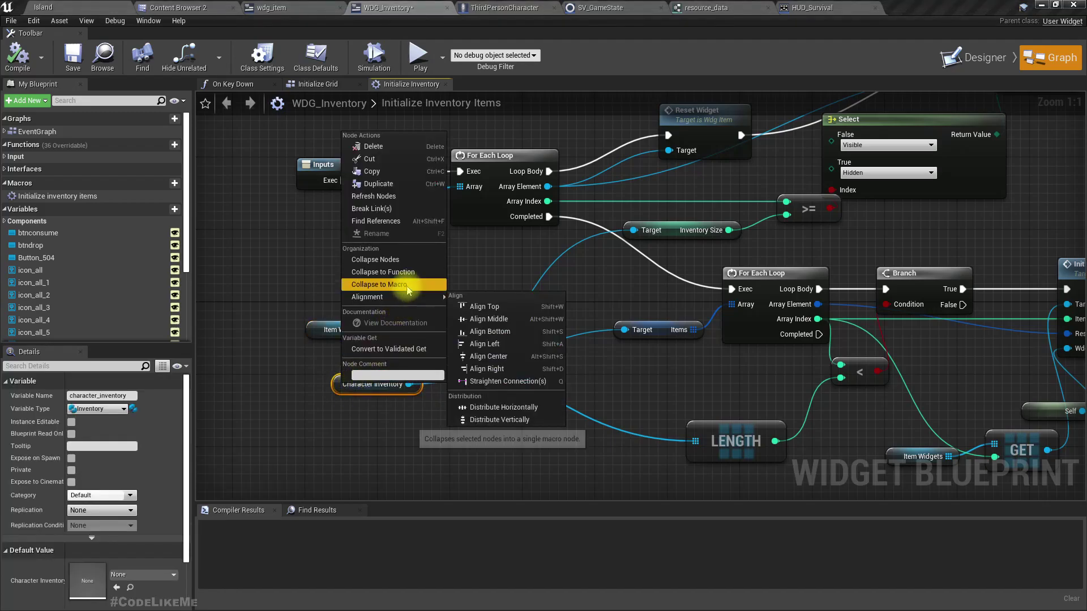
{"action": "left_click", "coordinate": [376, 221]}
{"action": "double_click", "coordinate": [261, 546]}
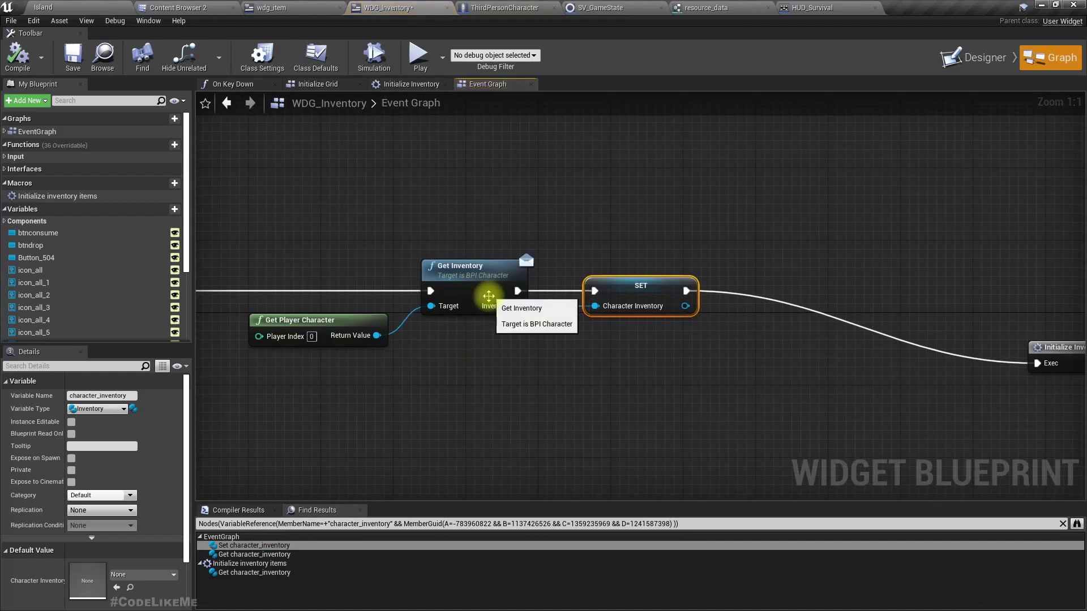
{"action": "right_click_drag", "start_coordinate": [698, 376], "coordinate": [544, 362]}
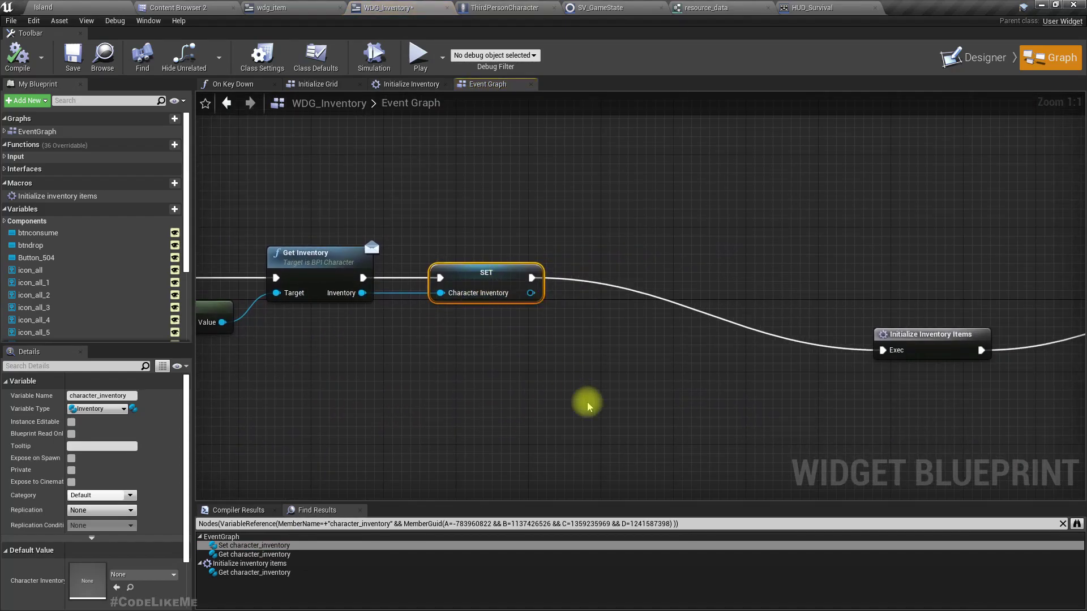
{"action": "right_click_drag", "start_coordinate": [587, 407], "coordinate": [685, 397]}
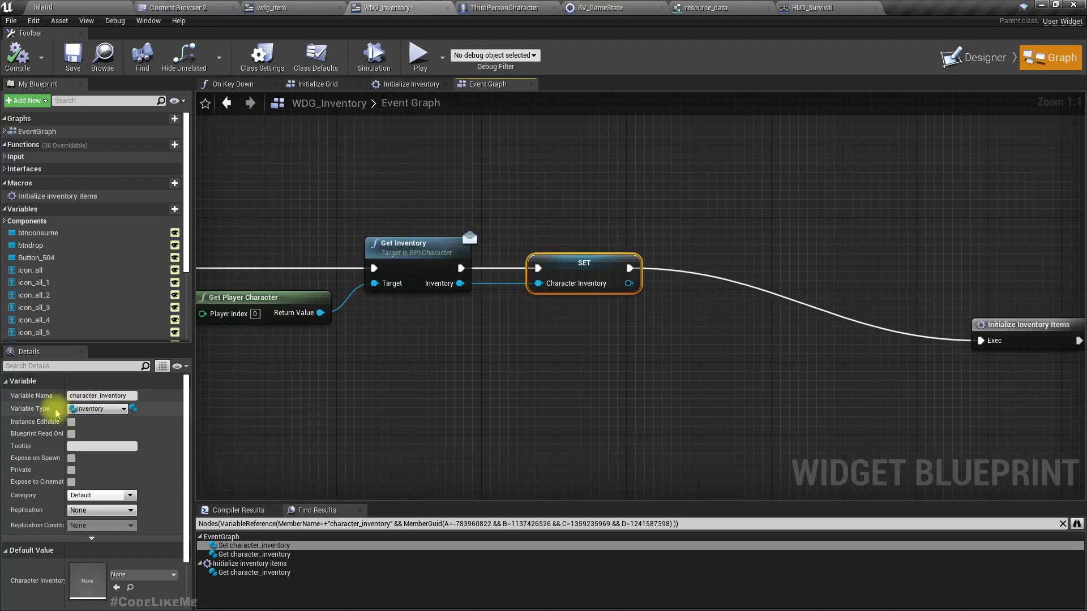
{"action": "right_click_drag", "start_coordinate": [671, 389], "coordinate": [292, 385]}
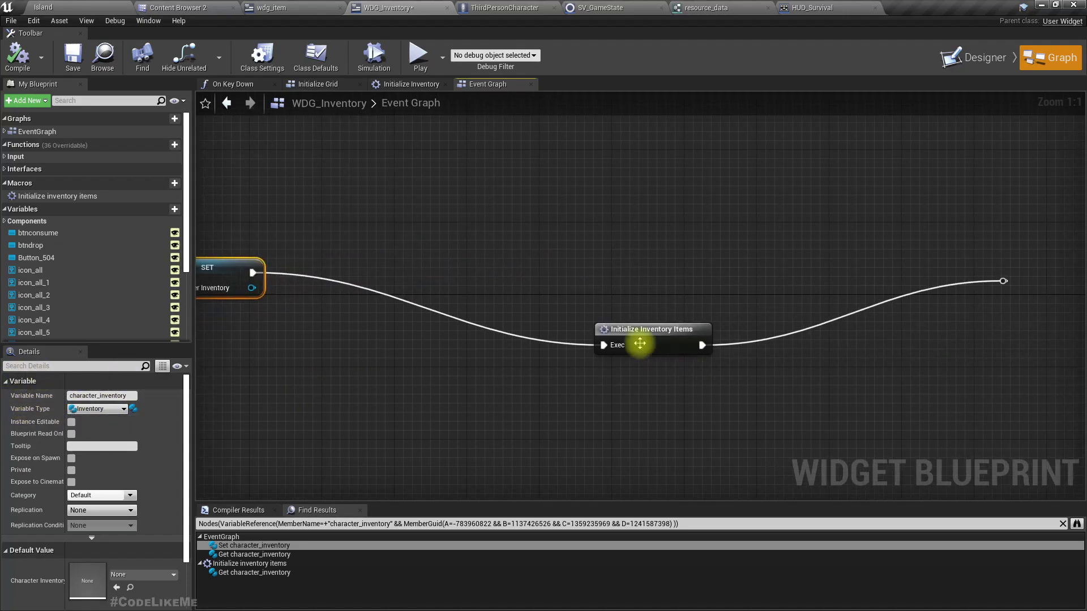
Open the Initialize Inventory Items macro and align the Items node with the second For Each Loop's Array input
{"action": "double_click", "coordinate": [639, 343]}
{"action": "right_click_drag", "start_coordinate": [626, 364], "coordinate": [515, 389]}
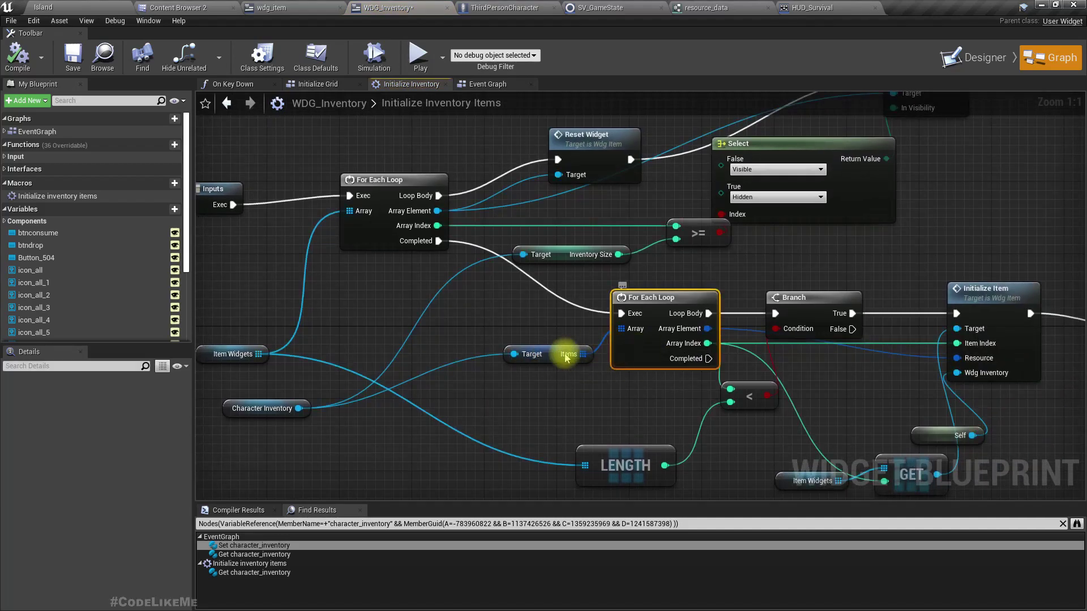
{"action": "left_click", "coordinate": [538, 355]}
{"action": "right_click_drag", "start_coordinate": [567, 383], "coordinate": [542, 392]}
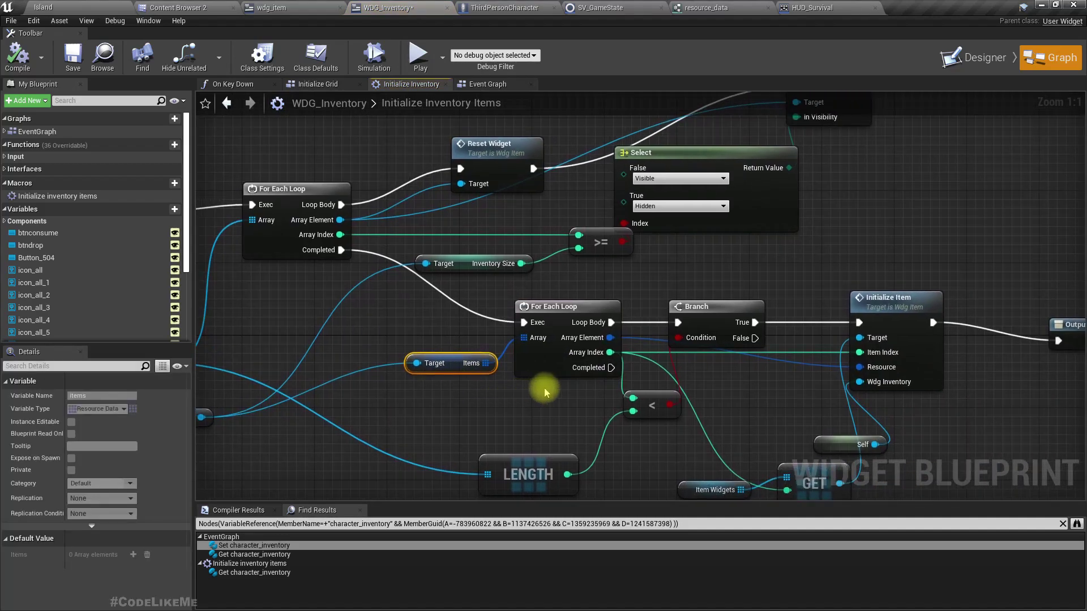
{"action": "left_click_drag", "start_coordinate": [461, 360], "coordinate": [451, 332]}
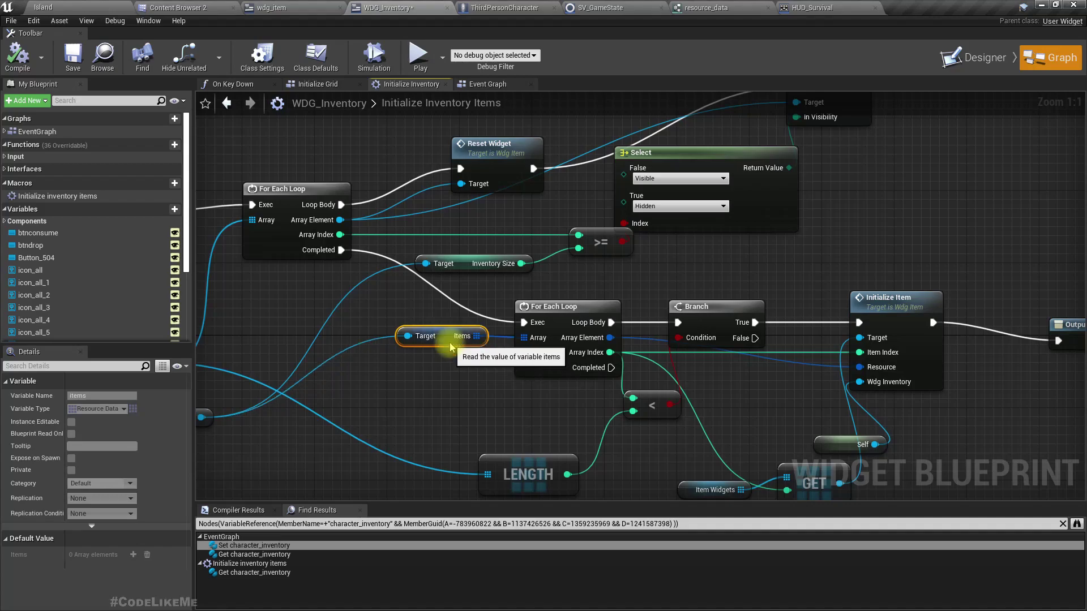
{"action": "right_click_drag", "start_coordinate": [764, 439], "coordinate": [440, 439]}
{"action": "right_click_drag", "start_coordinate": [807, 375], "coordinate": [1055, 360]}
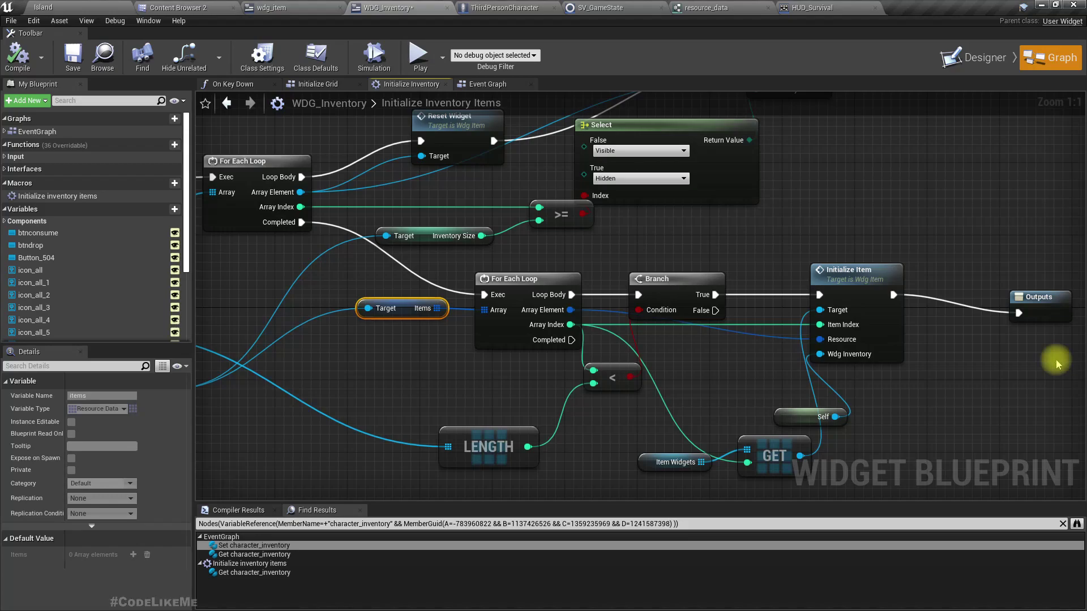
{"action": "right_click_drag", "start_coordinate": [353, 424], "coordinate": [583, 387]}
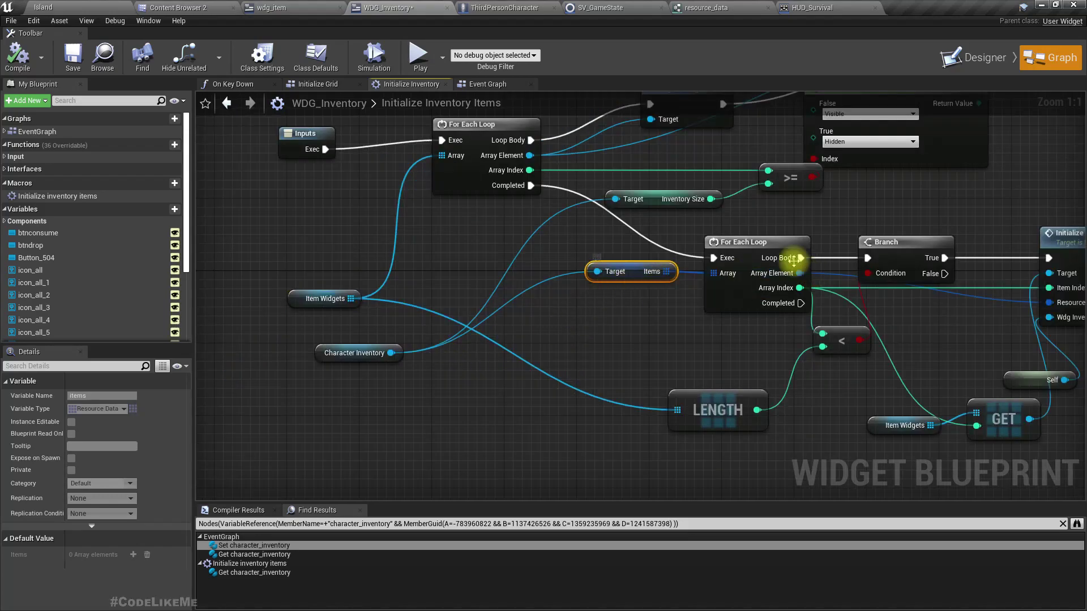
Inspect ThirdPersonCharacter's Inventory component, then review the Inventory blueprint from the BP folder and close it
{"action": "left_click", "coordinate": [488, 8]}
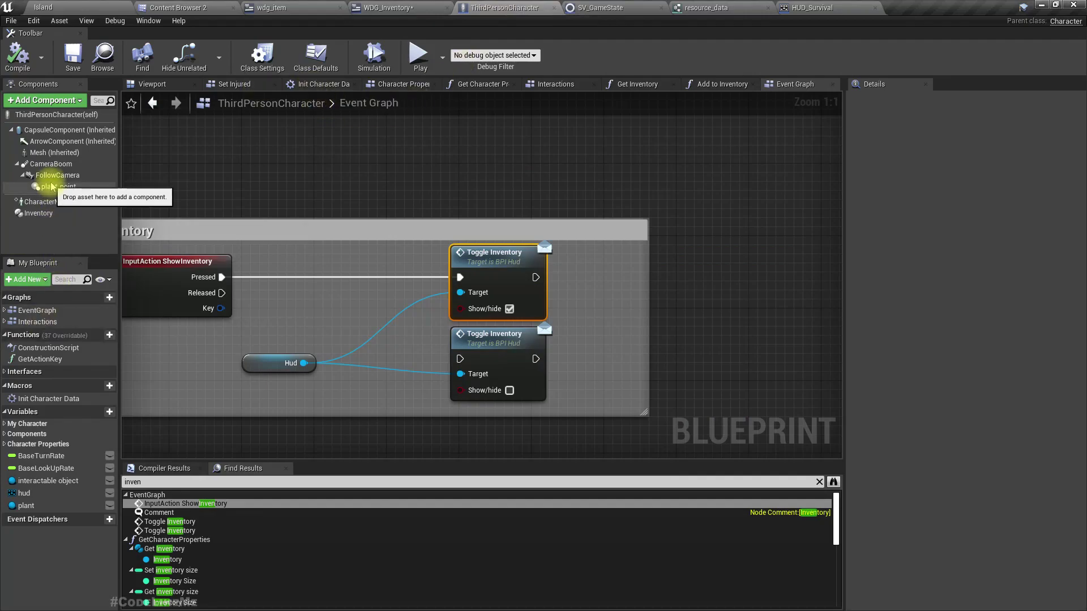
{"action": "left_click", "coordinate": [38, 214]}
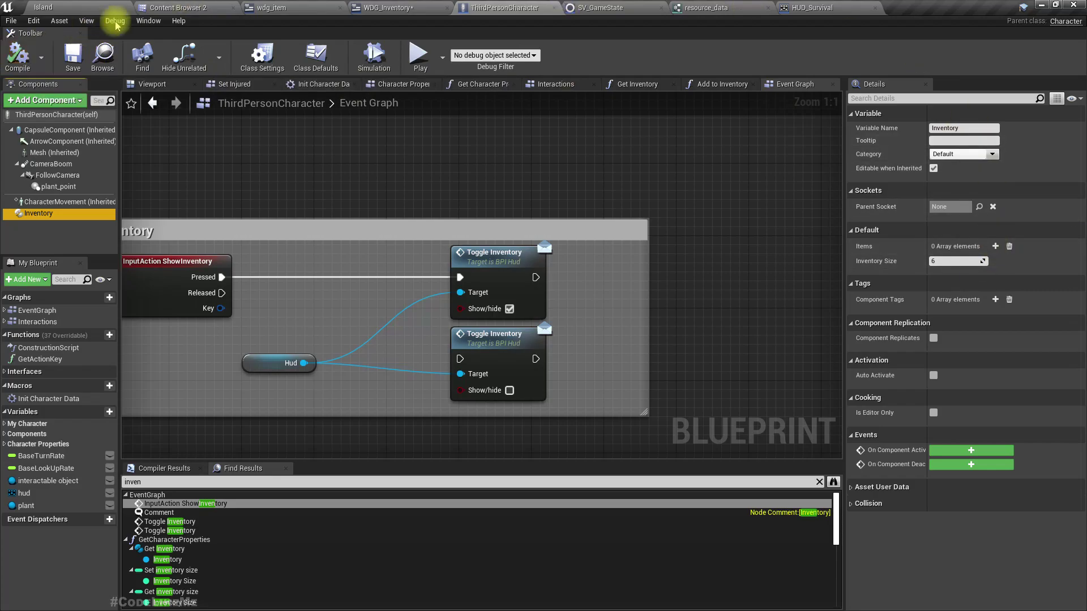
{"action": "left_click", "coordinate": [184, 8]}
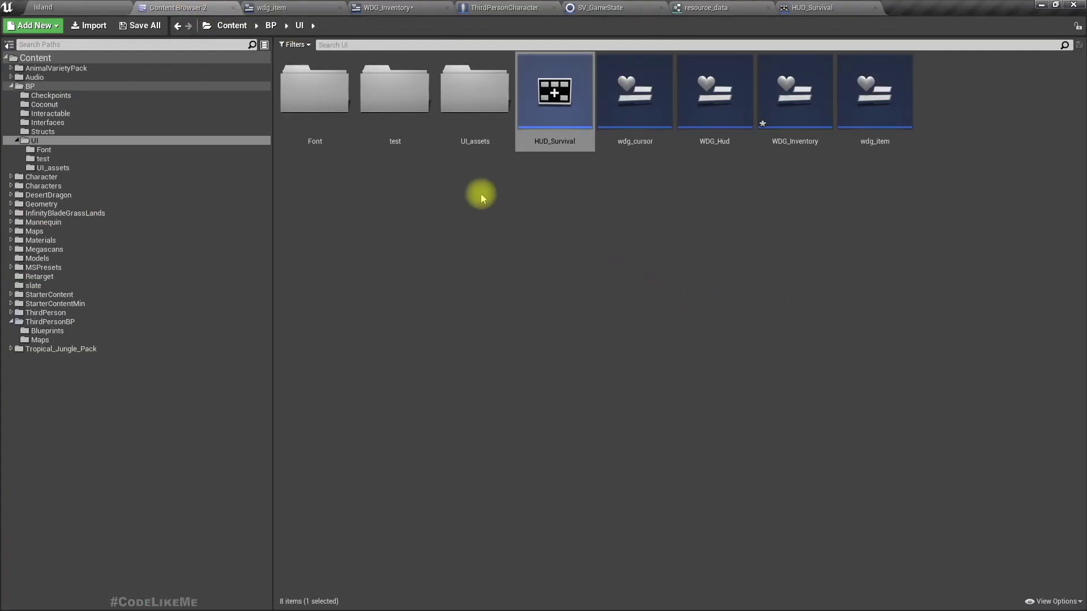
{"action": "left_click", "coordinate": [39, 86]}
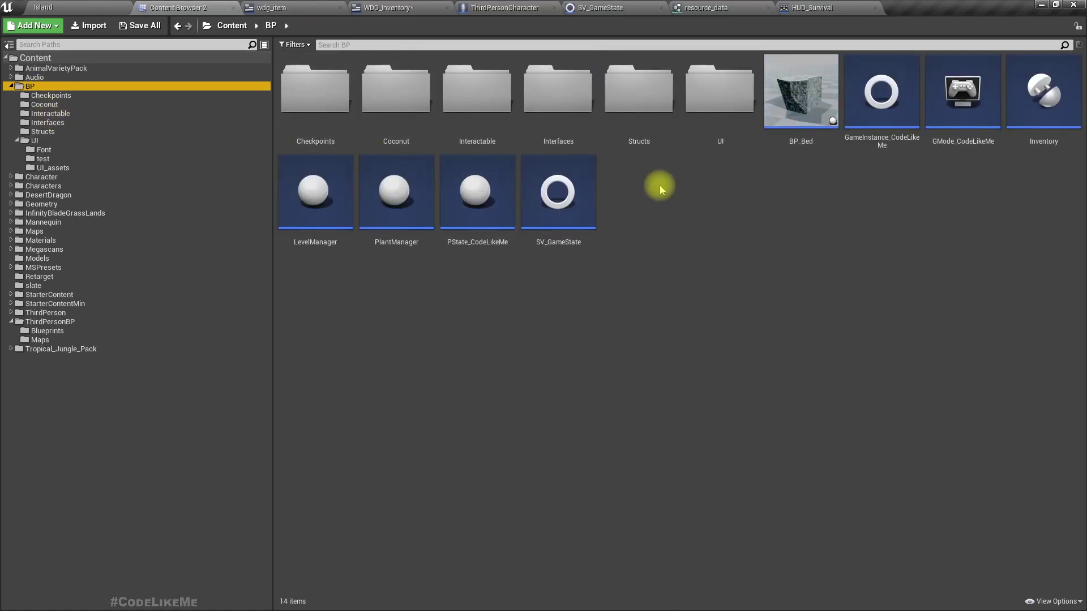
{"action": "double_click", "coordinate": [1047, 108]}
{"action": "scroll", "coordinate": [403, 429], "scroll_direction": "down", "scroll_amount": 6}
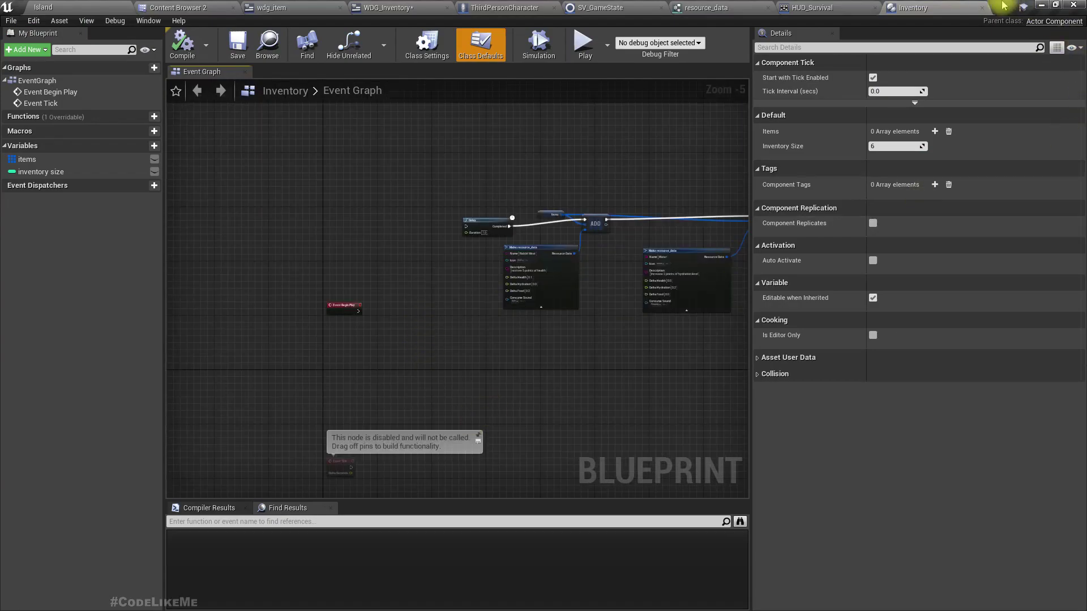
{"action": "left_click", "coordinate": [983, 8]}
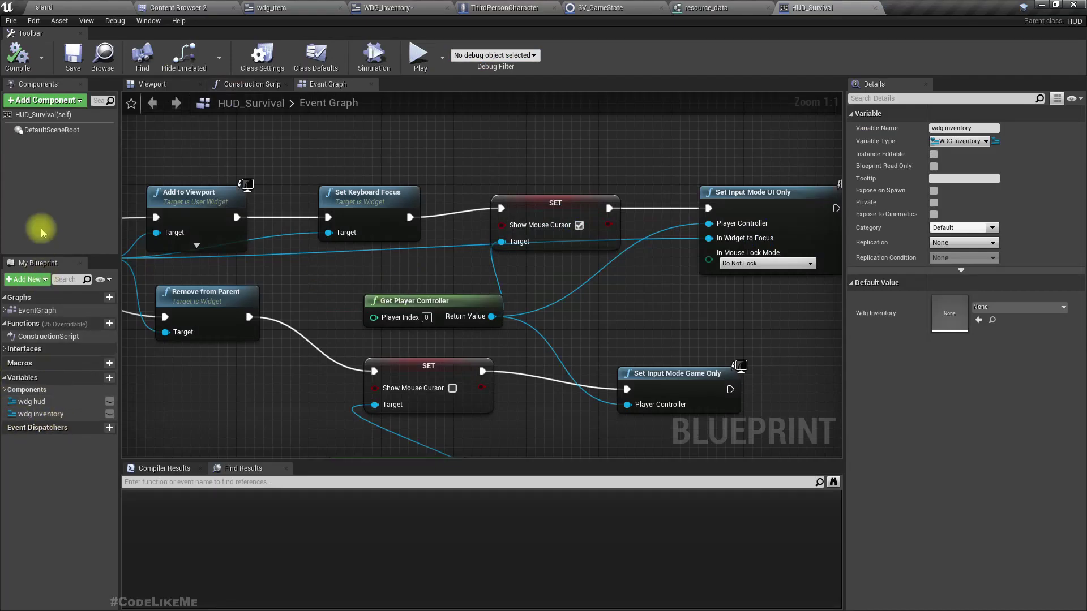
Find the references to ThirdPersonCharacter's Inventory component and examine how GetCharacterProperties reads its Items
{"action": "left_click", "coordinate": [501, 8]}
{"action": "right_click", "coordinate": [41, 214]}
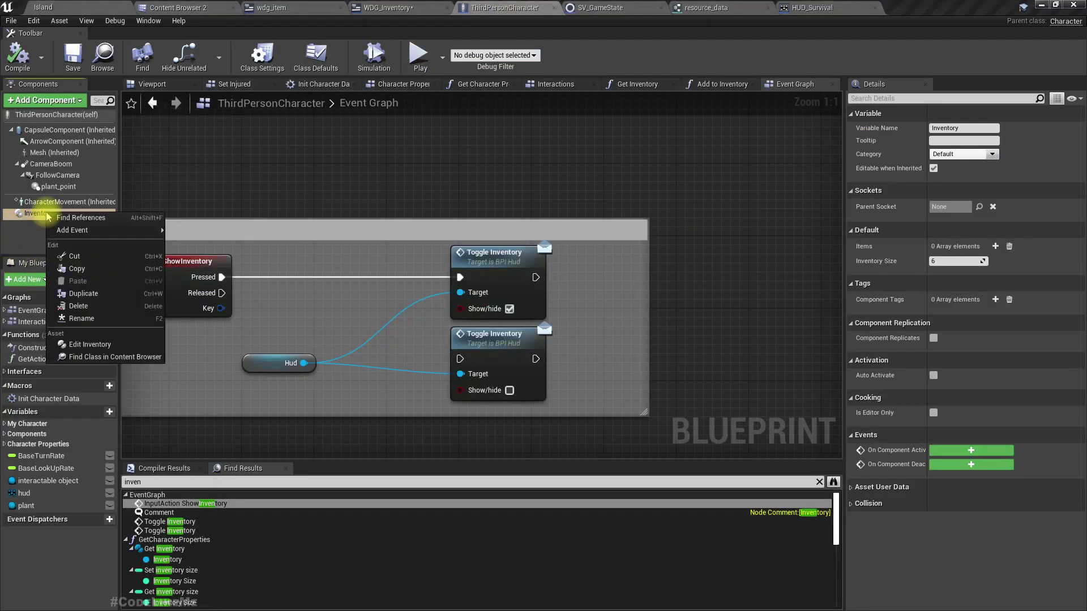
{"action": "left_click", "coordinate": [81, 219]}
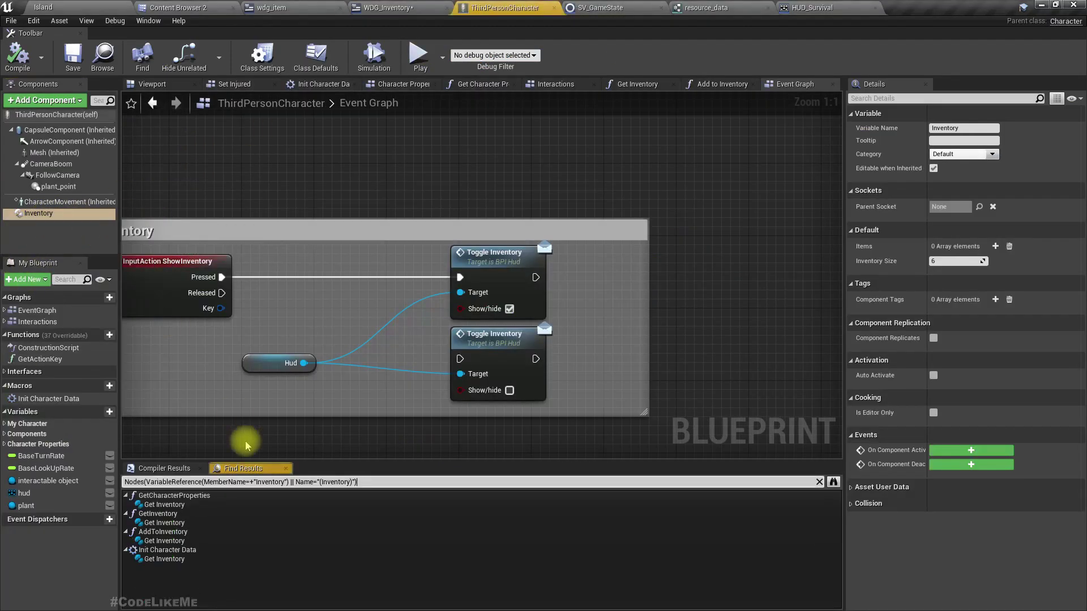
{"action": "left_click", "coordinate": [168, 505]}
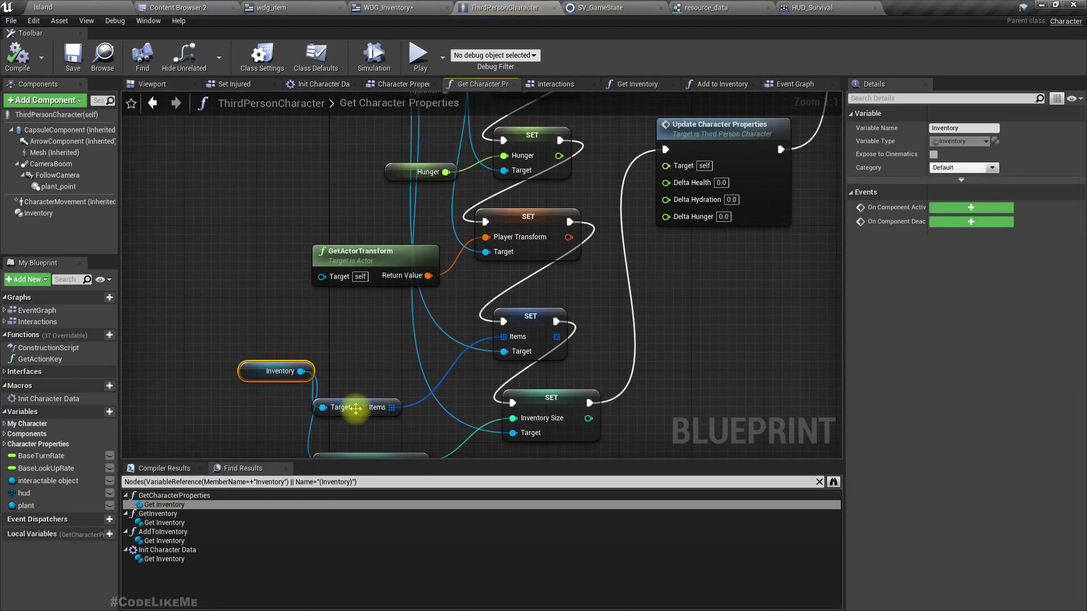
{"action": "left_click", "coordinate": [356, 408]}
{"action": "scroll", "coordinate": [335, 335], "scroll_direction": "down", "scroll_amount": 2}
{"action": "scroll", "coordinate": [335, 335], "scroll_direction": "up", "scroll_amount": 2}
{"action": "scroll", "coordinate": [335, 335], "scroll_direction": "down", "scroll_amount": 2}
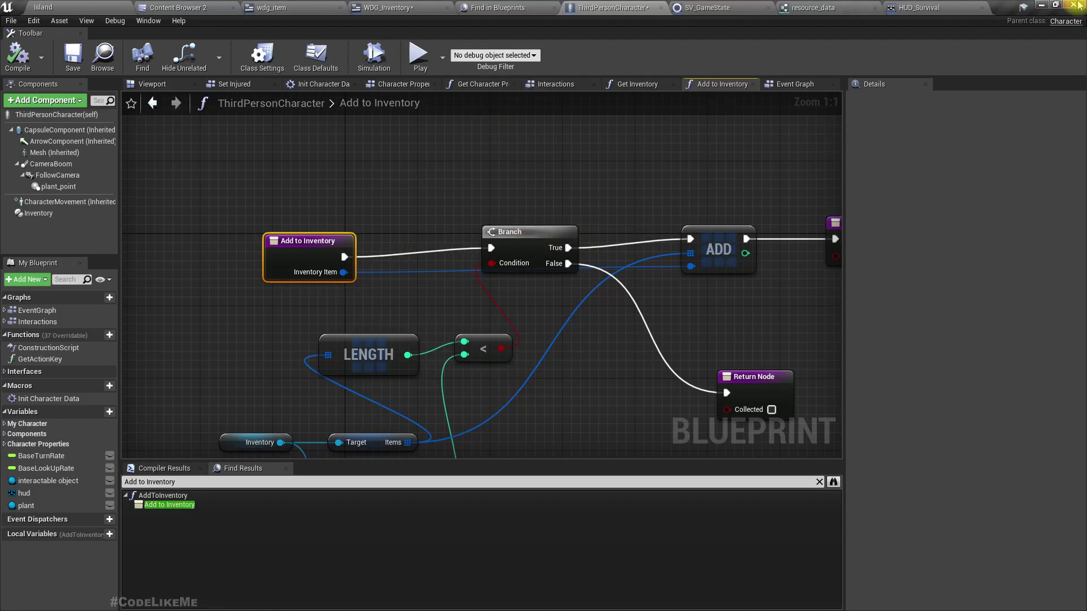
Look through ThirdPersonCharacter's viewport and its Interactions graph
{"action": "left_click", "coordinate": [152, 85]}
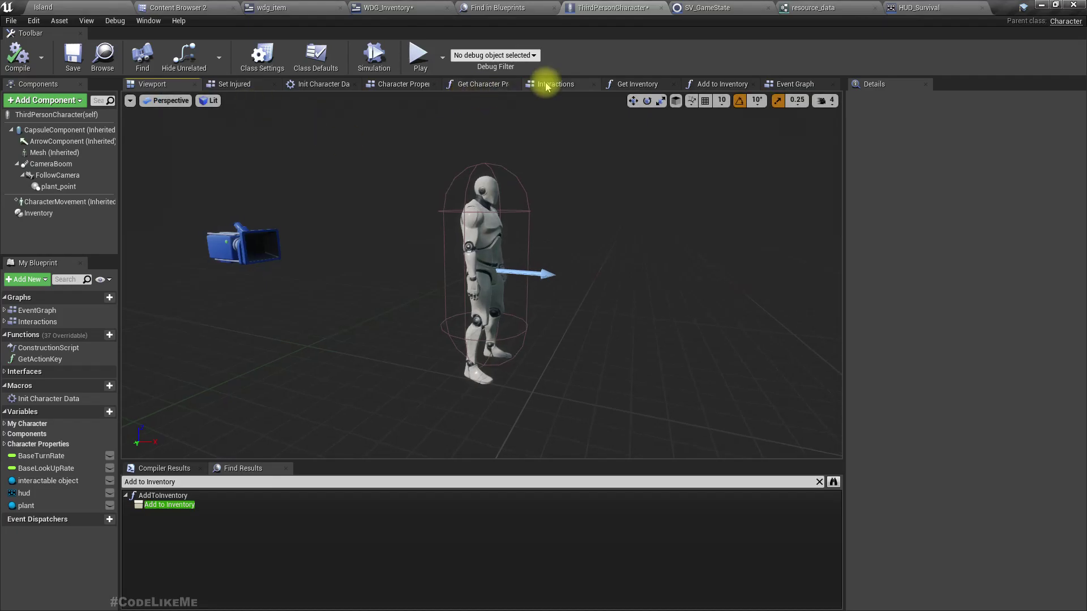
{"action": "left_click", "coordinate": [547, 84]}
{"action": "right_click_drag", "start_coordinate": [305, 127], "coordinate": [382, 251]}
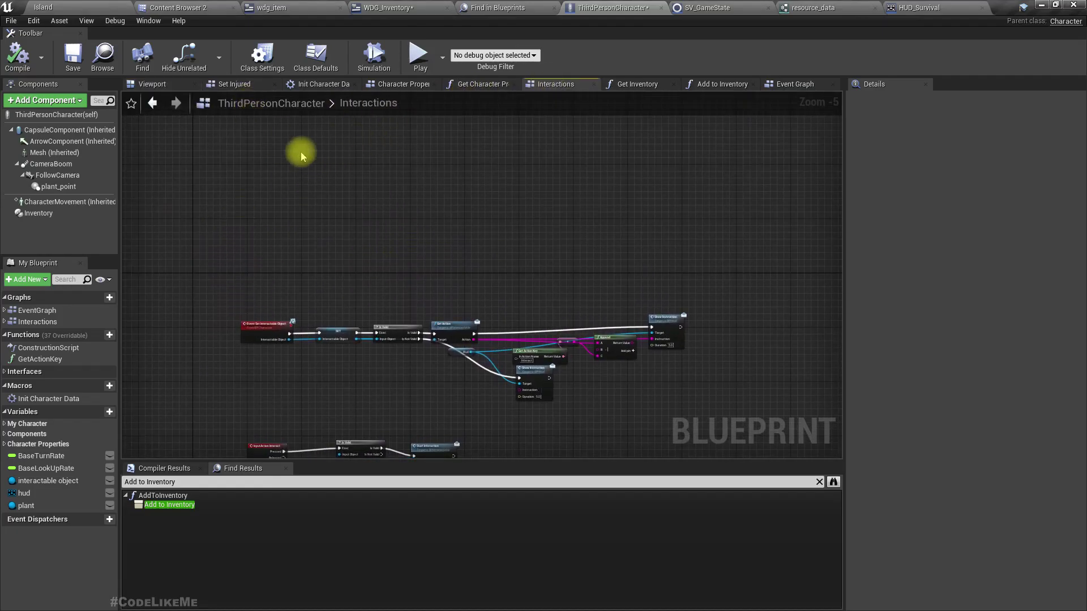
{"action": "scroll", "coordinate": [371, 196], "scroll_direction": "down", "scroll_amount": 1}
{"action": "scroll", "coordinate": [371, 197], "scroll_direction": "down", "scroll_amount": 2}
{"action": "right_click_drag", "start_coordinate": [372, 197], "coordinate": [351, 248]}
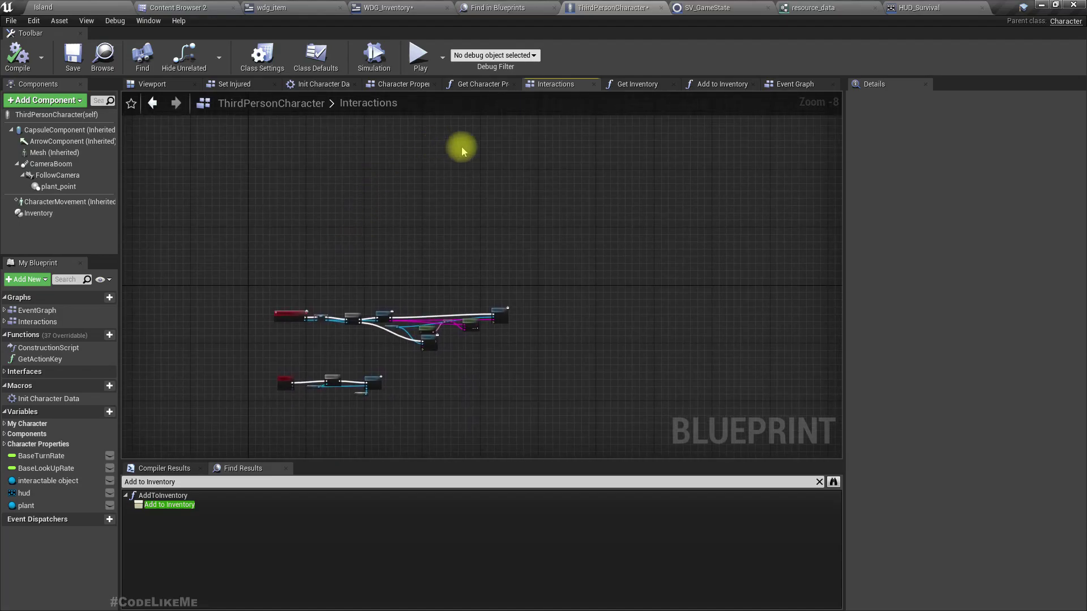
Locate and open the Begin Play collapsed graph in the Event Graph and review the nodes following Init Character Data
{"action": "left_click", "coordinate": [795, 83]}
{"action": "scroll", "coordinate": [480, 194], "scroll_direction": "down", "scroll_amount": 6}
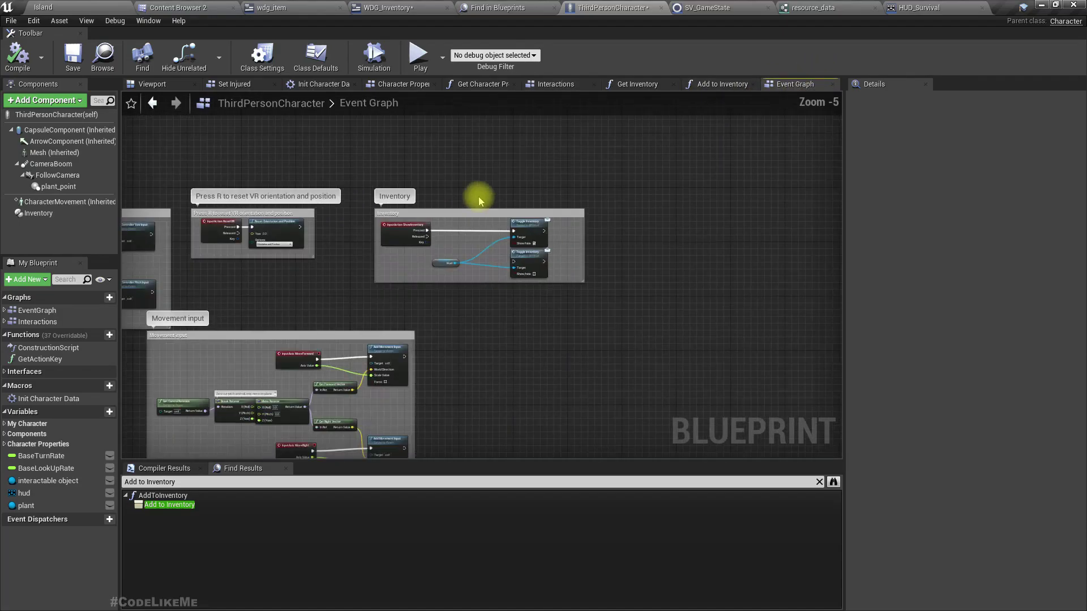
{"action": "scroll", "coordinate": [303, 244], "scroll_direction": "up", "scroll_amount": 4}
{"action": "right_click_drag", "start_coordinate": [332, 274], "coordinate": [496, 214]}
{"action": "scroll", "coordinate": [395, 345], "scroll_direction": "down", "scroll_amount": 2}
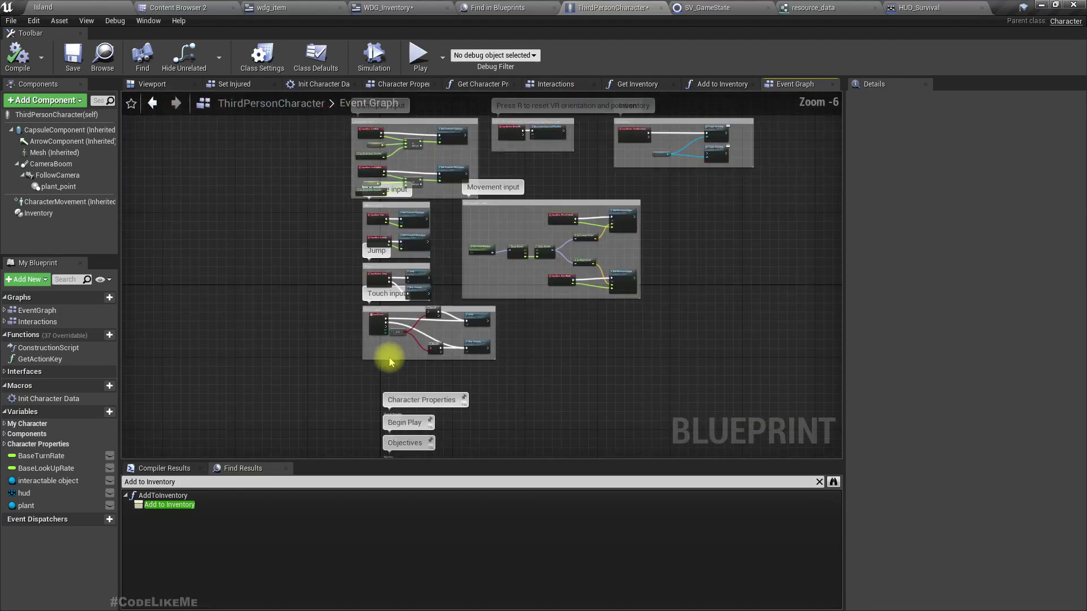
{"action": "right_click_drag", "start_coordinate": [389, 357], "coordinate": [412, 453]}
{"action": "scroll", "coordinate": [360, 322], "scroll_direction": "up", "scroll_amount": 2}
{"action": "scroll", "coordinate": [339, 294], "scroll_direction": "up", "scroll_amount": 2}
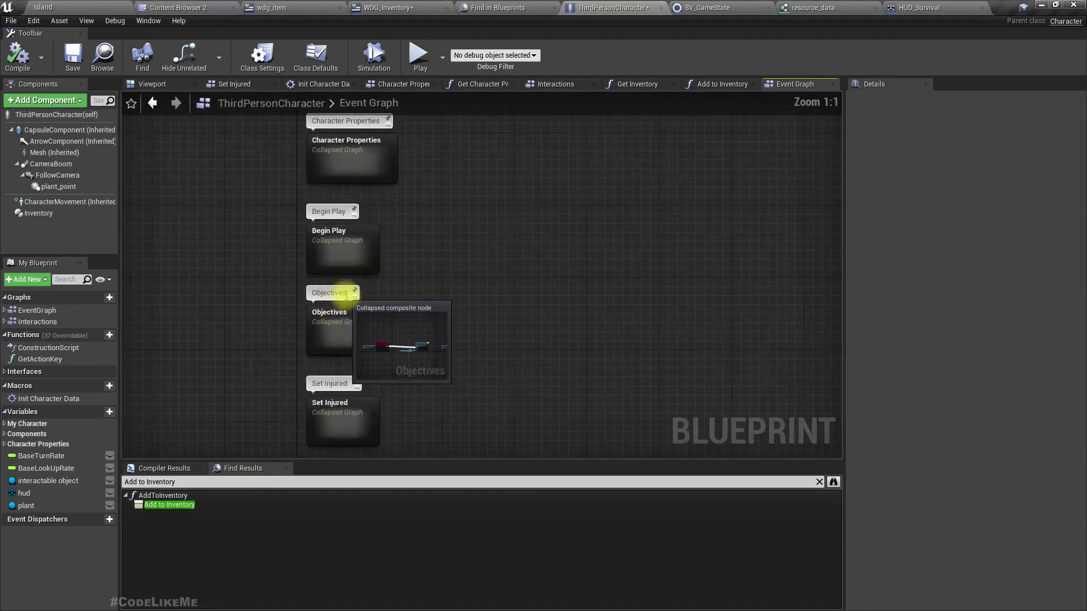
{"action": "double_click", "coordinate": [339, 247]}
{"action": "scroll", "coordinate": [509, 283], "scroll_direction": "up", "scroll_amount": 3}
{"action": "right_click_drag", "start_coordinate": [517, 286], "coordinate": [194, 303]}
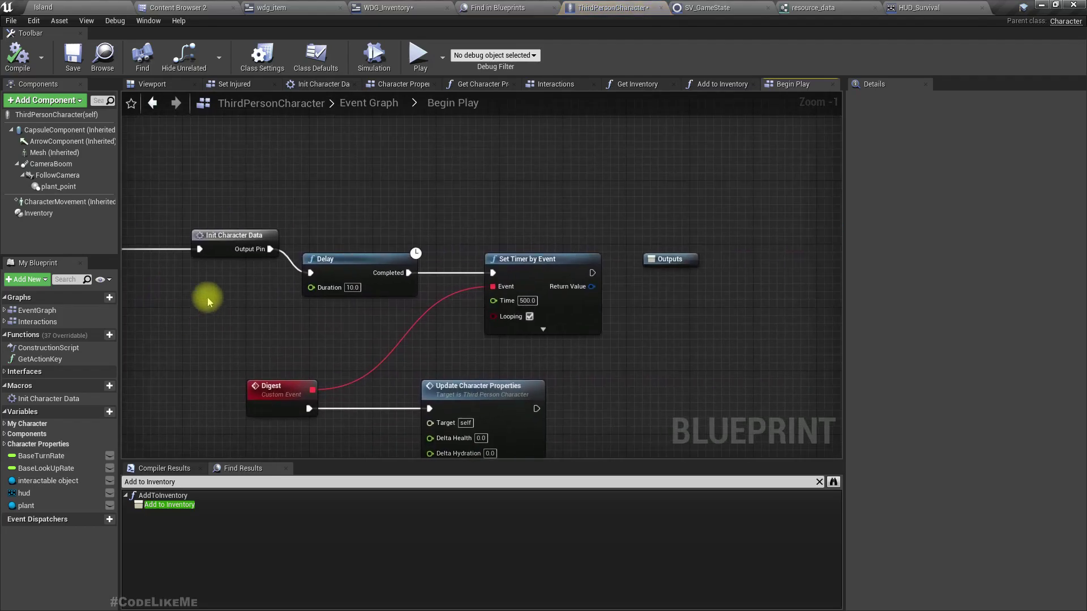
Move the Delay and Set Timer by Event nodes further from Init Character Data to make room between them
{"action": "right_click_drag", "start_coordinate": [714, 379], "coordinate": [611, 354]}
{"action": "scroll", "coordinate": [453, 343], "scroll_direction": "down", "scroll_amount": 3}
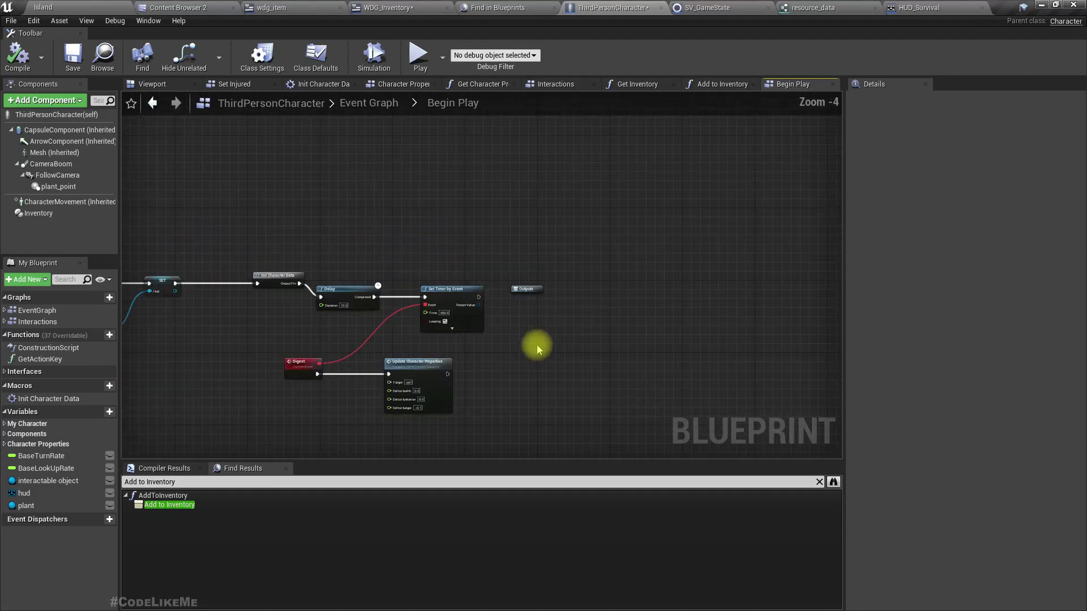
{"action": "left_click_drag", "start_coordinate": [324, 270], "coordinate": [568, 408]}
{"action": "left_click_drag", "start_coordinate": [447, 289], "coordinate": [565, 285]}
Insert a Sequence node between Init Character Data and the Delay node in the Begin Play graph
{"action": "scroll", "coordinate": [363, 332], "scroll_direction": "up", "scroll_amount": 4}
{"action": "right_click_drag", "start_coordinate": [322, 289], "coordinate": [366, 374]}
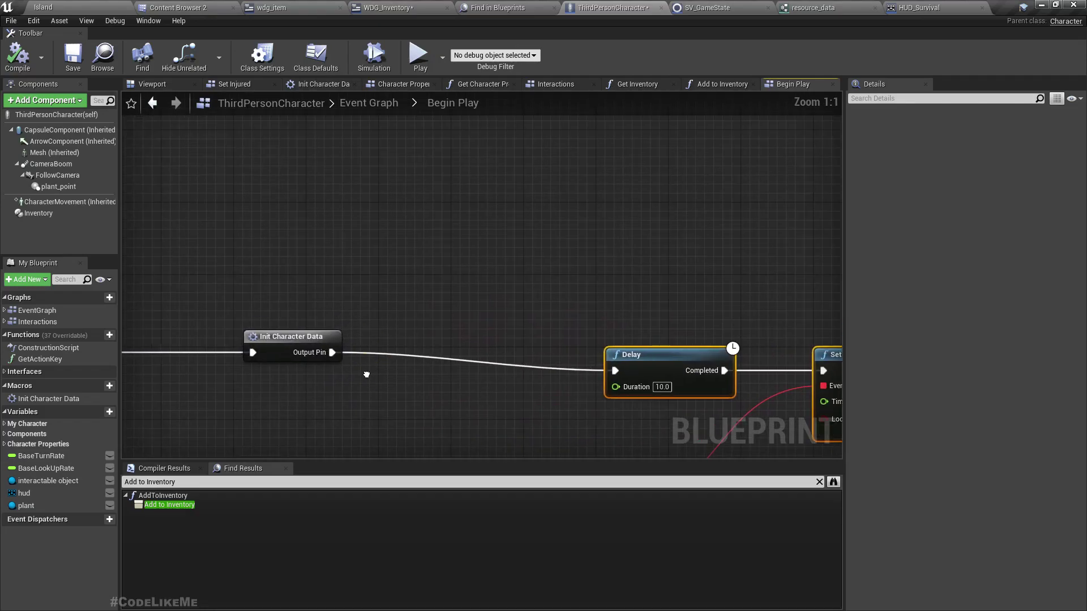
{"action": "left_click", "coordinate": [361, 369]}
{"action": "left_click_drag", "start_coordinate": [331, 352], "coordinate": [346, 353]}
{"action": "type", "text": "sequence"}
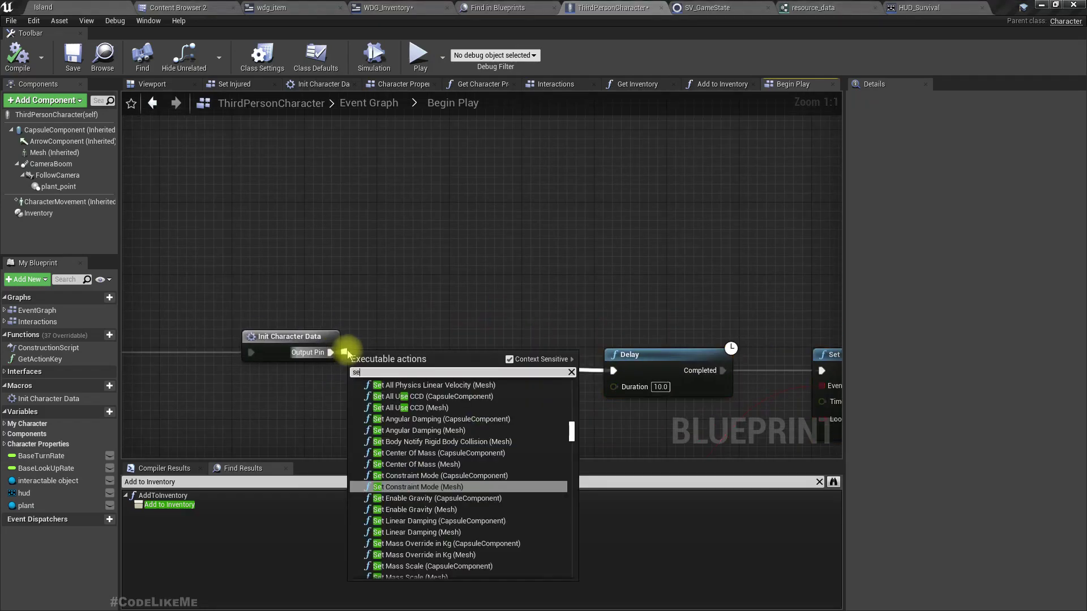
{"action": "key", "text": "Return"}
Break the Sequence node's Then 0 link to Delay and connect Then 1 to Delay instead
{"action": "right_click_drag", "start_coordinate": [451, 390], "coordinate": [421, 280]}
{"action": "right_click", "coordinate": [384, 269]}
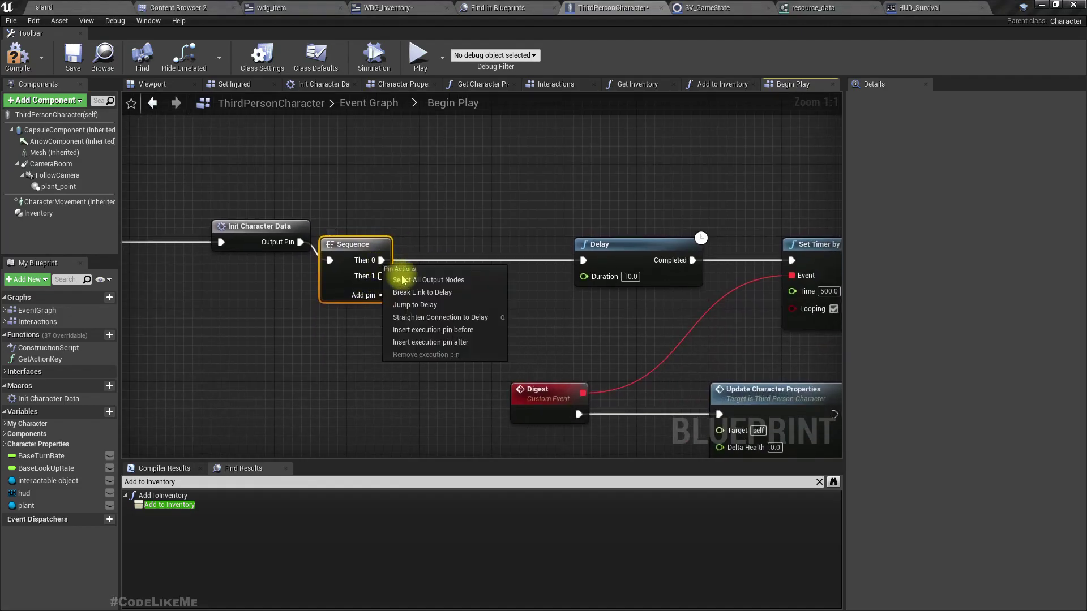
{"action": "left_click", "coordinate": [424, 296]}
{"action": "mouse_move", "coordinate": [382, 276]}
{"action": "left_mouse_down"}
{"action": "mouse_move", "coordinate": [602, 265]}
{"action": "mouse_move", "coordinate": [380, 276]}
{"action": "left_mouse_up"}
{"action": "right_click", "coordinate": [542, 283]}
{"action": "left_click", "coordinate": [585, 264]}
Add an Add to Inventory function call, targeting the character itself, on the Sequence node's Then 0 output
{"action": "right_click_drag", "start_coordinate": [362, 253], "coordinate": [347, 363]}
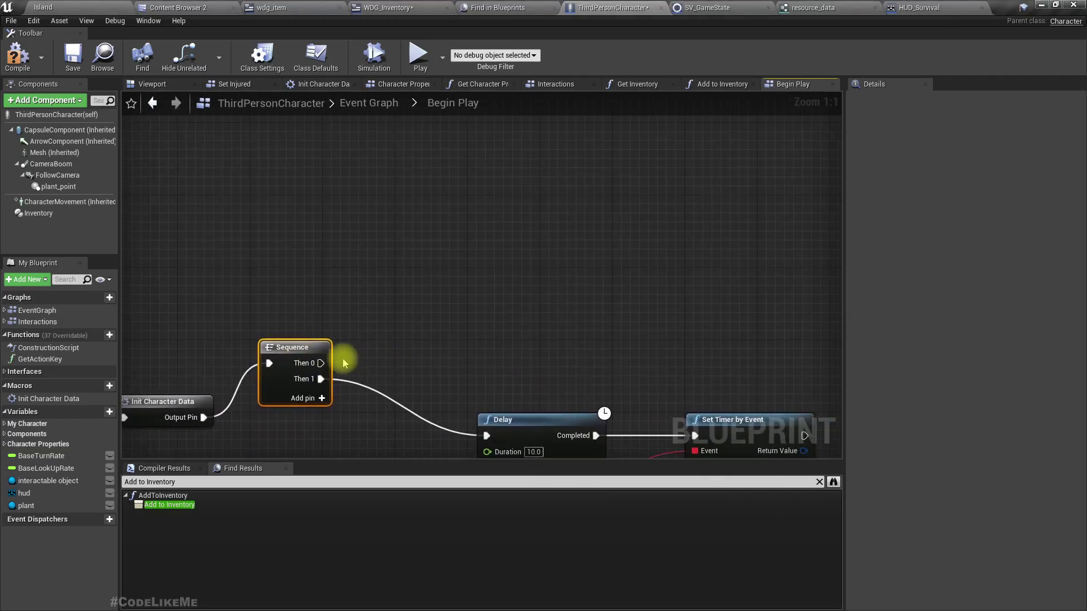
{"action": "left_click_drag", "start_coordinate": [320, 363], "coordinate": [413, 255]}
{"action": "type", "text": "add to inv"}
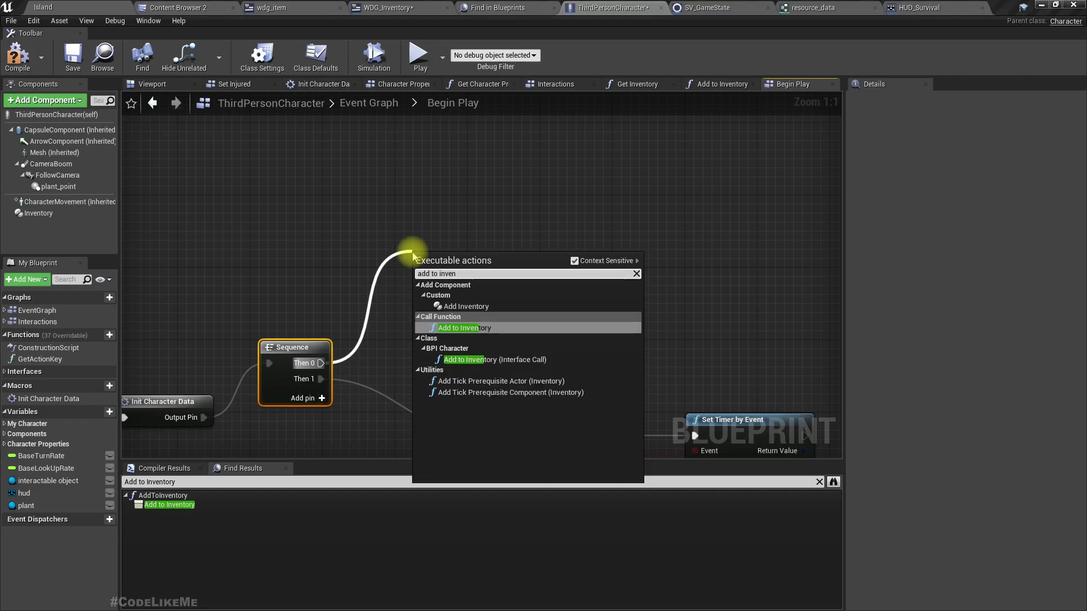
{"action": "type", "text": "en"}
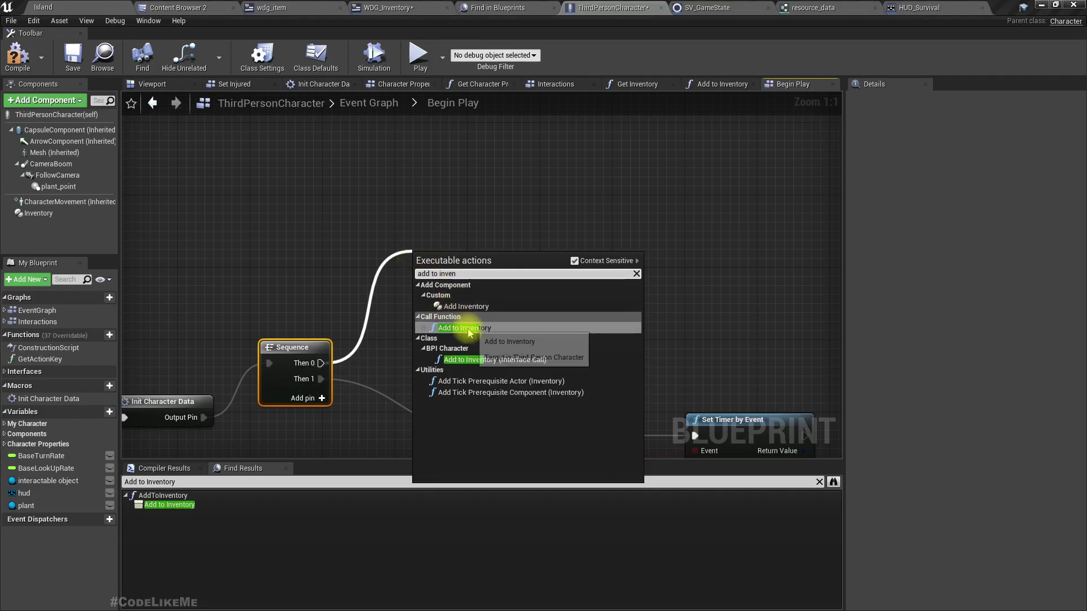
{"action": "left_click", "coordinate": [452, 327]}
Feed Add to Inventory's Inventory Item from a new Make resource_data node, placed clear of it with all its fields expanded
{"action": "left_click_drag", "start_coordinate": [422, 260], "coordinate": [341, 246]}
{"action": "type", "text": "mak"}
{"action": "key", "text": "Return"}
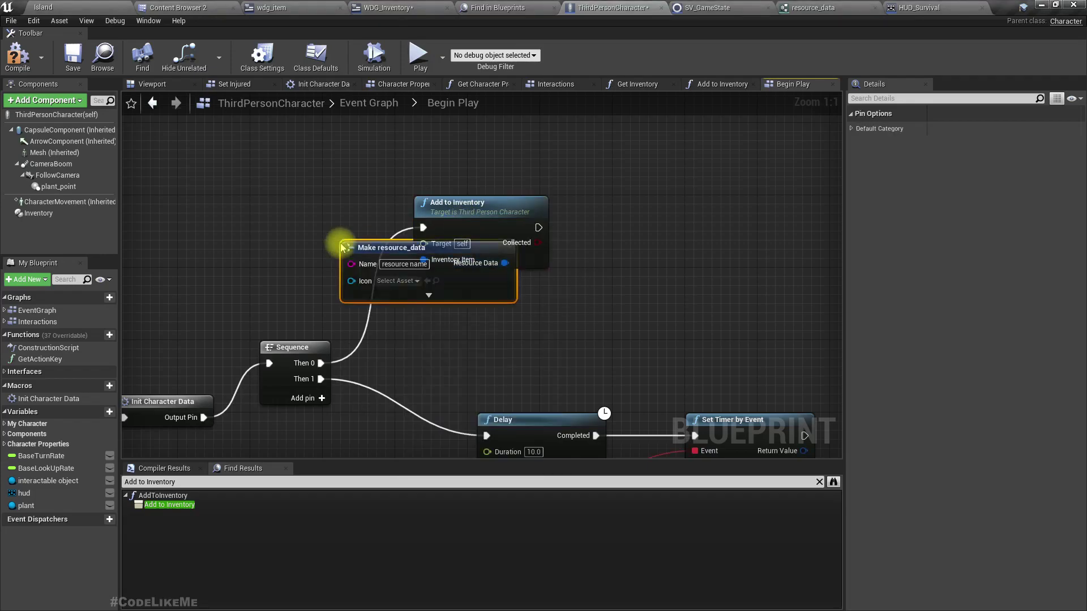
{"action": "mouse_move", "coordinate": [484, 249]}
{"action": "left_mouse_down"}
{"action": "mouse_move", "coordinate": [428, 231]}
{"action": "mouse_move", "coordinate": [403, 148]}
{"action": "left_mouse_up"}
{"action": "left_click", "coordinate": [373, 276]}
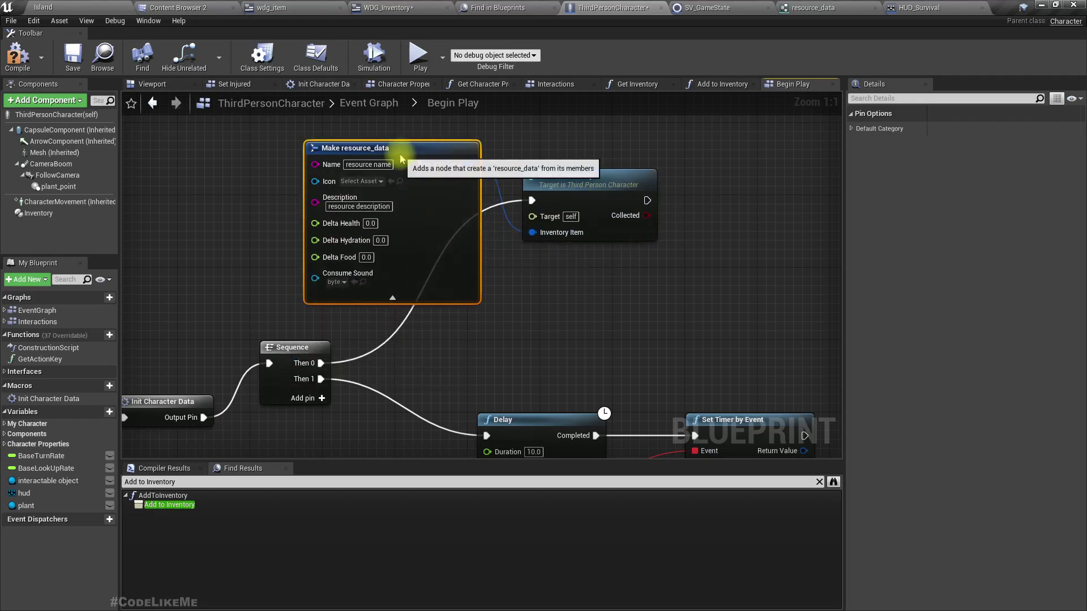
{"action": "right_click_drag", "start_coordinate": [368, 226], "coordinate": [361, 264]}
{"action": "left_click", "coordinate": [352, 245]}
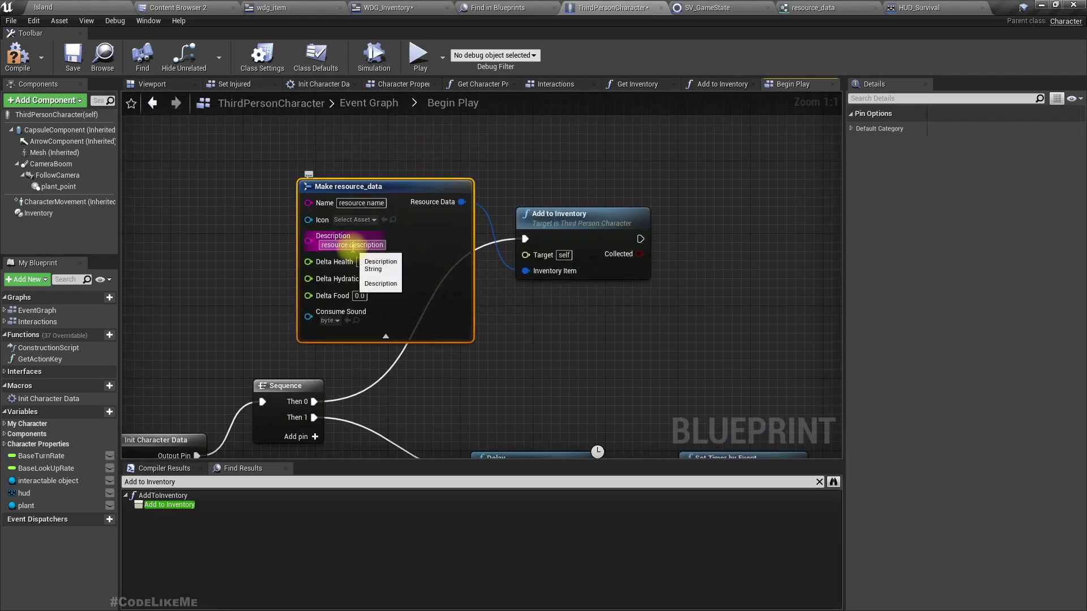
Set the Make resource_data node's Name to orange_seed and its Icon to the orange_fruit_seed texture
{"action": "left_click", "coordinate": [363, 203]}
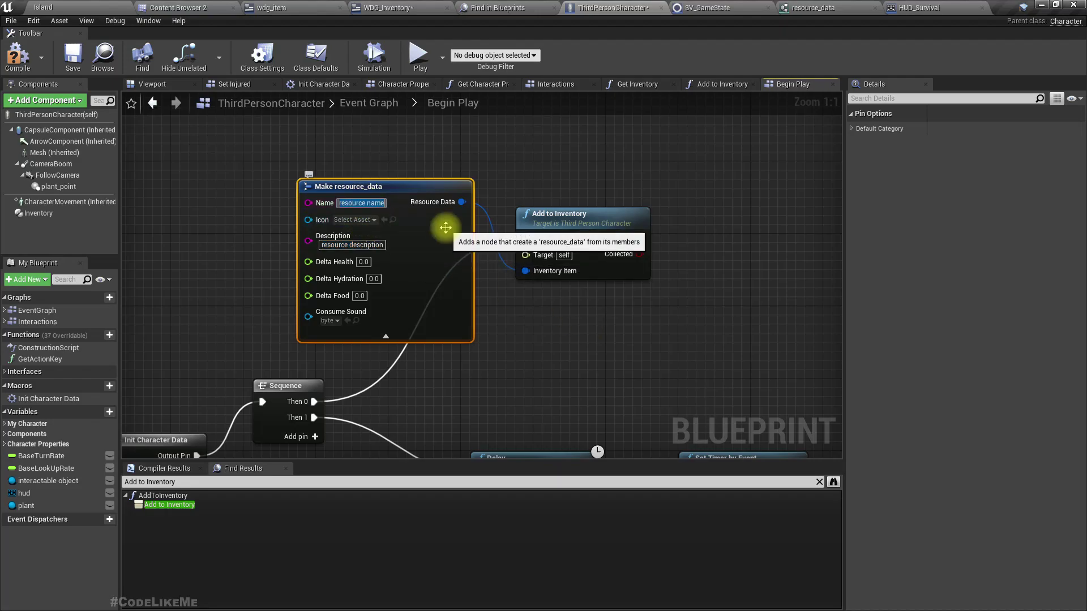
{"action": "type", "text": "orange_seed"}
{"action": "key", "text": "Return"}
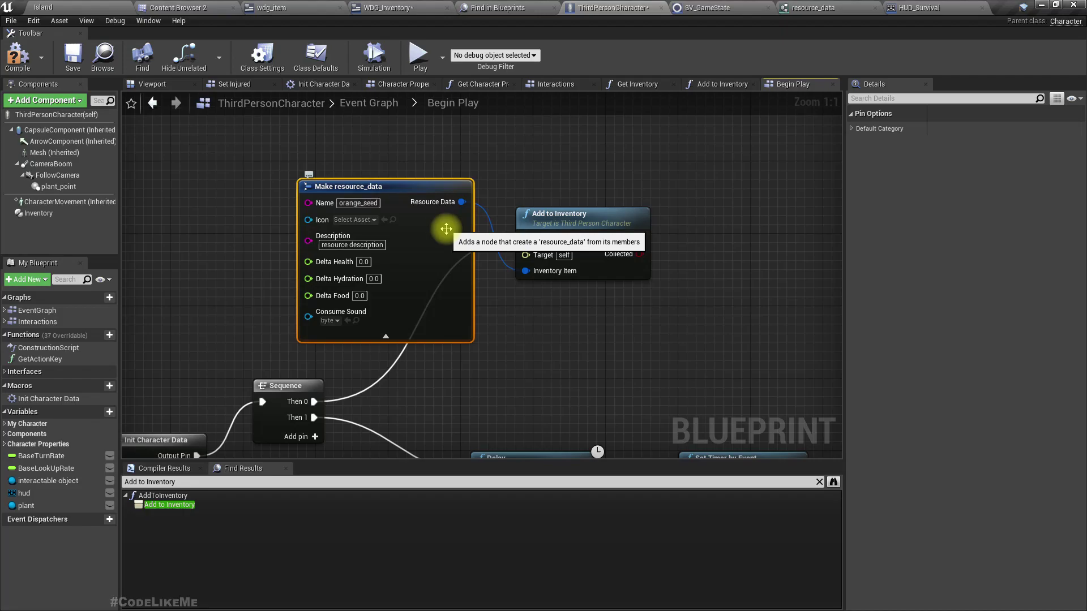
{"action": "left_click", "coordinate": [357, 220]}
{"action": "scroll", "coordinate": [421, 315], "scroll_direction": "down", "scroll_amount": 3}
{"action": "scroll", "coordinate": [423, 316], "scroll_direction": "down", "scroll_amount": 10}
{"action": "scroll", "coordinate": [422, 312], "scroll_direction": "down", "scroll_amount": 6}
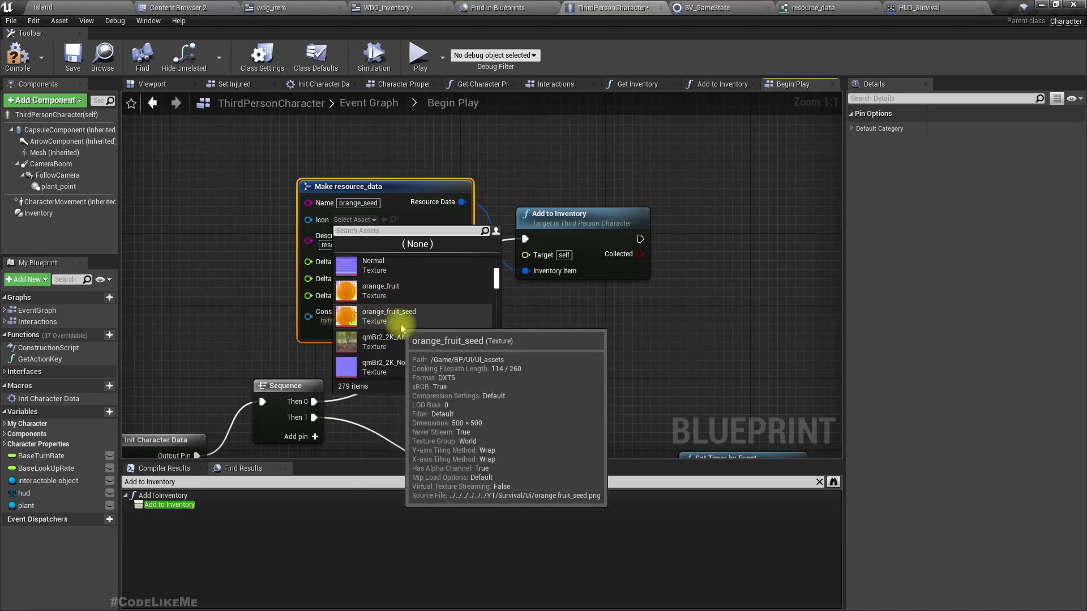
{"action": "left_click", "coordinate": [403, 317]}
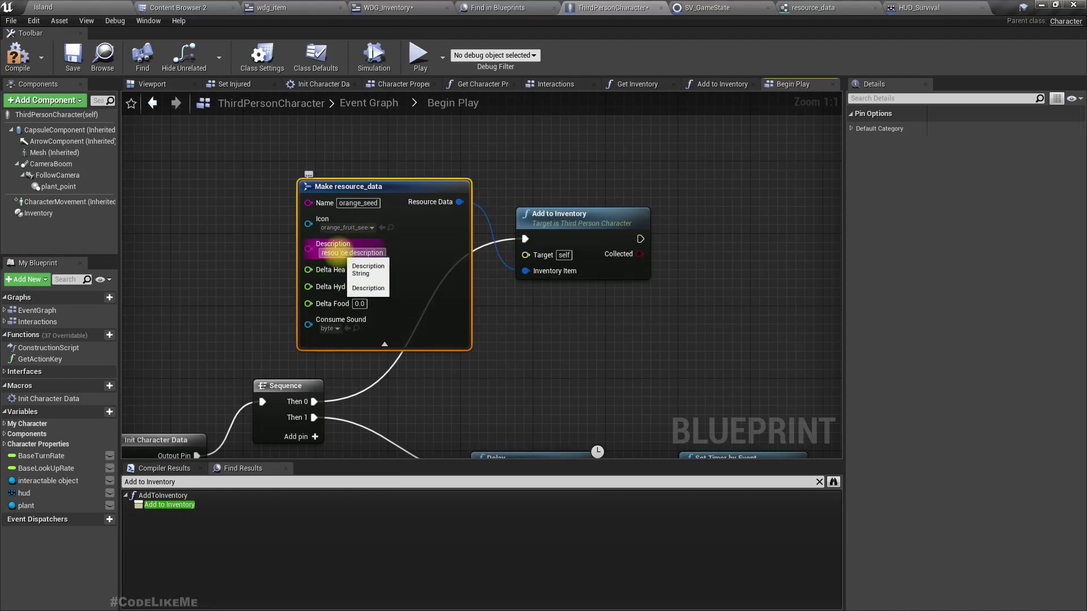
Set the Make resource_data node's Description to "can plant orange plants"
{"action": "left_click", "coordinate": [335, 252]}
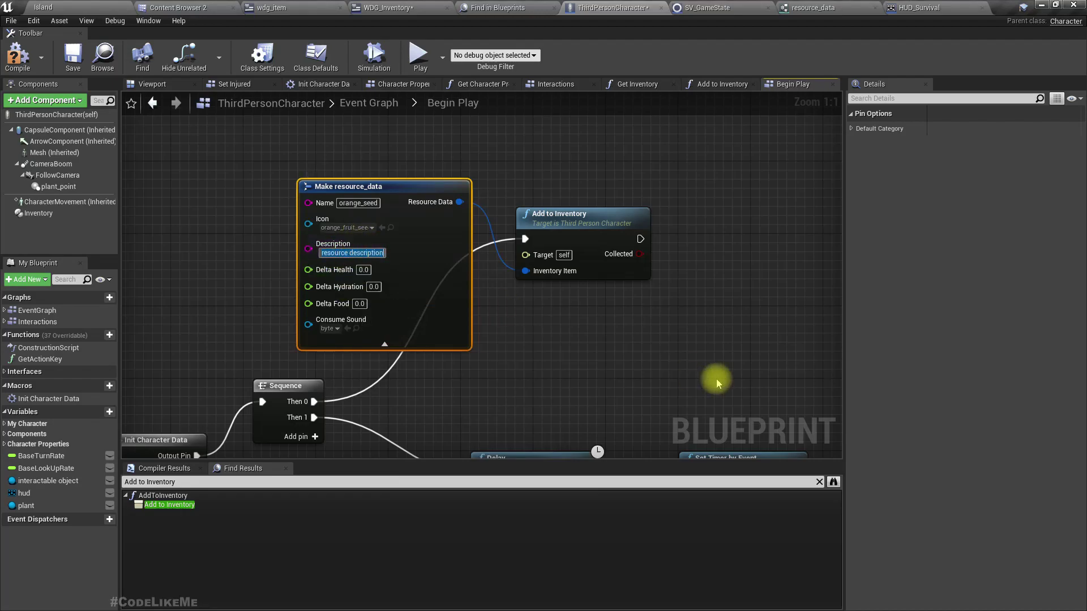
{"action": "type", "text": "can plant ora"}
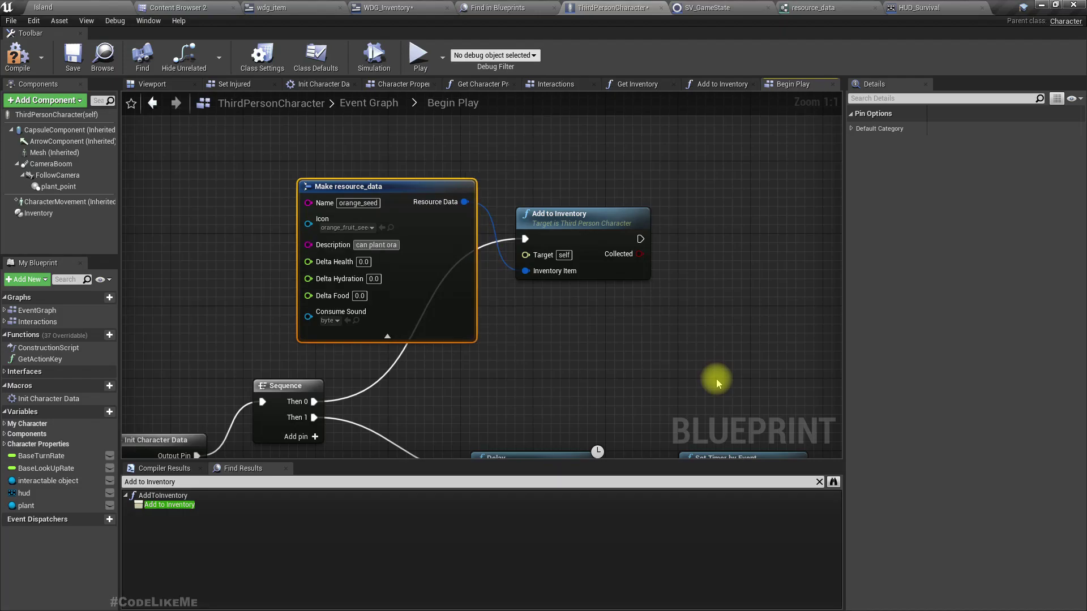
{"action": "type", "text": "nge pl"}
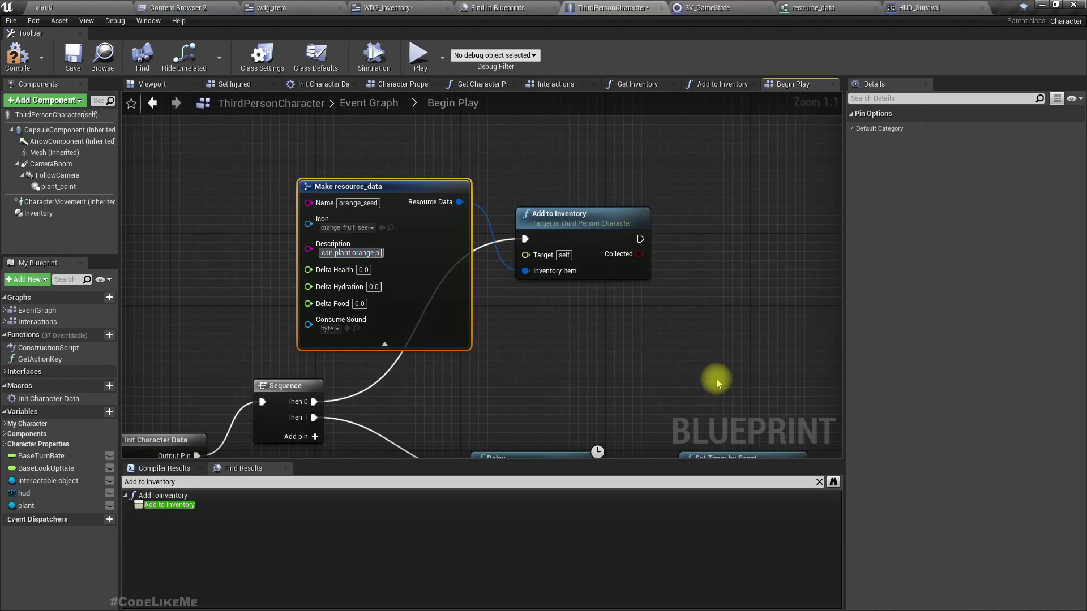
{"action": "type", "text": "ants"}
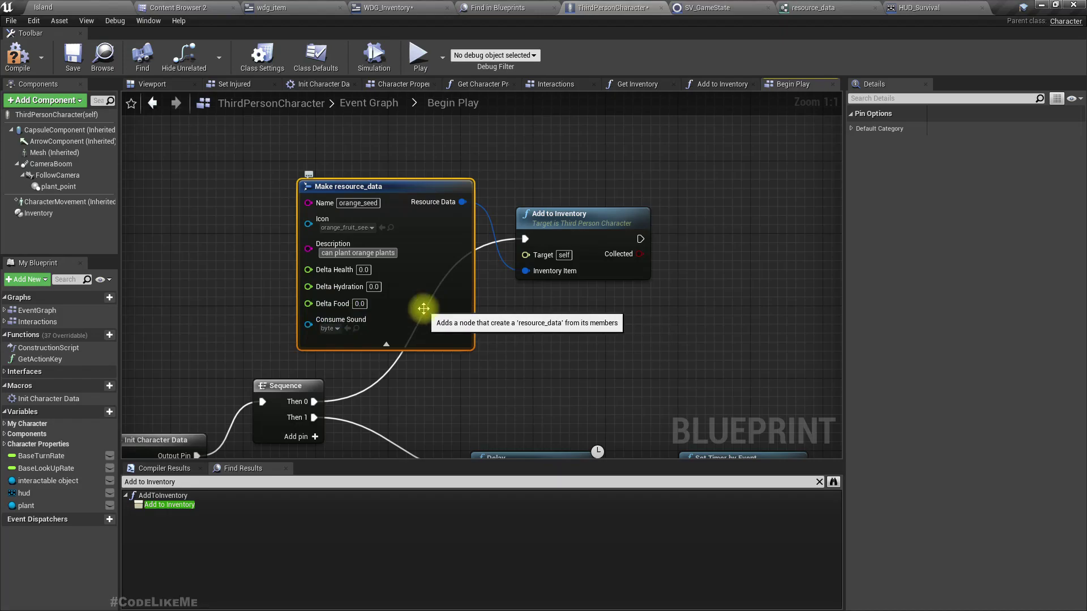
Play-test the Island level full screen and select the orange seed in the in-game inventory
{"action": "left_click", "coordinate": [88, 6]}
{"action": "right_click_drag", "start_coordinate": [439, 254], "coordinate": [390, 252]}
{"action": "key", "text": "F11"}
{"action": "key", "text": "alt+p"}
{"action": "key", "text": "w"}
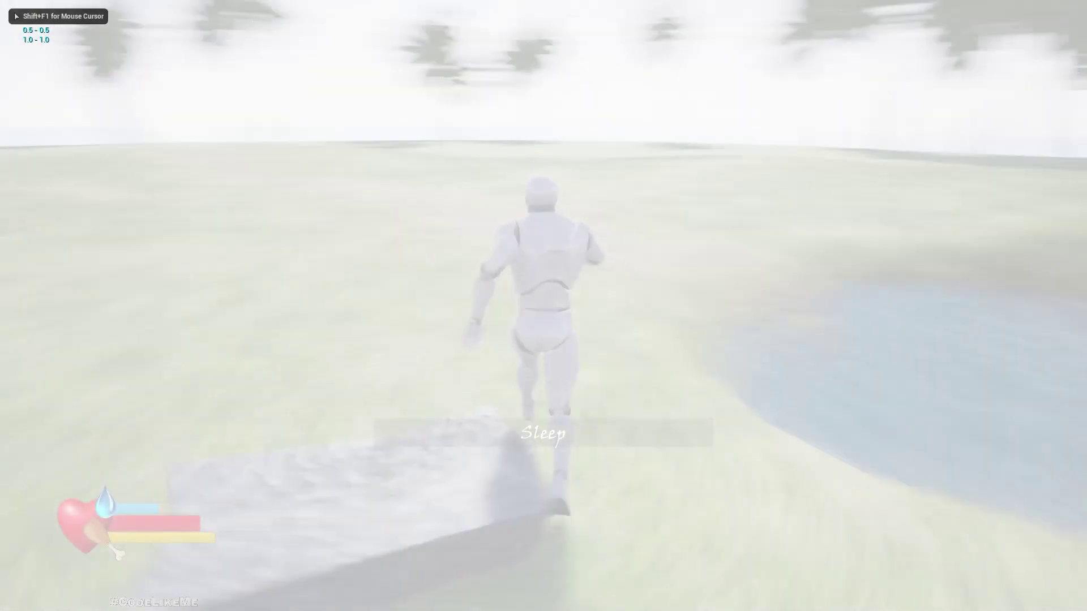
{"action": "key", "text": "i"}
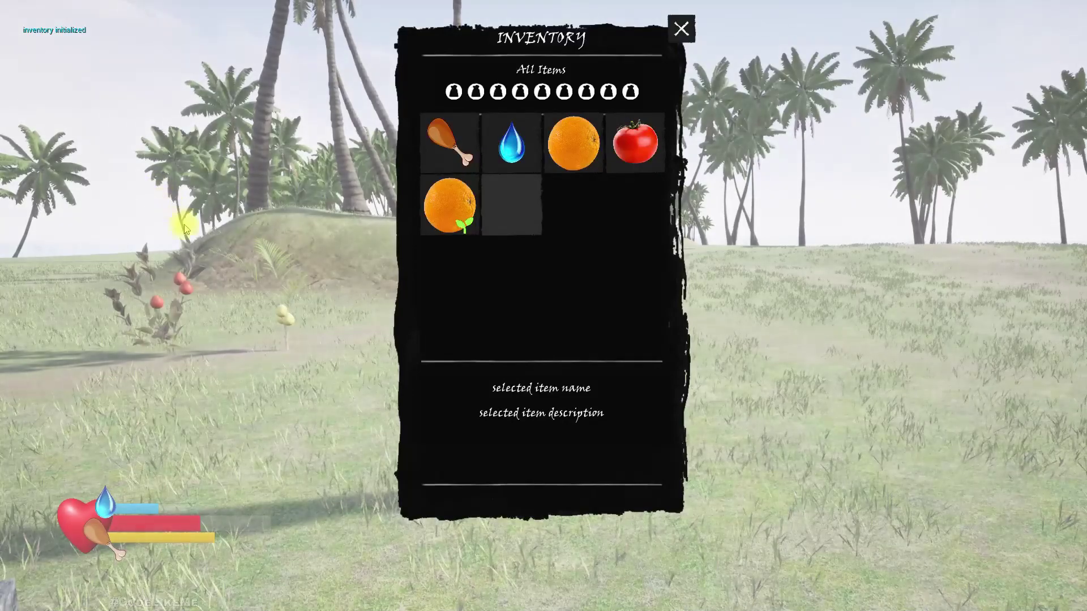
{"action": "left_click", "coordinate": [444, 222]}
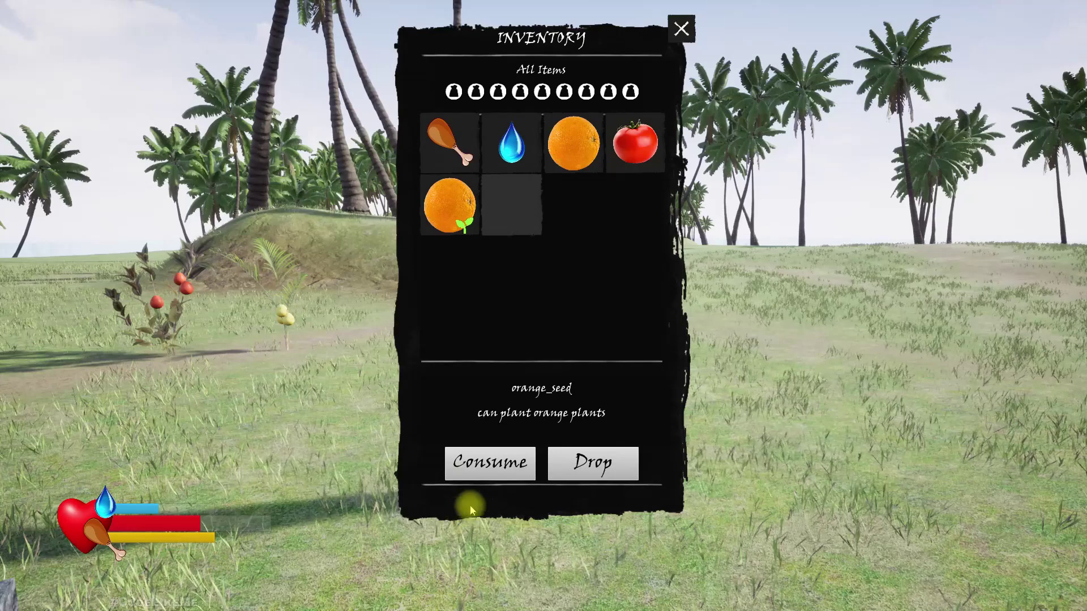
Consume the orange seed from the in-game inventory and end the full-screen play test
{"action": "left_click", "coordinate": [441, 229]}
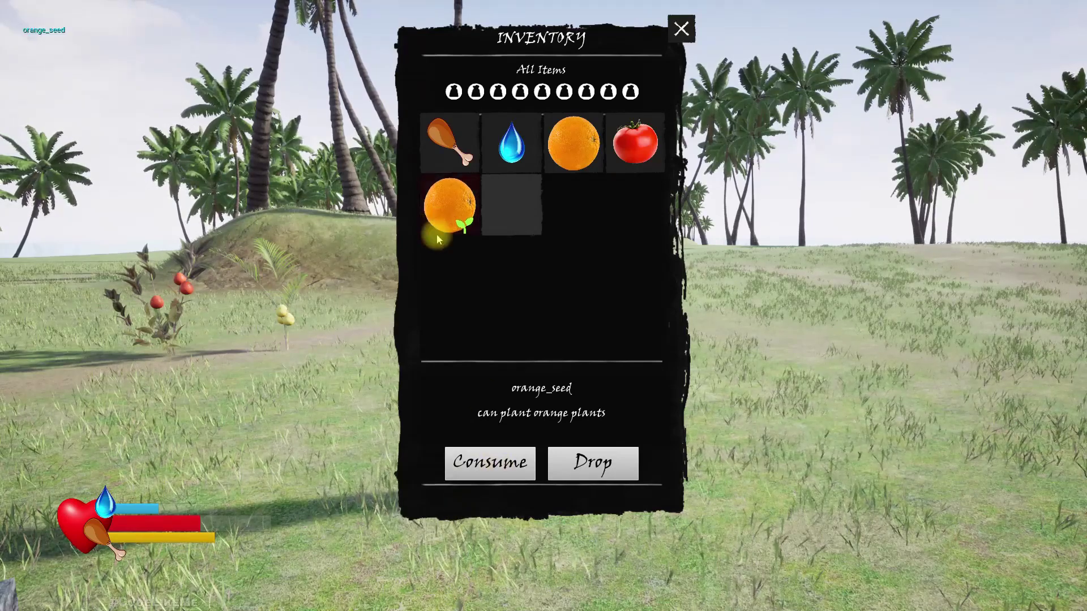
{"action": "left_click", "coordinate": [485, 465]}
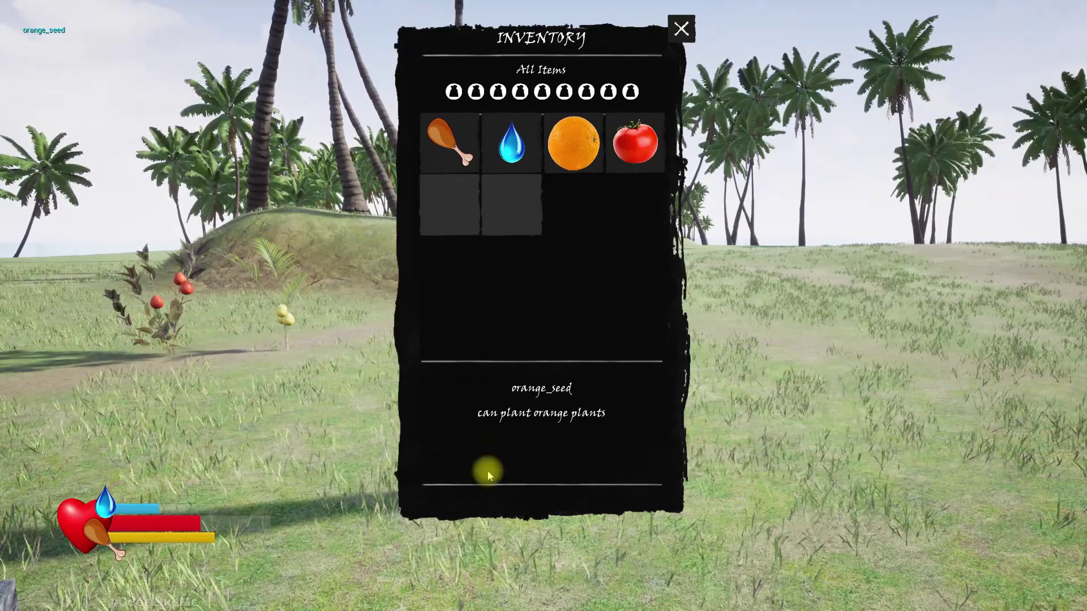
{"action": "left_click", "coordinate": [680, 36]}
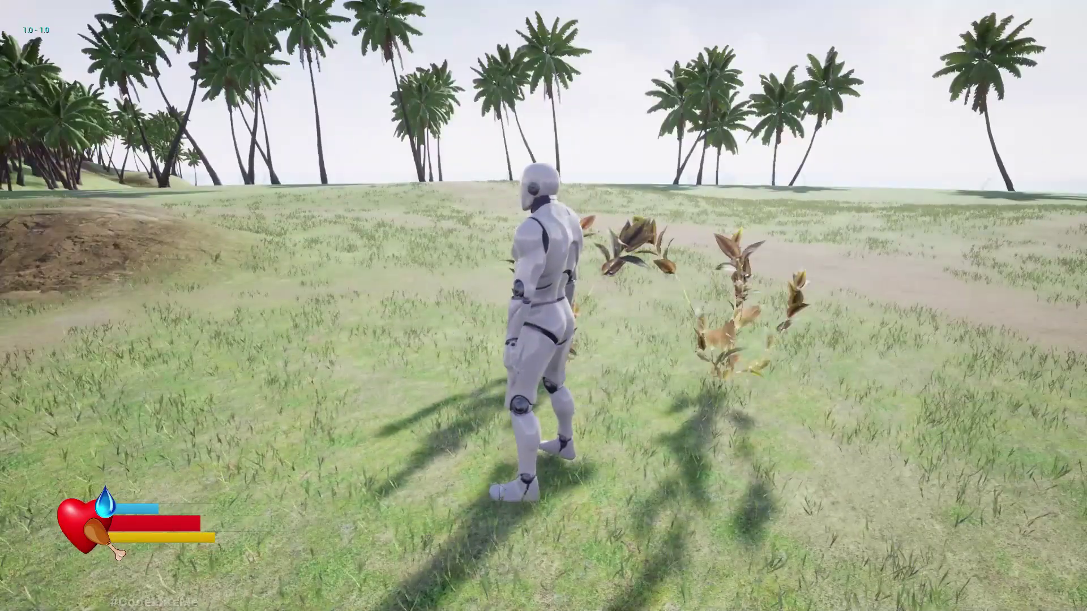
{"action": "key", "text": "Escape"}
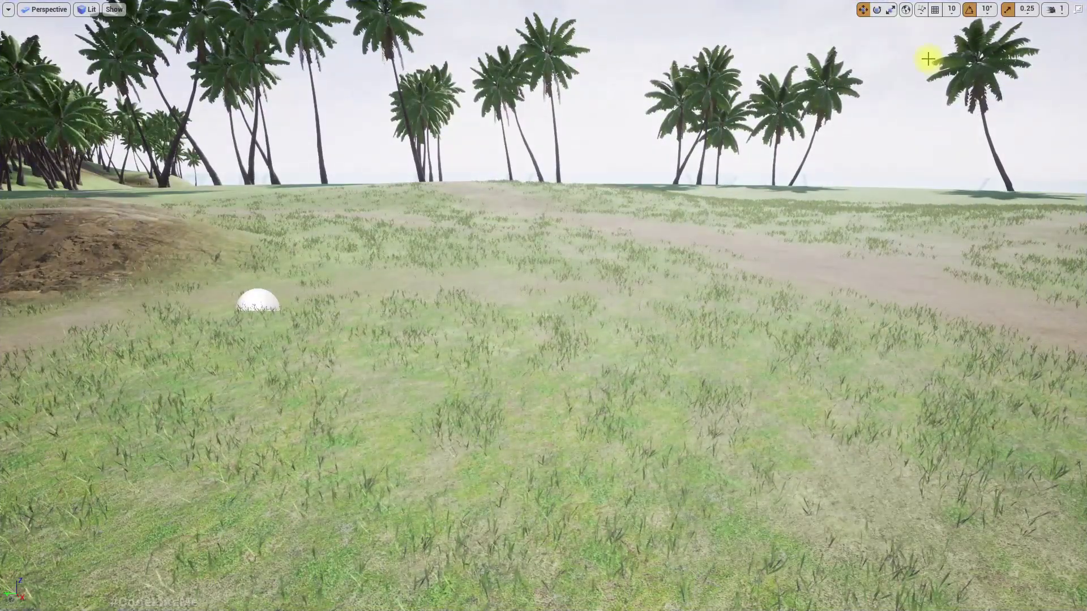
{"action": "left_click_drag", "start_coordinate": [754, 140], "coordinate": [763, 388]}
{"action": "key", "text": "F11"}
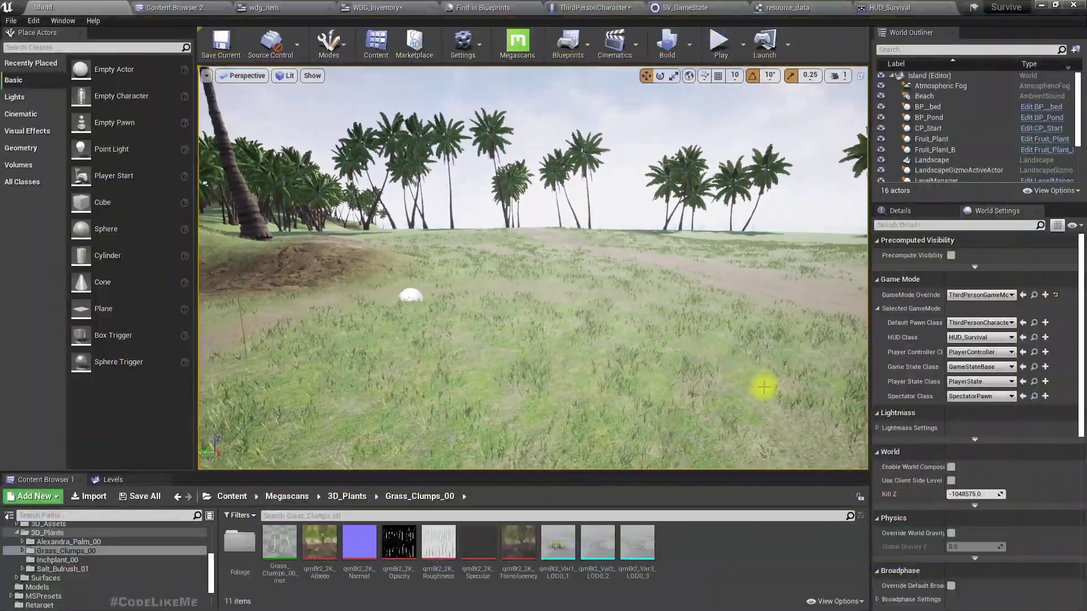
Rearrange the Add to Inventory and Make resource_data nodes in ThirdPersonCharacter's Begin Play graph, moving both up and further from Init Character Data
{"action": "left_click", "coordinate": [595, 8]}
{"action": "left_click_drag", "start_coordinate": [580, 216], "coordinate": [634, 170]}
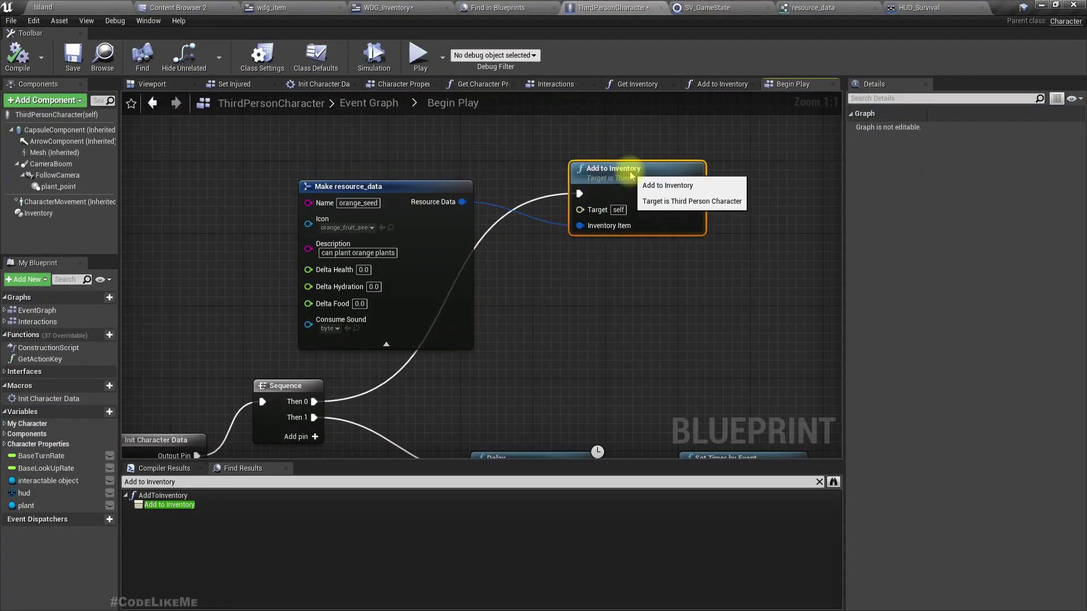
{"action": "left_click", "coordinate": [407, 192]}
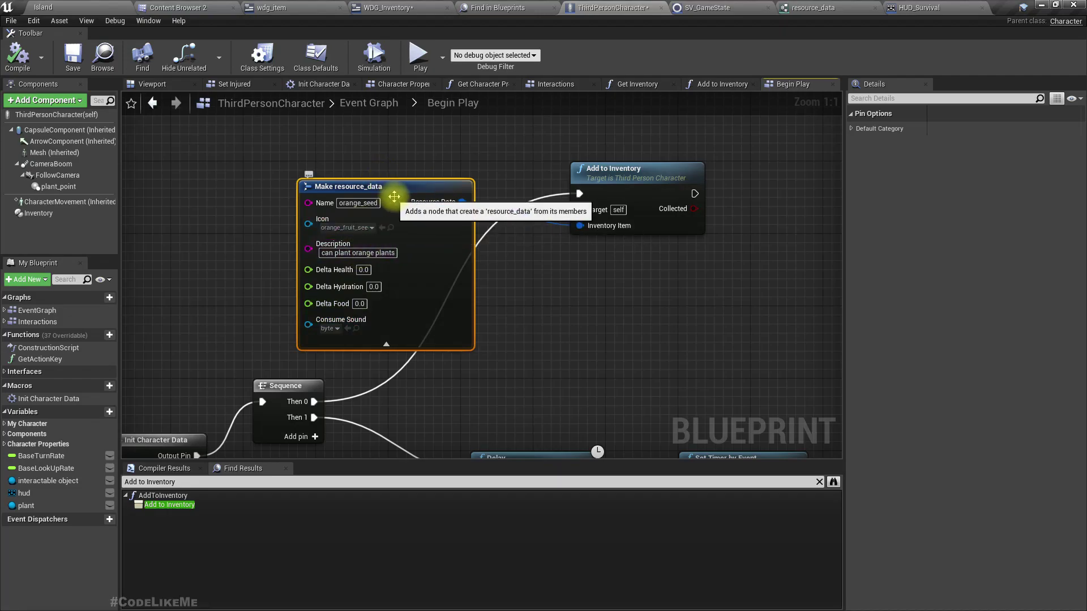
{"action": "left_click_drag", "start_coordinate": [393, 197], "coordinate": [411, 179]}
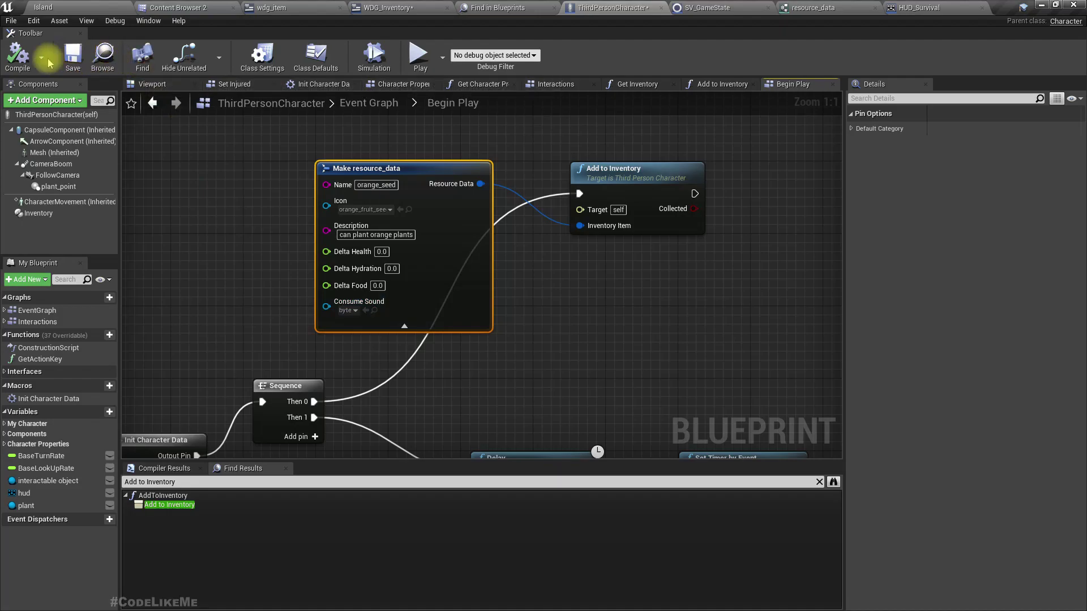
Create a Blueprint enumeration named item_action in the BP/Structs folder
{"action": "left_click", "coordinate": [187, 8]}
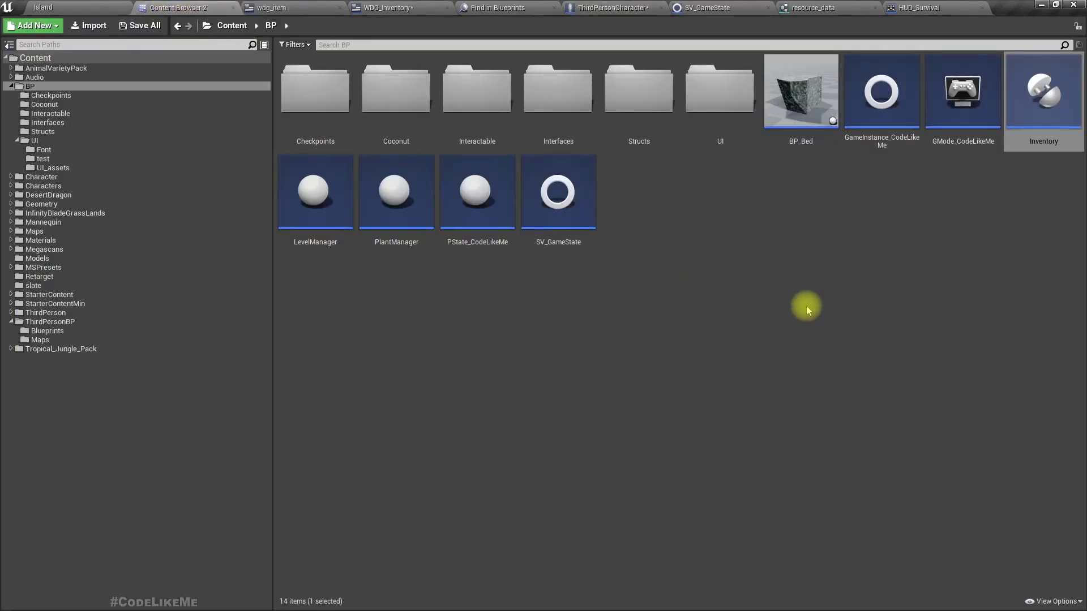
{"action": "left_click", "coordinate": [654, 113]}
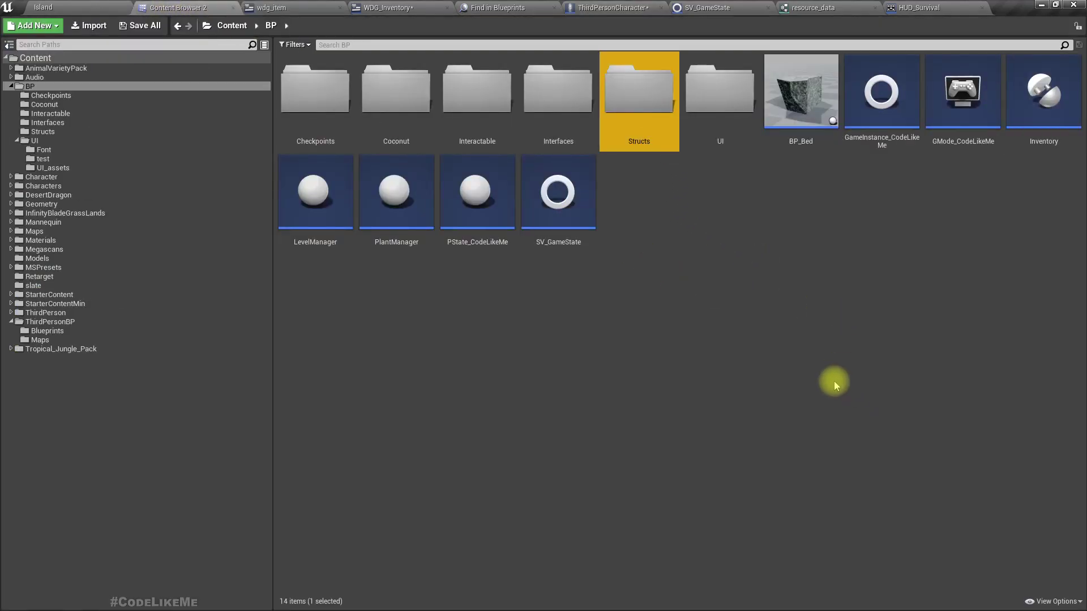
{"action": "double_click", "coordinate": [644, 100]}
{"action": "right_click", "coordinate": [470, 122]}
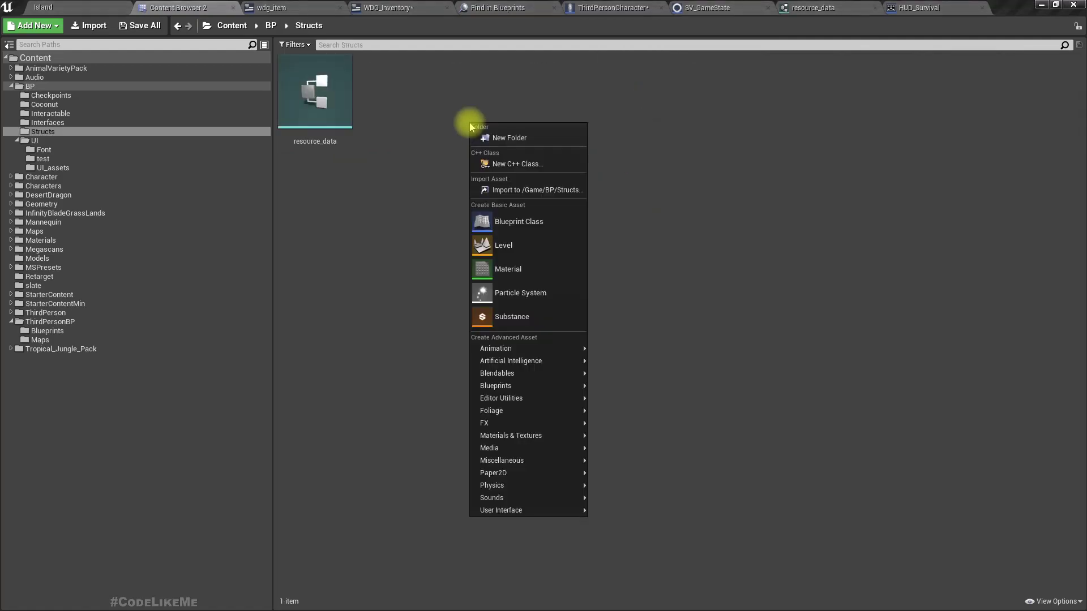
{"action": "mouse_move", "coordinate": [512, 385]}
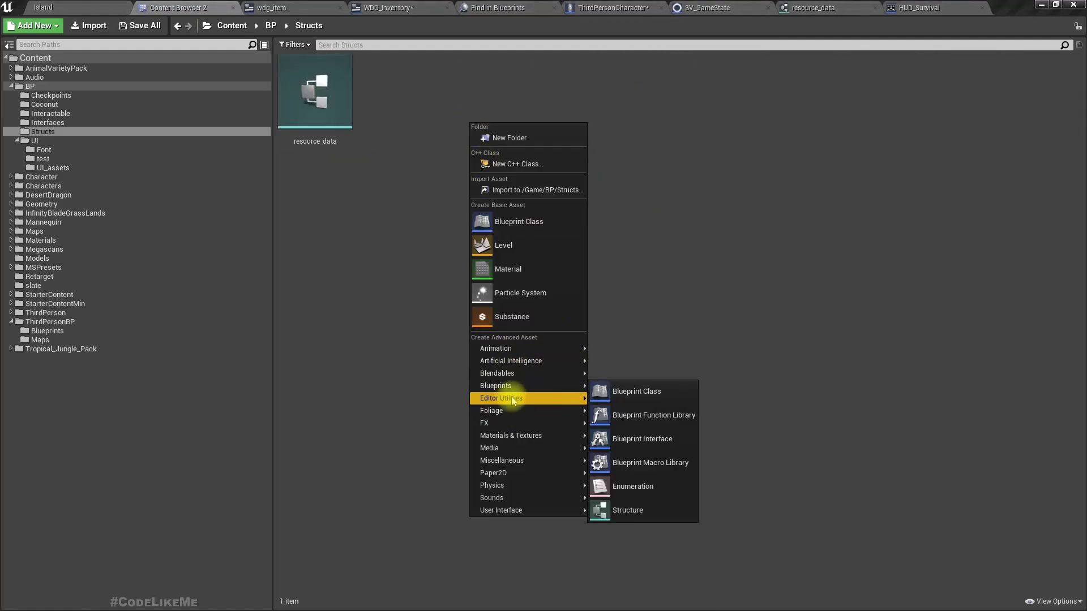
{"action": "left_click", "coordinate": [628, 487]}
{"action": "type", "text": "action"}
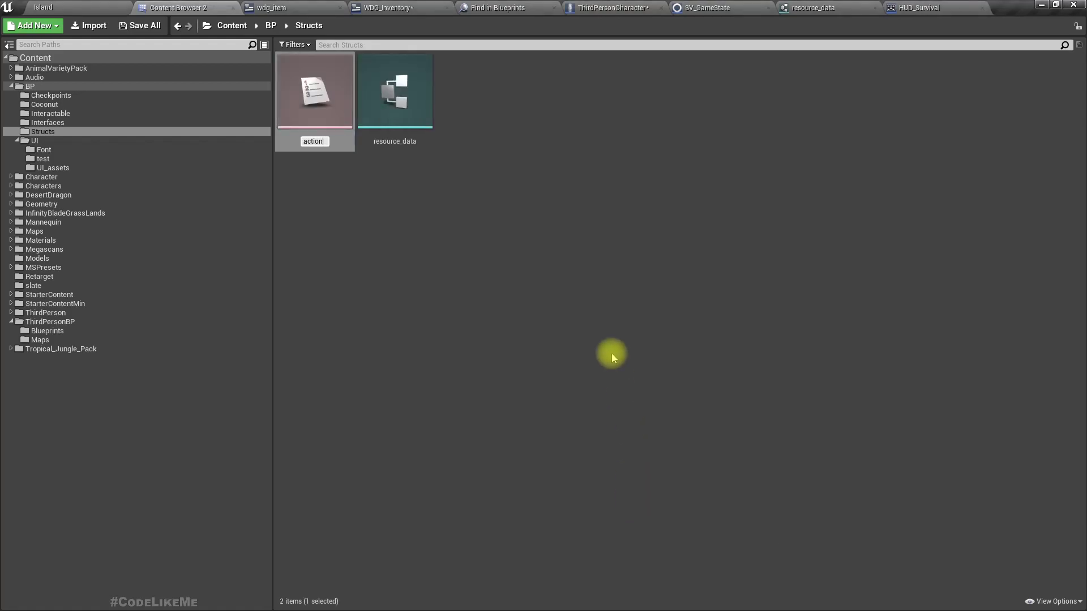
{"action": "type", "text": "item_"}
{"action": "key", "text": "Return"}
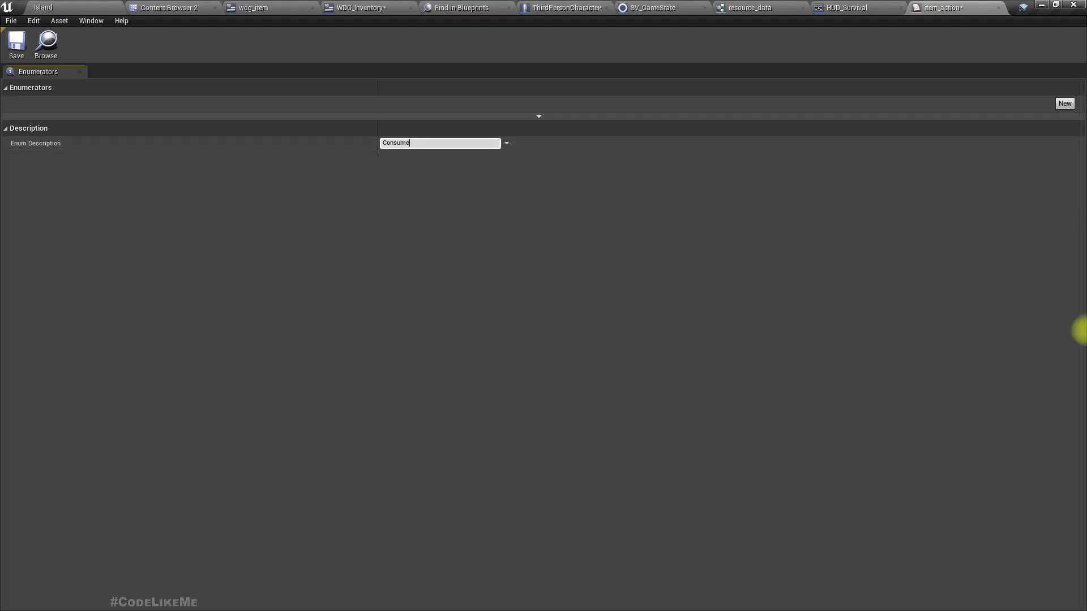
{"action": "left_click", "coordinate": [1067, 105]}
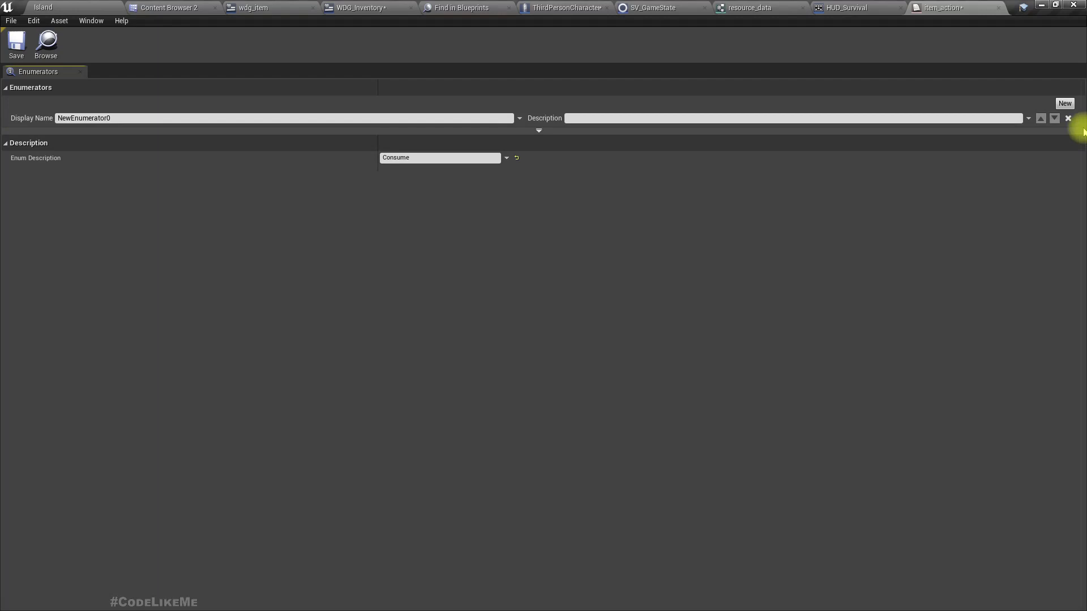
{"action": "left_click", "coordinate": [1068, 118]}
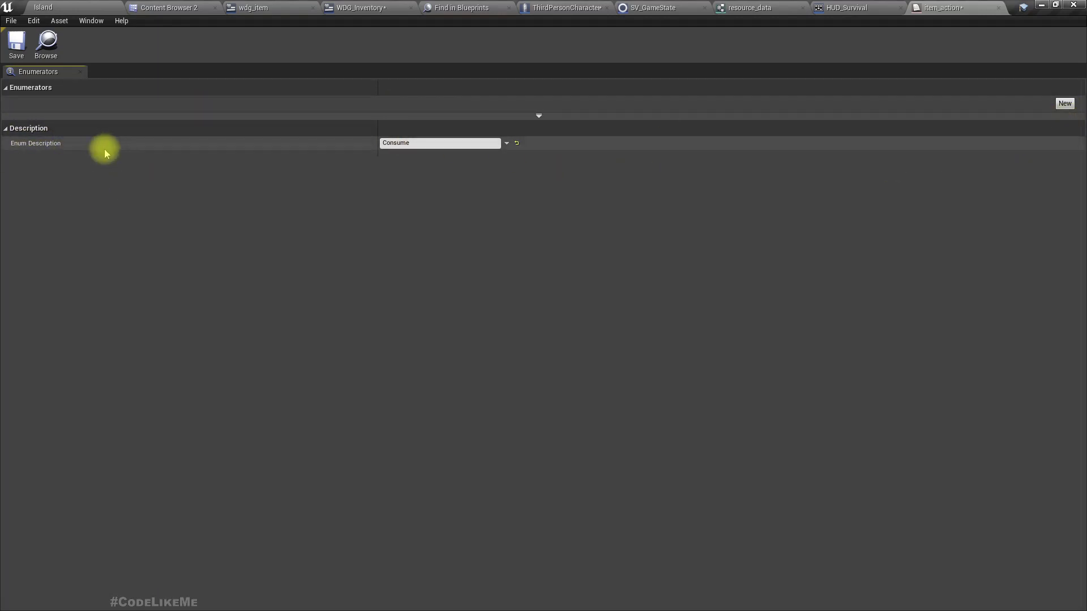
{"action": "left_click", "coordinate": [41, 89]}
{"action": "left_click", "coordinate": [21, 89]}
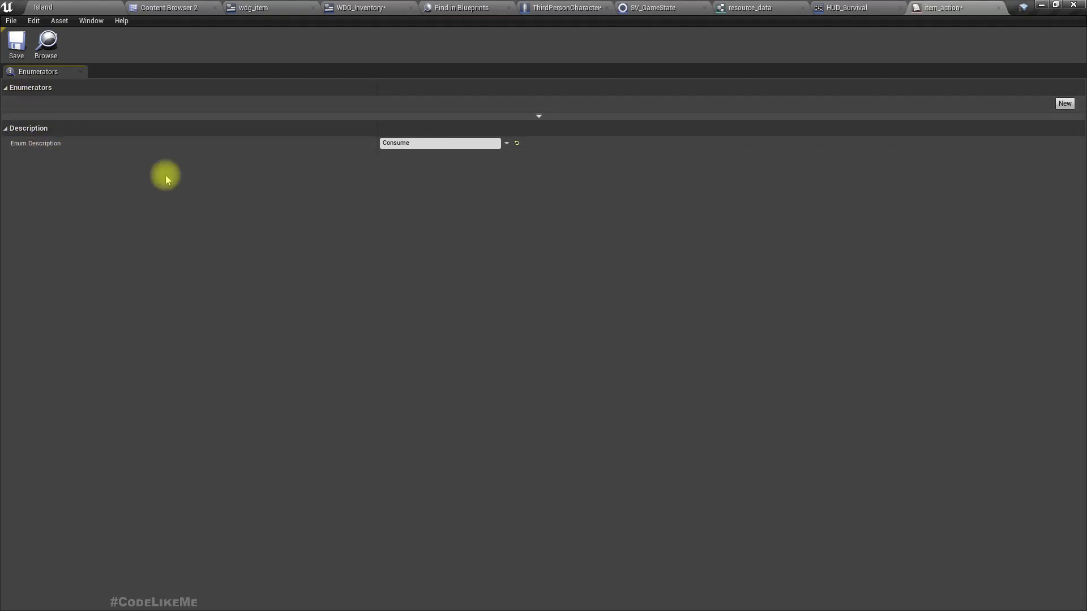
Set the enum description to "Item actions" and add an enumerator named consume with the description "consume the item"
{"action": "left_click", "coordinate": [448, 145]}
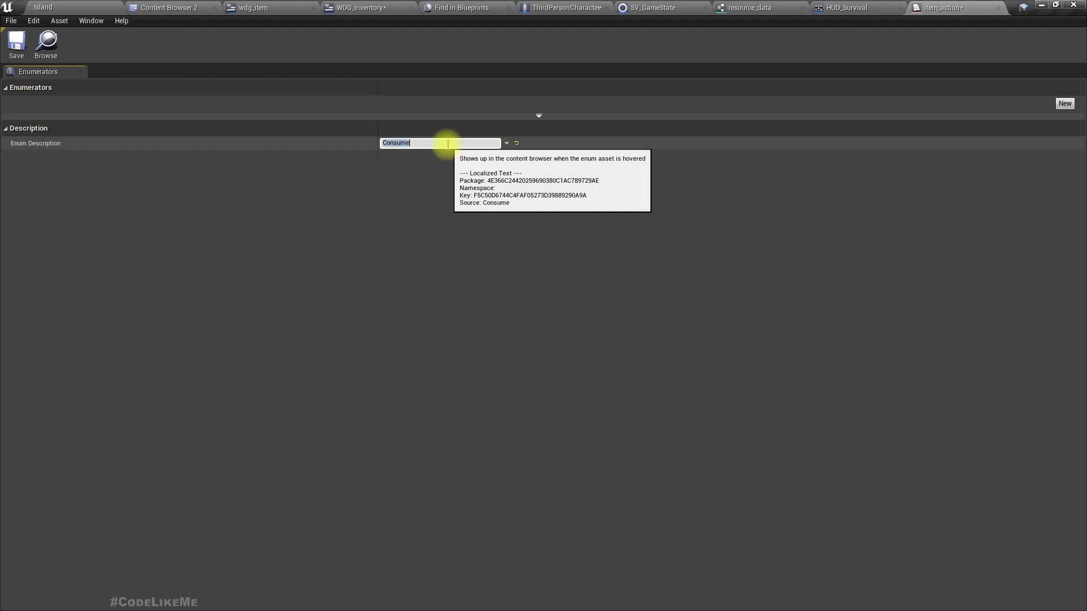
{"action": "type", "text": "Item actions"}
{"action": "left_click", "coordinate": [1064, 103]}
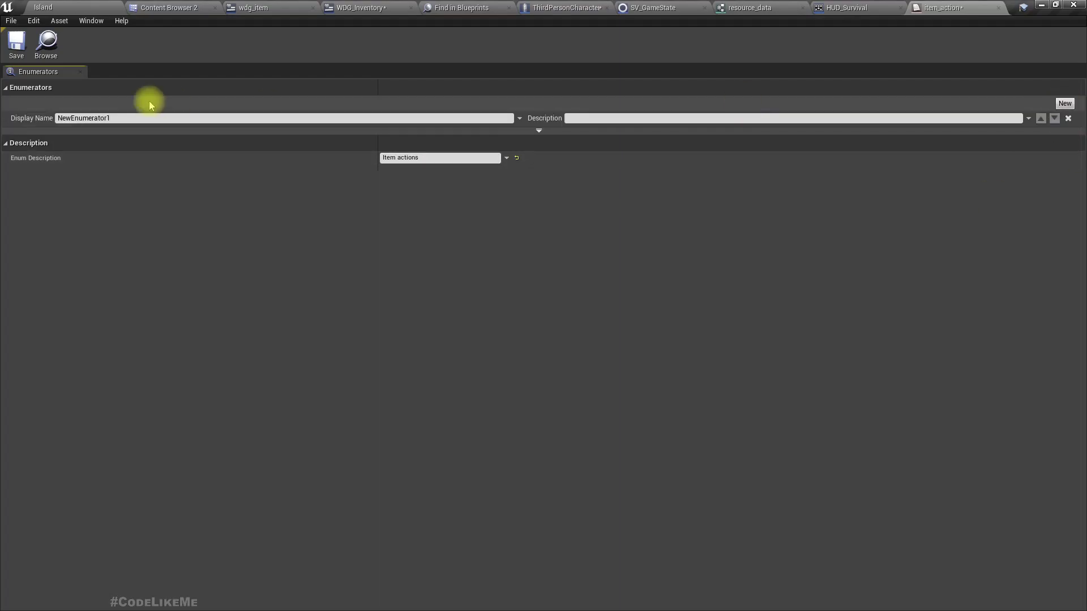
{"action": "left_click", "coordinate": [117, 118]}
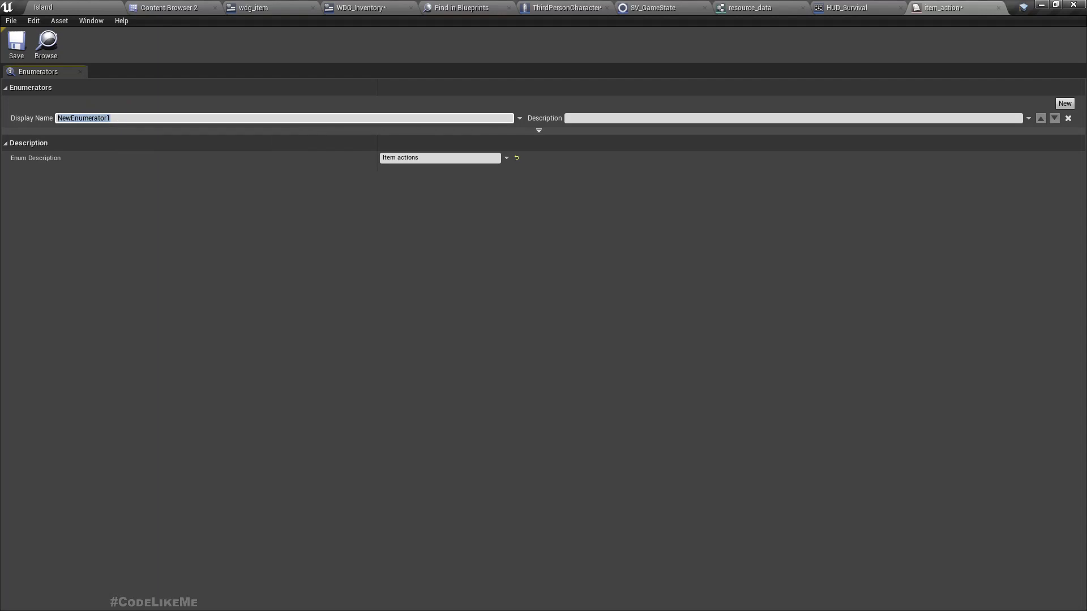
{"action": "type", "text": "consume"}
{"action": "key", "text": "Return"}
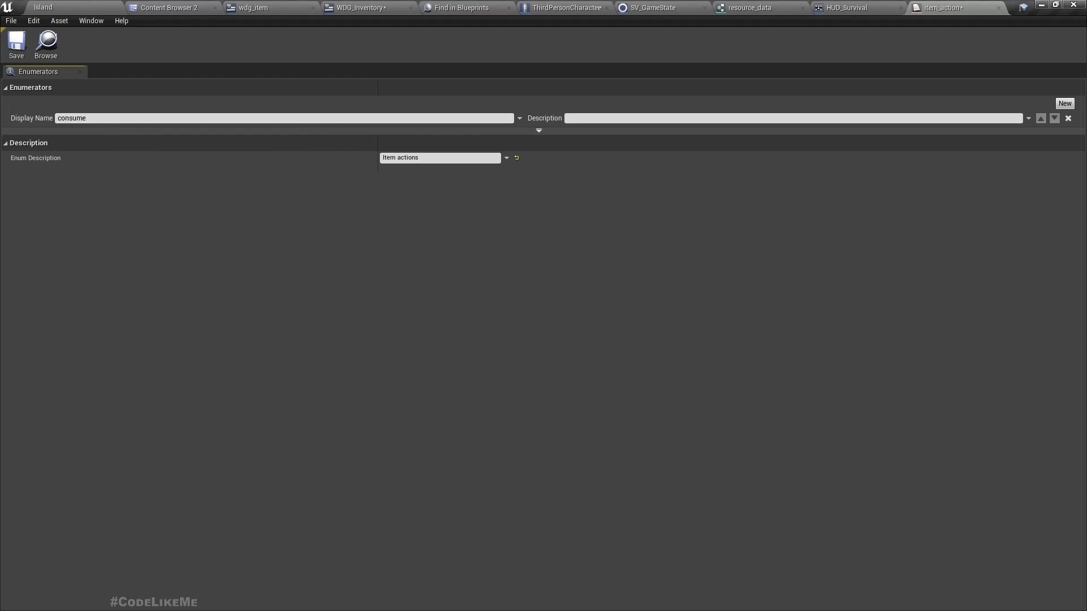
{"action": "left_click", "coordinate": [617, 120]}
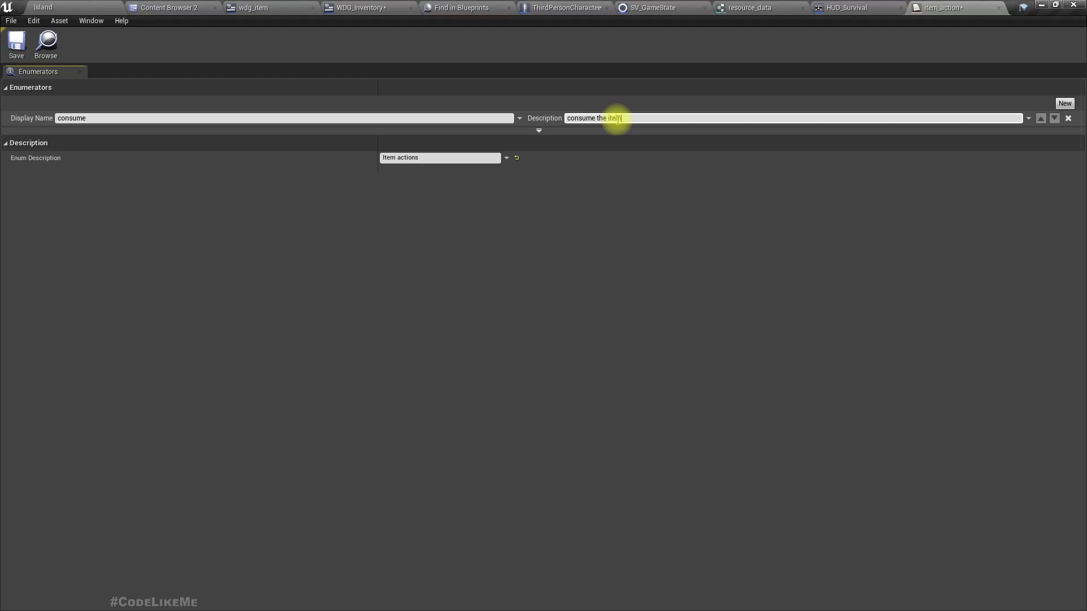
Add a second enumerator named Plant with the description "plant a seed" and save the item_action enumeration
{"action": "left_click", "coordinate": [1065, 104]}
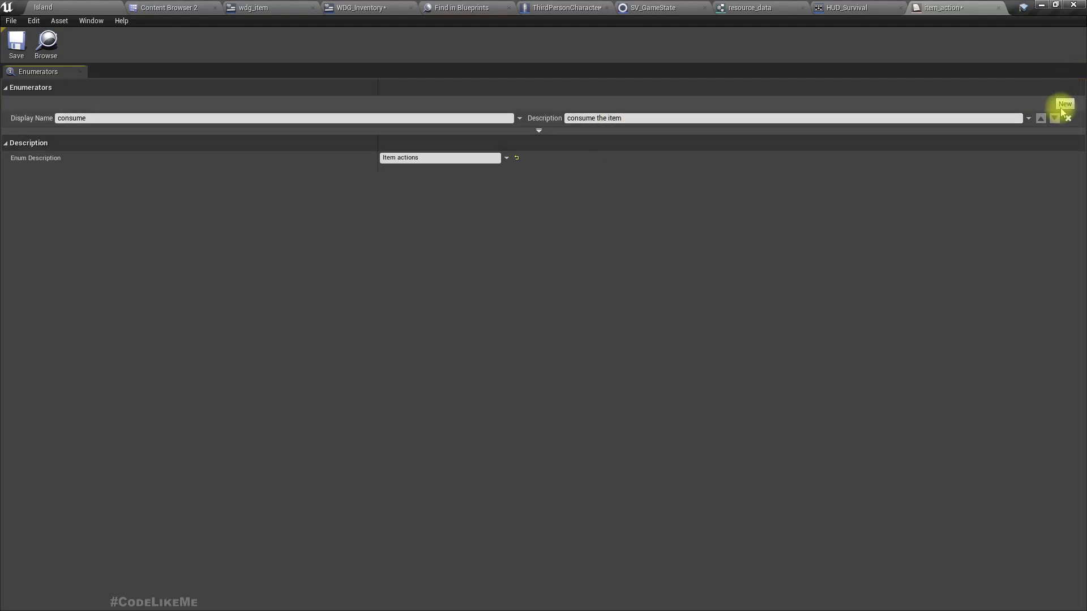
{"action": "left_click", "coordinate": [84, 134]}
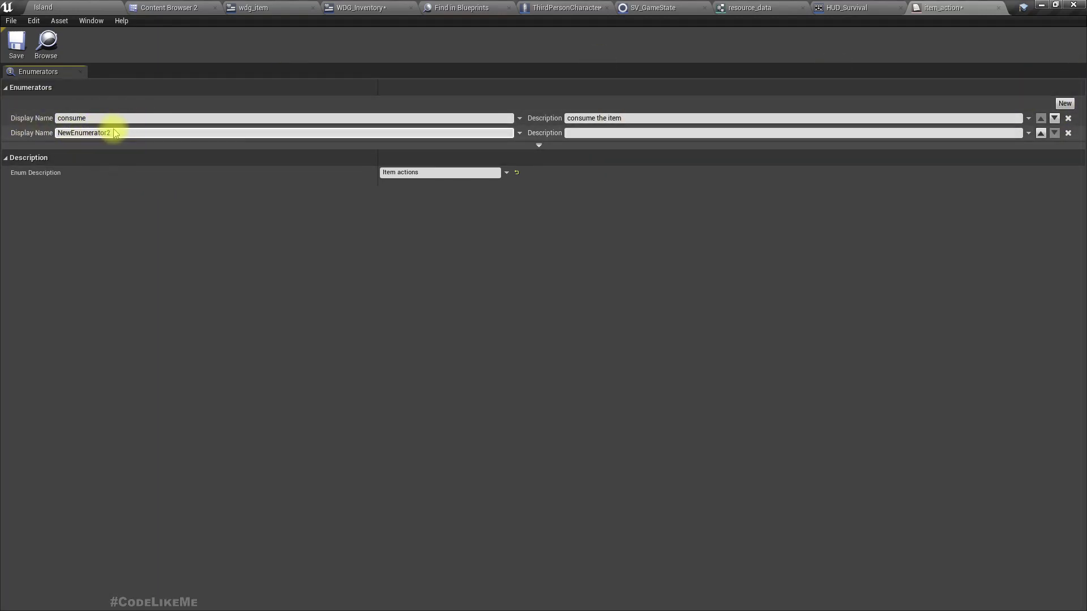
{"action": "key", "text": "ctrl+a"}
{"action": "type", "text": "Pla"}
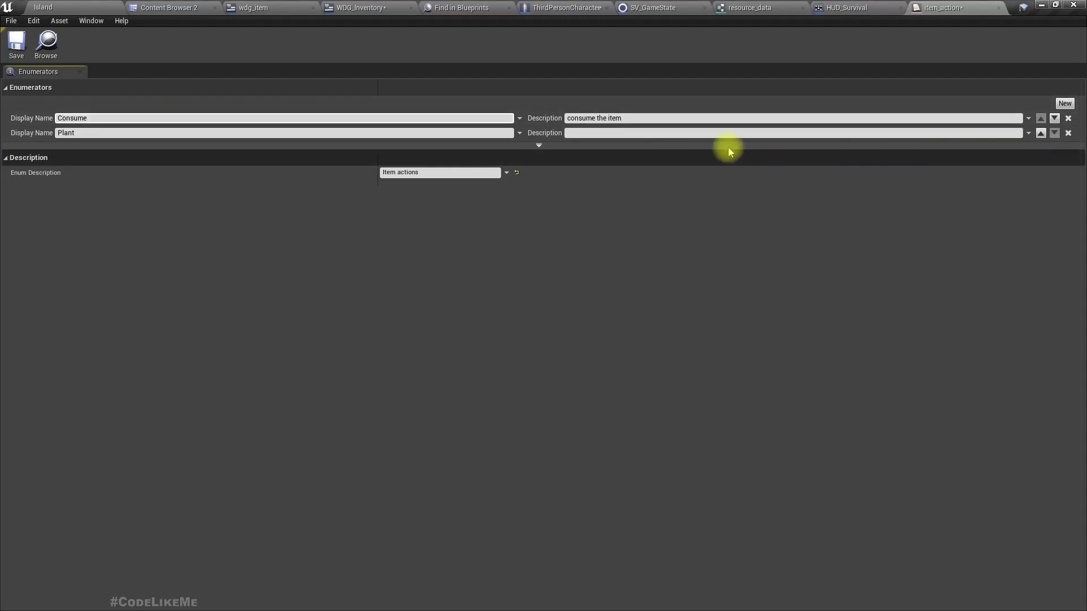
{"action": "left_click", "coordinate": [707, 133]}
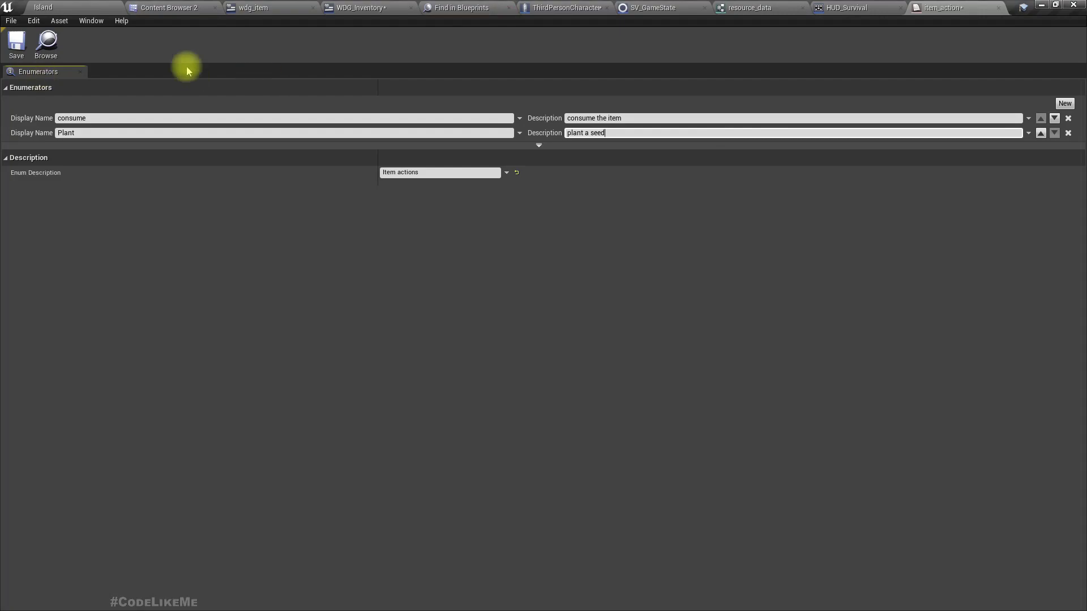
{"action": "left_click", "coordinate": [14, 49]}
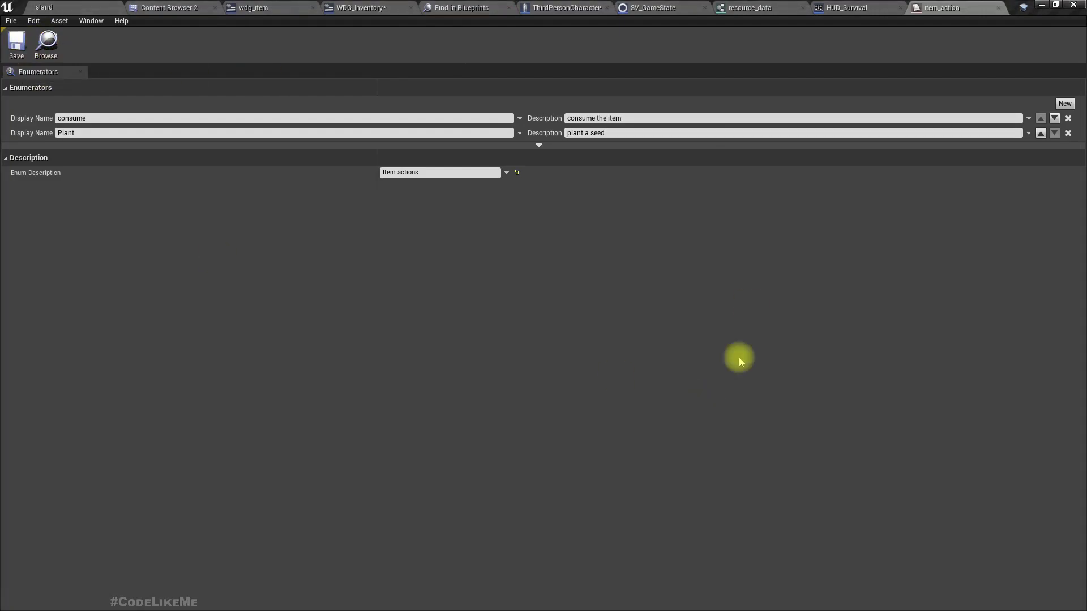
Add a member variable named action at the end of the resource_data structure
{"action": "left_click", "coordinate": [746, 6]}
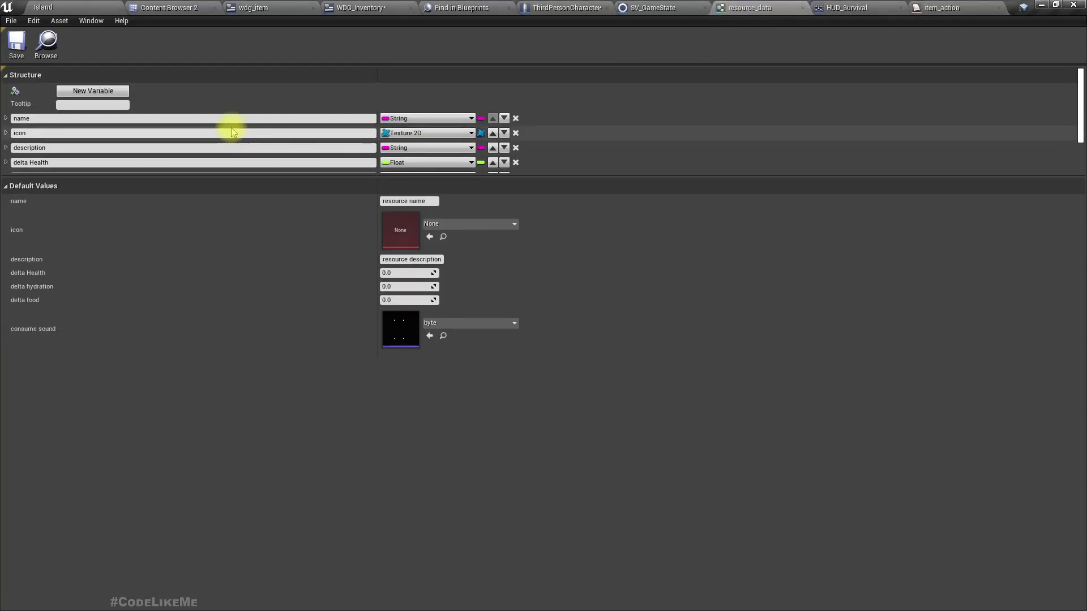
{"action": "scroll", "coordinate": [215, 94], "scroll_direction": "down", "scroll_amount": 3}
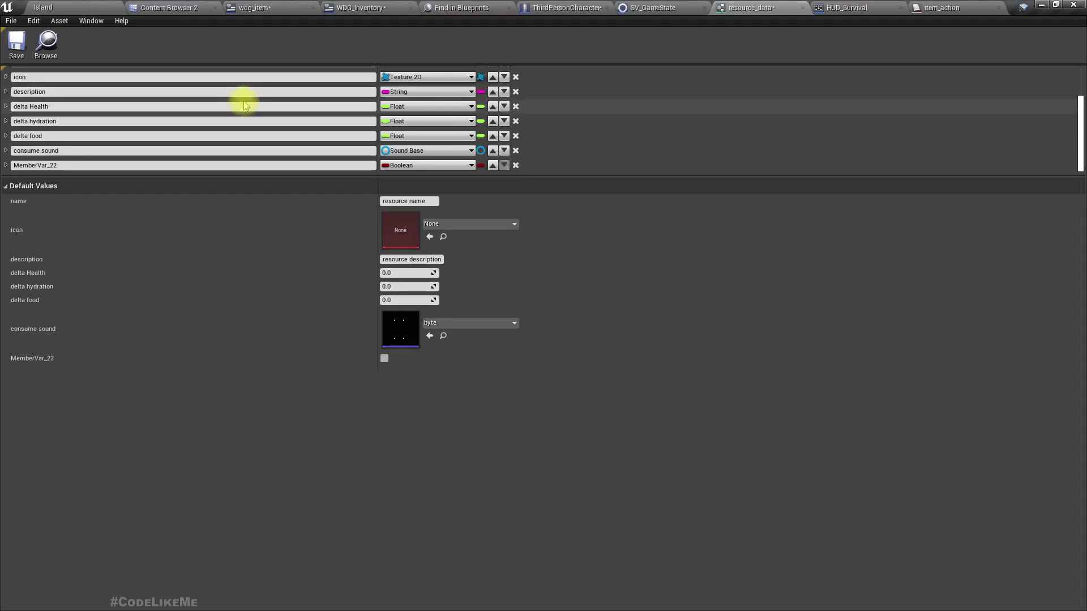
{"action": "left_click", "coordinate": [90, 164]}
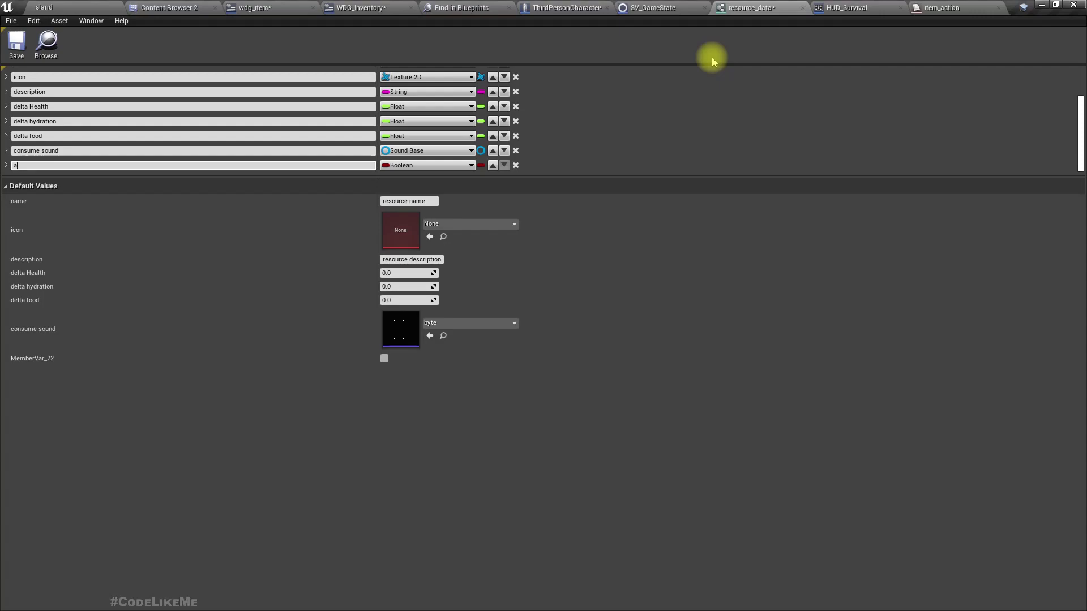
{"action": "type", "text": "action"}
{"action": "key", "text": "Return"}
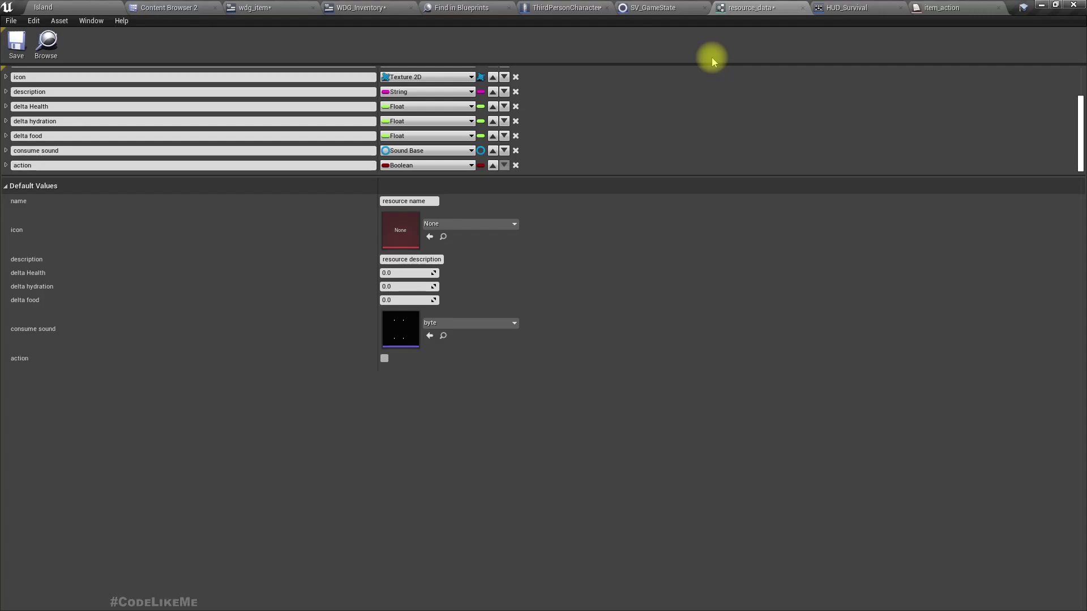
Change the action variable's type to the Item Action enum and save the resource_data structure
{"action": "left_click", "coordinate": [437, 164]}
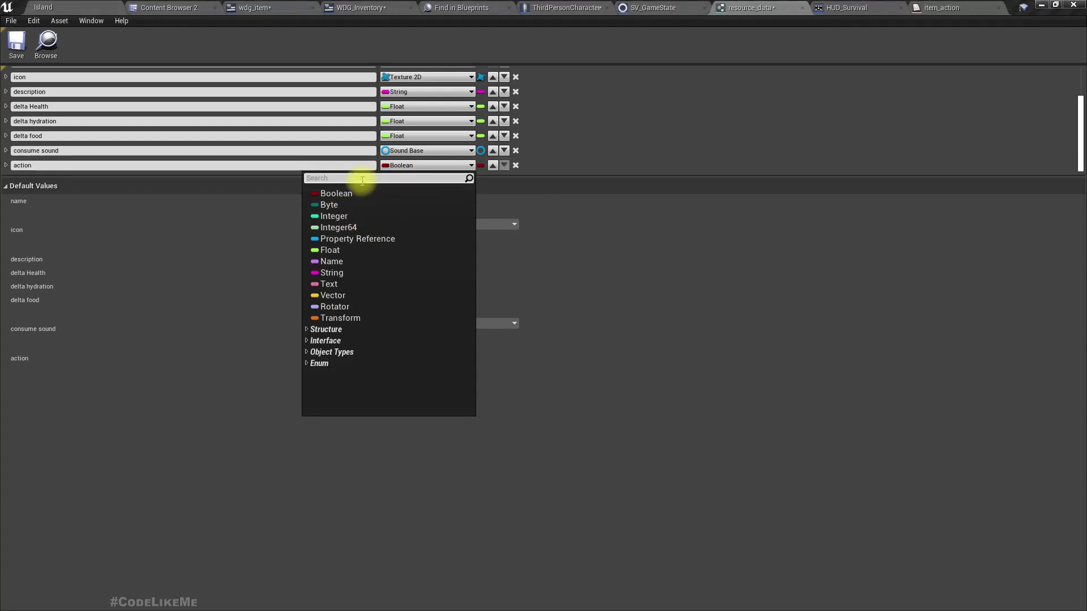
{"action": "type", "text": "item ac"}
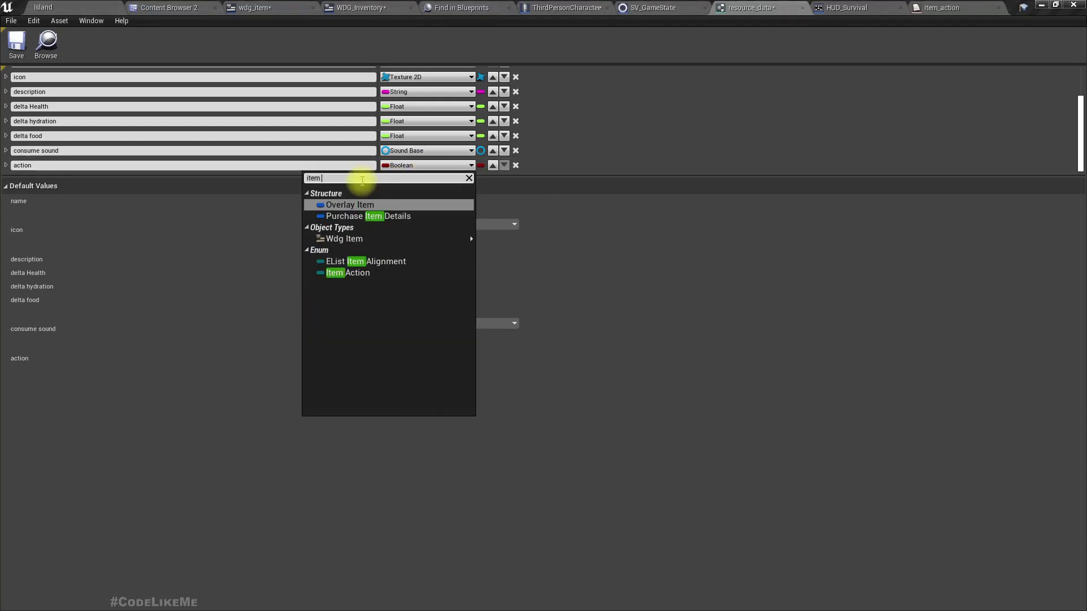
{"action": "key", "text": "Return"}
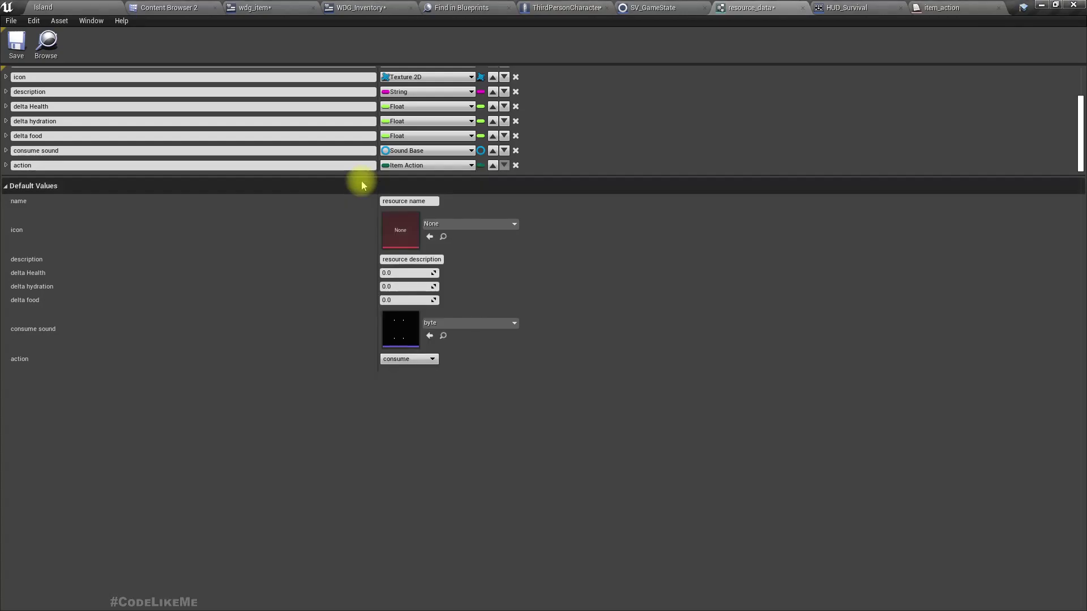
{"action": "left_click", "coordinate": [5, 165]}
{"action": "scroll", "coordinate": [138, 142], "scroll_direction": "down", "scroll_amount": 1}
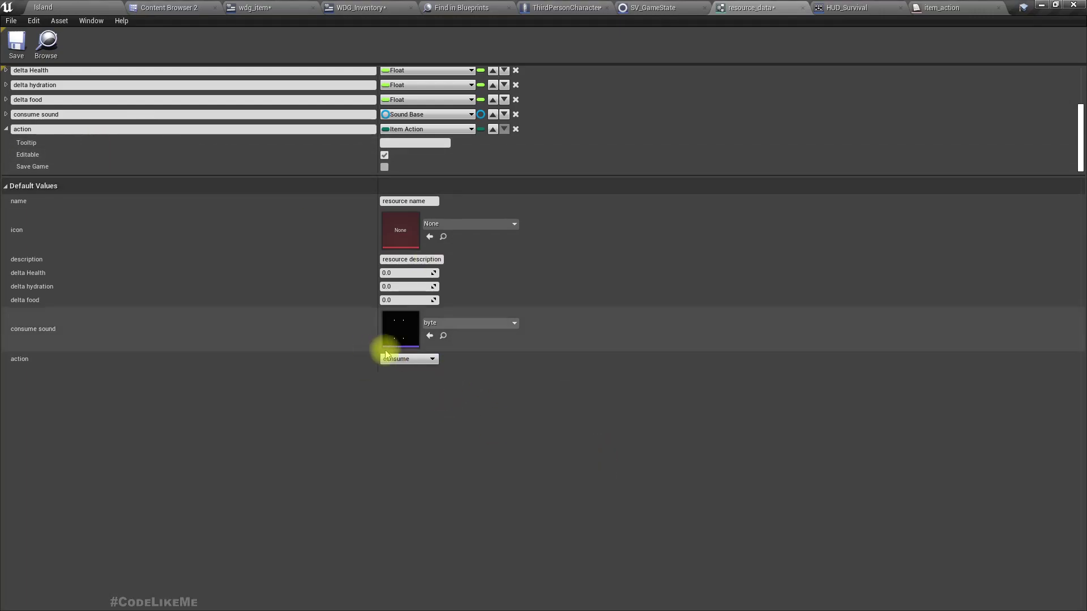
{"action": "left_click", "coordinate": [16, 43]}
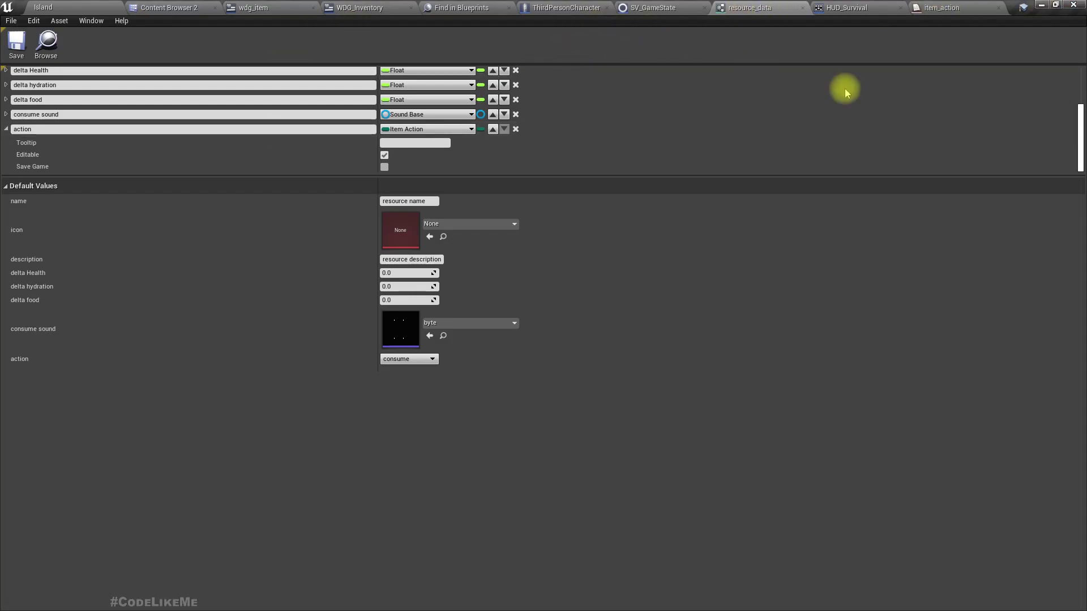
Set the Action of the orange_seed Make resource_data node to Plant in ThirdPersonCharacter's Begin Play graph
{"action": "left_click", "coordinate": [552, 8]}
{"action": "left_click", "coordinate": [354, 338]}
{"action": "left_click", "coordinate": [342, 355]}
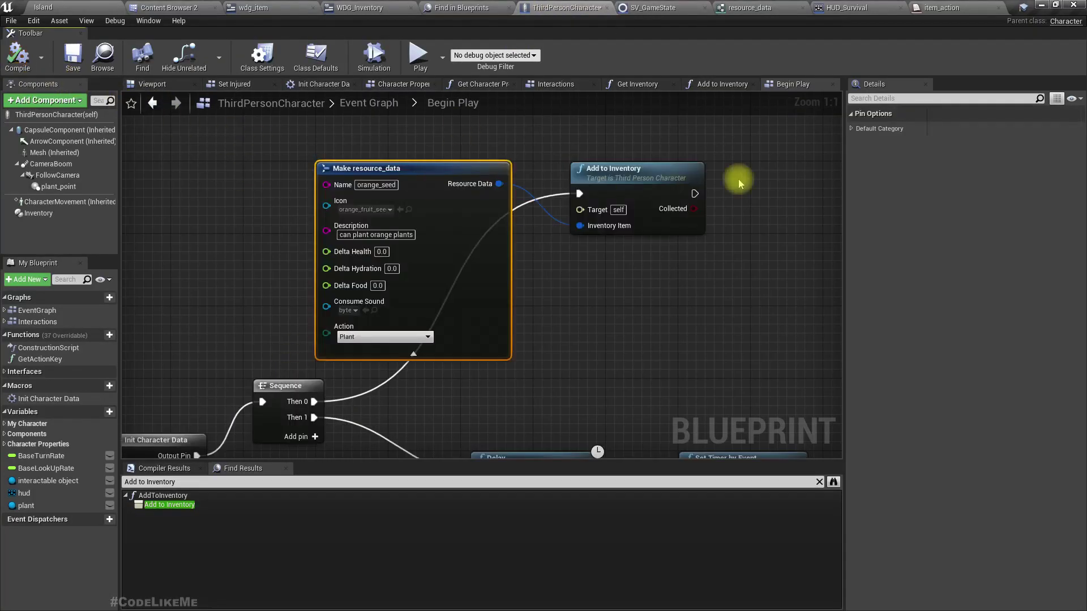
Capitalize the consume enumerator's display name as Consume in item_action, save it, and check the action default in resource_data
{"action": "left_click", "coordinate": [909, 13]}
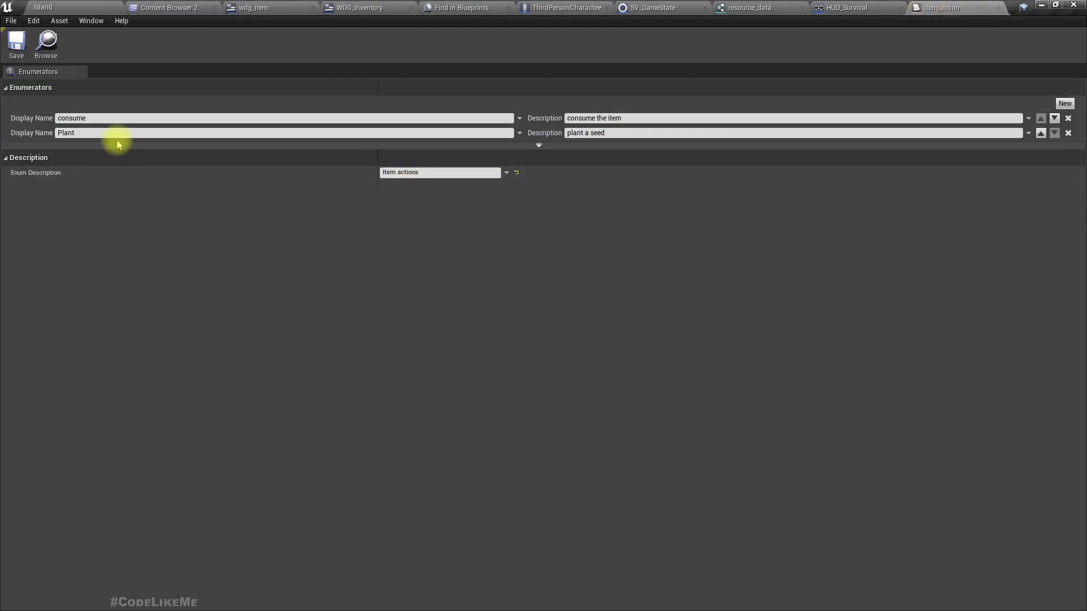
{"action": "left_click", "coordinate": [747, 8]}
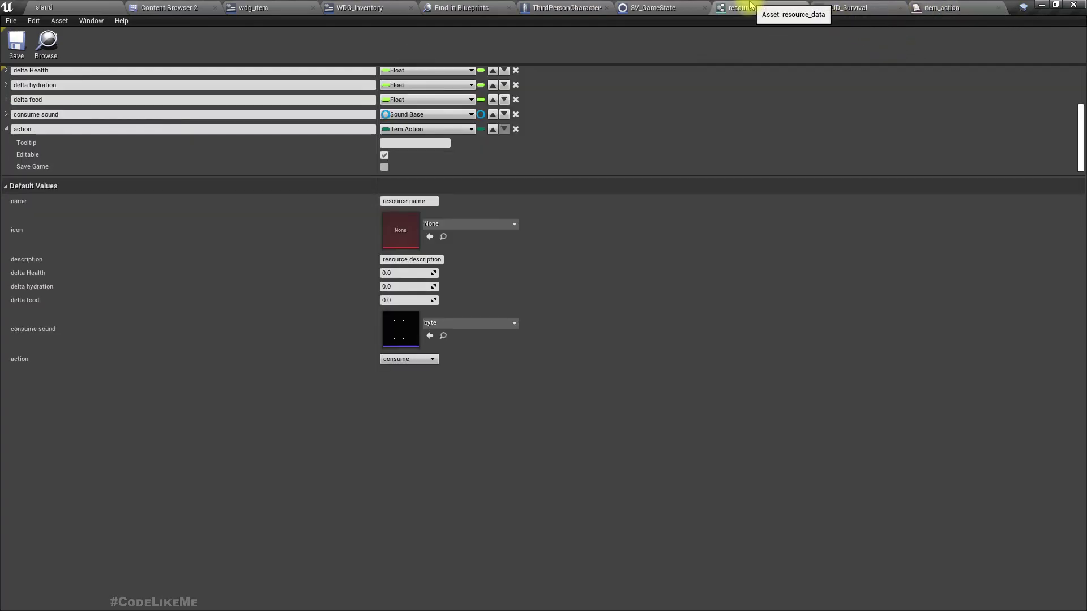
{"action": "left_click", "coordinate": [946, 6]}
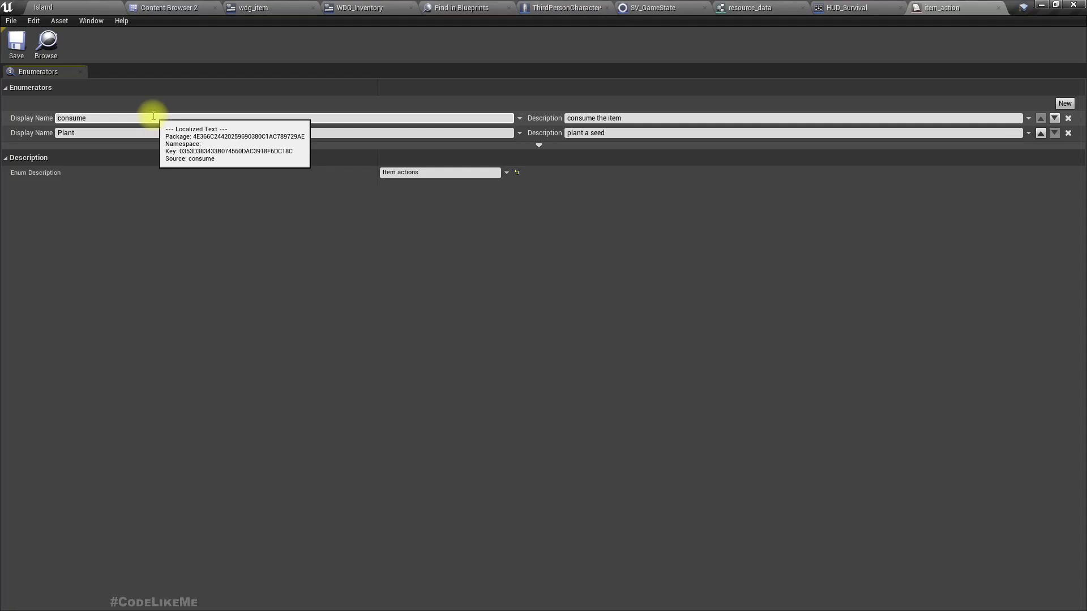
{"action": "key", "text": "Return"}
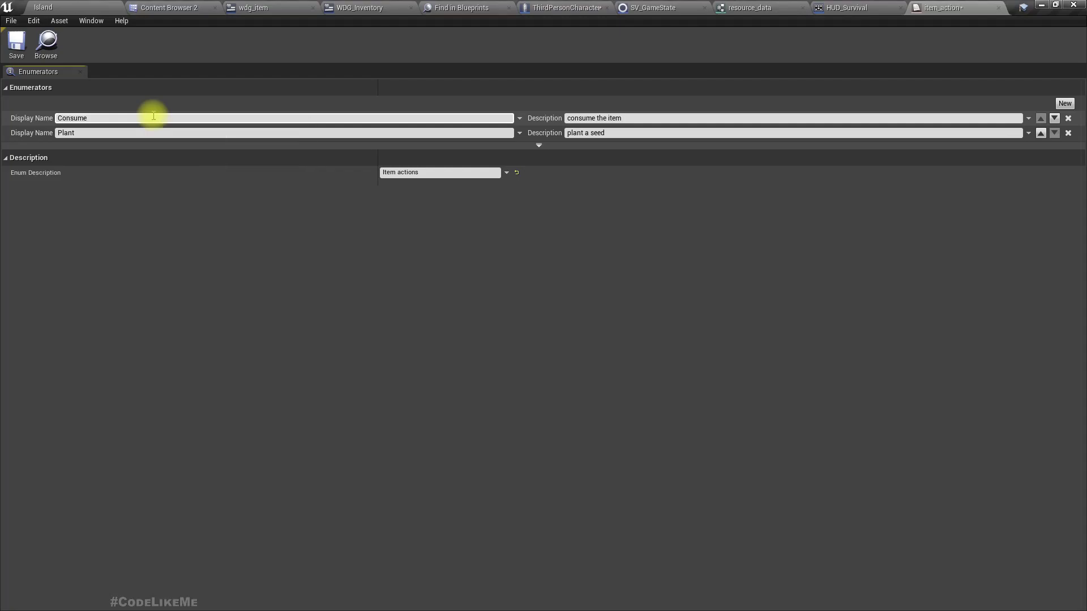
{"action": "double_click", "coordinate": [155, 116]}
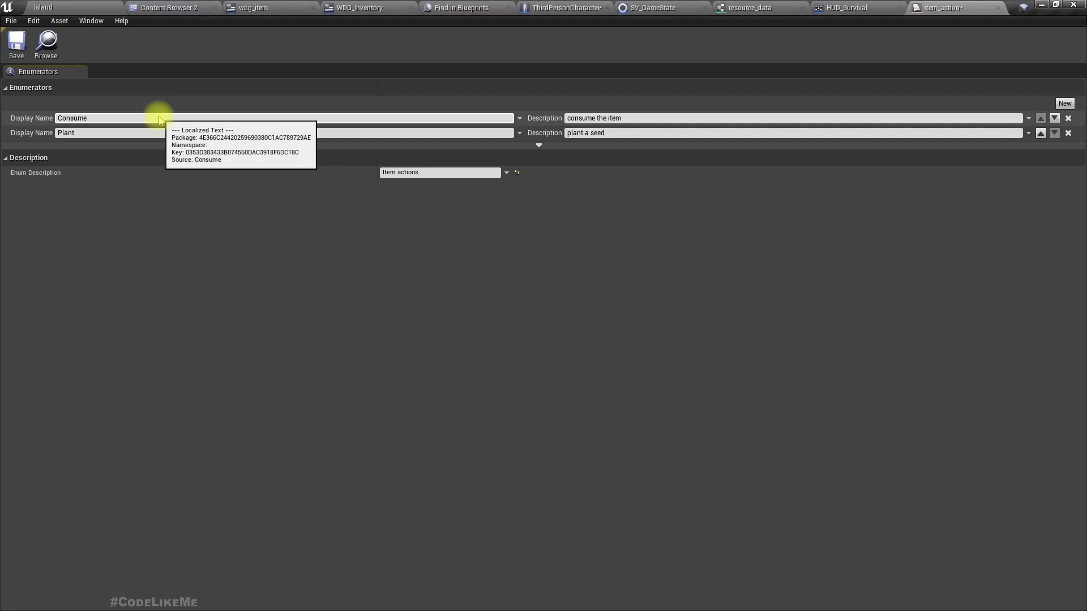
{"action": "left_click", "coordinate": [751, 8]}
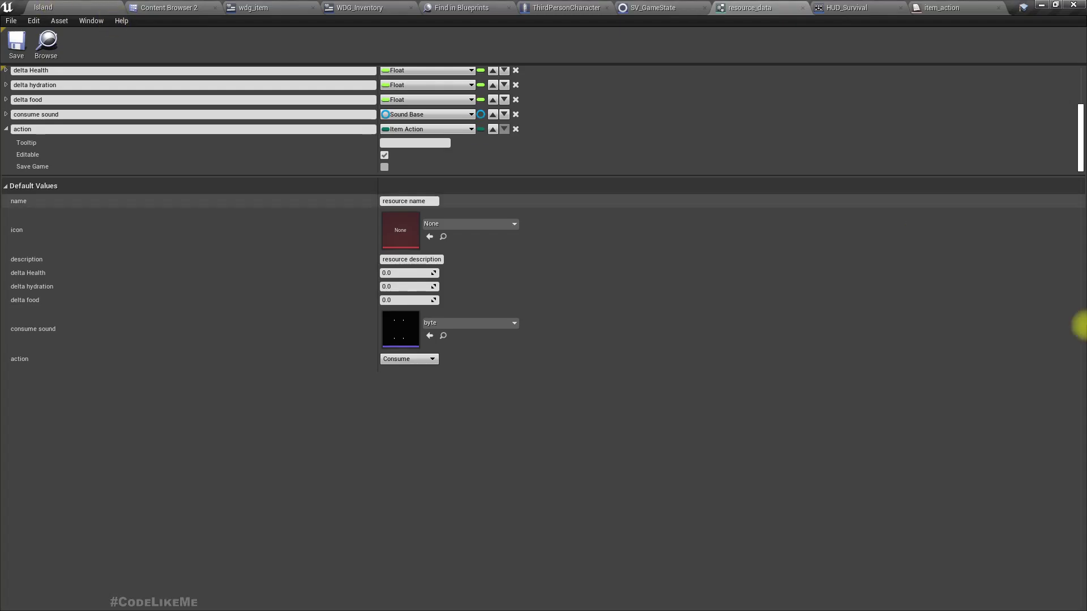
Expose the Consume button's text block in the WDG_Inventory designer as a variable
{"action": "left_click", "coordinate": [561, 8]}
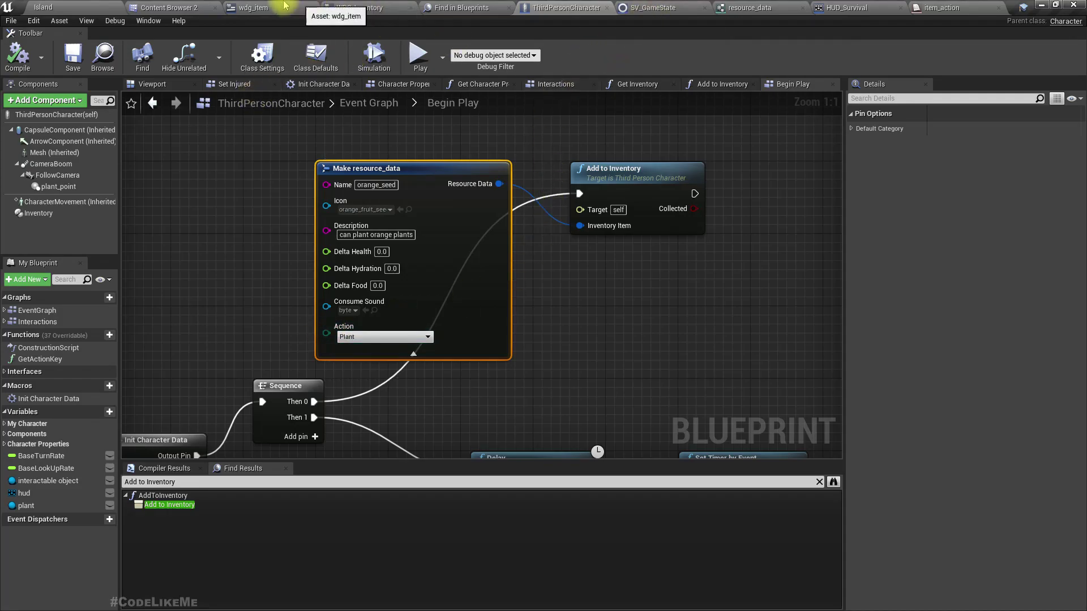
{"action": "left_click", "coordinate": [377, 8]}
{"action": "left_click", "coordinate": [988, 55]}
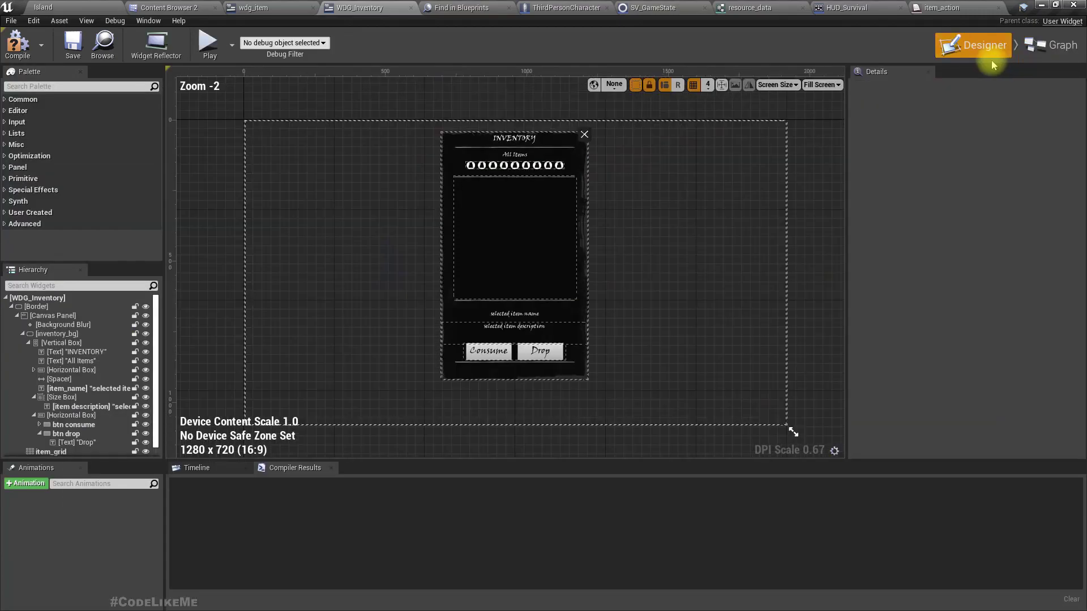
{"action": "left_click", "coordinate": [484, 358]}
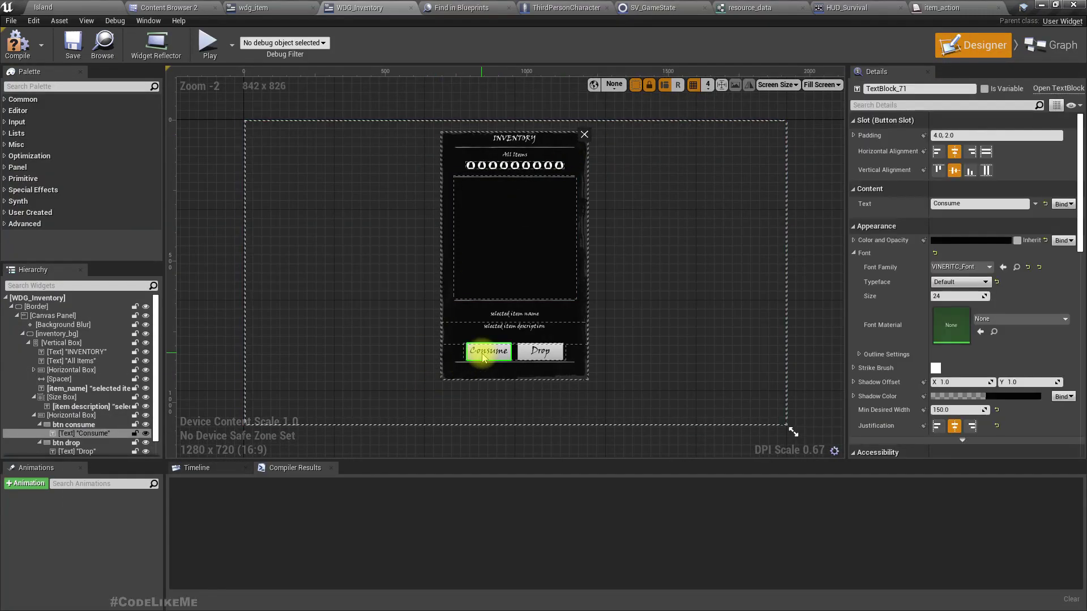
{"action": "right_click", "coordinate": [86, 434]}
{"action": "mouse_move", "coordinate": [116, 528]}
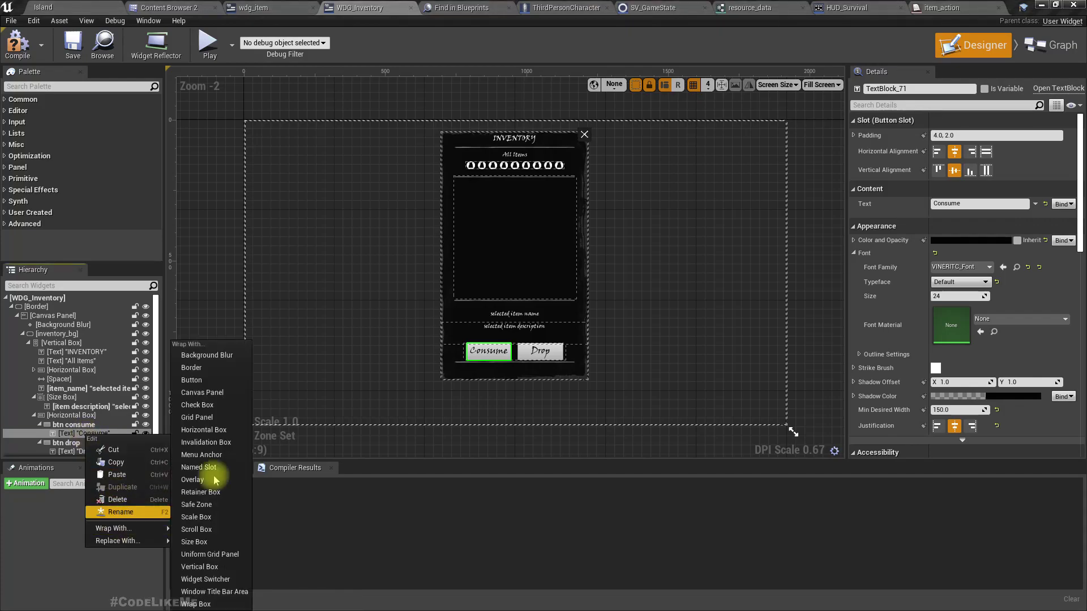
{"action": "left_click", "coordinate": [986, 89]}
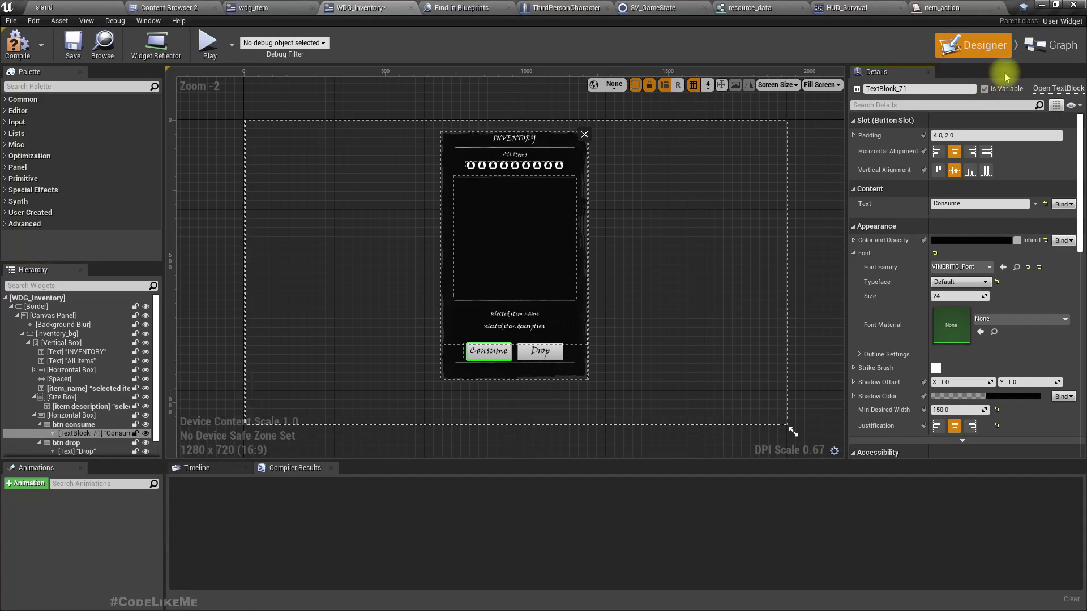
{"action": "left_click", "coordinate": [109, 435]}
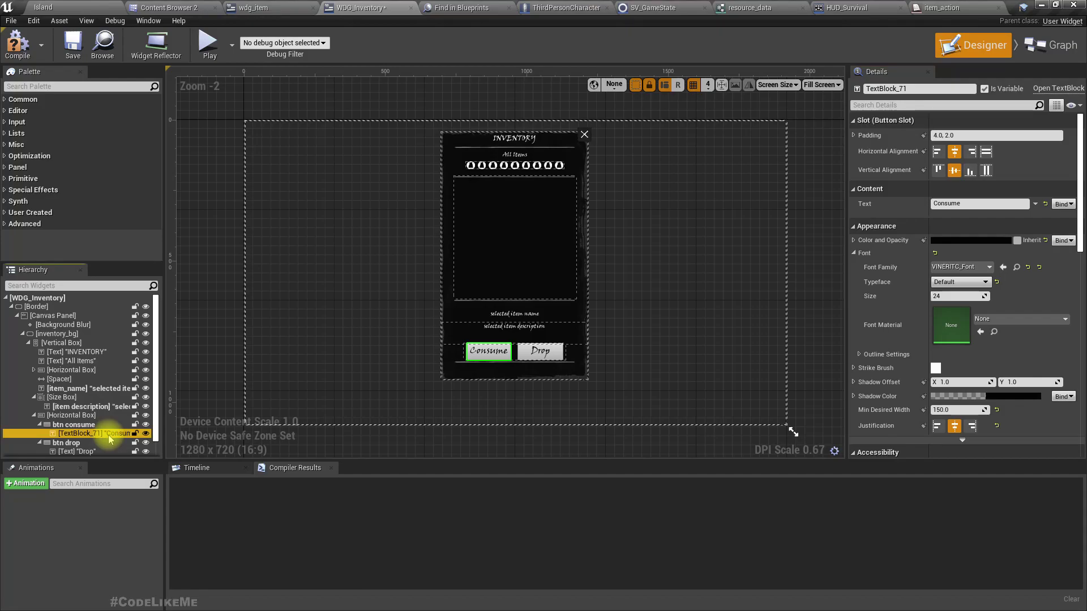
Rename the Consume button's text block to btn_action and compile WDG_Inventory
{"action": "left_click", "coordinate": [109, 435]}
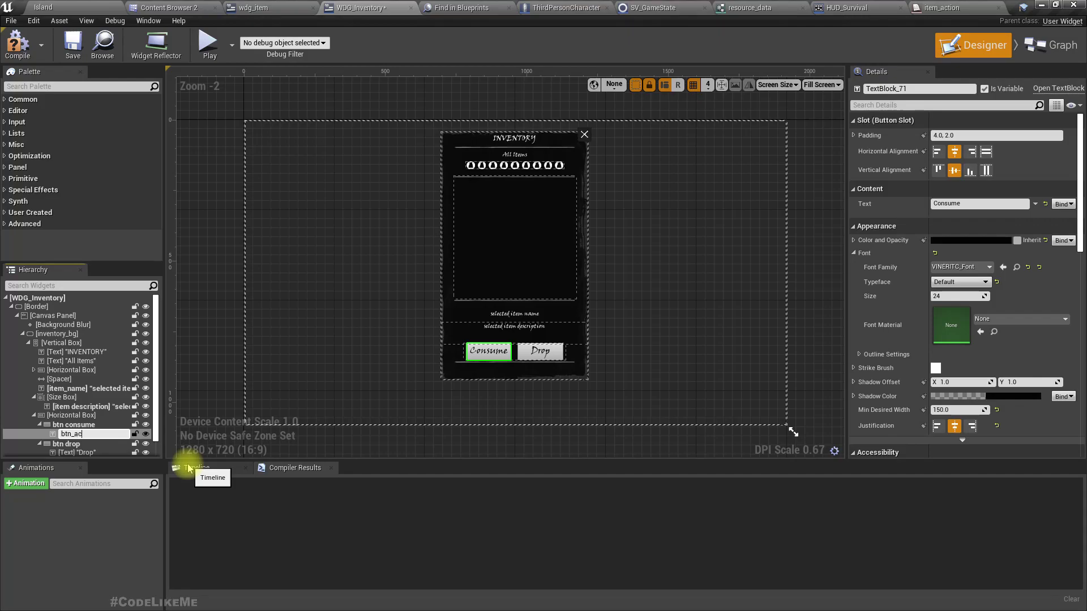
{"action": "key", "text": "Return"}
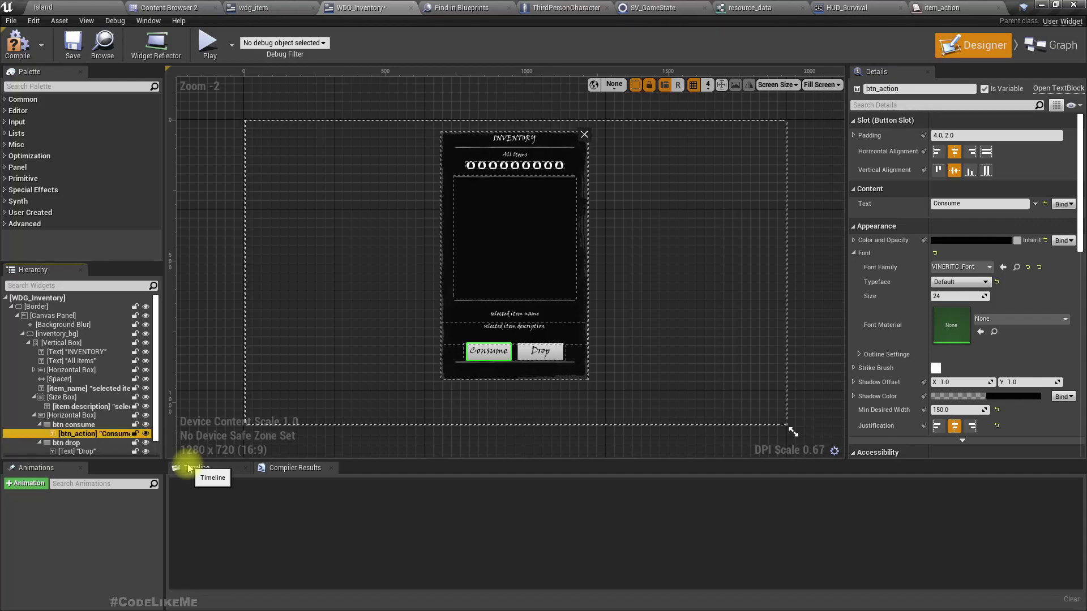
{"action": "left_click", "coordinate": [18, 45]}
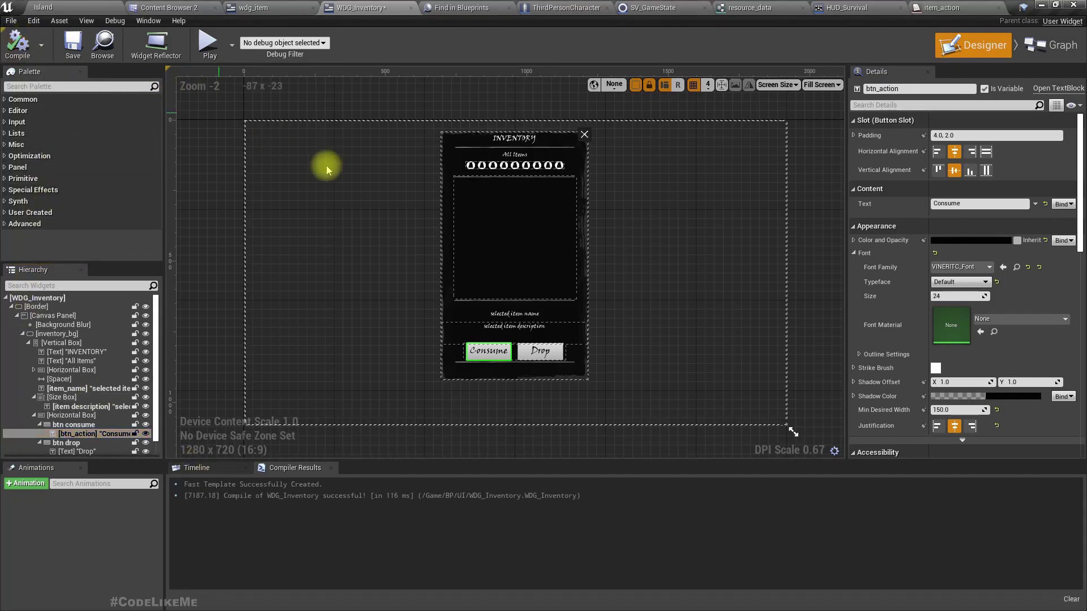
Trace how items are initialized and selected, from WDG_Inventory's Initialize Inventory Items macro to wdg_item's Select Item call
{"action": "left_click", "coordinate": [1050, 45]}
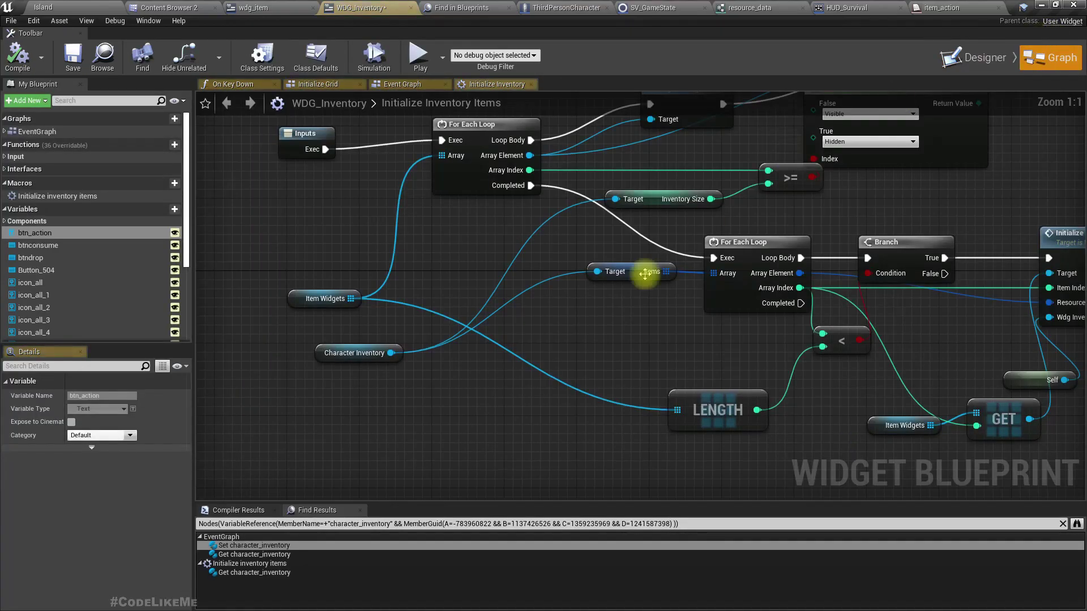
{"action": "right_click_drag", "start_coordinate": [544, 431], "coordinate": [447, 461]}
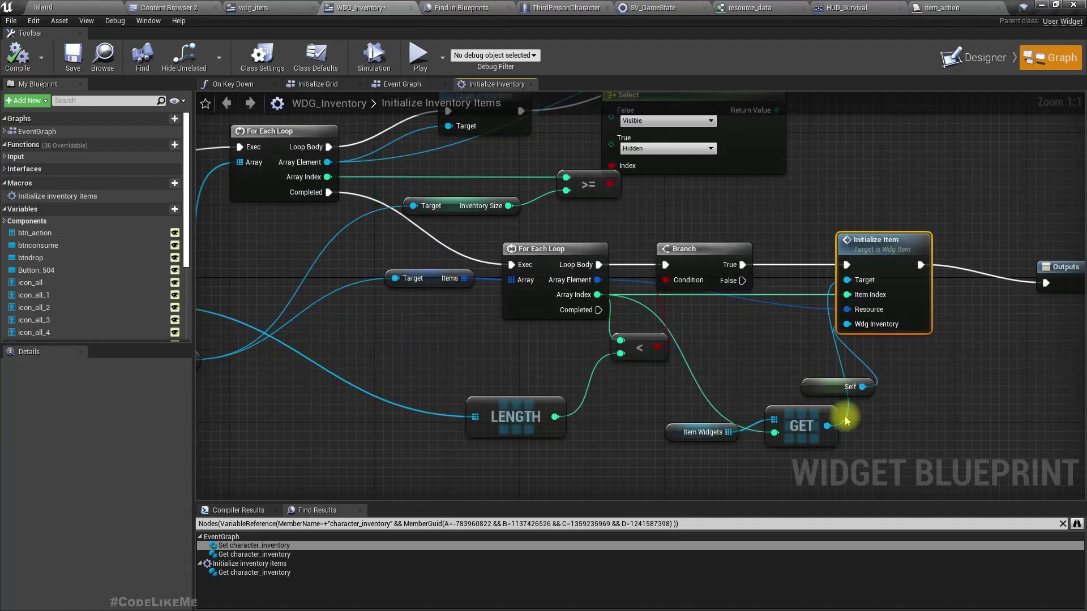
{"action": "scroll", "coordinate": [447, 274], "scroll_direction": "down", "scroll_amount": 2}
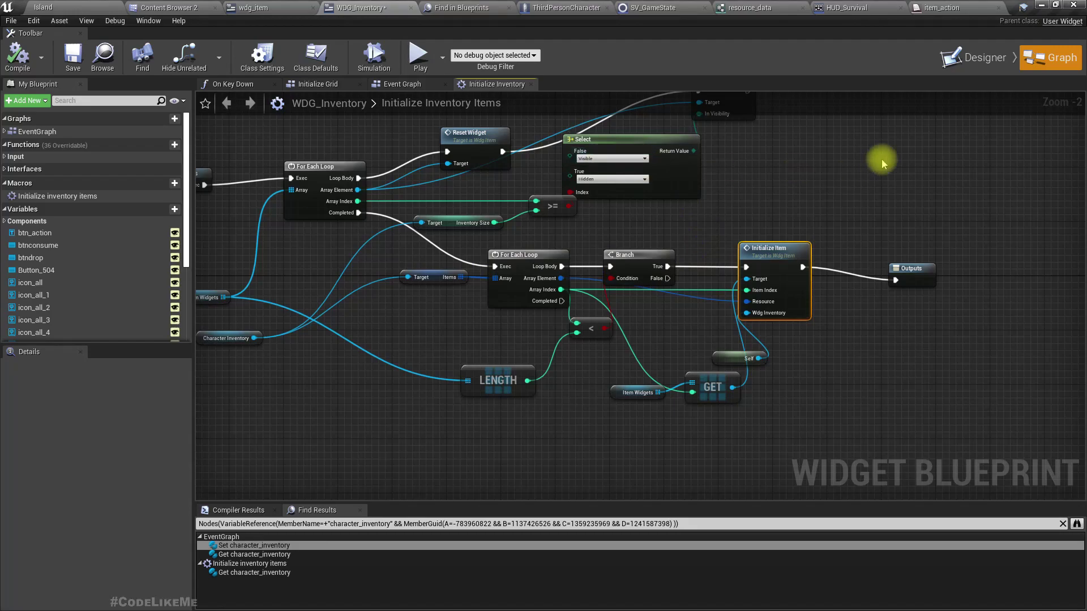
{"action": "left_click", "coordinate": [970, 57]}
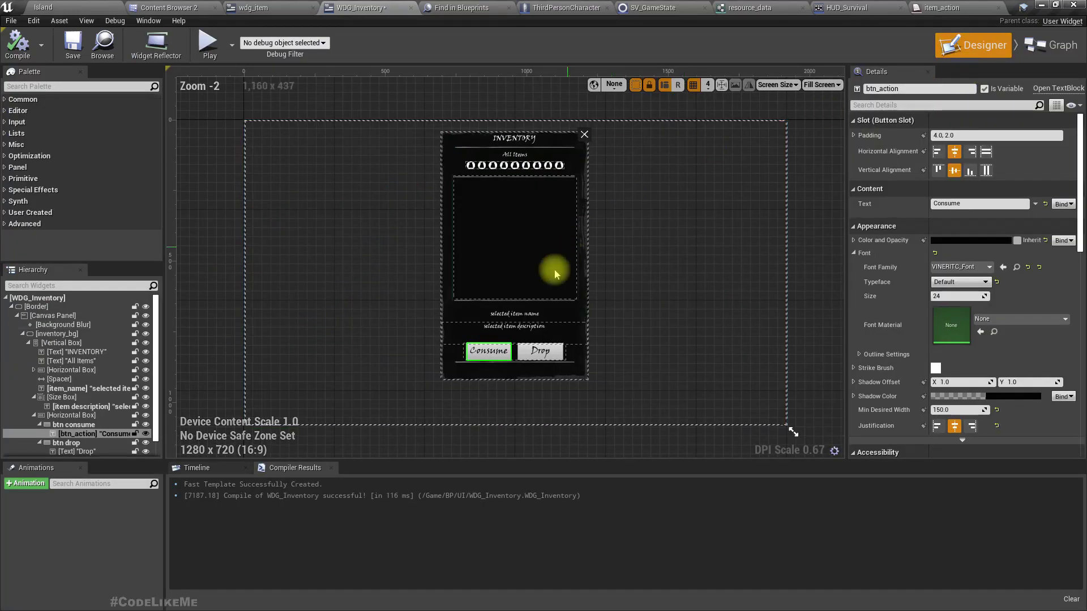
{"action": "left_click", "coordinate": [1049, 45]}
{"action": "right_click_drag", "start_coordinate": [395, 333], "coordinate": [536, 403]}
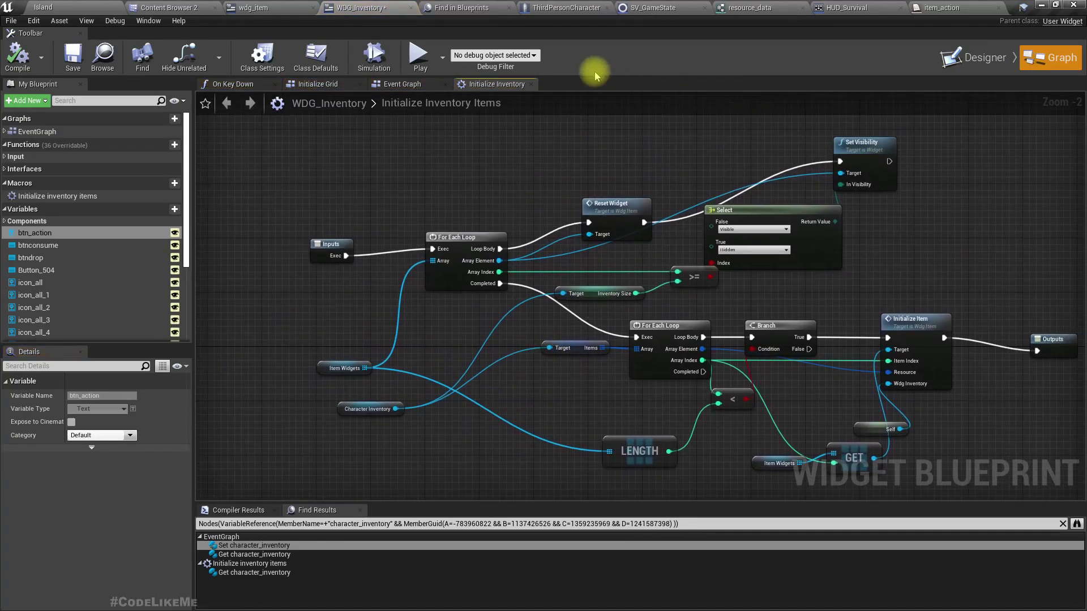
{"action": "left_click", "coordinate": [298, 11]}
{"action": "scroll", "coordinate": [303, 230], "scroll_direction": "up", "scroll_amount": 2}
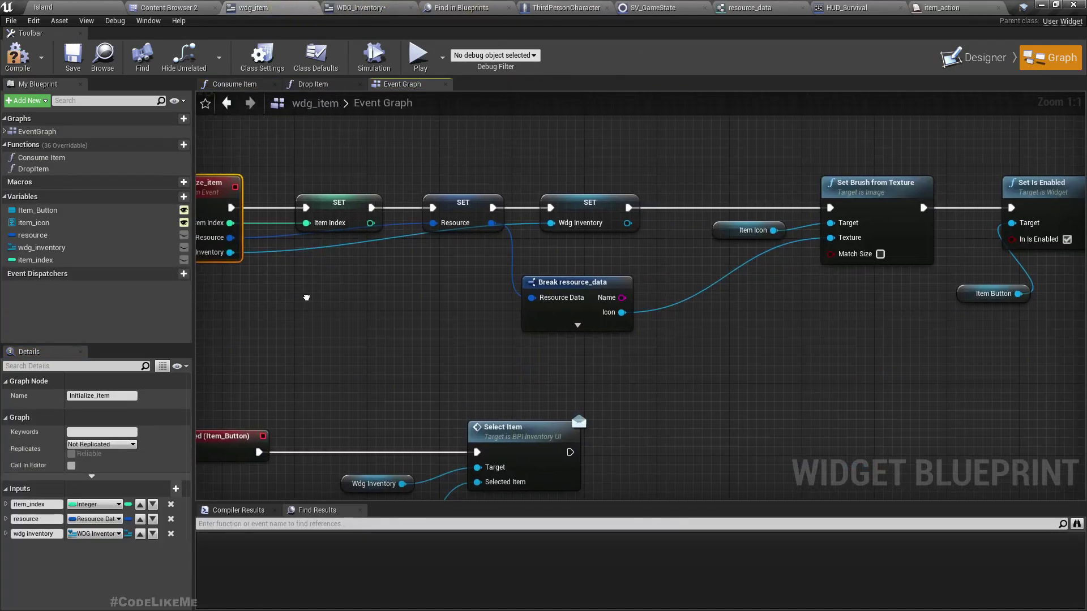
{"action": "right_click_drag", "start_coordinate": [390, 164], "coordinate": [306, 241]}
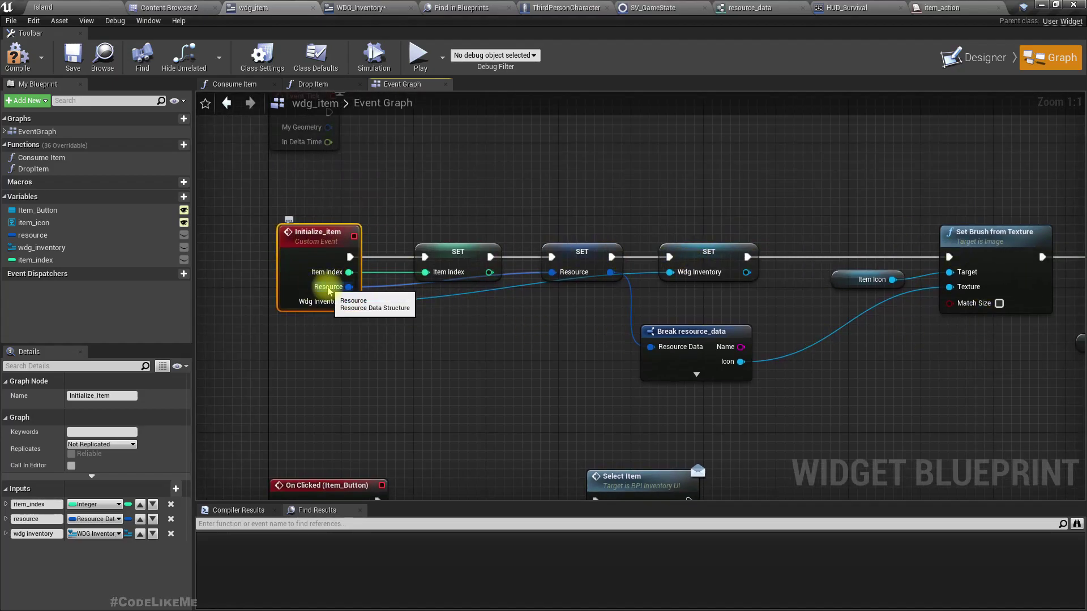
{"action": "right_click_drag", "start_coordinate": [417, 389], "coordinate": [382, 166]}
{"action": "right_click_drag", "start_coordinate": [554, 456], "coordinate": [432, 396]}
{"action": "left_click", "coordinate": [531, 263]}
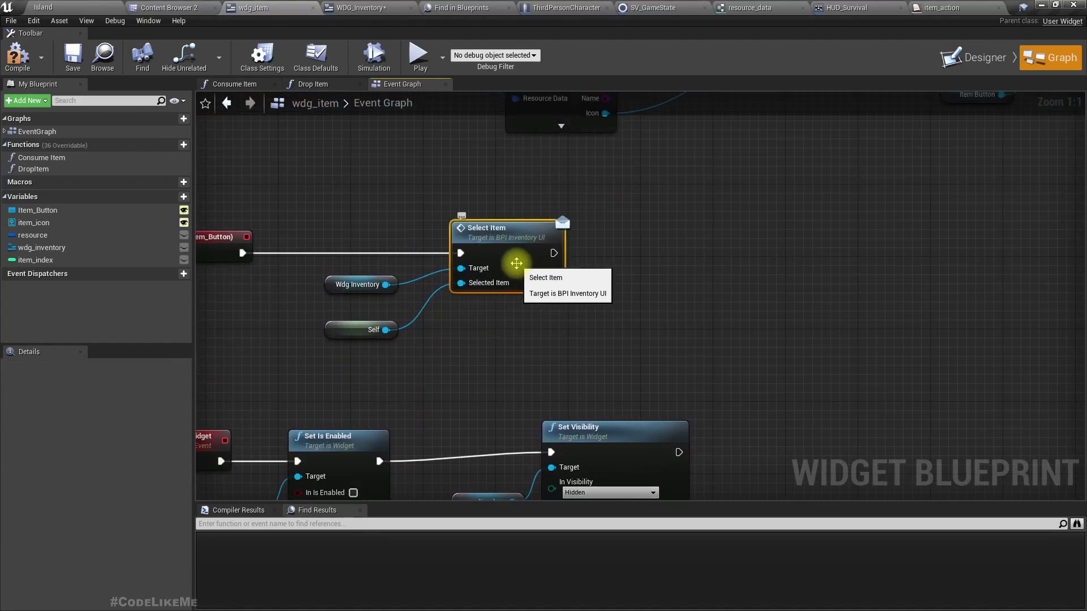
{"action": "right_click_drag", "start_coordinate": [470, 356], "coordinate": [541, 321]}
{"action": "left_click", "coordinate": [400, 249]}
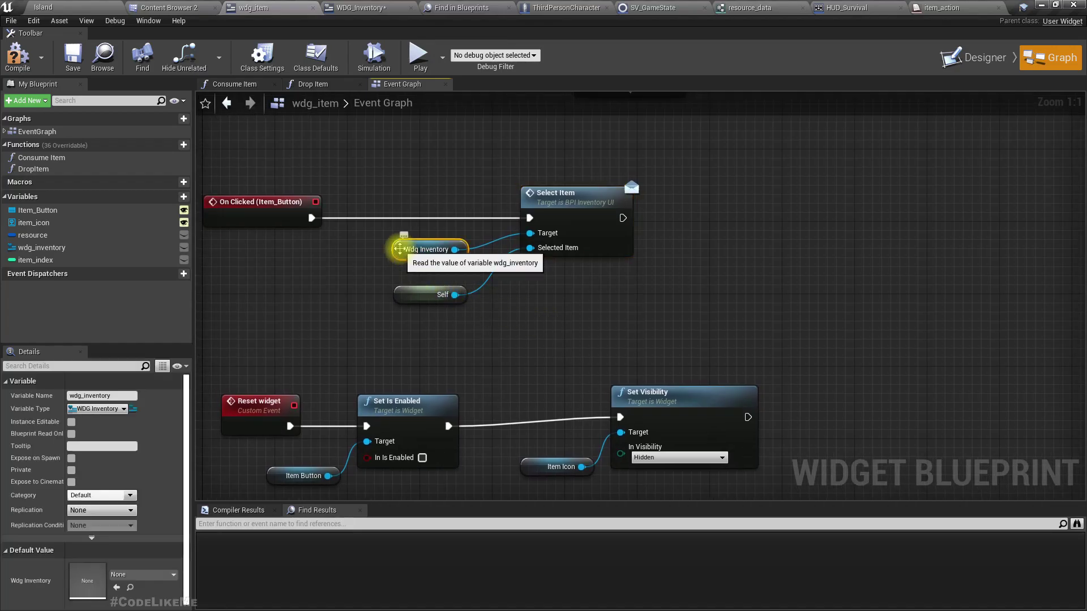
Place a btn_action getter in WDG_Inventory's Event Graph, near the Set Visibility node that ends the Event Select Item chain
{"action": "left_click", "coordinate": [374, 7]}
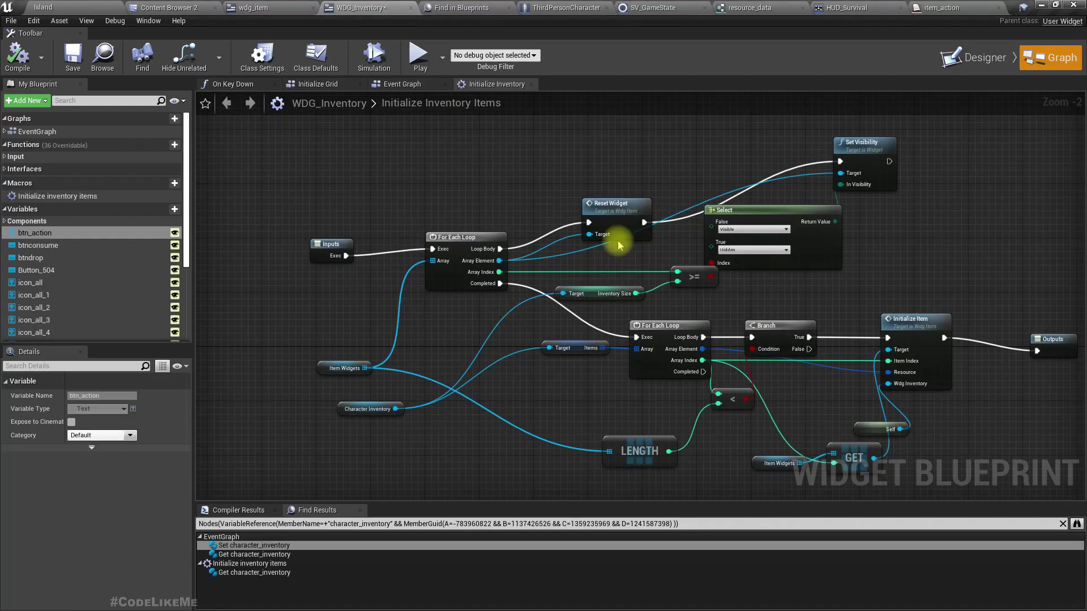
{"action": "left_click", "coordinate": [402, 84]}
{"action": "right_click_drag", "start_coordinate": [377, 398], "coordinate": [646, 304]}
{"action": "scroll", "coordinate": [589, 400], "scroll_direction": "down", "scroll_amount": 5}
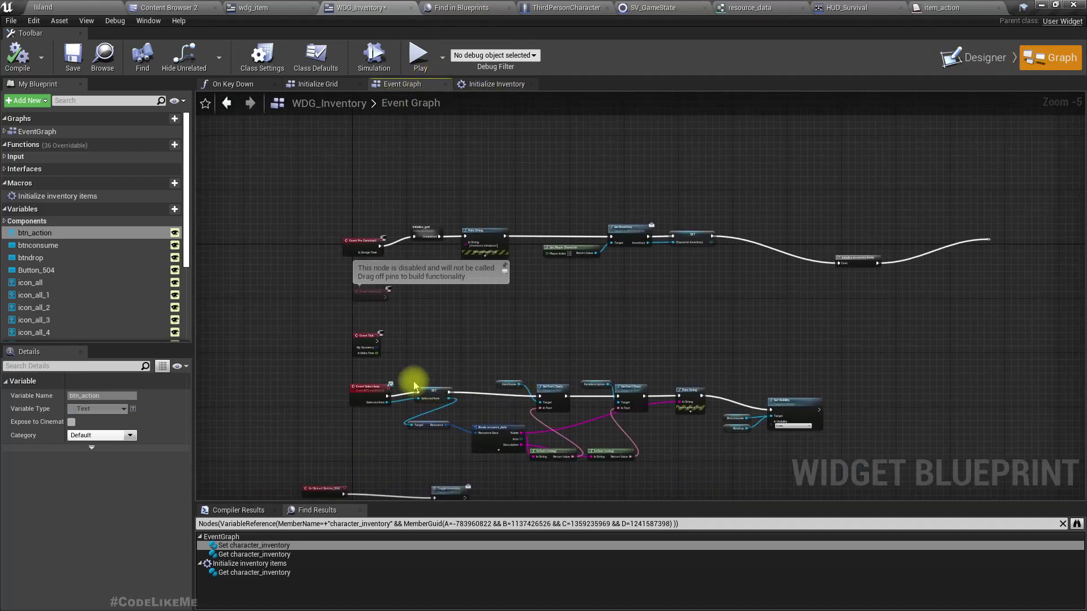
{"action": "scroll", "coordinate": [417, 381], "scroll_direction": "up", "scroll_amount": 5}
{"action": "right_click_drag", "start_coordinate": [592, 438], "coordinate": [225, 334]}
{"action": "right_click_drag", "start_coordinate": [799, 431], "coordinate": [398, 374]}
{"action": "right_click_drag", "start_coordinate": [700, 373], "coordinate": [634, 371]}
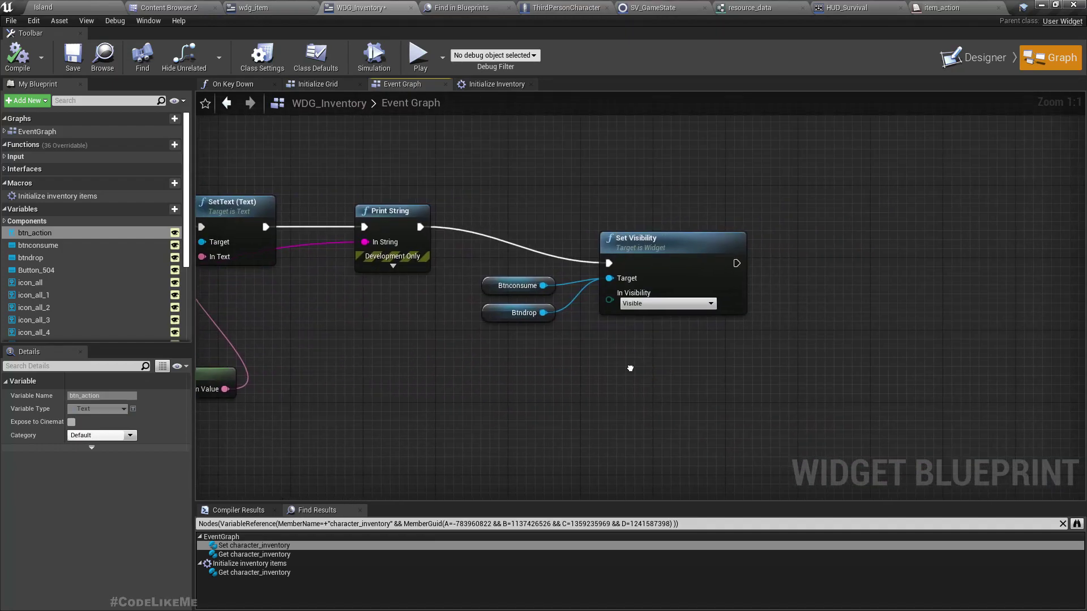
{"action": "scroll", "coordinate": [153, 227], "scroll_direction": "down", "scroll_amount": 4}
{"action": "scroll", "coordinate": [142, 238], "scroll_direction": "down", "scroll_amount": 1}
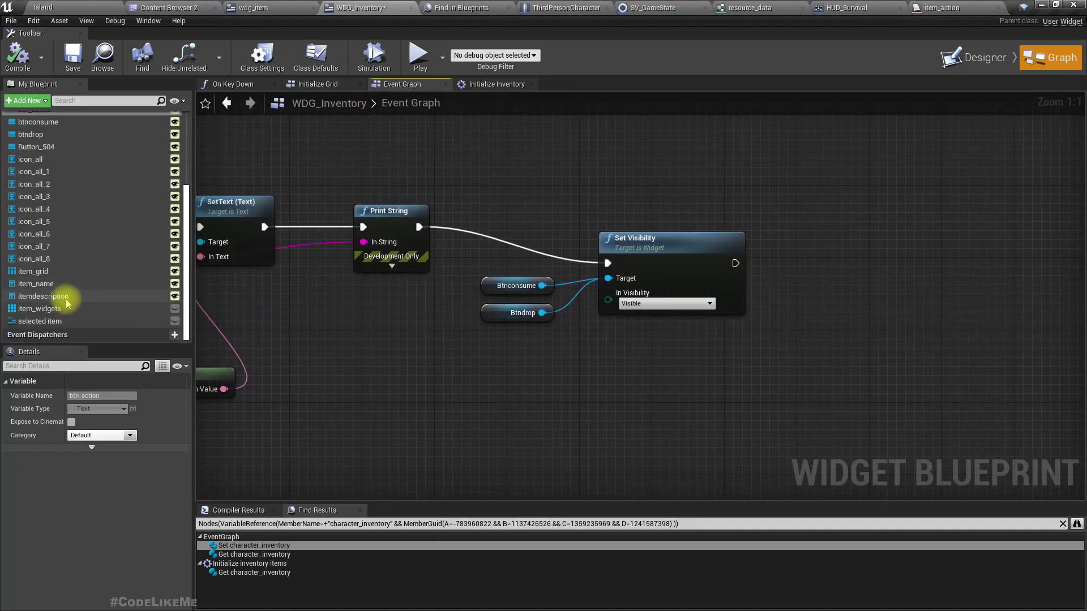
{"action": "scroll", "coordinate": [62, 300], "scroll_direction": "up", "scroll_amount": 5}
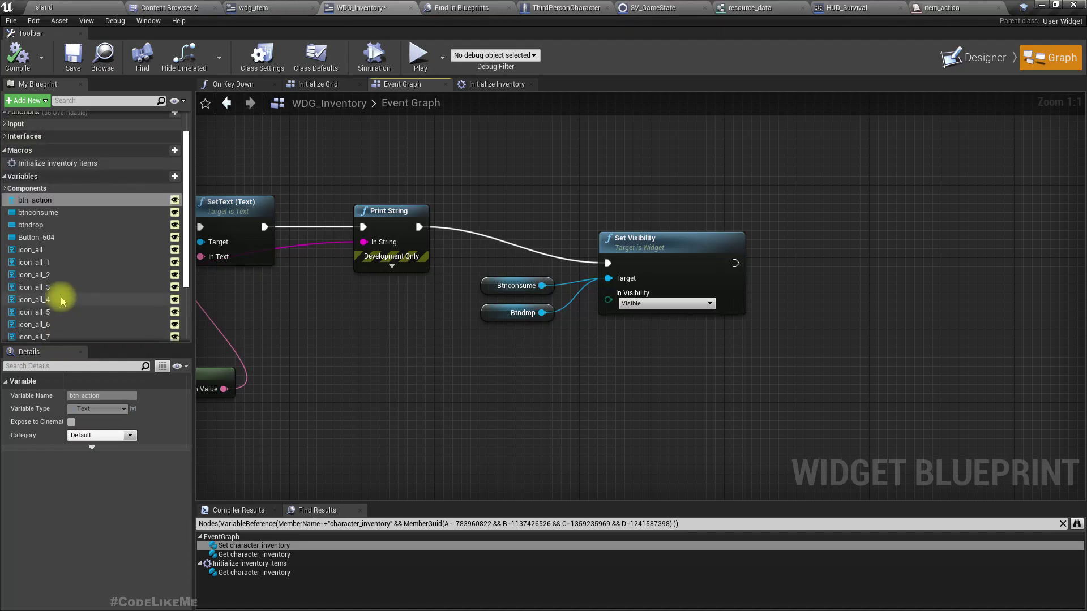
{"action": "left_click_drag", "start_coordinate": [44, 201], "coordinate": [369, 345]}
{"action": "left_click", "coordinate": [420, 359]}
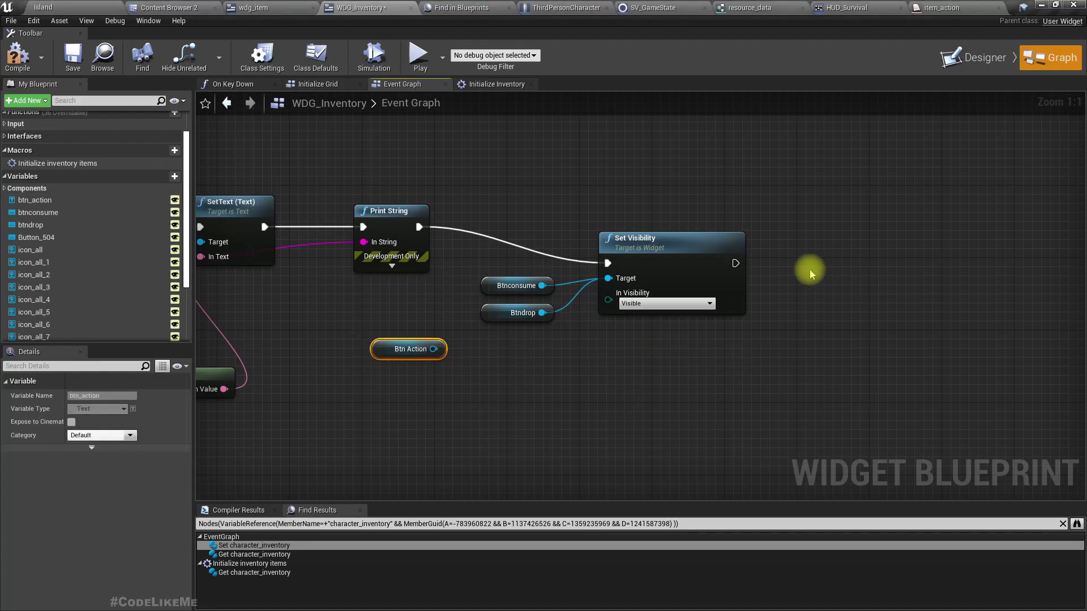
Make room before Set Visibility and insert a SetText (Text) node targeting Btn Action between Print String and Set Visibility
{"action": "left_click_drag", "start_coordinate": [544, 219], "coordinate": [682, 337]}
{"action": "left_click_drag", "start_coordinate": [680, 259], "coordinate": [768, 262]}
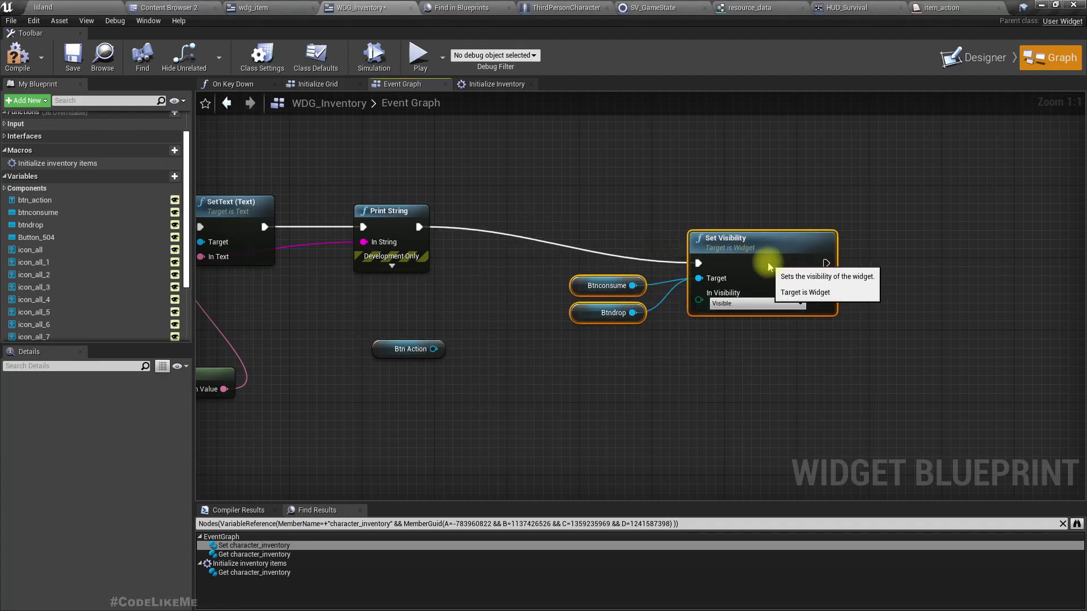
{"action": "left_click_drag", "start_coordinate": [435, 349], "coordinate": [467, 281]}
{"action": "type", "text": "set text"}
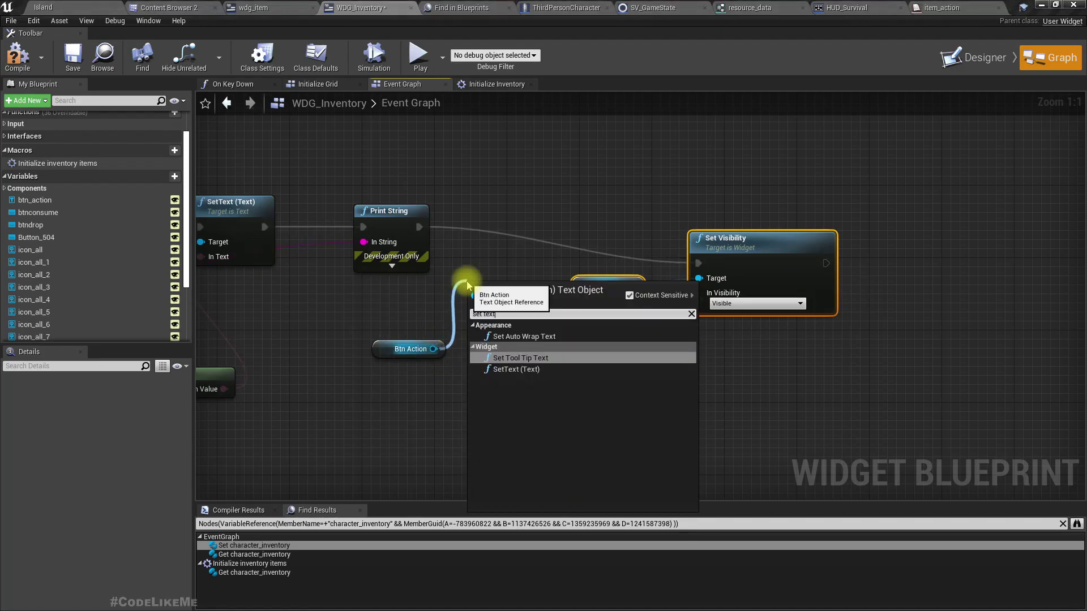
{"action": "key", "text": "Down"}
{"action": "key", "text": "Return"}
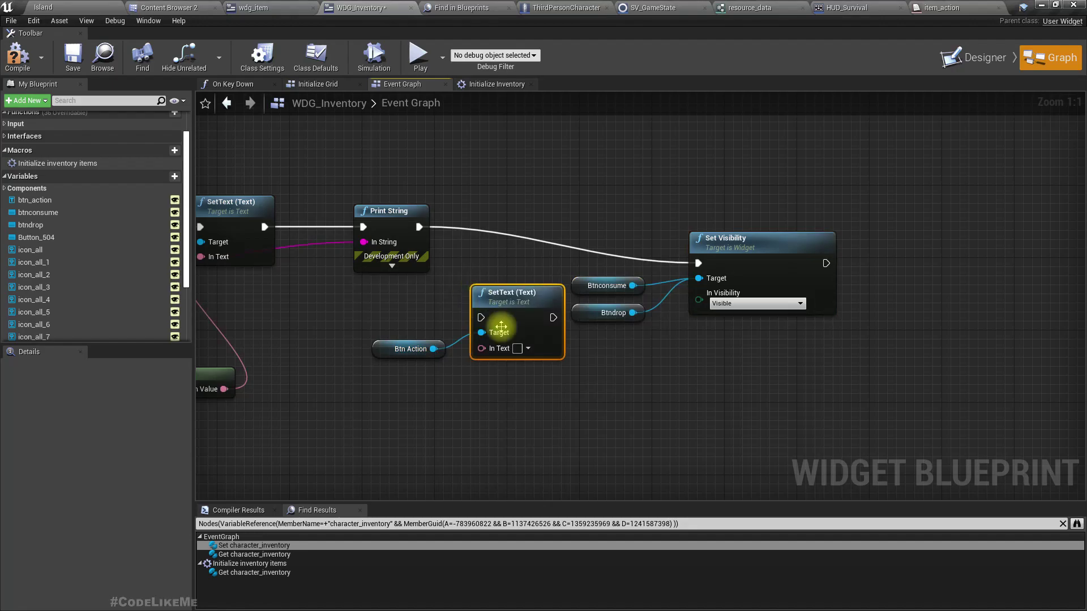
{"action": "left_click_drag", "start_coordinate": [529, 317], "coordinate": [698, 264]}
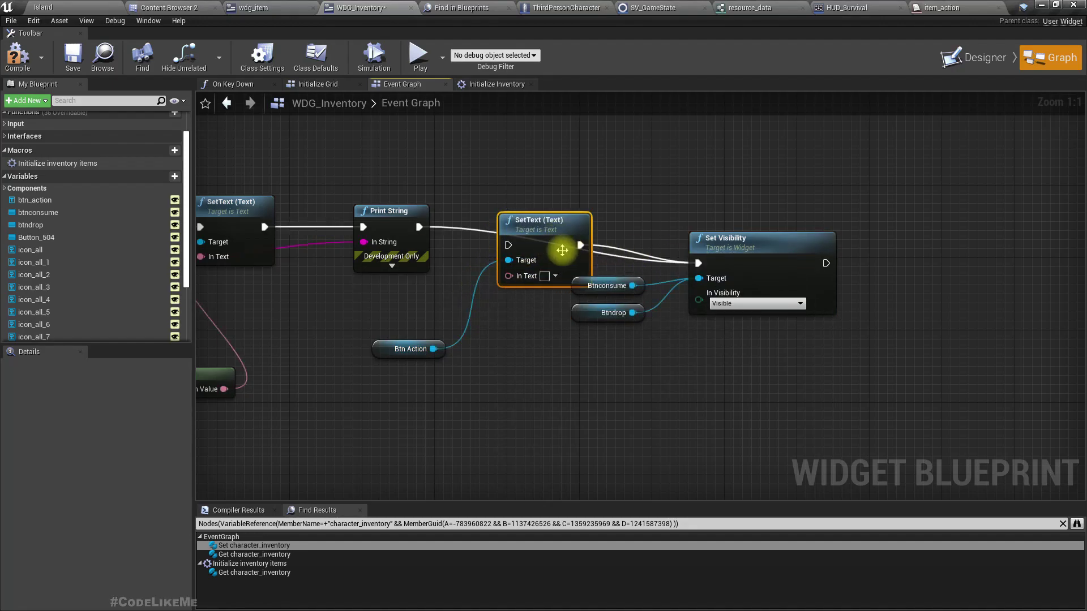
{"action": "left_click_drag", "start_coordinate": [513, 227], "coordinate": [419, 227]}
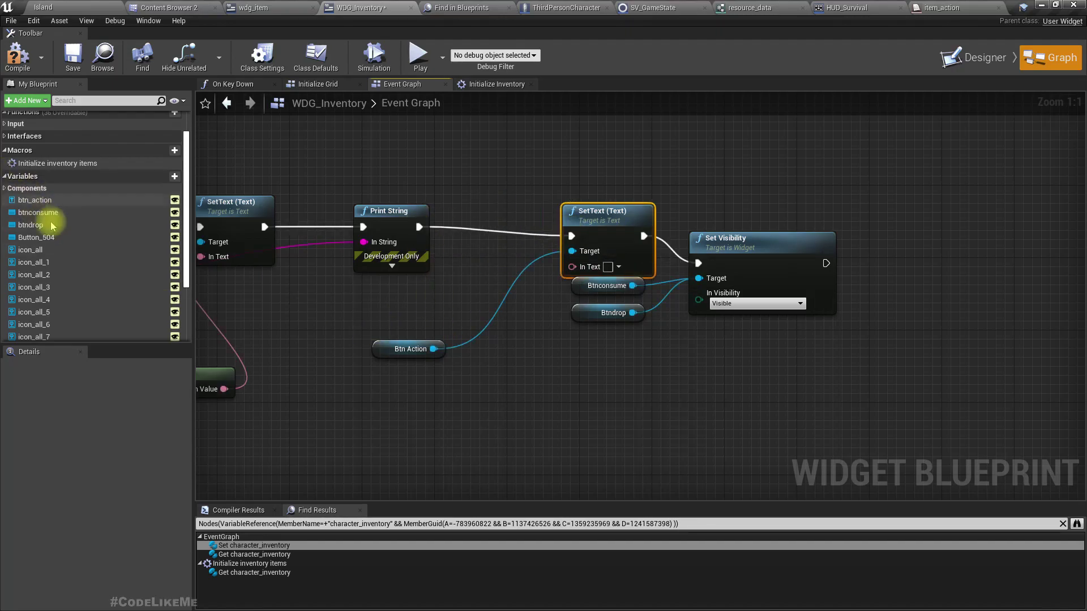
Expand Break resource_data in the Event Select Item chain and convert its Action output with an Enum to String node
{"action": "right_click_drag", "start_coordinate": [215, 341], "coordinate": [1047, 352]}
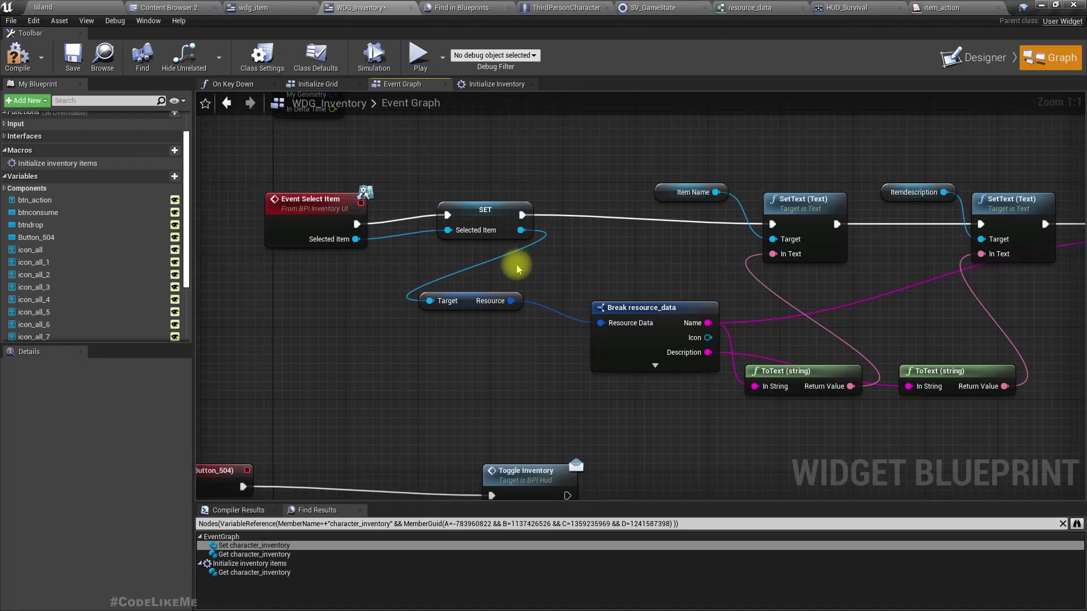
{"action": "right_click_drag", "start_coordinate": [514, 264], "coordinate": [465, 262]}
{"action": "mouse_move", "coordinate": [466, 340]}
{"action": "right_mouse_down"}
{"action": "mouse_move", "coordinate": [195, 340]}
{"action": "mouse_move", "coordinate": [260, 308]}
{"action": "right_mouse_up"}
{"action": "left_click", "coordinate": [382, 333]}
{"action": "right_click_drag", "start_coordinate": [465, 399], "coordinate": [265, 390]}
{"action": "left_click_drag", "start_coordinate": [251, 384], "coordinate": [685, 362]}
{"action": "type", "text": "to str"}
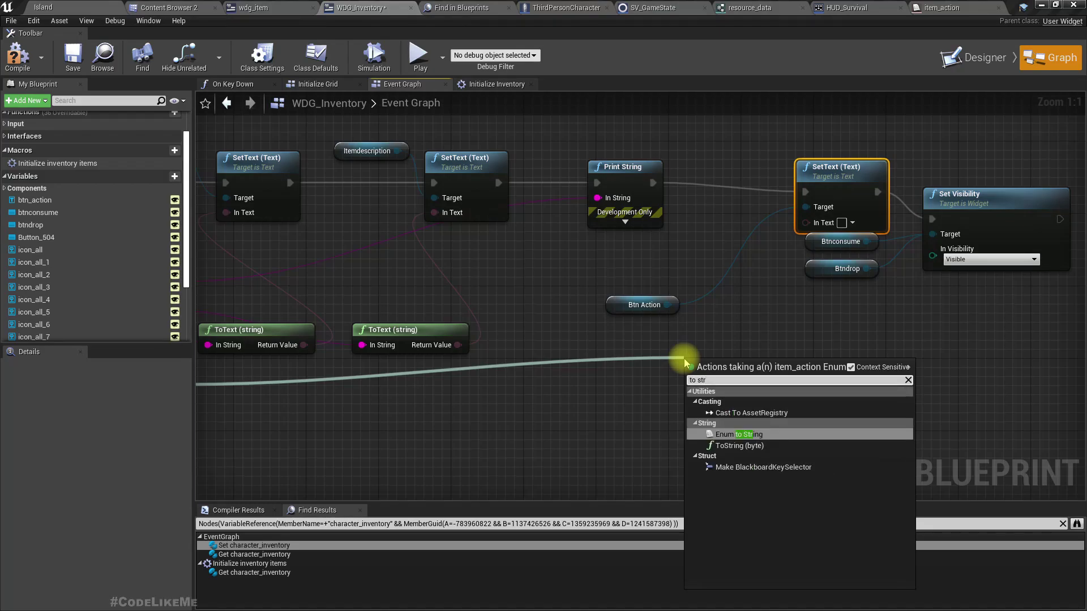
{"action": "key", "text": "Return"}
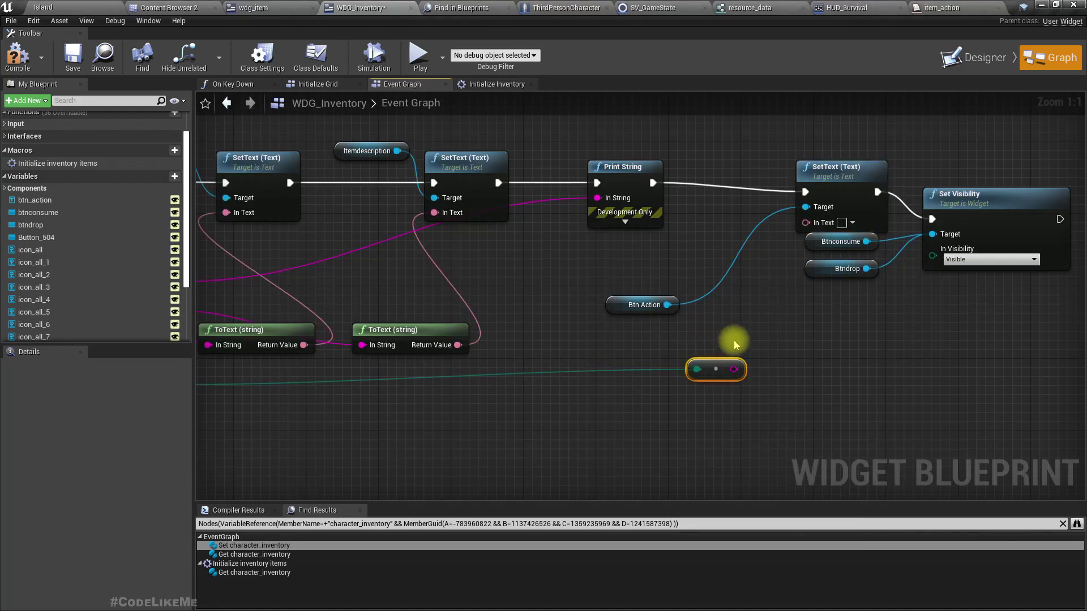
Feed the enum string through ToText (string) into the Btn Action SetText's In Text, tidy the conversion nodes, and compile
{"action": "left_click_drag", "start_coordinate": [733, 369], "coordinate": [806, 222]}
{"action": "left_click_drag", "start_coordinate": [787, 267], "coordinate": [668, 249]}
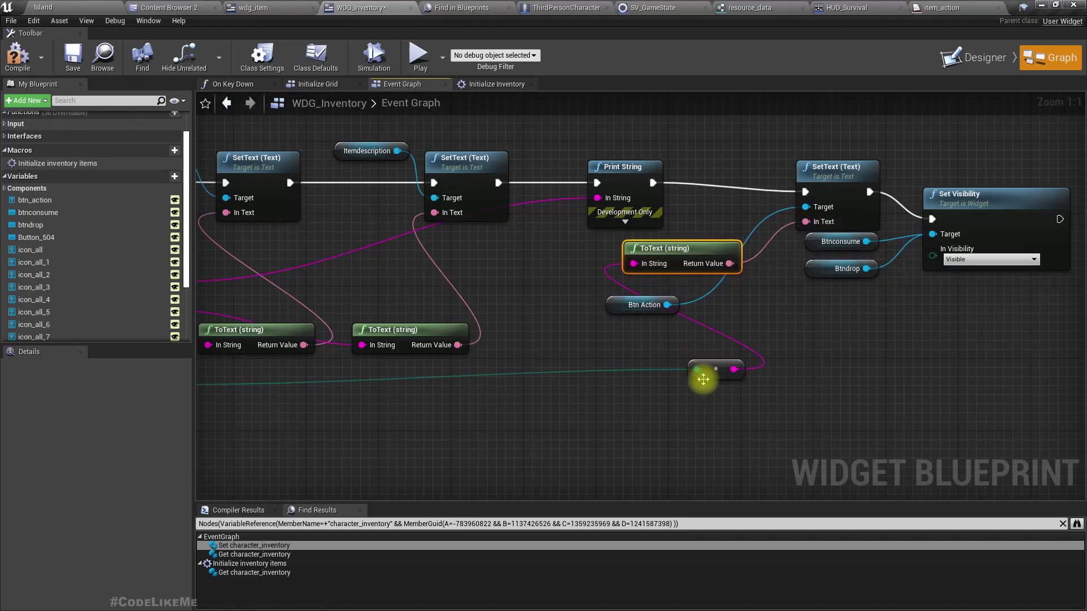
{"action": "left_click_drag", "start_coordinate": [712, 373], "coordinate": [632, 368]}
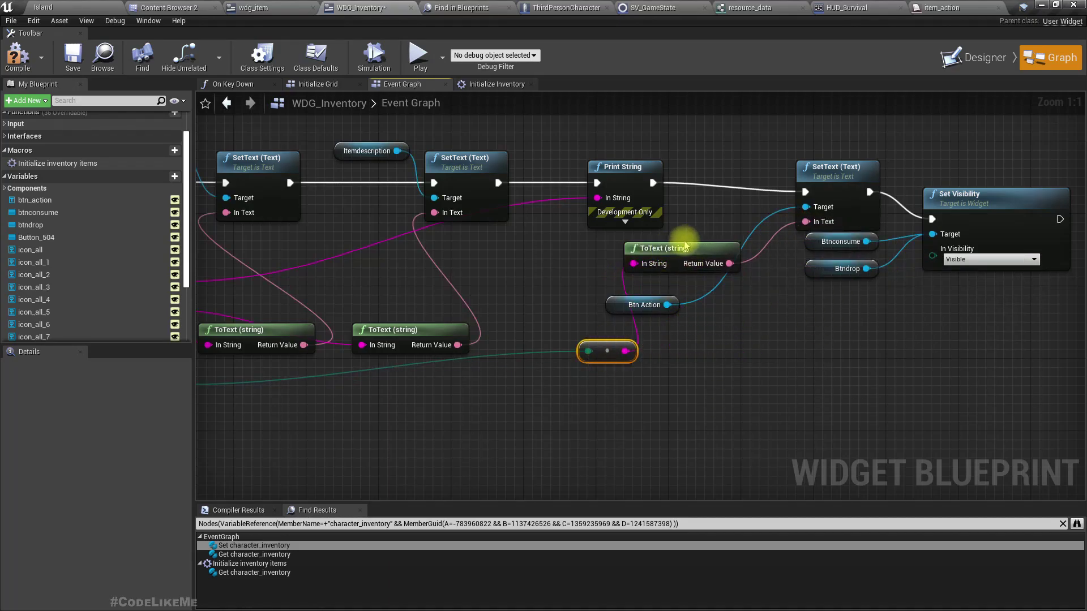
{"action": "left_click_drag", "start_coordinate": [687, 244], "coordinate": [713, 335]}
{"action": "left_click", "coordinate": [13, 58]}
Play-test the Island level in a full-screen viewport and walk the character forward
{"action": "left_click", "coordinate": [73, 6]}
{"action": "left_click_drag", "start_coordinate": [390, 243], "coordinate": [390, 272]}
{"action": "key", "text": "F11"}
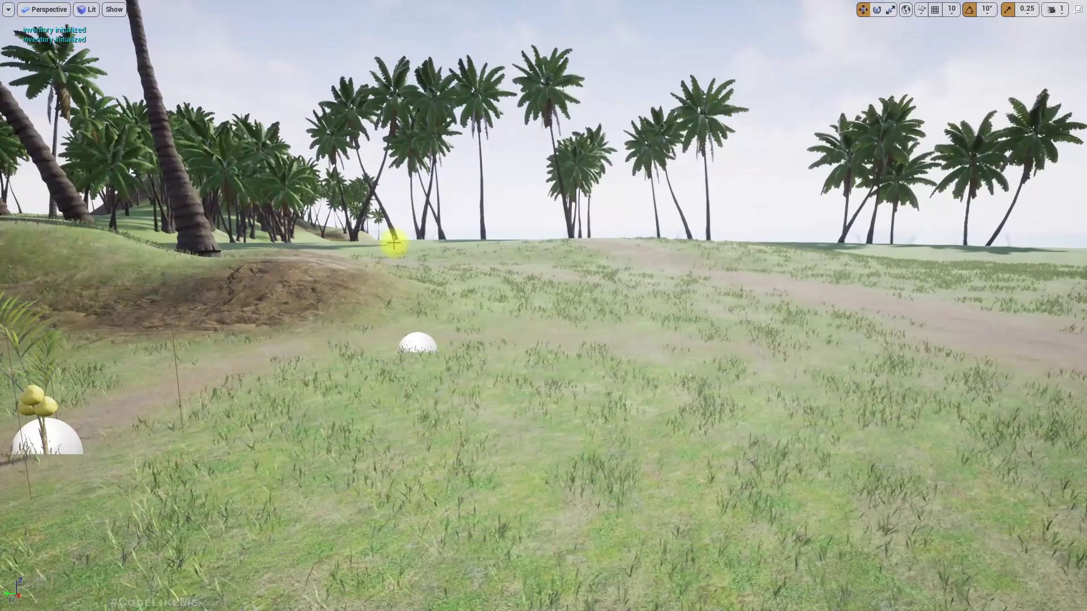
{"action": "key", "text": "alt+p"}
{"action": "key", "text": "w"}
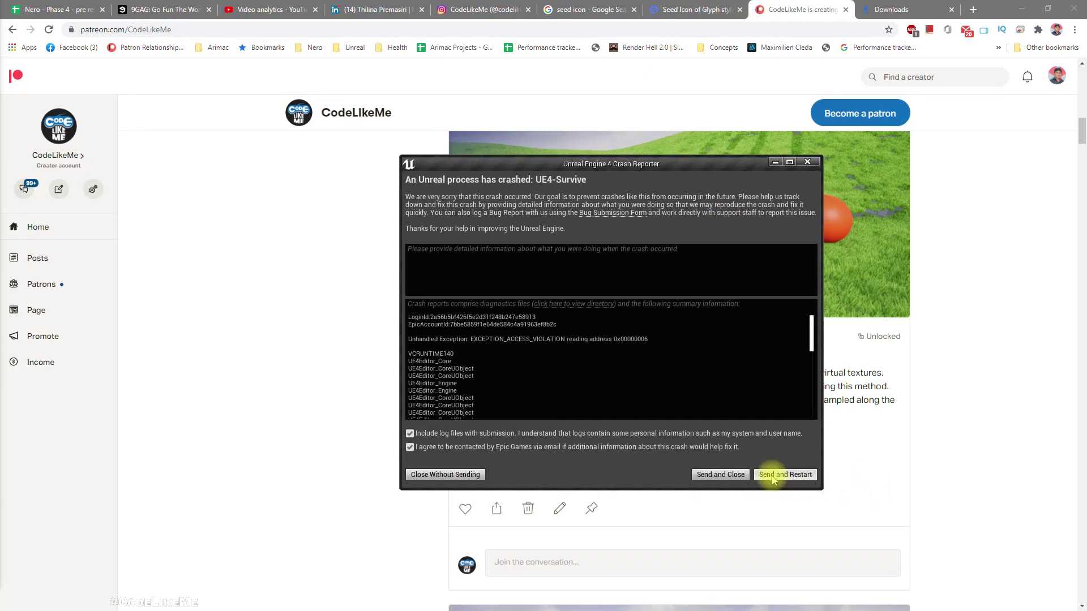
Send the crash report, restart the Unreal editor, and save the restored assets
{"action": "left_click", "coordinate": [773, 475]}
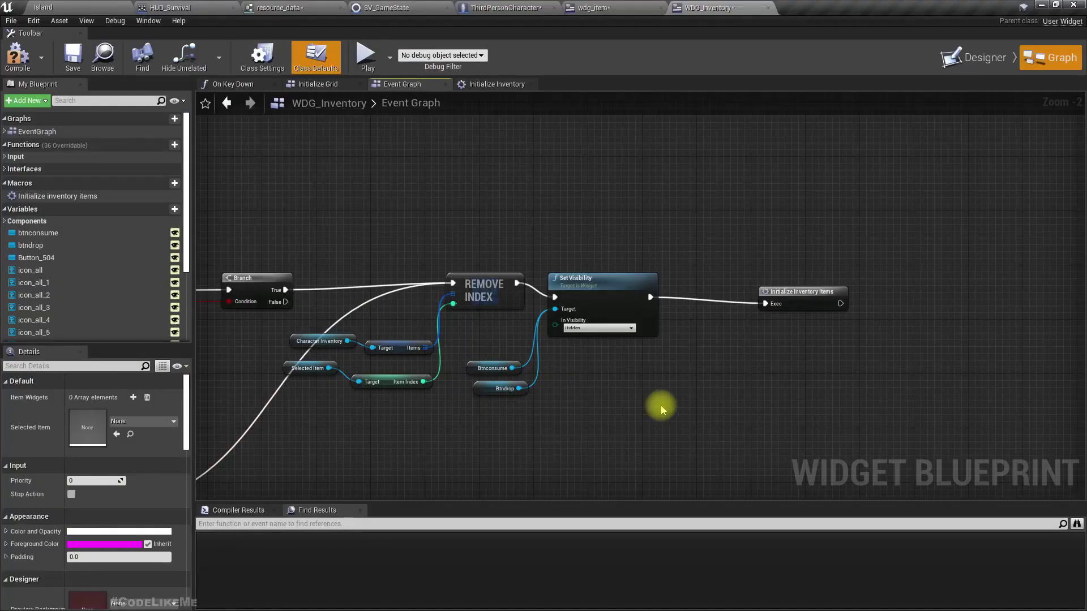
{"action": "key", "text": "ctrl+s"}
Move the hiding Set Visibility node, its Btnconsume and Btndrop getters, and Initialize Inventory Items farther away from Remove Index
{"action": "left_click_drag", "start_coordinate": [809, 439], "coordinate": [559, 274]}
{"action": "left_click_drag", "start_coordinate": [510, 397], "coordinate": [510, 397], "text": "shift"}
{"action": "left_click_drag", "start_coordinate": [572, 284], "coordinate": [688, 270]}
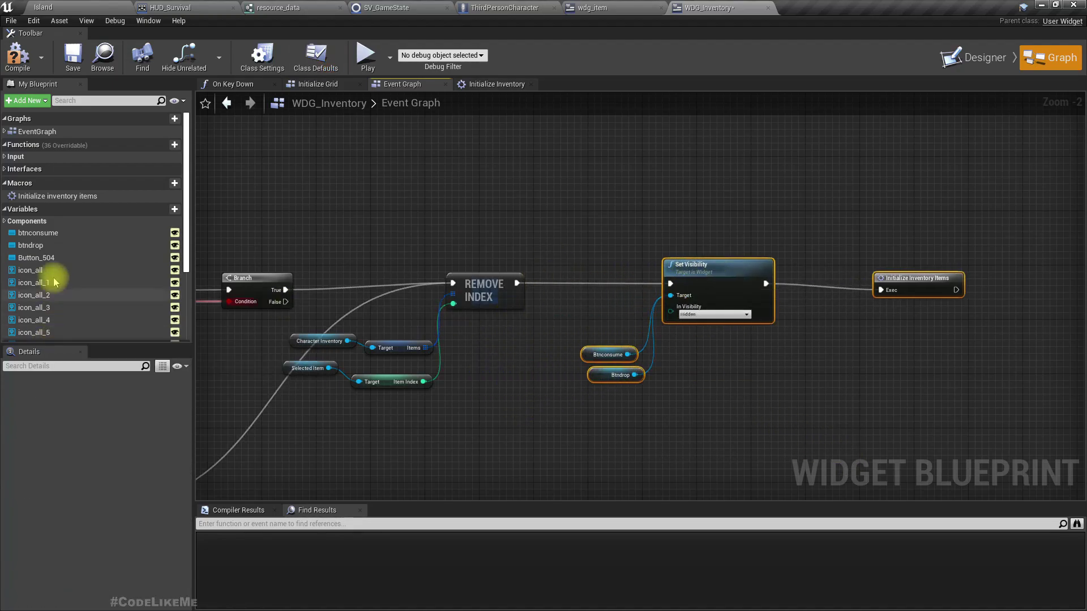
{"action": "right_click_drag", "start_coordinate": [515, 380], "coordinate": [656, 364]}
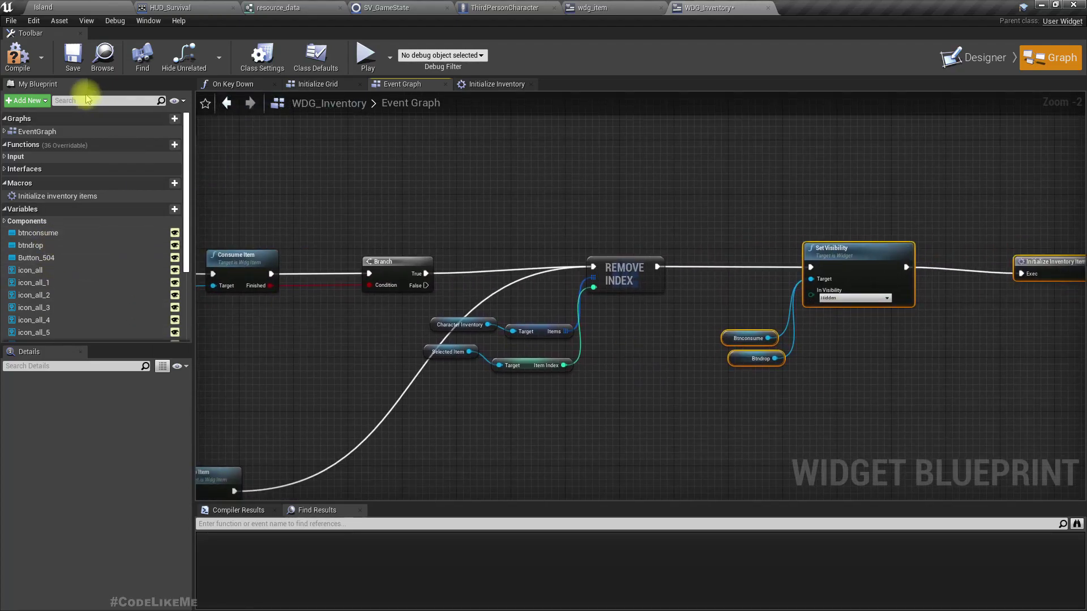
Switch to the Island level and widen its viewport area so the toolbar shows the Play and Launch controls
{"action": "left_click", "coordinate": [56, 7]}
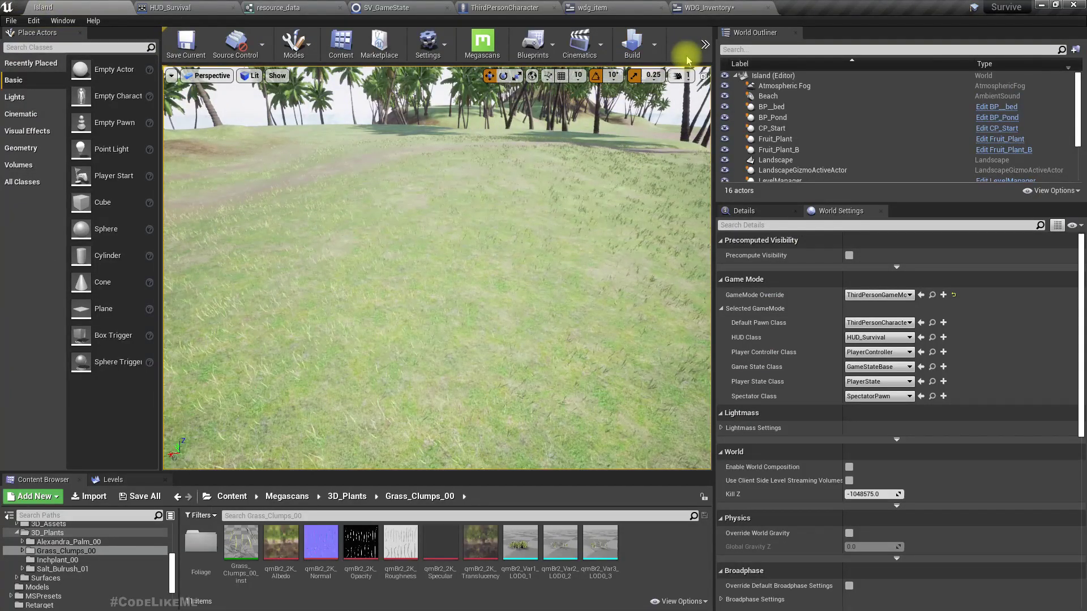
{"action": "left_click_drag", "start_coordinate": [714, 142], "coordinate": [820, 143]}
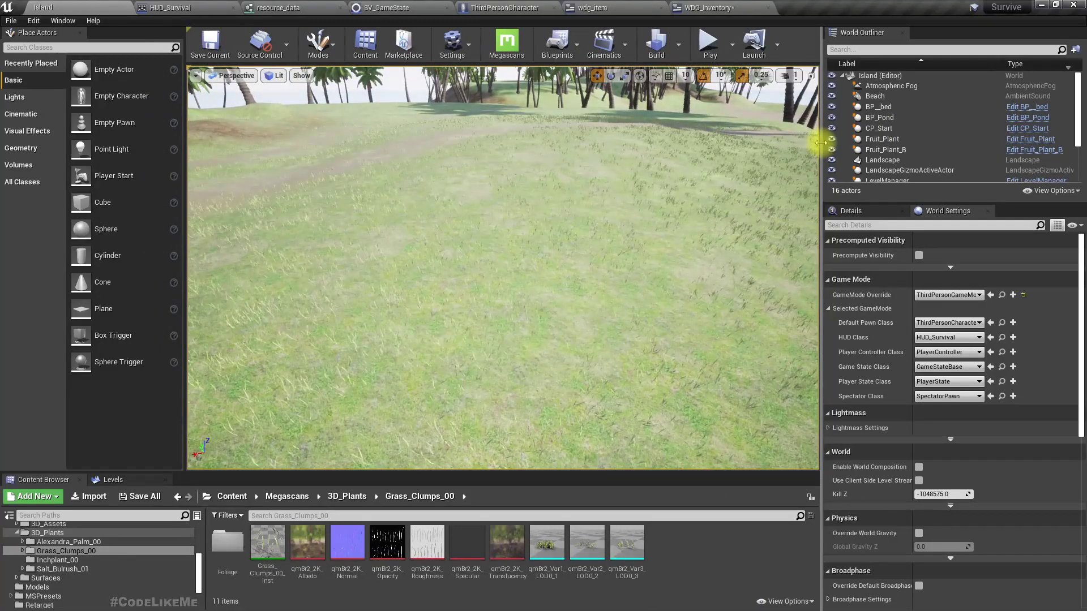
Play-test the Island level, walk the character forward, check the inventory, and stop the session
{"action": "key", "text": "alt+p"}
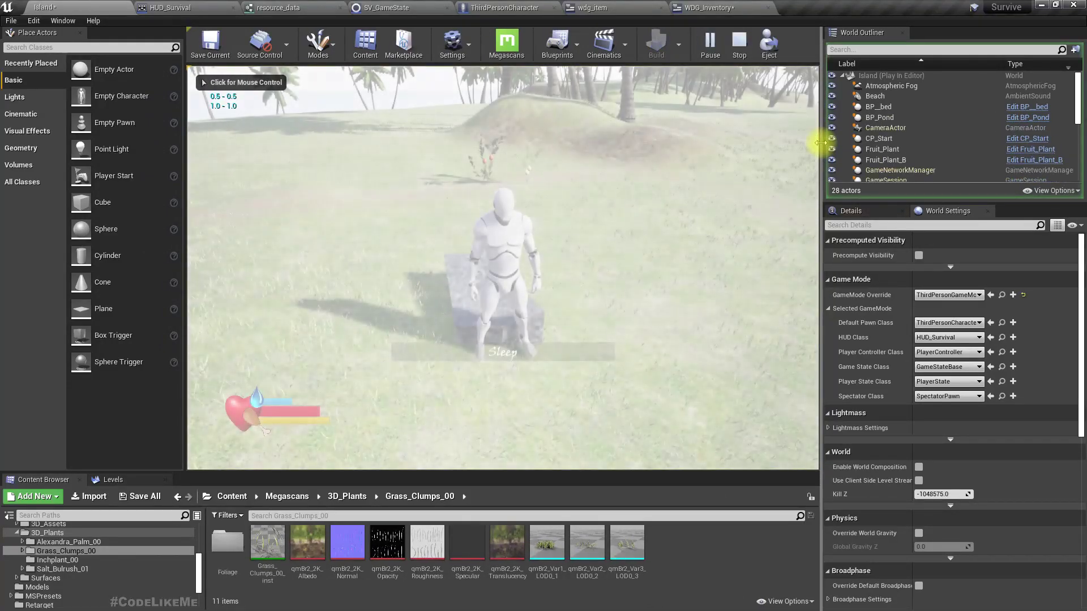
{"action": "left_click", "coordinate": [636, 189]}
{"action": "key", "text": "w"}
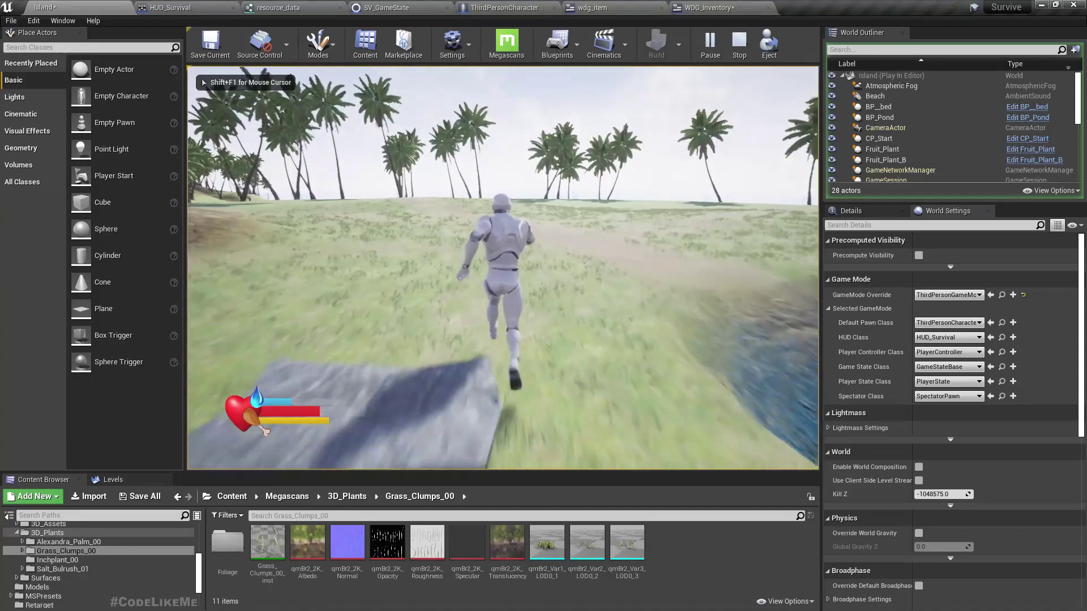
{"action": "key", "text": "i"}
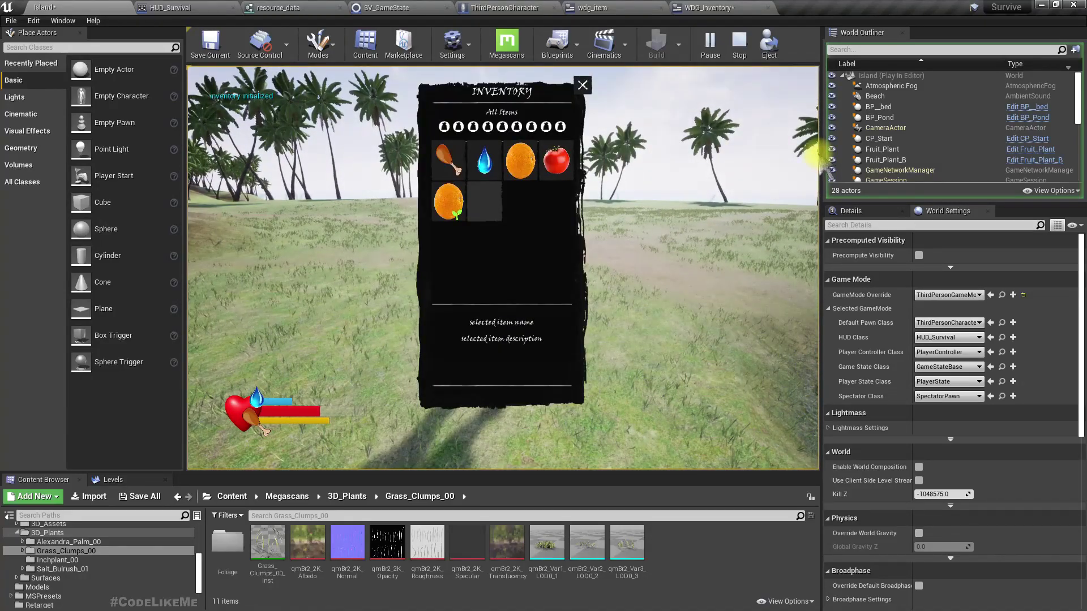
{"action": "key", "text": "i"}
{"action": "key", "text": "Escape"}
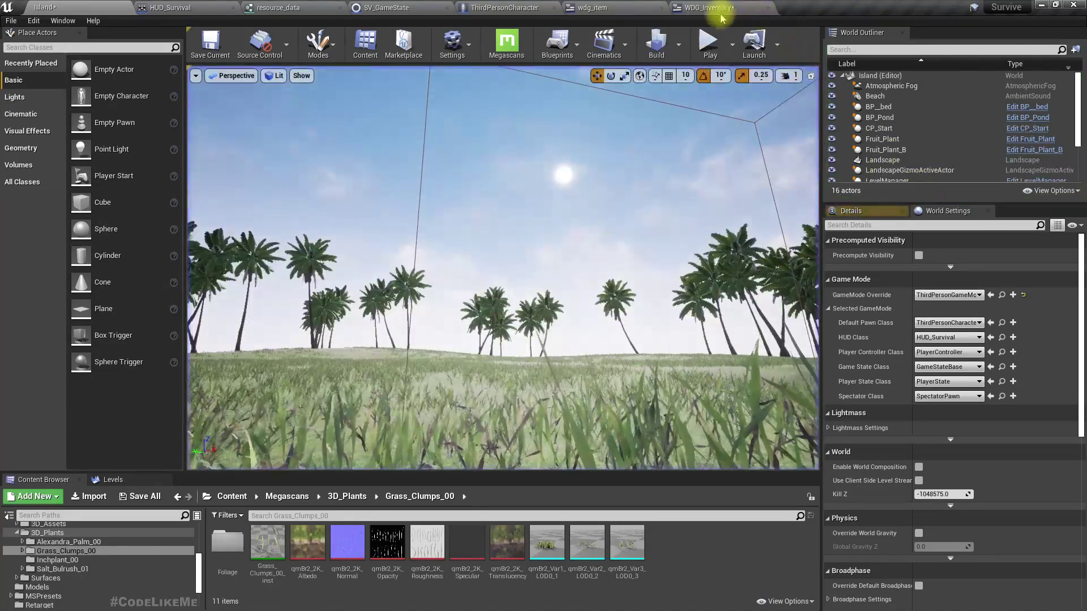
Make the Consume button's label in WDG_Inventory a variable named btn action text, then compile and save everything
{"action": "left_click", "coordinate": [610, 6]}
{"action": "left_click", "coordinate": [686, 6]}
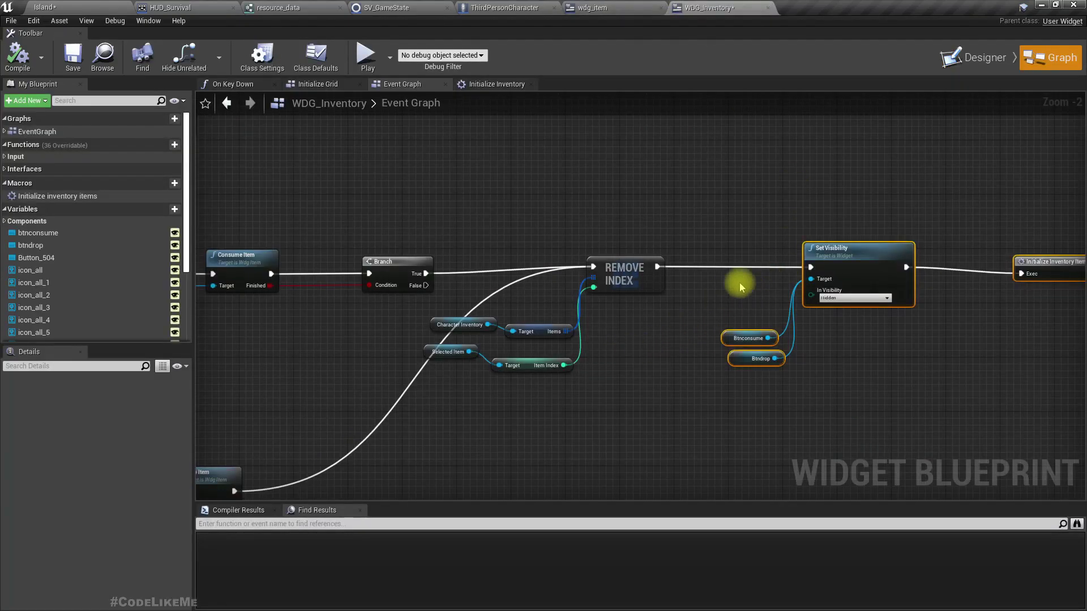
{"action": "right_click_drag", "start_coordinate": [740, 287], "coordinate": [654, 283]}
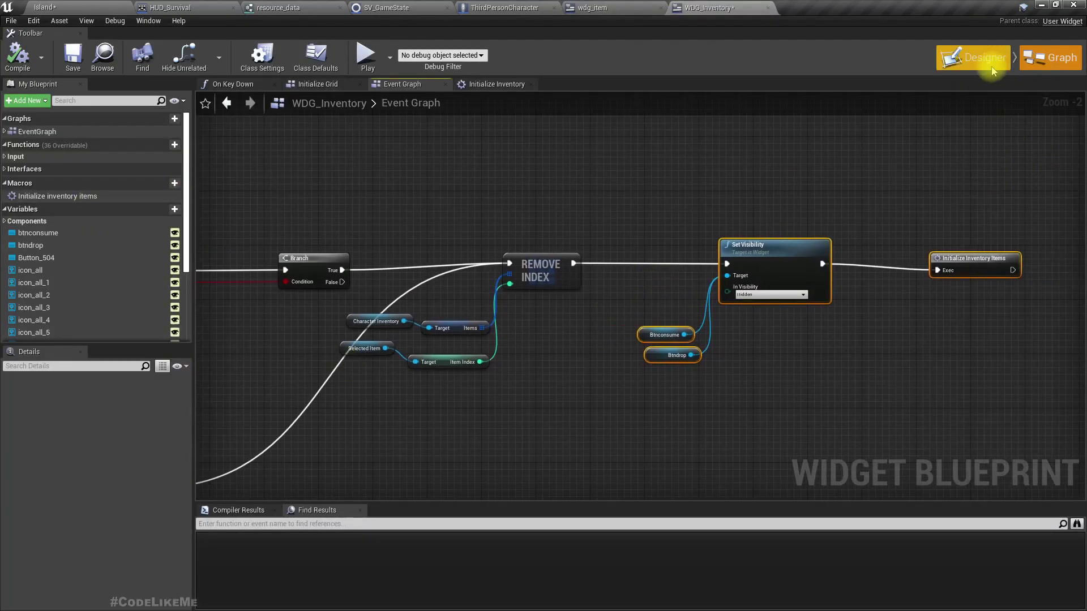
{"action": "left_click", "coordinate": [991, 68]}
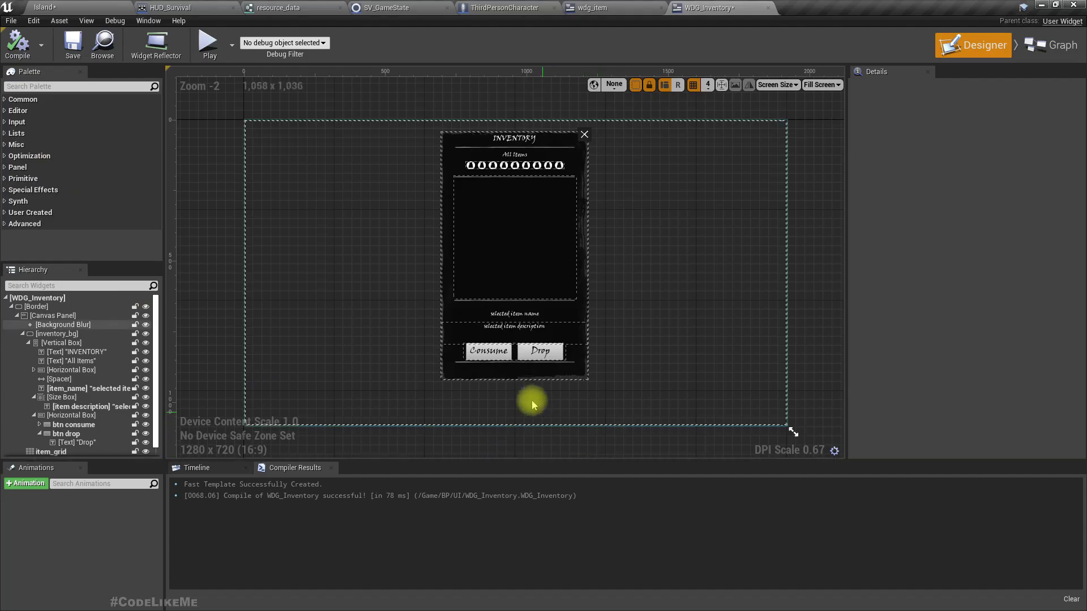
{"action": "left_click", "coordinate": [486, 351]}
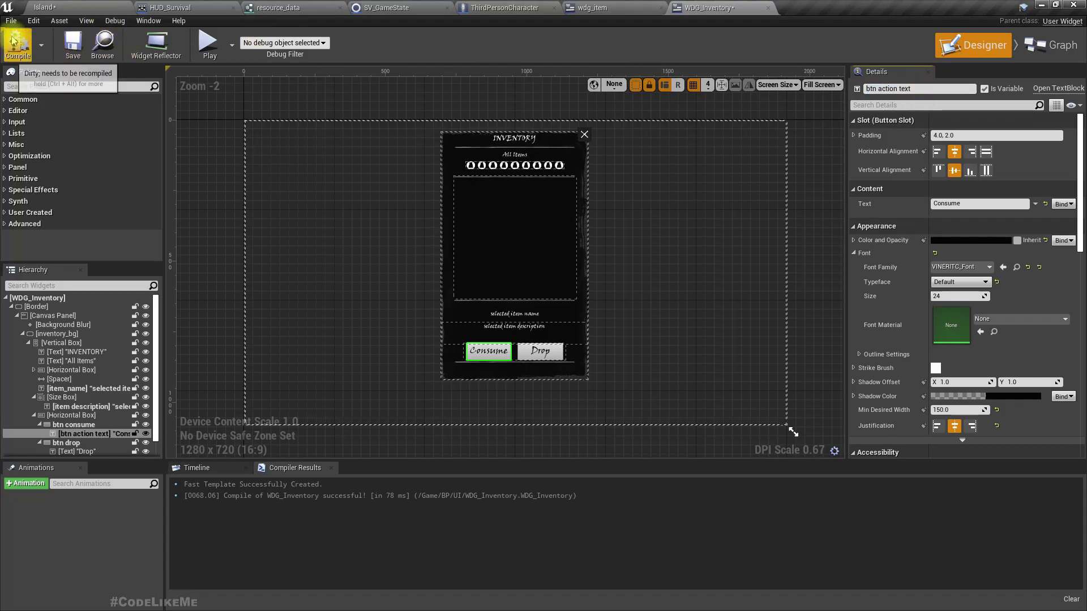
{"action": "left_click", "coordinate": [1033, 48]}
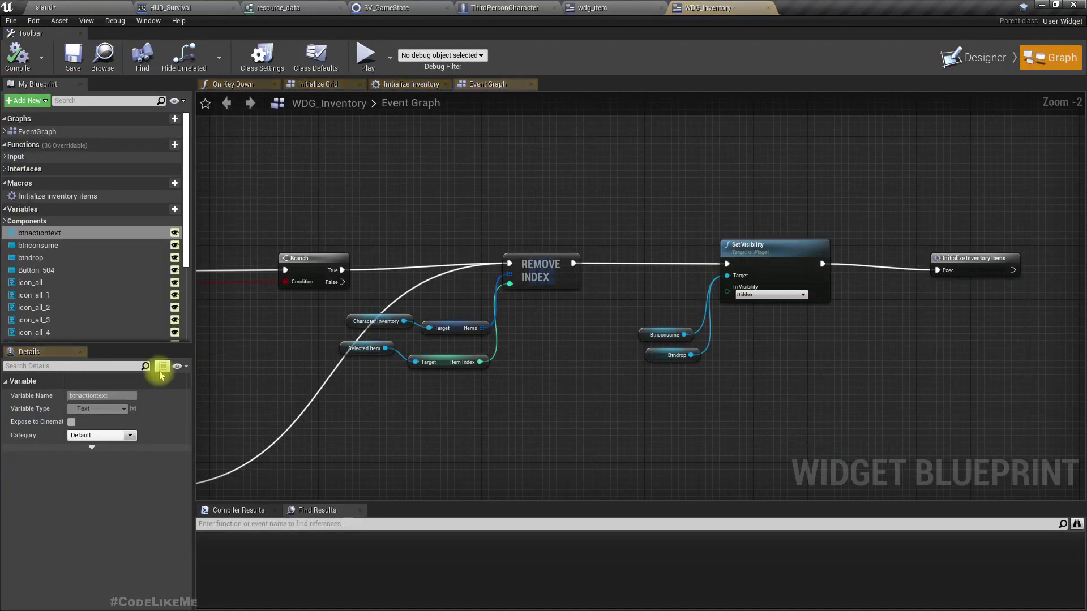
{"action": "key", "text": "ctrl+shift+s"}
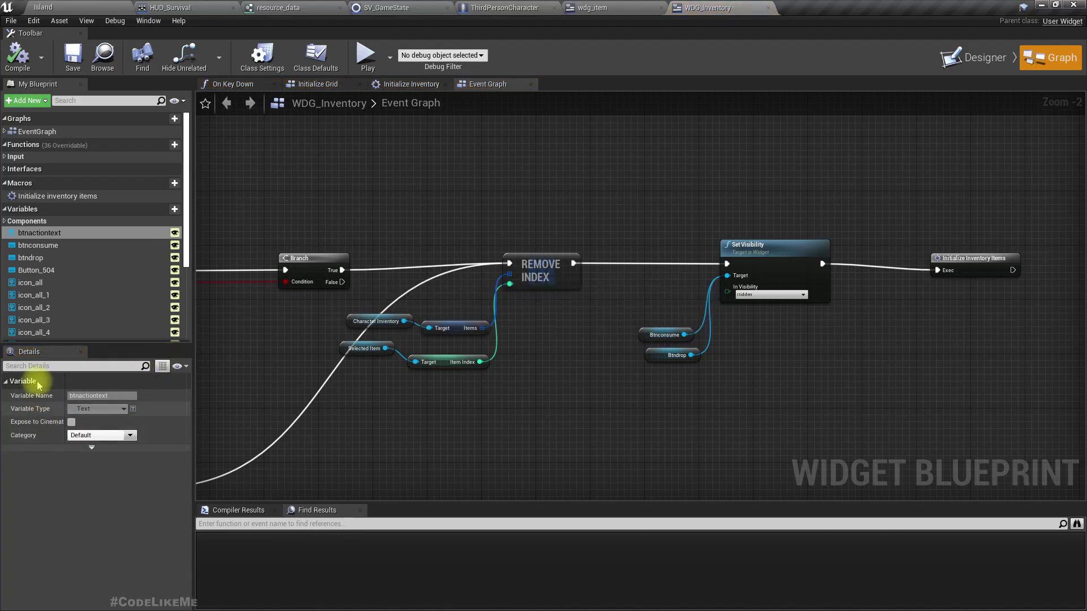
Add a Btnactiontext getter after Remove Index and move the hiding Set Visibility node with its button getters farther away
{"action": "left_click_drag", "start_coordinate": [31, 238], "coordinate": [613, 305]}
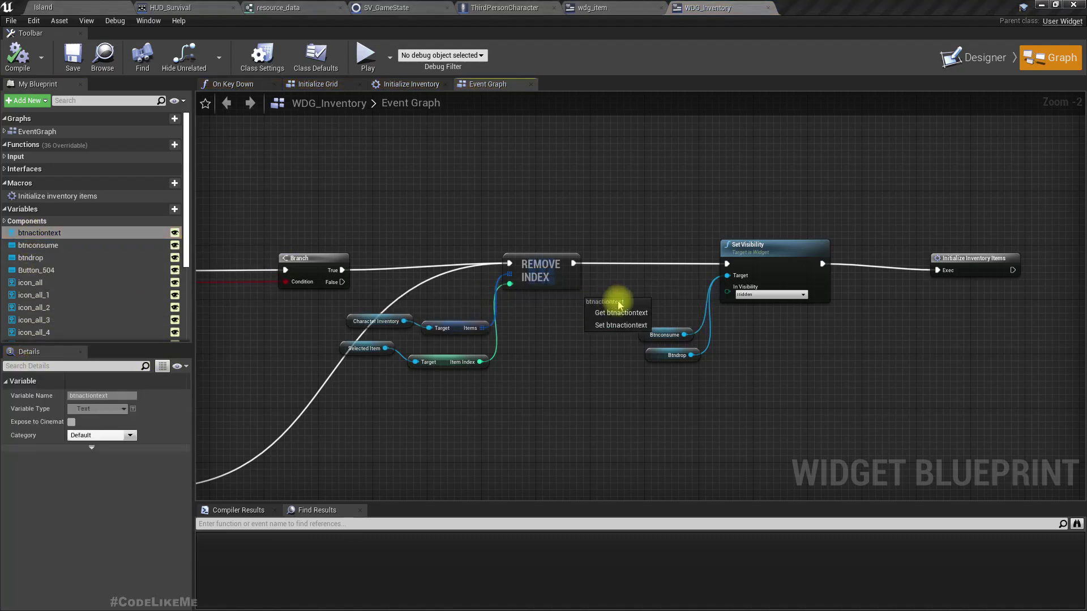
{"action": "left_click", "coordinate": [621, 313]}
{"action": "left_click_drag", "start_coordinate": [695, 243], "coordinate": [791, 381]}
{"action": "left_click_drag", "start_coordinate": [691, 285], "coordinate": [803, 402]}
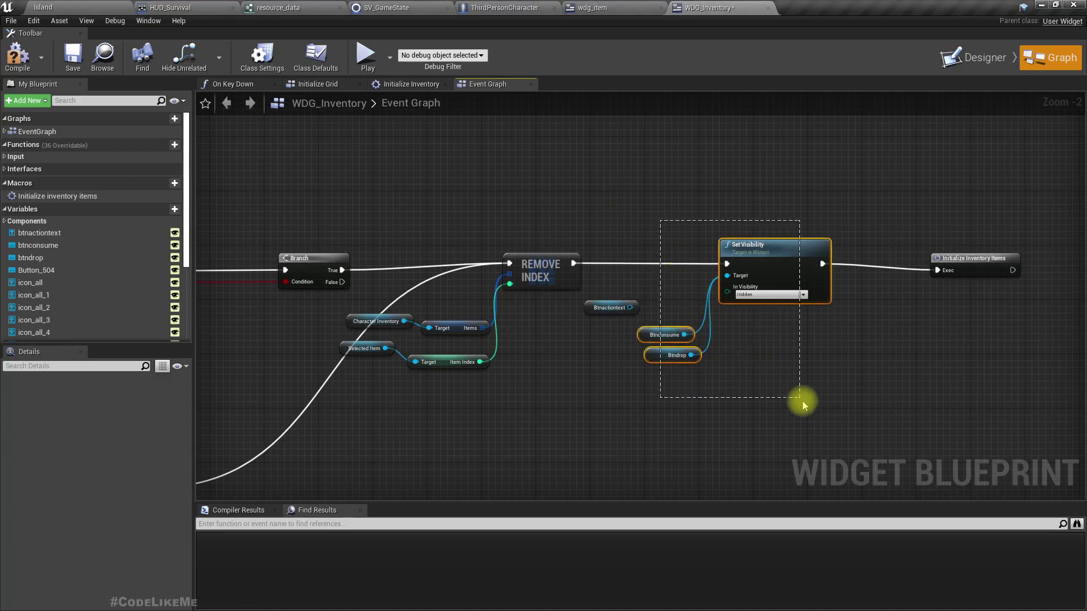
{"action": "left_click_drag", "start_coordinate": [768, 275], "coordinate": [842, 282]}
{"action": "scroll", "coordinate": [609, 303], "scroll_direction": "up", "scroll_amount": 2}
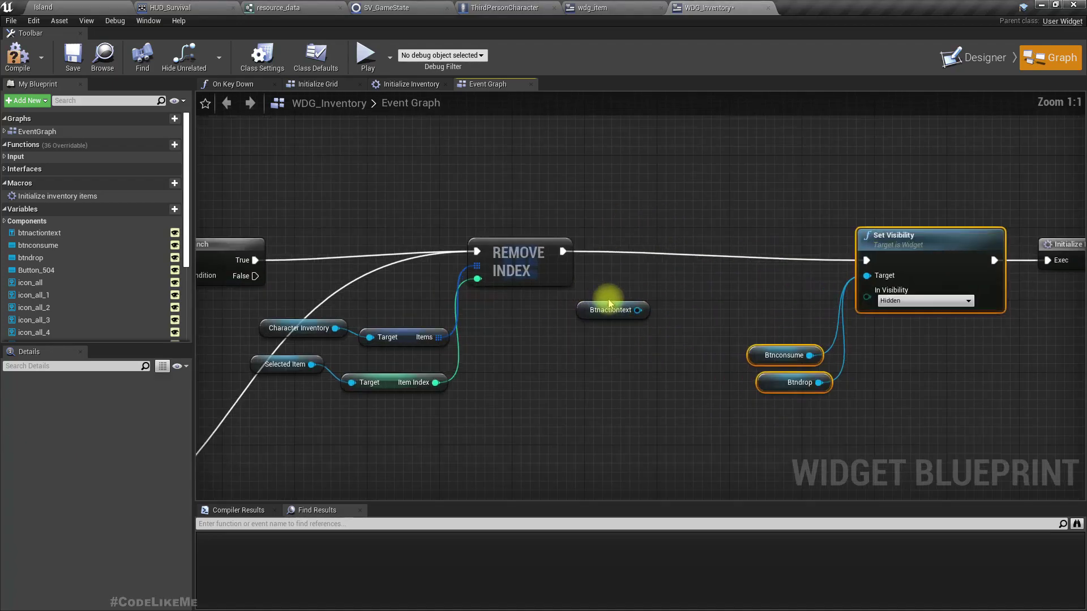
Add a SetText (Text) node targeting Btnactiontext and wire it between Remove Index and Set Visibility
{"action": "left_click_drag", "start_coordinate": [637, 310], "coordinate": [659, 284]}
{"action": "type", "text": "set text"}
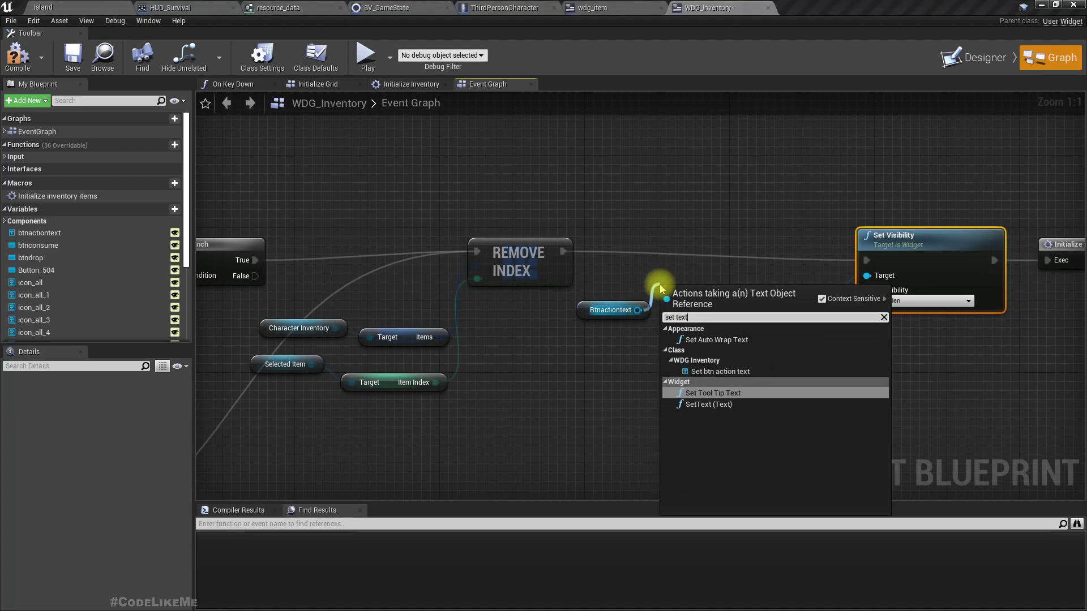
{"action": "key", "text": "Down"}
{"action": "key", "text": "Return"}
{"action": "left_click_drag", "start_coordinate": [689, 313], "coordinate": [563, 251]}
{"action": "left_click_drag", "start_coordinate": [825, 251], "coordinate": [866, 261]}
{"action": "left_click_drag", "start_coordinate": [780, 242], "coordinate": [734, 251]}
Reconnect Remove Index directly to the hiding Set Visibility node and break the SetText node's link to it
{"action": "scroll", "coordinate": [711, 335], "scroll_direction": "down", "scroll_amount": 6}
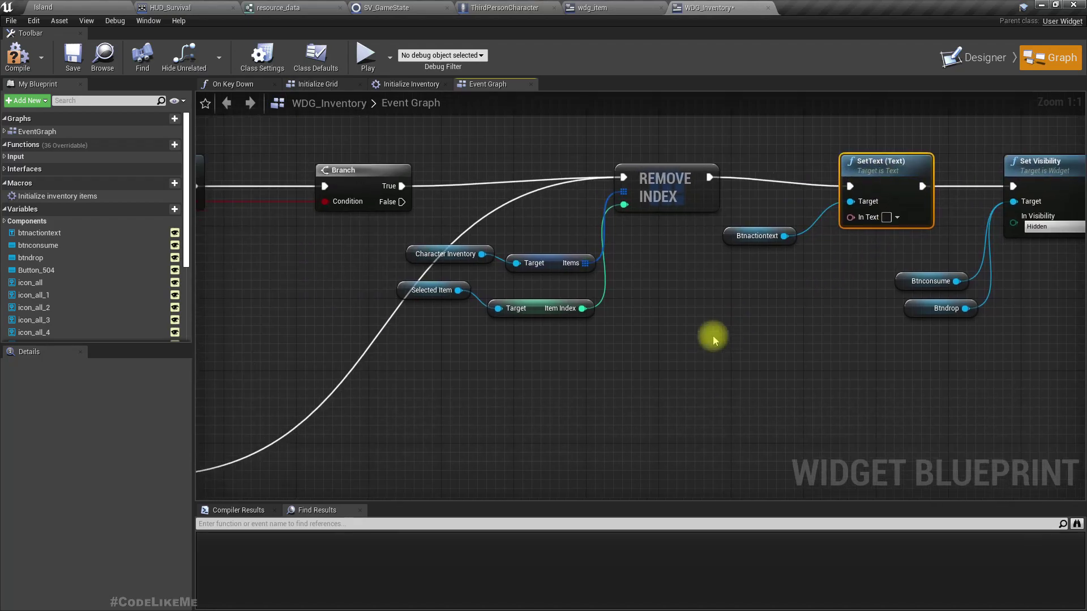
{"action": "scroll", "coordinate": [493, 314], "scroll_direction": "up", "scroll_amount": 4}
{"action": "right_click_drag", "start_coordinate": [457, 286], "coordinate": [52, 307]}
{"action": "right_click_drag", "start_coordinate": [889, 314], "coordinate": [721, 330]}
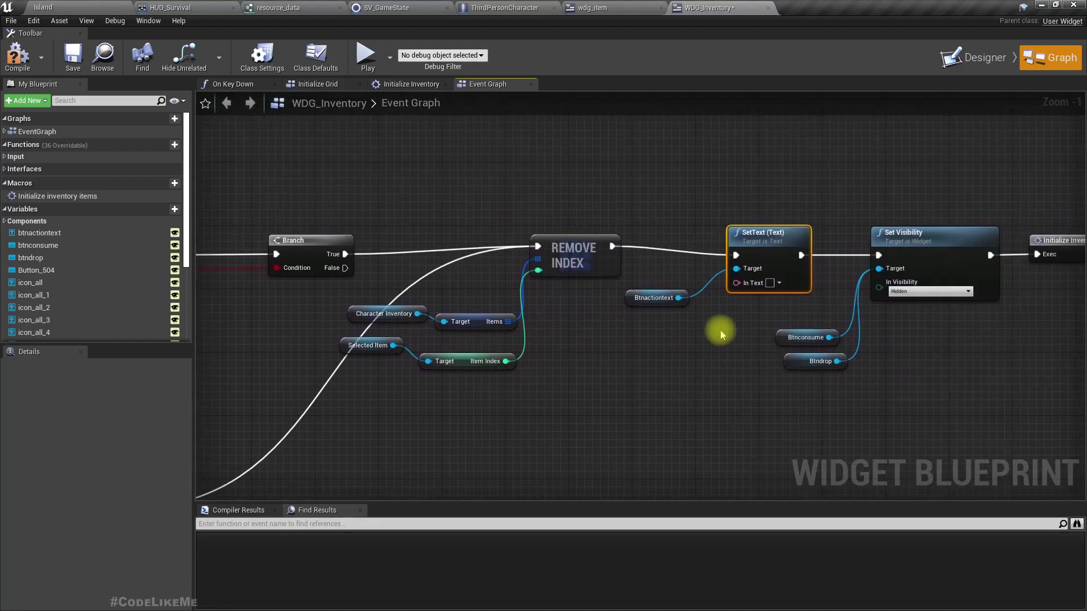
{"action": "left_click_drag", "start_coordinate": [662, 222], "coordinate": [762, 333]}
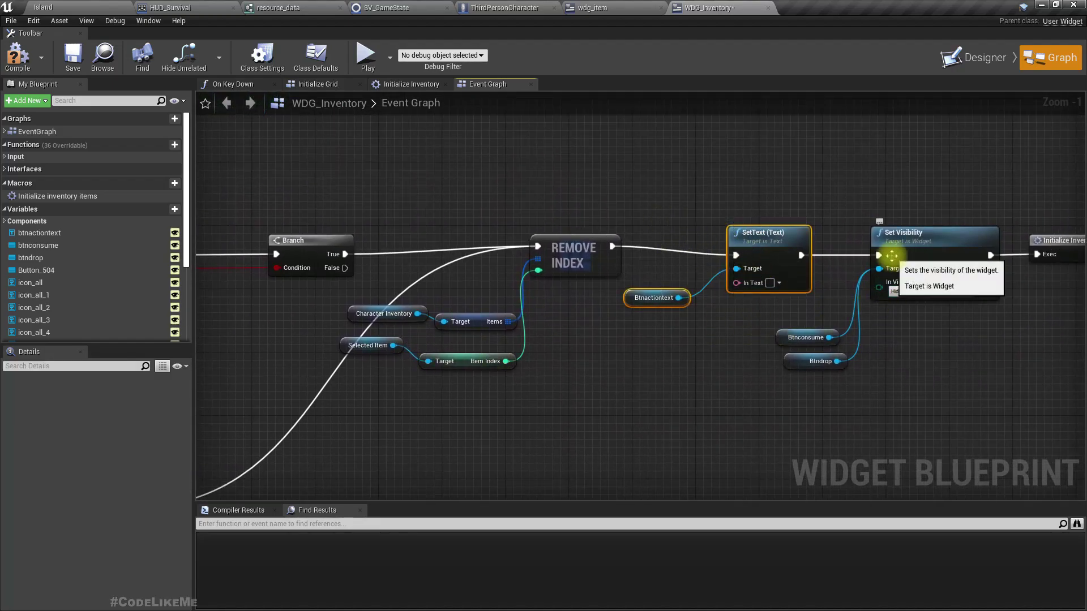
{"action": "left_click_drag", "start_coordinate": [878, 255], "coordinate": [613, 246]}
{"action": "right_click", "coordinate": [802, 256]}
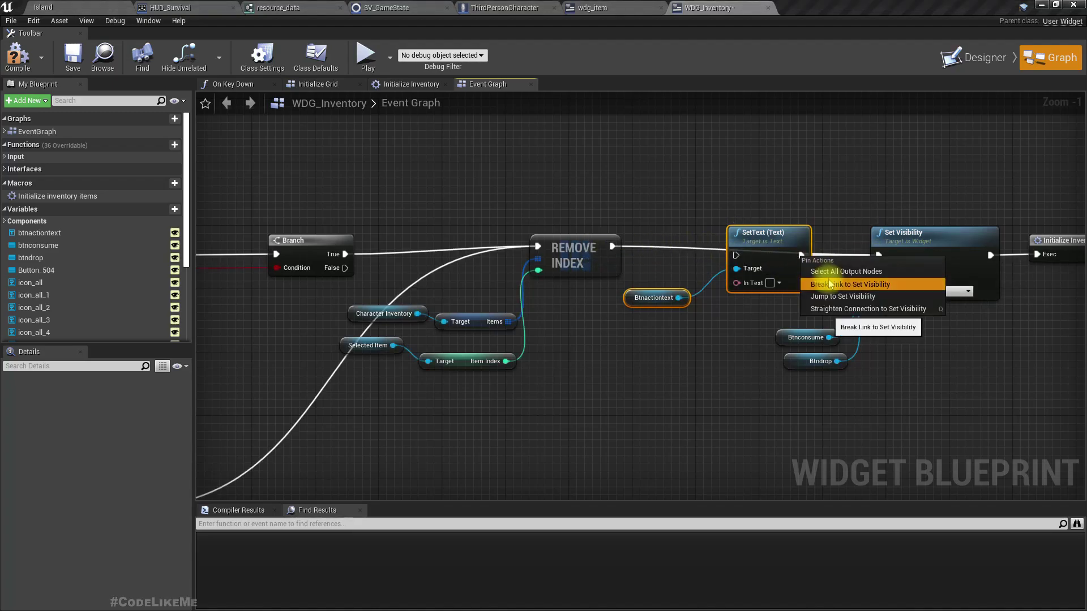
{"action": "left_click", "coordinate": [827, 285]}
Move the SetText node and its Btnactiontext getter to the item-selection chain, near Print String and the showing Set Visibility node
{"action": "scroll", "coordinate": [742, 350], "scroll_direction": "down", "scroll_amount": 6}
{"action": "scroll", "coordinate": [527, 324], "scroll_direction": "up", "scroll_amount": 4}
{"action": "right_click_drag", "start_coordinate": [603, 282], "coordinate": [425, 598]}
{"action": "right_click_drag", "start_coordinate": [645, 500], "coordinate": [449, 315]}
{"action": "scroll", "coordinate": [529, 322], "scroll_direction": "down", "scroll_amount": 4}
{"action": "scroll", "coordinate": [529, 323], "scroll_direction": "up", "scroll_amount": 1}
{"action": "scroll", "coordinate": [627, 155], "scroll_direction": "up", "scroll_amount": 1}
{"action": "left_click_drag", "start_coordinate": [509, 473], "coordinate": [541, 177]}
{"action": "right_click_drag", "start_coordinate": [427, 165], "coordinate": [513, 182]}
{"action": "scroll", "coordinate": [622, 279], "scroll_direction": "up", "scroll_amount": 2}
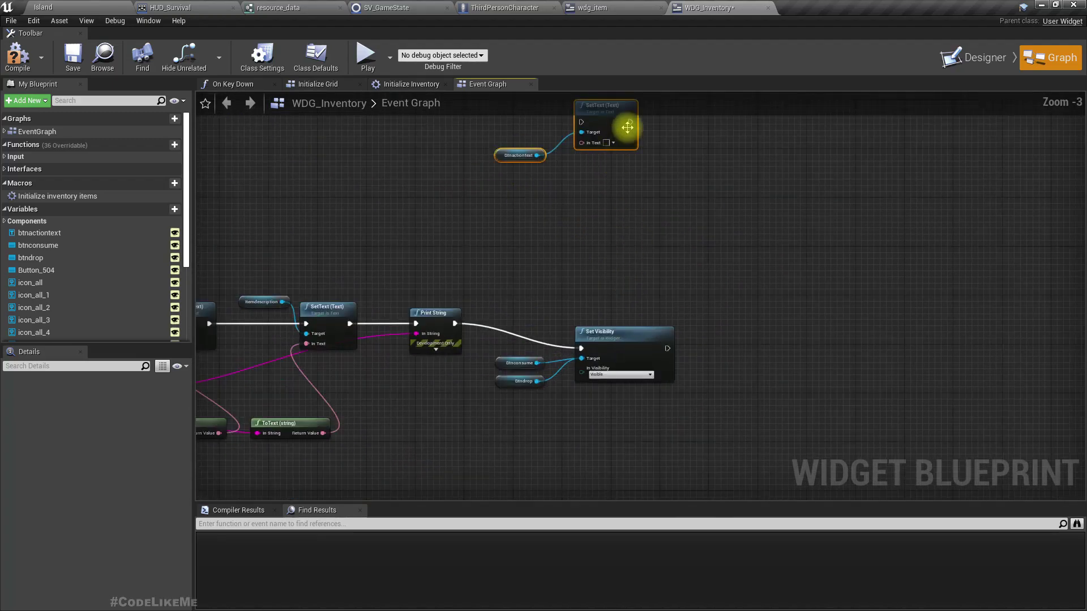
{"action": "left_click_drag", "start_coordinate": [620, 121], "coordinate": [507, 419]}
Shift the showing Set Visibility node and its button getters away from Print String and place the SetText pair in the gap
{"action": "left_click_drag", "start_coordinate": [655, 407], "coordinate": [494, 309]}
{"action": "left_click_drag", "start_coordinate": [650, 364], "coordinate": [755, 340]}
{"action": "left_click_drag", "start_coordinate": [400, 415], "coordinate": [487, 476]}
{"action": "left_click_drag", "start_coordinate": [522, 410], "coordinate": [573, 344]}
{"action": "scroll", "coordinate": [532, 350], "scroll_direction": "up", "scroll_amount": 3}
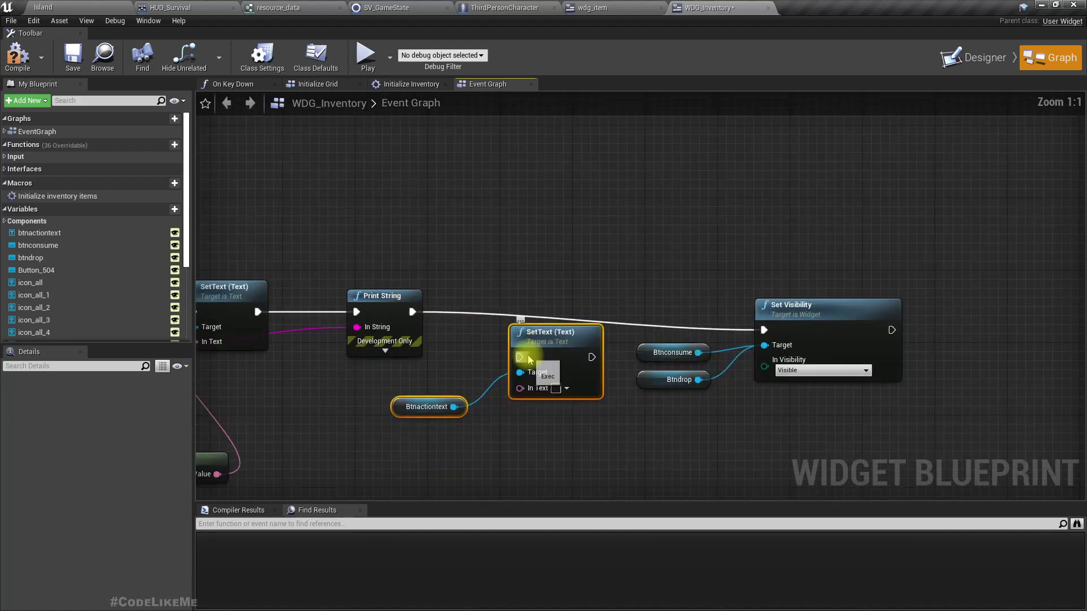
Wire the Btnactiontext SetText node between Print String and Set Visibility, and align it with the chain
{"action": "left_click_drag", "start_coordinate": [493, 342], "coordinate": [413, 312]}
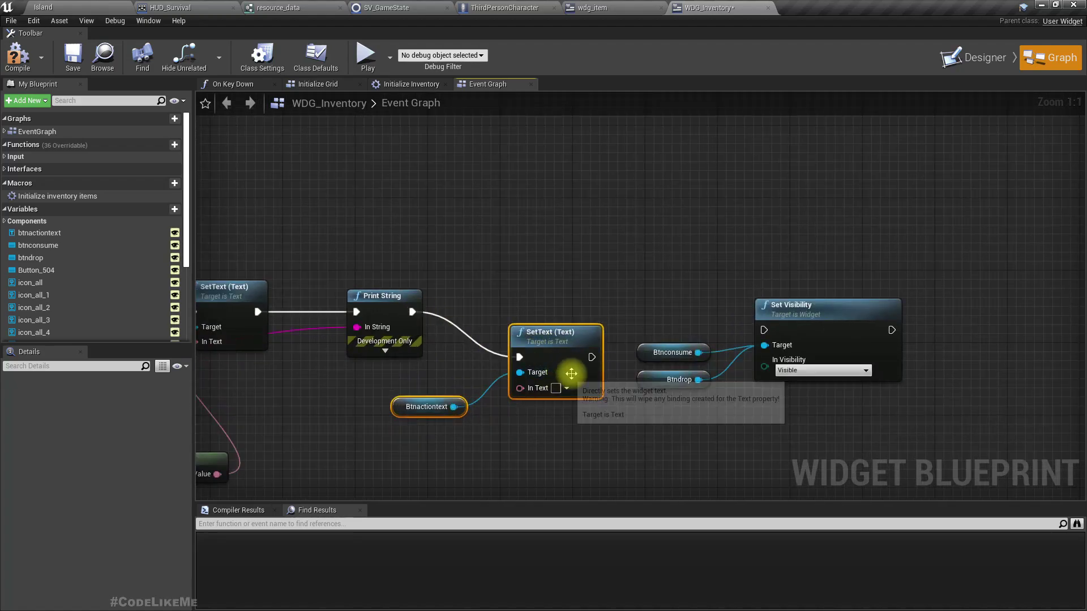
{"action": "left_click_drag", "start_coordinate": [590, 359], "coordinate": [764, 330]}
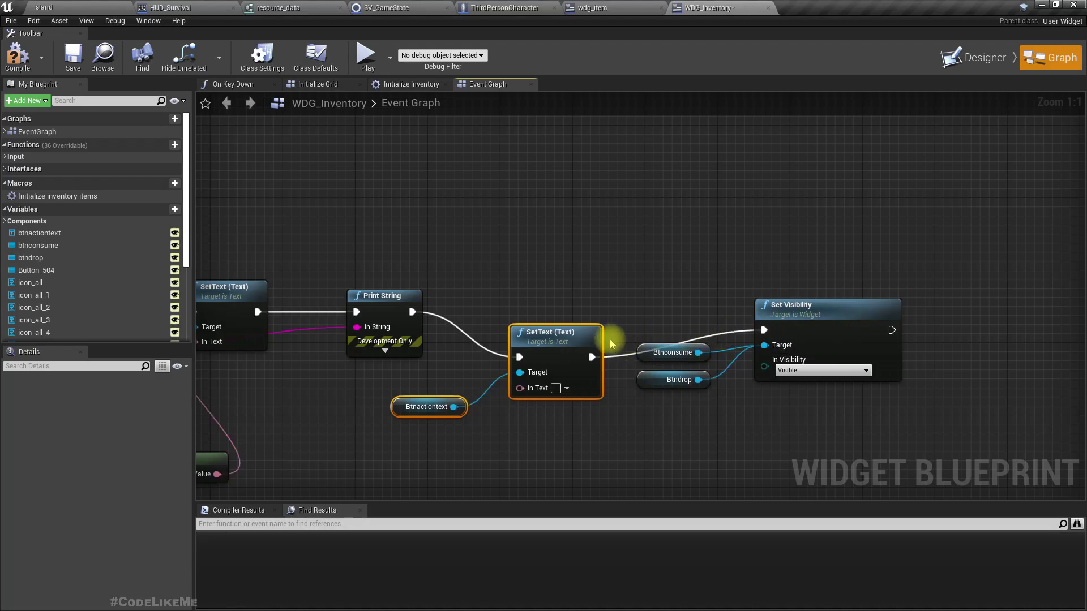
{"action": "left_click_drag", "start_coordinate": [571, 329], "coordinate": [581, 292]}
Add an Enum to String conversion from the Action output of Break resource_data
{"action": "right_click_drag", "start_coordinate": [449, 425], "coordinate": [1086, 269]}
{"action": "right_click_drag", "start_coordinate": [531, 254], "coordinate": [463, 252]}
{"action": "left_click", "coordinate": [476, 289]}
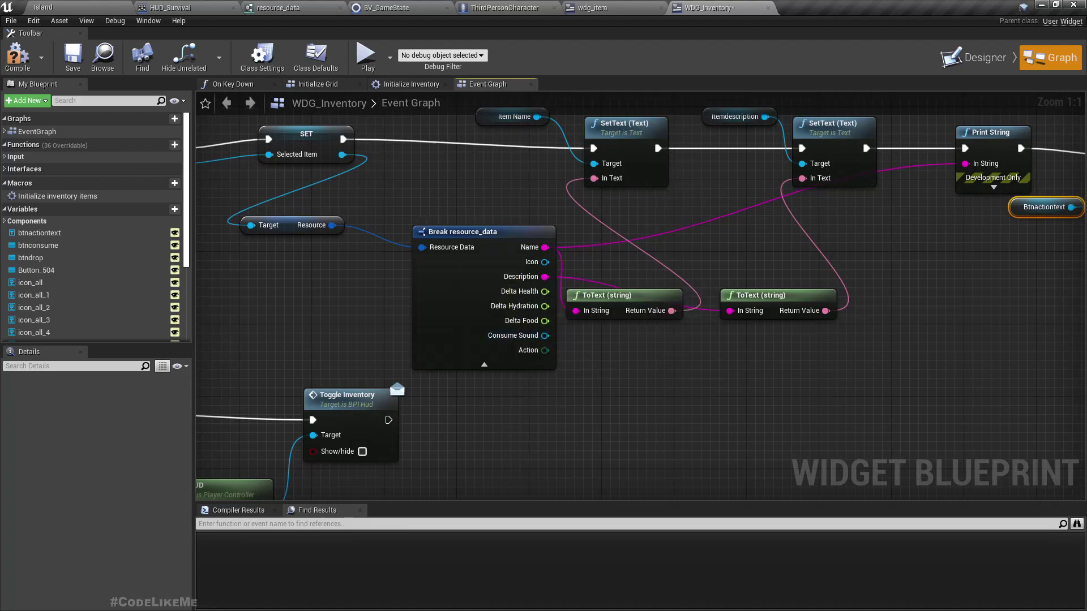
{"action": "right_click_drag", "start_coordinate": [567, 358], "coordinate": [404, 341]}
{"action": "left_click_drag", "start_coordinate": [382, 333], "coordinate": [509, 354]}
{"action": "type", "text": "to stri"}
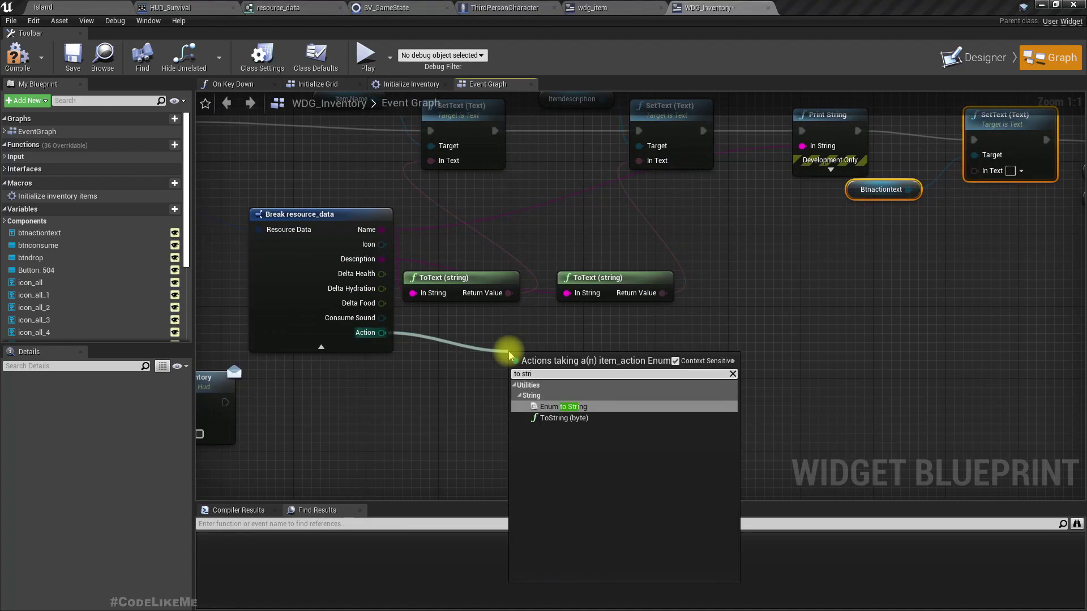
{"action": "key", "text": "Return"}
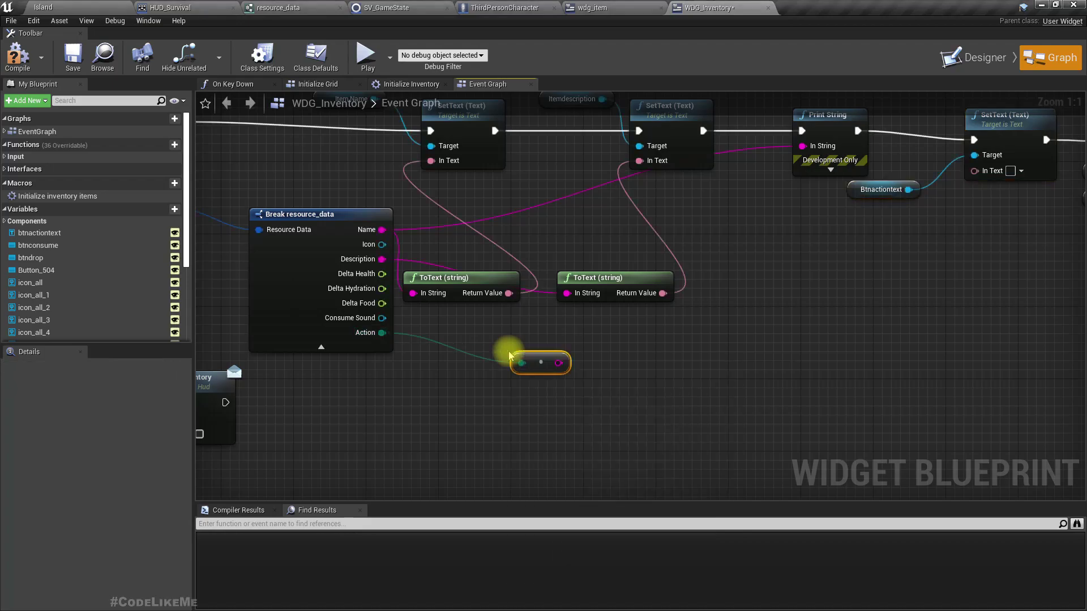
Feed the converted action string into the Btnactiontext SetText node's In Text, tidy the conversion node's position, and compile
{"action": "right_click_drag", "start_coordinate": [831, 435], "coordinate": [740, 506]}
{"action": "left_click_drag", "start_coordinate": [467, 434], "coordinate": [883, 240]}
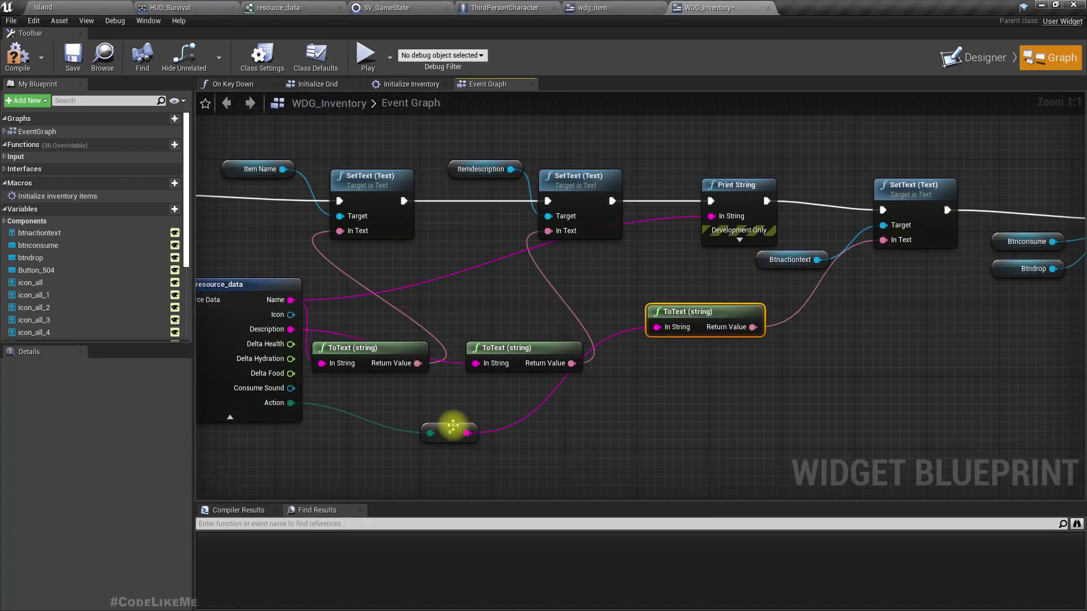
{"action": "left_click_drag", "start_coordinate": [454, 425], "coordinate": [591, 398]}
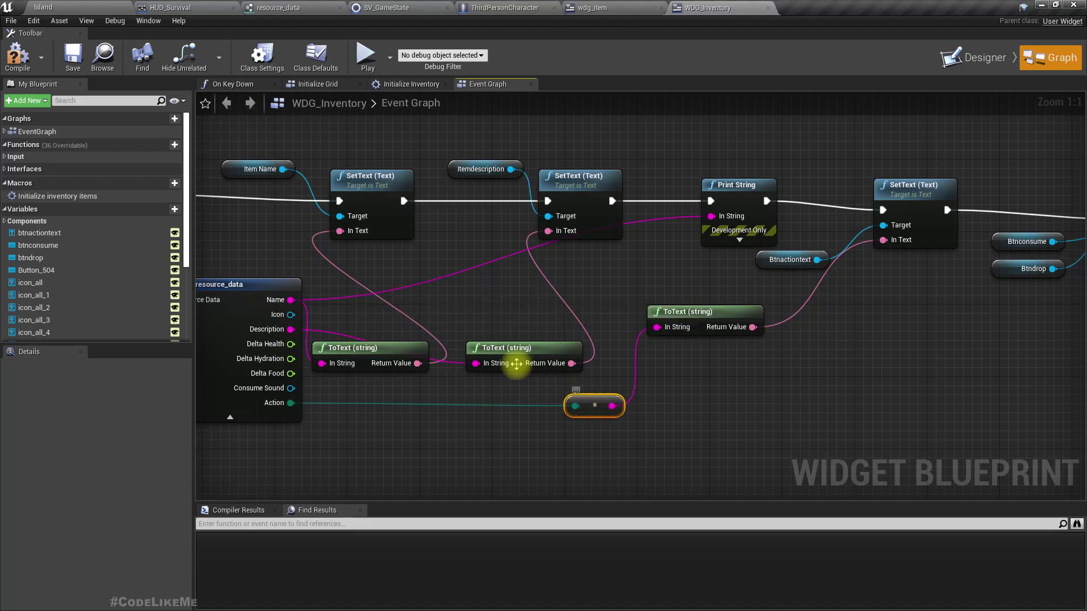
{"action": "left_click", "coordinate": [13, 57]}
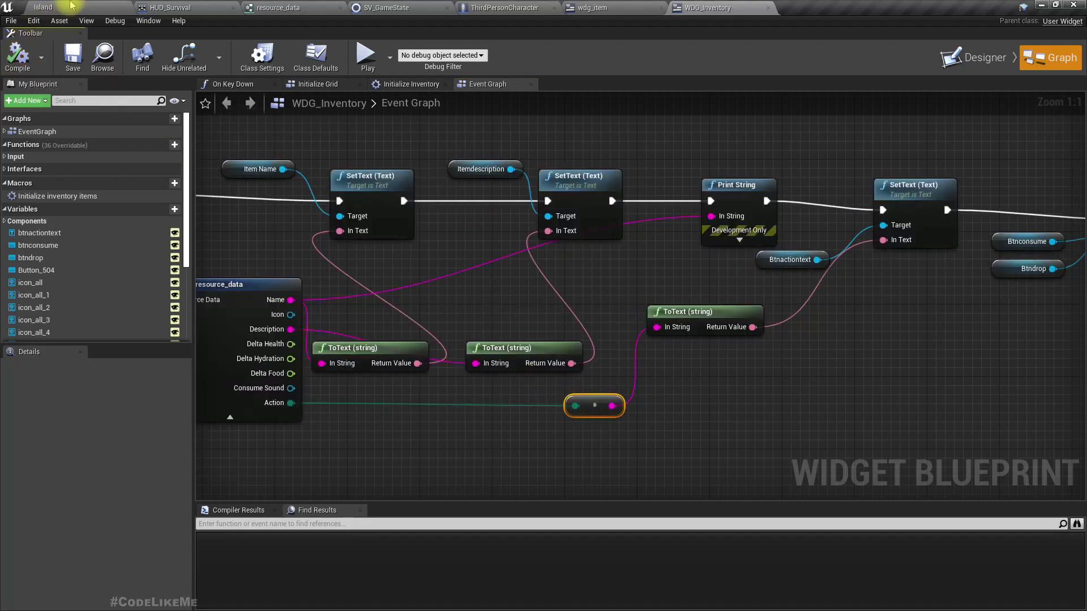
Switch to the Island level, start a full-screen play-test, and walk the character forward
{"action": "left_click", "coordinate": [72, 5]}
{"action": "scroll", "coordinate": [444, 189], "scroll_direction": "up", "scroll_amount": 3}
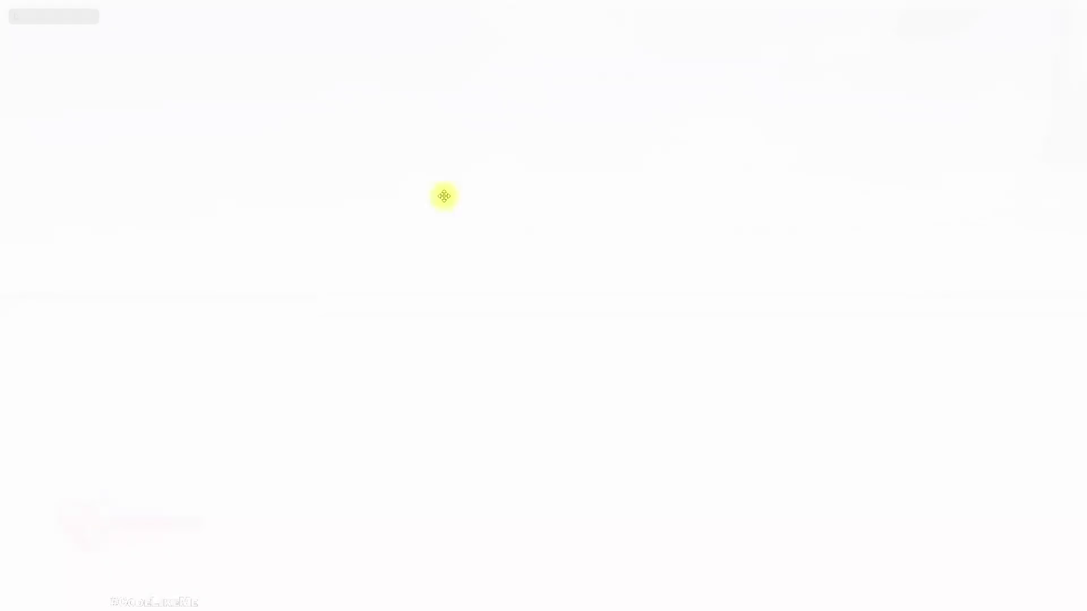
{"action": "key", "text": "Escape"}
{"action": "mouse_move", "coordinate": [532, 320]}
{"action": "right_mouse_down"}
{"action": "mouse_move", "coordinate": [498, 334]}
{"action": "mouse_move", "coordinate": [496, 351]}
{"action": "mouse_move", "coordinate": [535, 326]}
{"action": "right_mouse_up"}
{"action": "key", "text": "alt+p"}
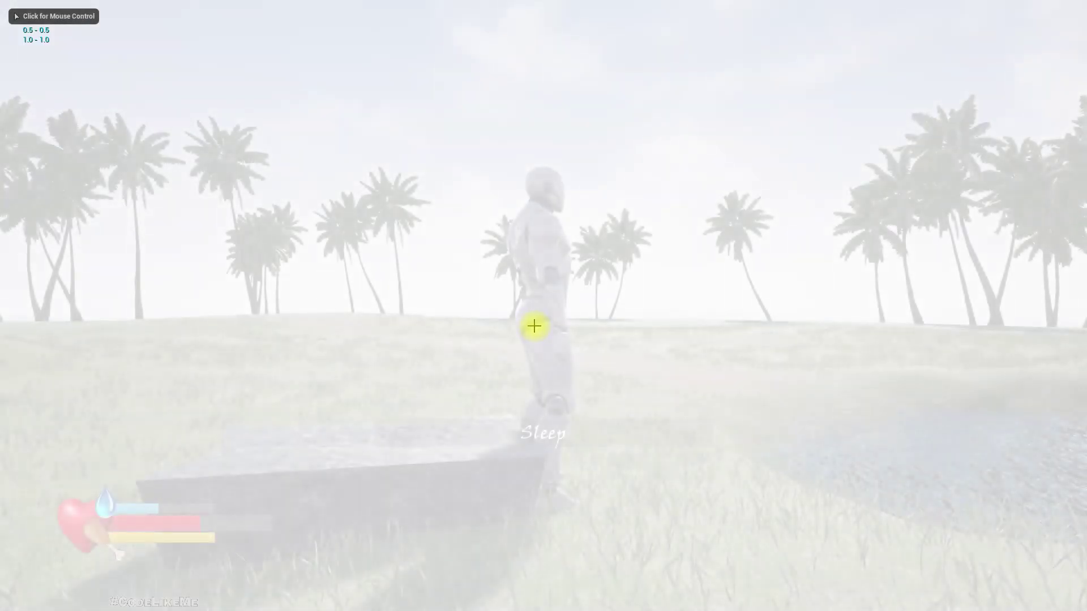
{"action": "key", "text": "w"}
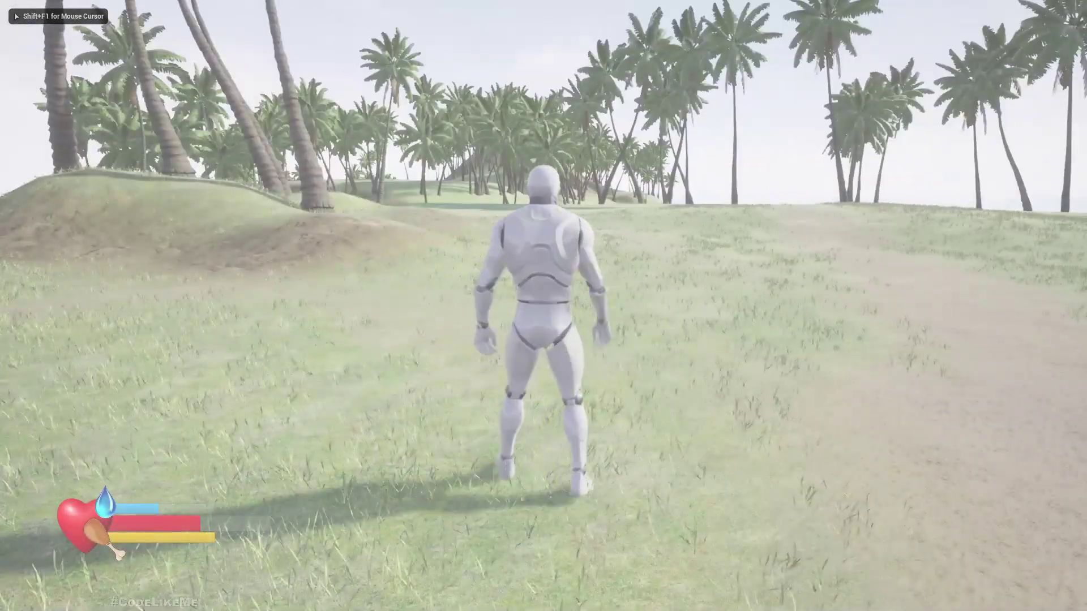
Open the in-game inventory, select Water to check its action button, and then use the Plant action on orange_seed
{"action": "key", "text": "i"}
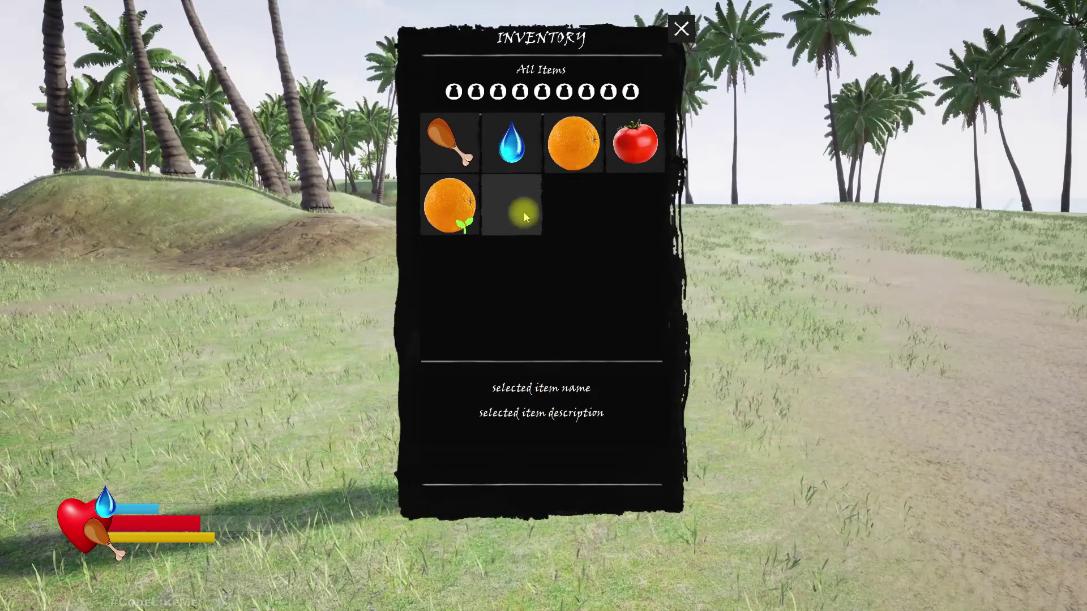
{"action": "left_click", "coordinate": [512, 146]}
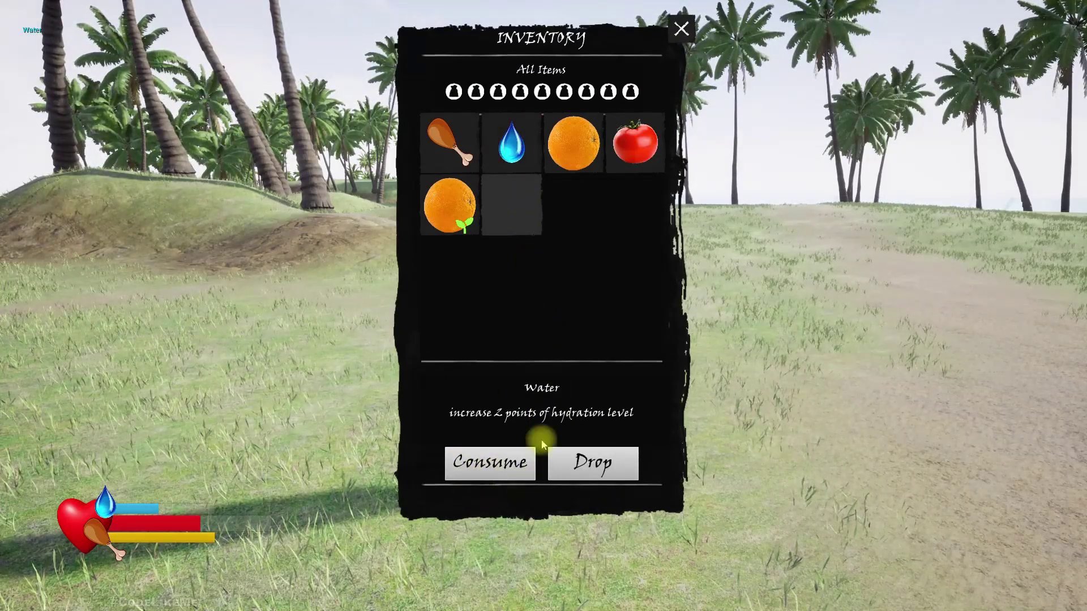
{"action": "left_click", "coordinate": [441, 202]}
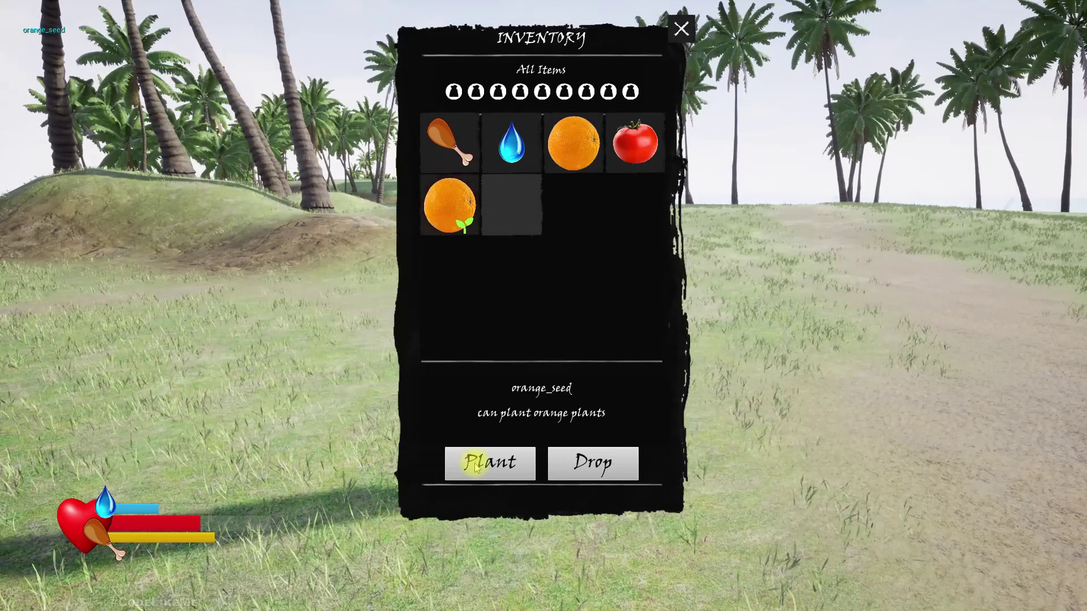
{"action": "left_click", "coordinate": [508, 464]}
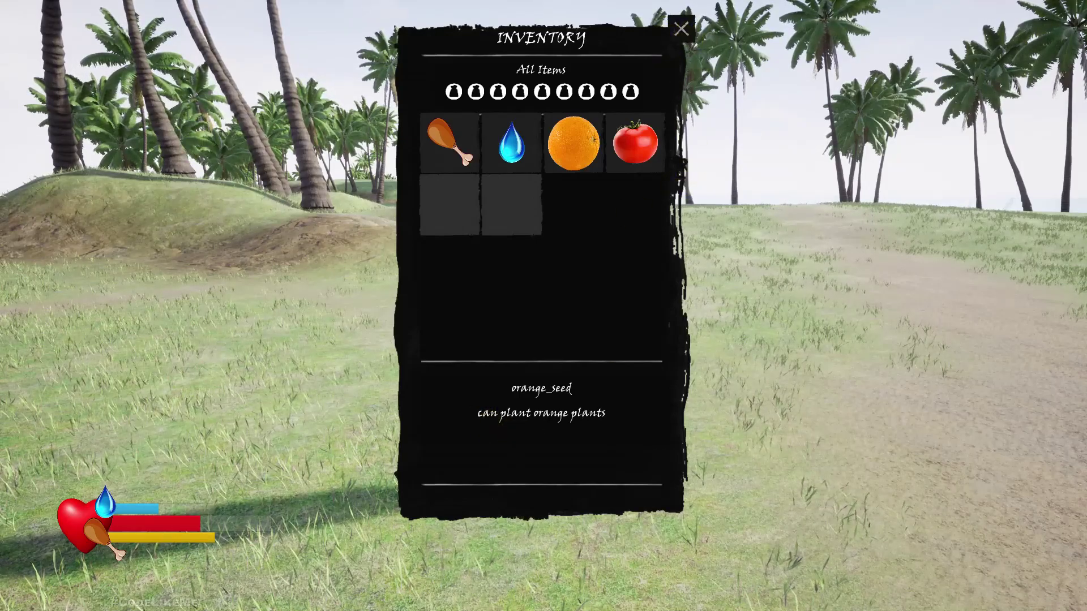
Close the in-game inventory, end the play-test, and return the Island viewport from full screen to the normal editor layout
{"action": "left_click", "coordinate": [688, 37]}
{"action": "key", "text": "Escape"}
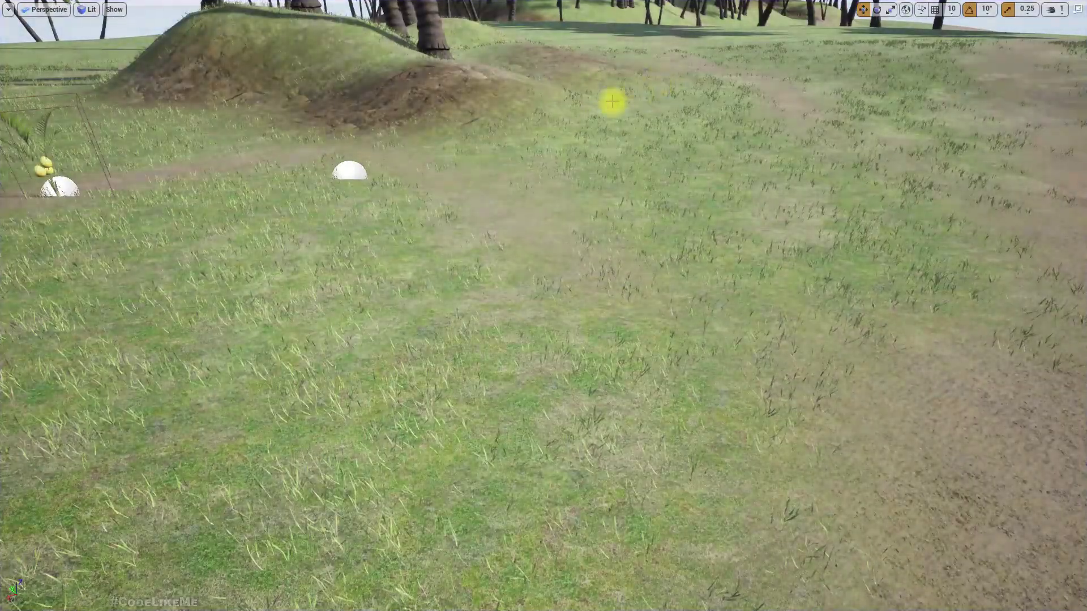
{"action": "key", "text": "F11"}
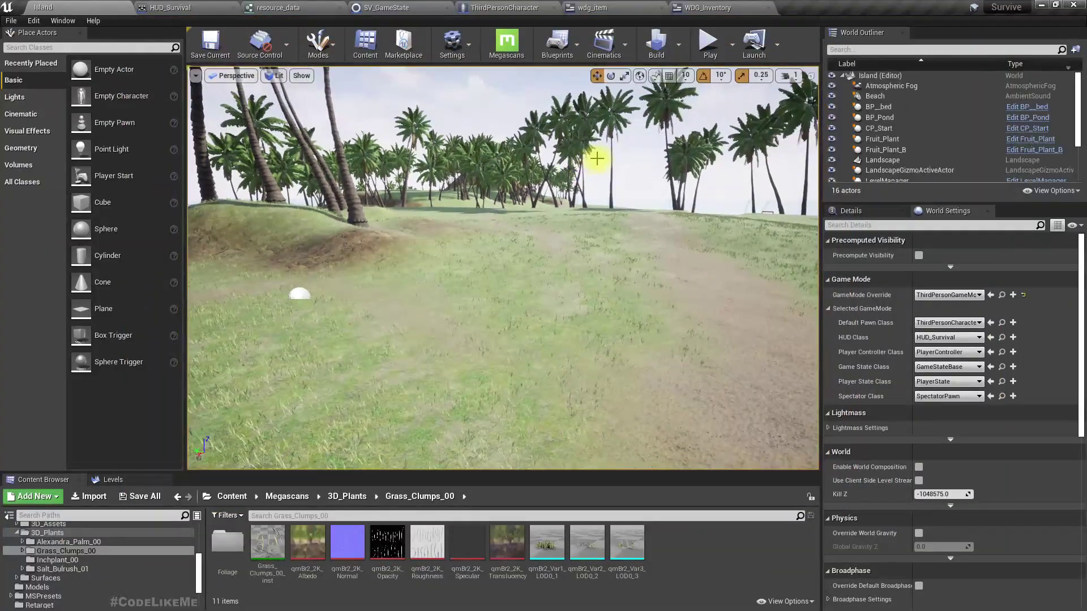
{"action": "right_click_drag", "start_coordinate": [452, 286], "coordinate": [449, 285]}
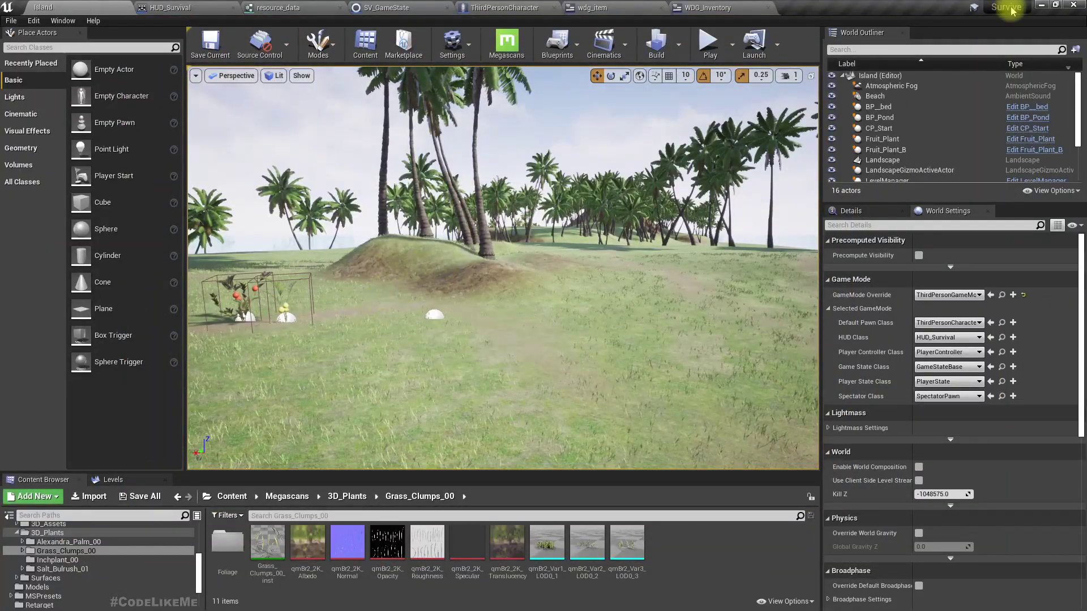
Open WDG_Inventory's Event Graph and examine the nodes following the btnconsume On Clicked event
{"action": "left_click", "coordinate": [589, 7]}
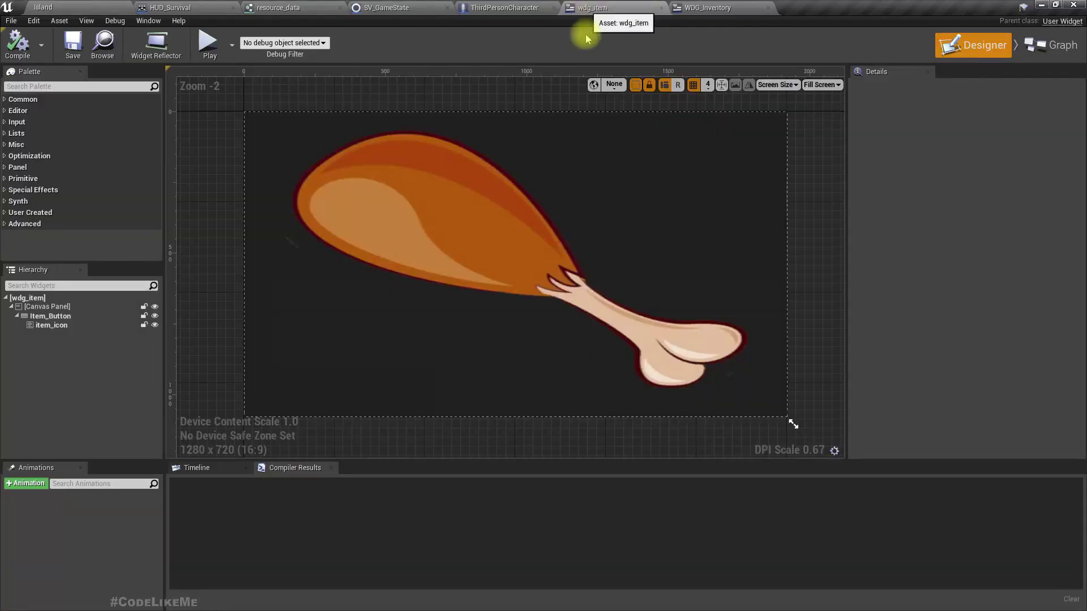
{"action": "left_click", "coordinate": [710, 7]}
{"action": "right_click_drag", "start_coordinate": [900, 356], "coordinate": [820, 213]}
{"action": "scroll", "coordinate": [633, 255], "scroll_direction": "down", "scroll_amount": 7}
{"action": "scroll", "coordinate": [582, 356], "scroll_direction": "up", "scroll_amount": 3}
{"action": "right_click_drag", "start_coordinate": [583, 357], "coordinate": [412, 497]}
{"action": "scroll", "coordinate": [419, 334], "scroll_direction": "up", "scroll_amount": 4}
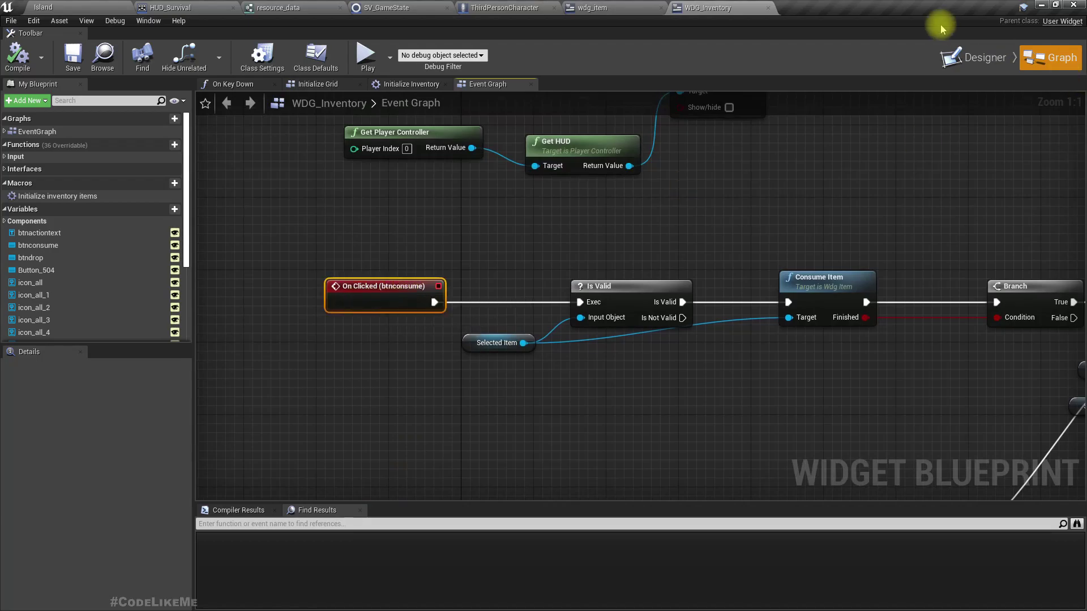
Rename the btn consume button to btn item action in the WDG_Inventory widget design, then compile and save the widget
{"action": "left_click", "coordinate": [979, 58]}
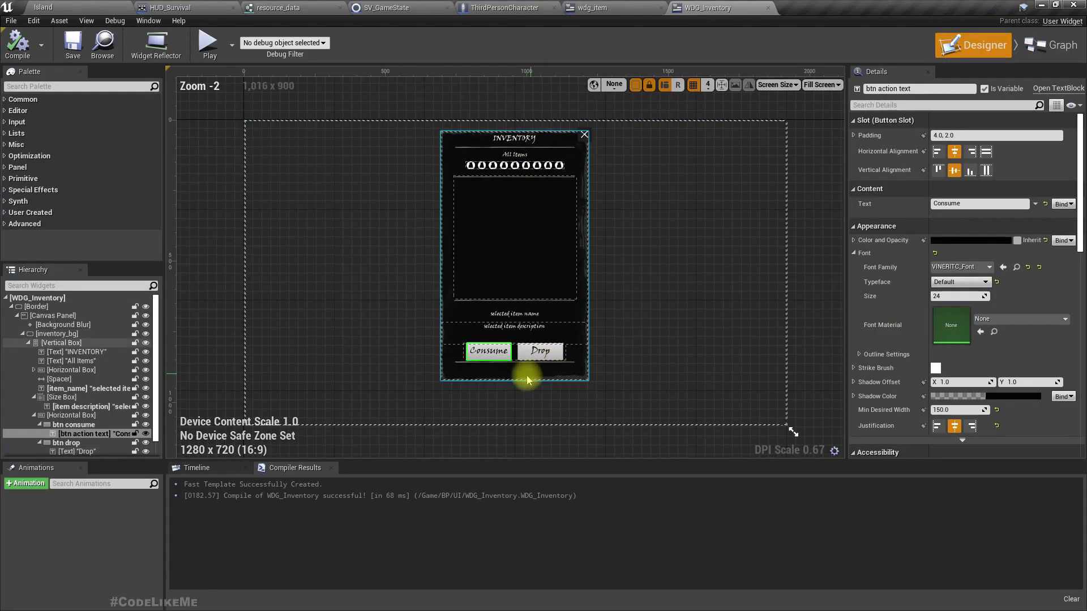
{"action": "left_click", "coordinate": [74, 424]}
{"action": "key", "text": "F2"}
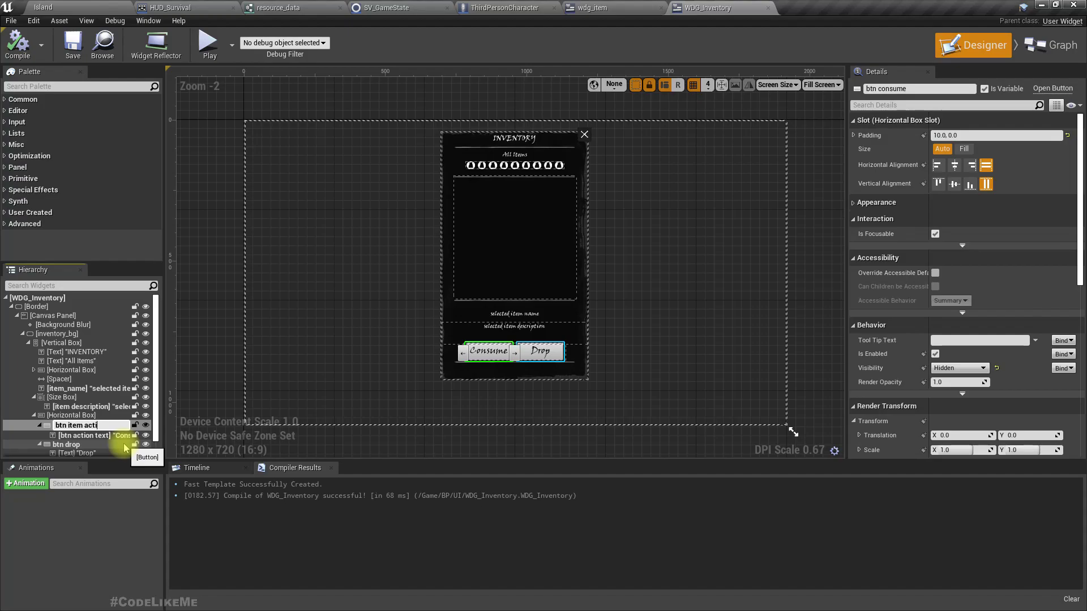
{"action": "key", "text": "Return"}
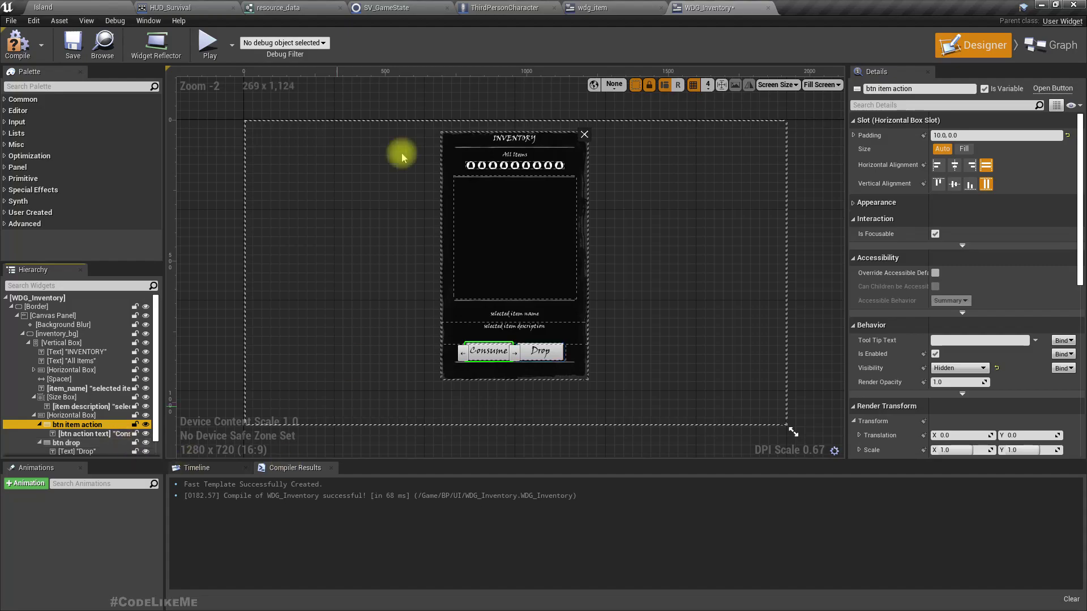
{"action": "left_click", "coordinate": [23, 45]}
{"action": "left_click", "coordinate": [68, 46]}
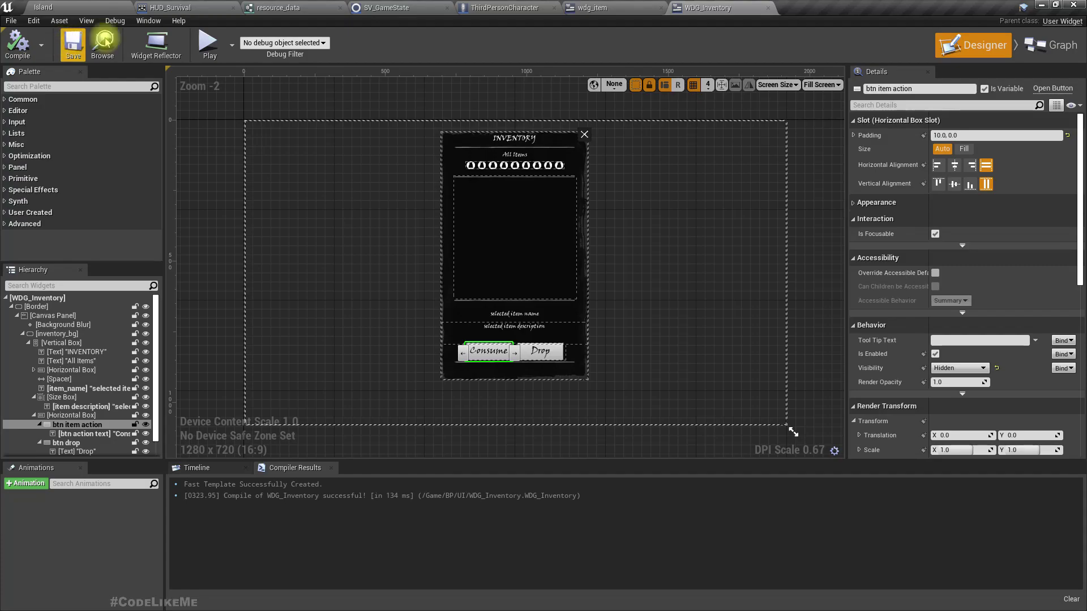
{"action": "left_click", "coordinate": [534, 97]}
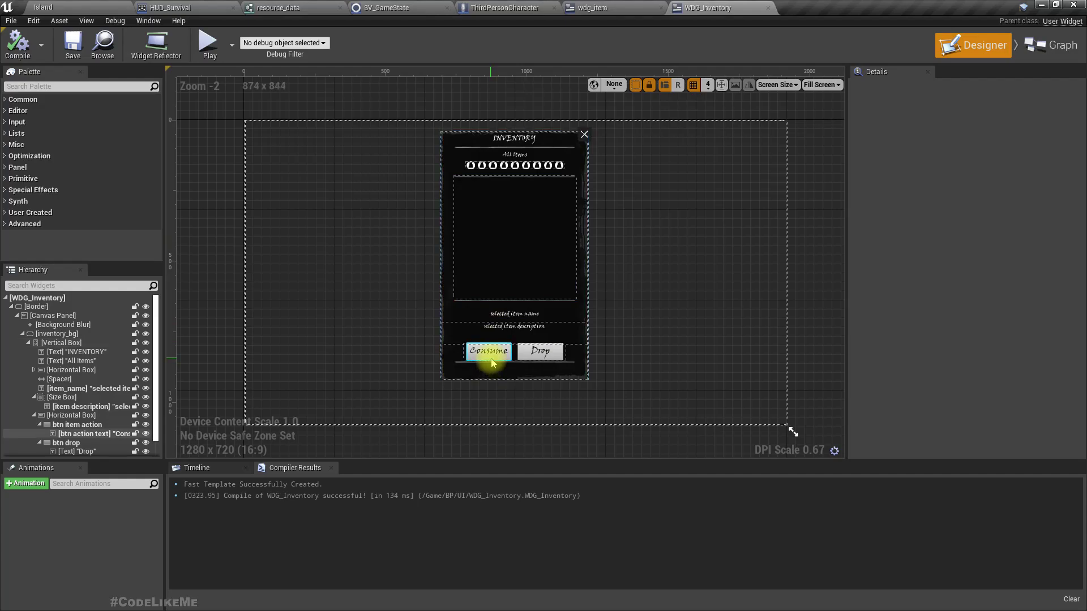
Review the btnitemaction On Clicked logic in the Event Graph, from Is Valid through Consume Item and Branch to Remove Index
{"action": "left_click", "coordinate": [1051, 45]}
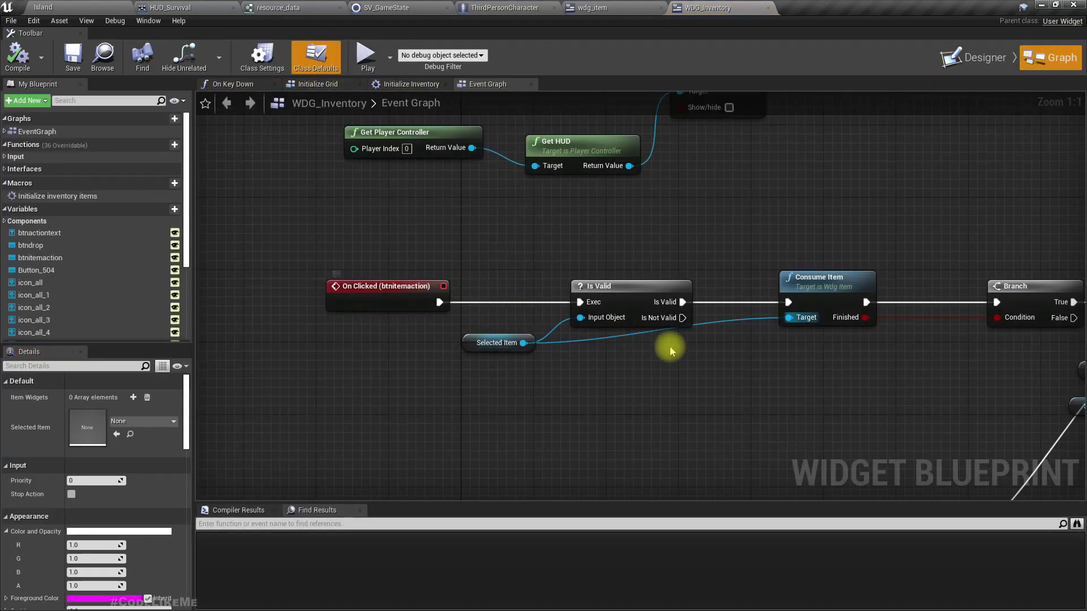
{"action": "right_click_drag", "start_coordinate": [763, 385], "coordinate": [413, 353]}
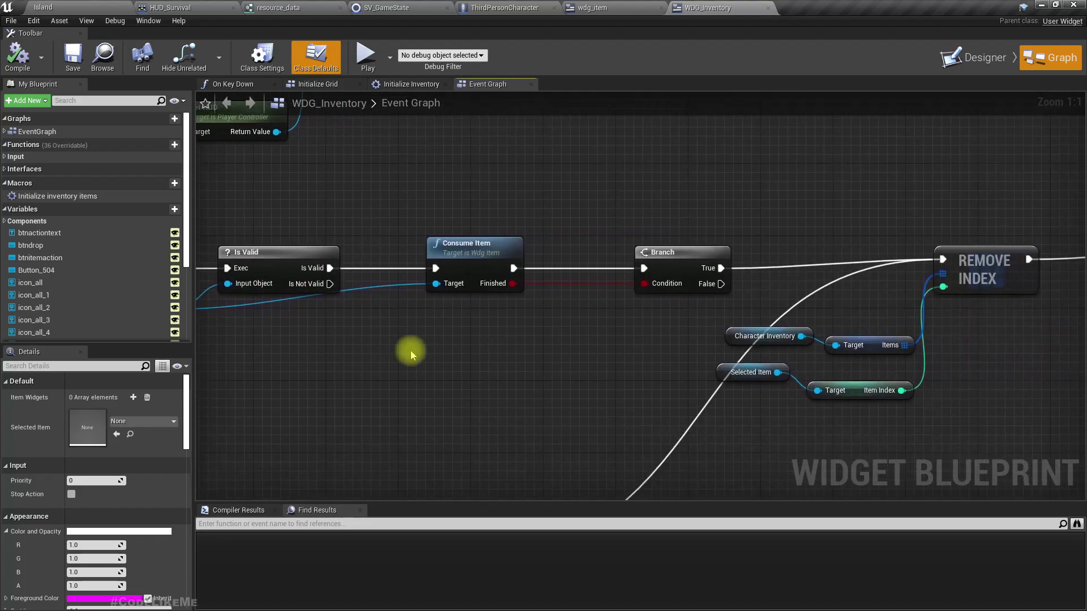
{"action": "scroll", "coordinate": [414, 346], "scroll_direction": "down", "scroll_amount": 3}
{"action": "right_click_drag", "start_coordinate": [333, 328], "coordinate": [367, 327]}
{"action": "scroll", "coordinate": [351, 328], "scroll_direction": "up", "scroll_amount": 2}
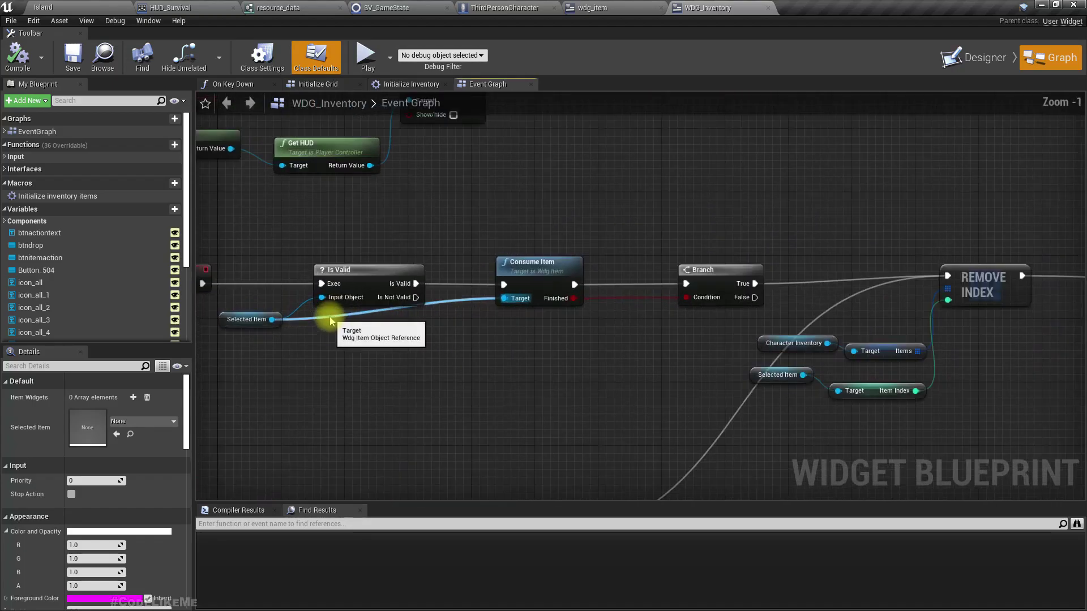
{"action": "right_click_drag", "start_coordinate": [554, 266], "coordinate": [432, 260]}
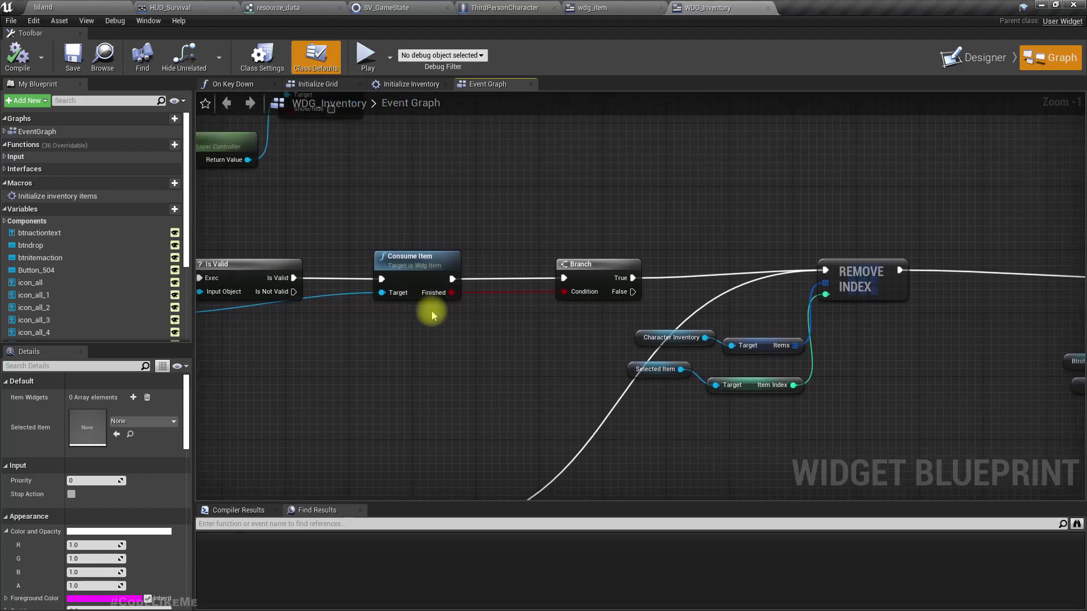
Move Consume Item and all nodes after it farther along the btnitemaction chain, leaving a gap after Is Valid
{"action": "left_click_drag", "start_coordinate": [424, 271], "coordinate": [487, 266]}
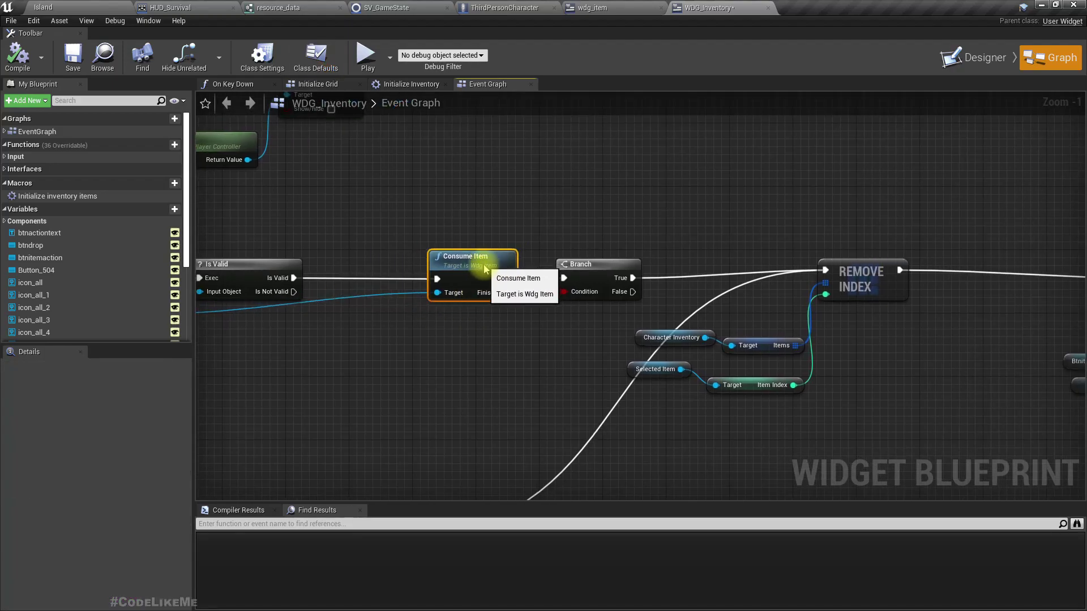
{"action": "scroll", "coordinate": [502, 323], "scroll_direction": "down", "scroll_amount": 4}
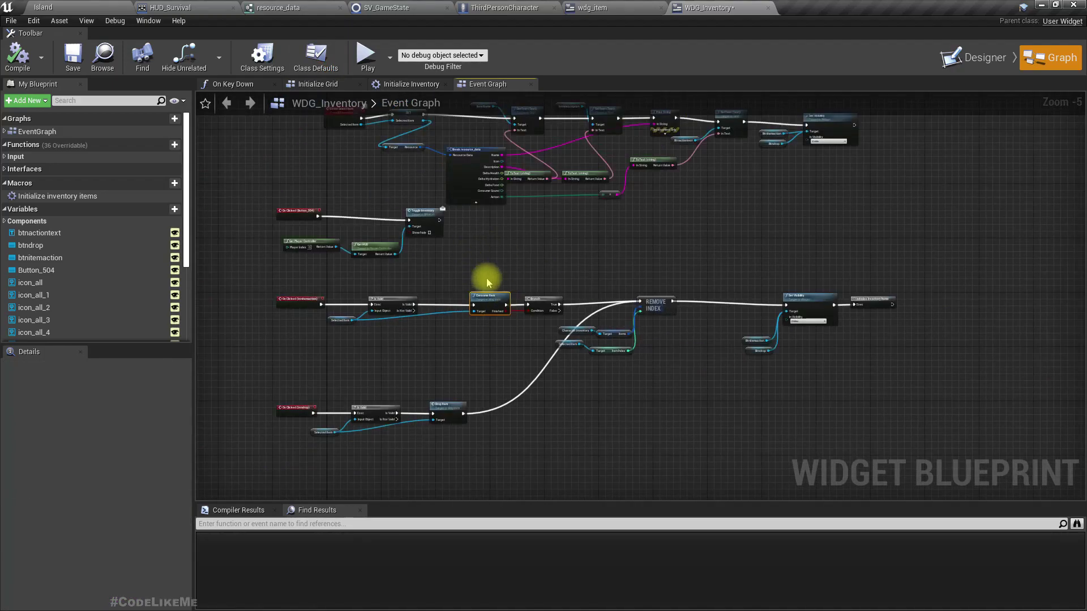
{"action": "scroll", "coordinate": [488, 285], "scroll_direction": "up", "scroll_amount": 1}
{"action": "scroll", "coordinate": [343, 387], "scroll_direction": "up", "scroll_amount": 4}
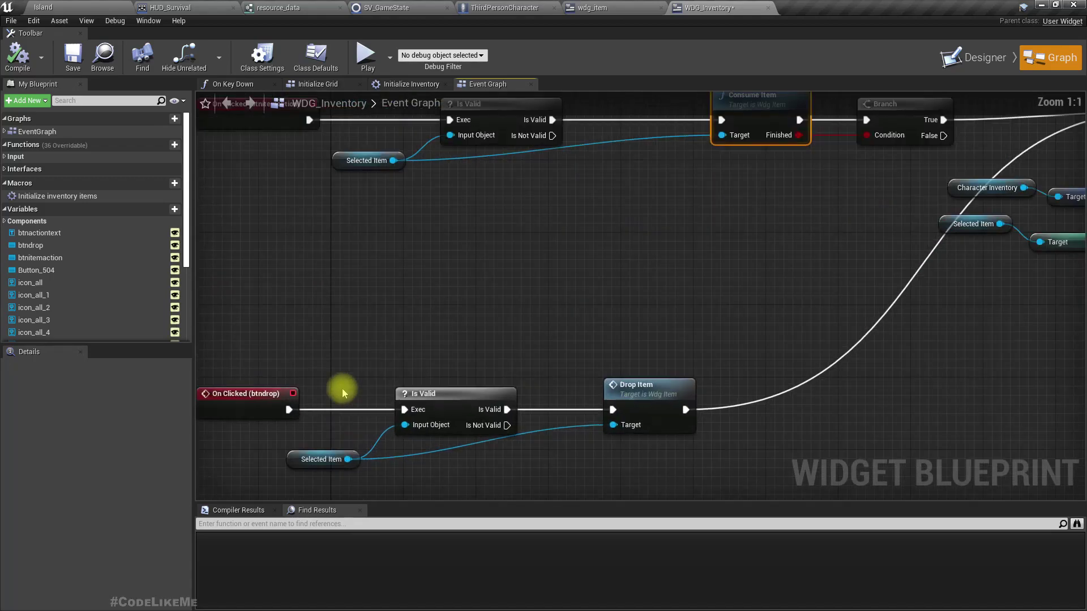
{"action": "right_click_drag", "start_coordinate": [525, 259], "coordinate": [398, 375]}
{"action": "scroll", "coordinate": [593, 283], "scroll_direction": "down", "scroll_amount": 2}
{"action": "right_click_drag", "start_coordinate": [638, 303], "coordinate": [420, 296]}
{"action": "scroll", "coordinate": [422, 296], "scroll_direction": "down", "scroll_amount": 3}
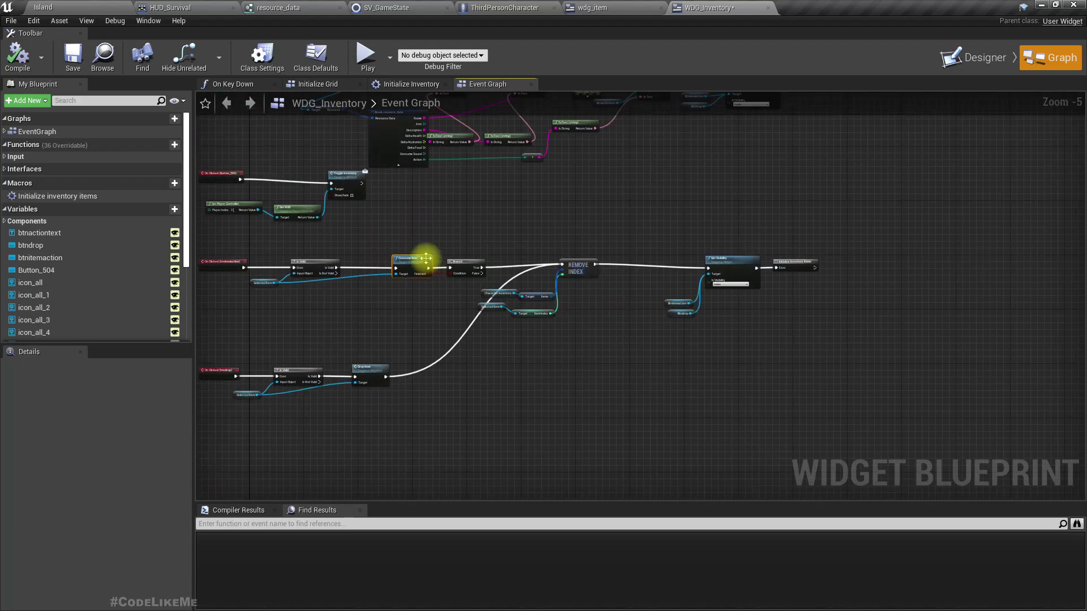
{"action": "scroll", "coordinate": [396, 270], "scroll_direction": "up", "scroll_amount": 5}
{"action": "right_click_drag", "start_coordinate": [515, 380], "coordinate": [370, 331]}
{"action": "scroll", "coordinate": [374, 332], "scroll_direction": "down", "scroll_amount": 7}
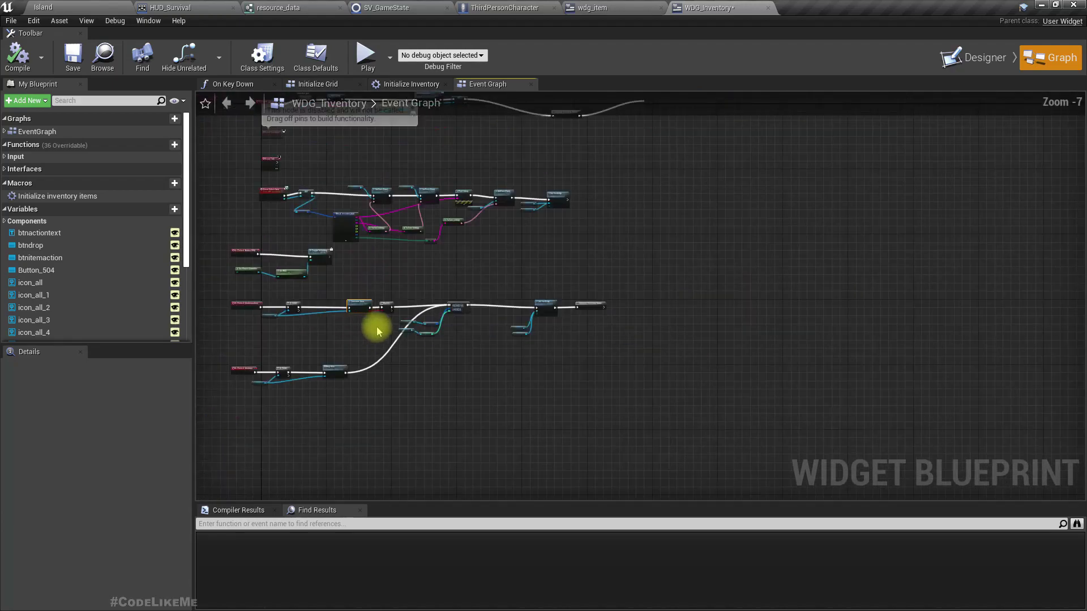
{"action": "left_click_drag", "start_coordinate": [369, 288], "coordinate": [635, 359]}
{"action": "scroll", "coordinate": [346, 304], "scroll_direction": "up", "scroll_amount": 3}
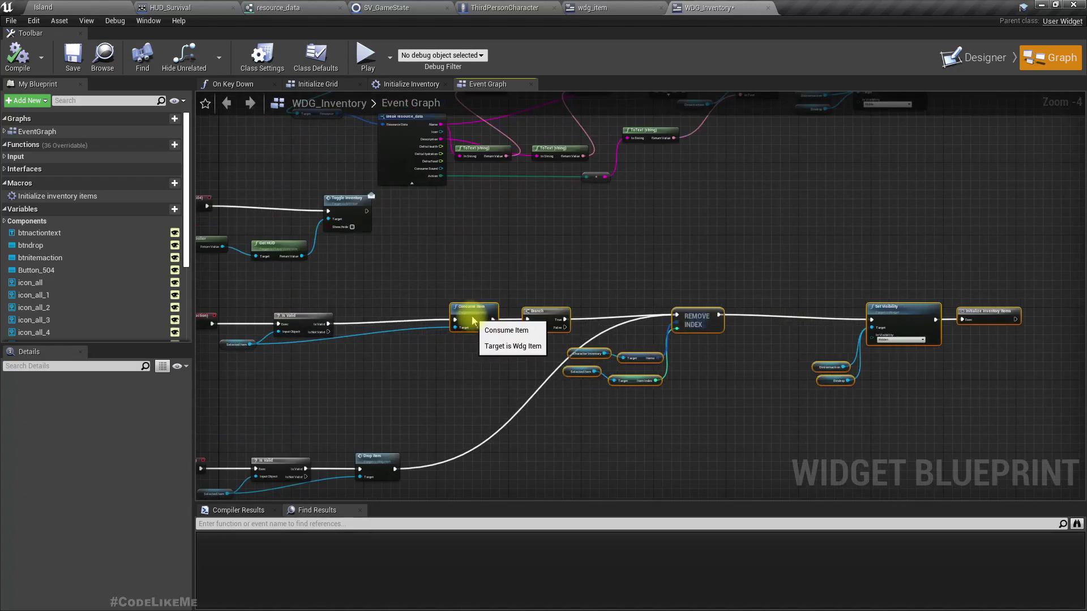
{"action": "scroll", "coordinate": [447, 347], "scroll_direction": "up", "scroll_amount": 2}
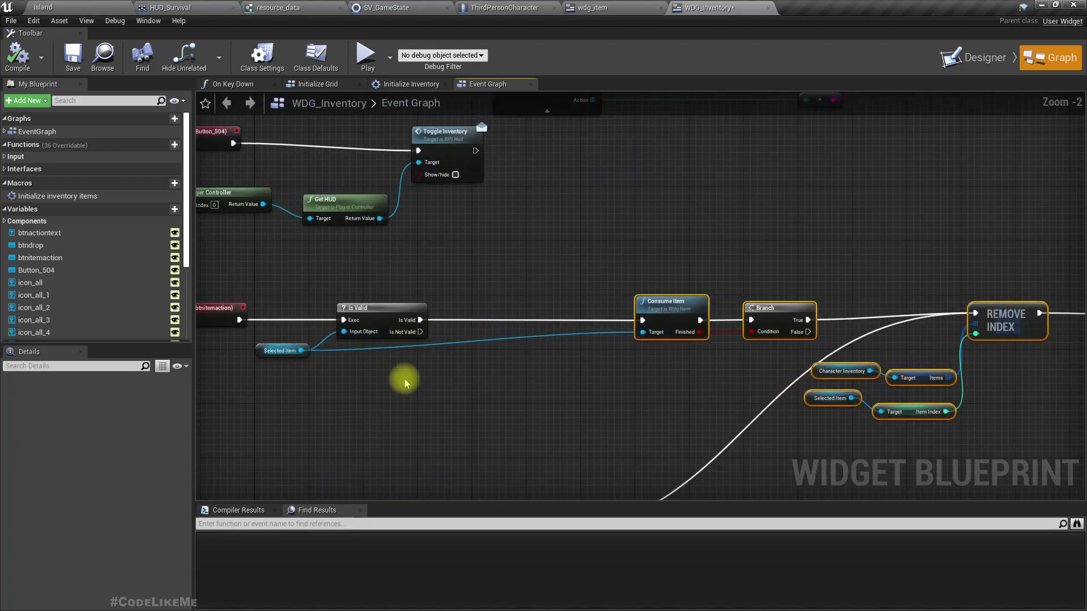
{"action": "left_click", "coordinate": [553, 388]}
{"action": "left_click_drag", "start_coordinate": [304, 350], "coordinate": [338, 387]}
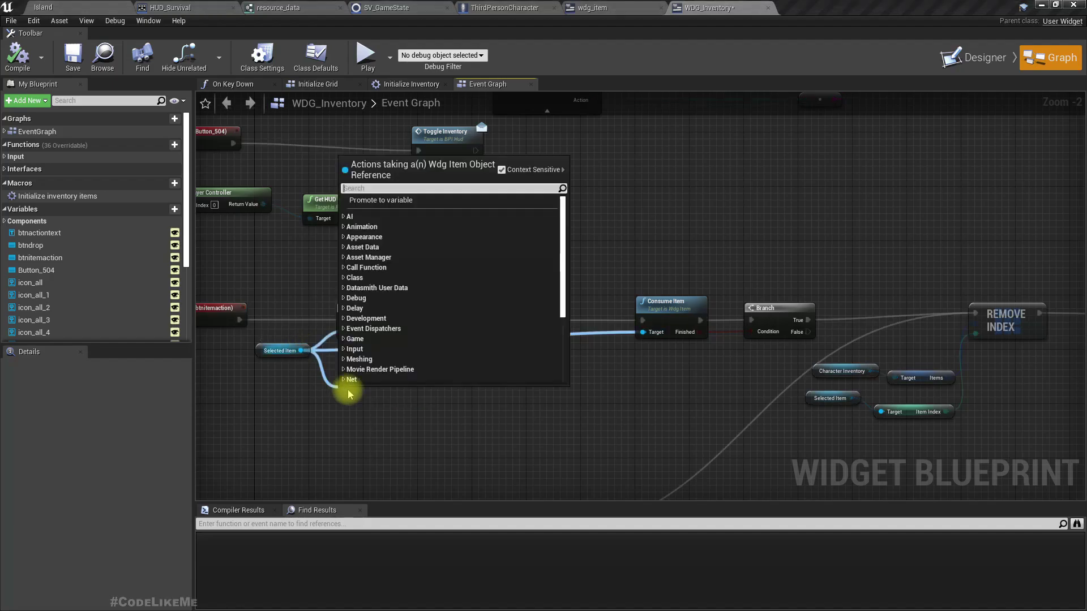
{"action": "left_click", "coordinate": [333, 425]}
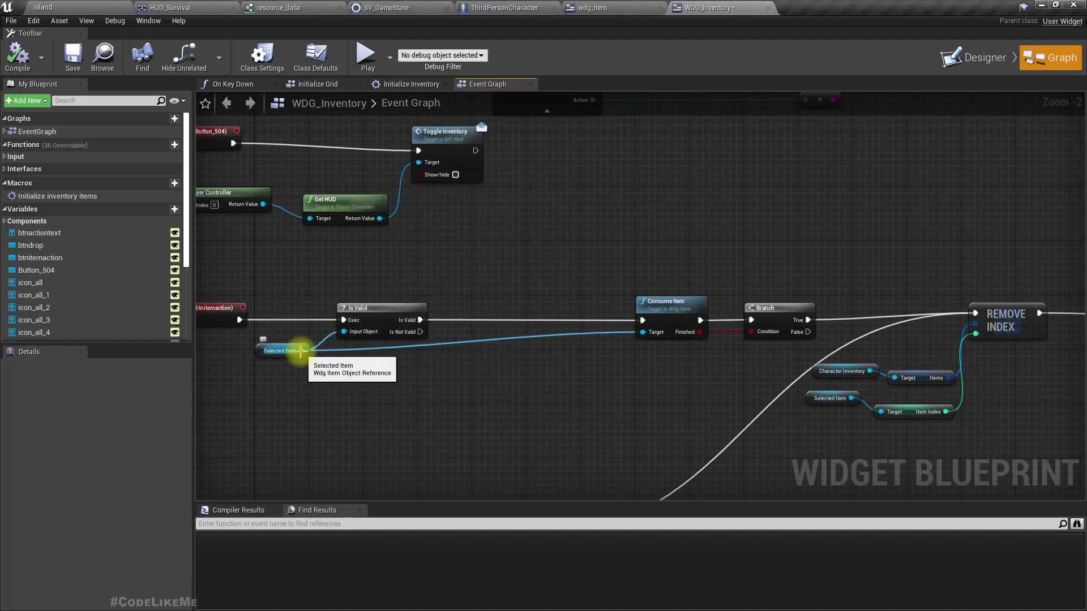
{"action": "left_click_drag", "start_coordinate": [300, 351], "coordinate": [338, 426]}
{"action": "type", "text": "brea"}
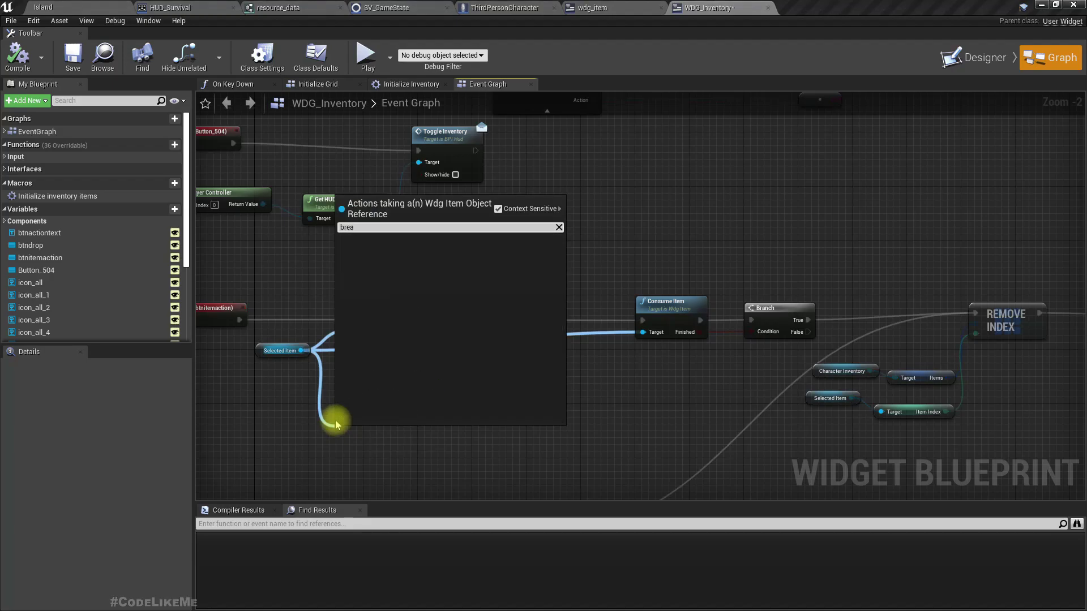
{"action": "key", "text": "BackSpace"}
{"action": "key", "text": "BackSpace"}
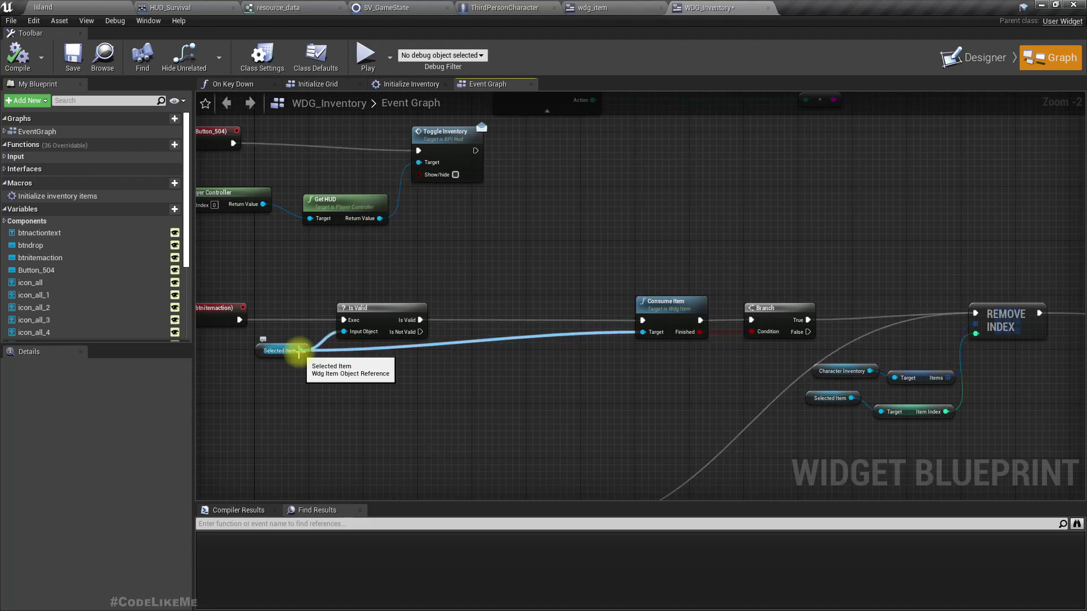
Add a Get Resource node fed by the Selected Item reference of the btnitemaction event
{"action": "left_click_drag", "start_coordinate": [299, 352], "coordinate": [331, 403]}
{"action": "type", "text": "get res"}
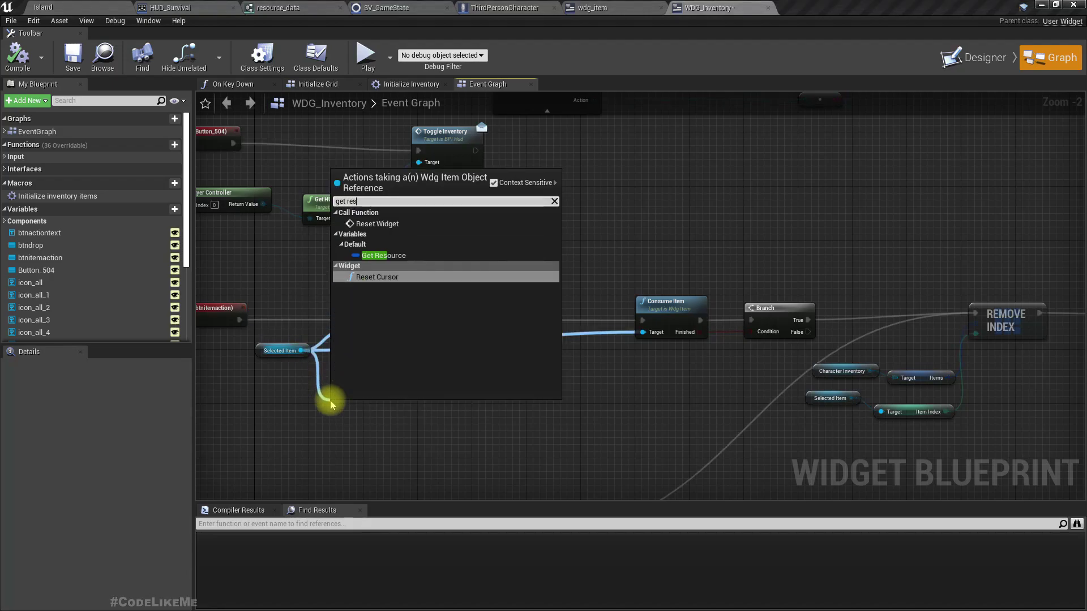
{"action": "key", "text": "Up"}
{"action": "key", "text": "Up"}
{"action": "key", "text": "Return"}
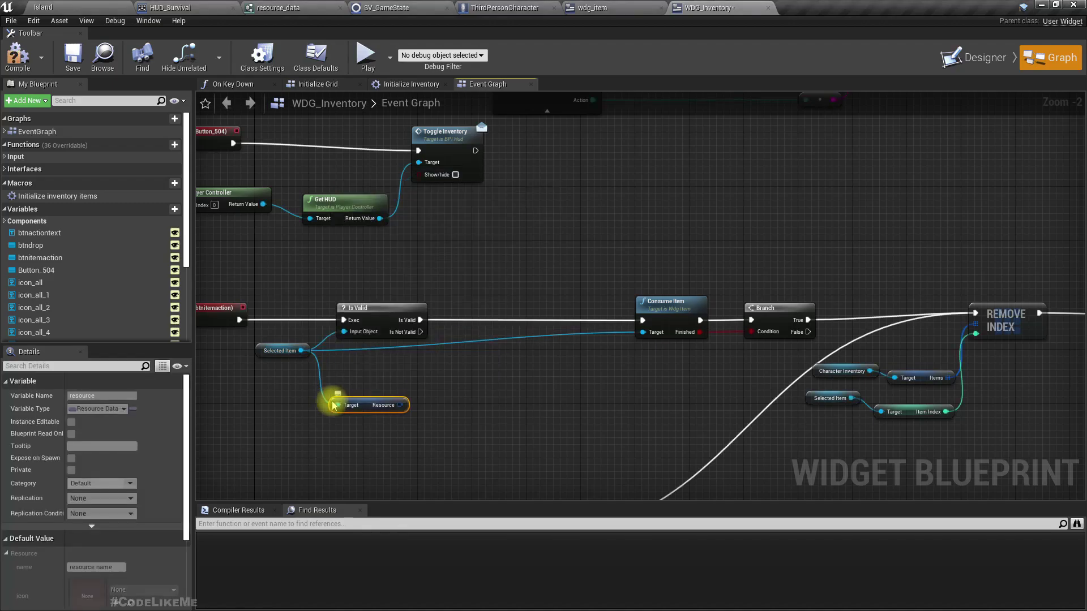
Try splitting the Resource output's struct pin into its members, and undo the split
{"action": "right_click", "coordinate": [399, 406]}
{"action": "left_click", "coordinate": [452, 428]}
{"action": "right_click_drag", "start_coordinate": [475, 434], "coordinate": [460, 399]}
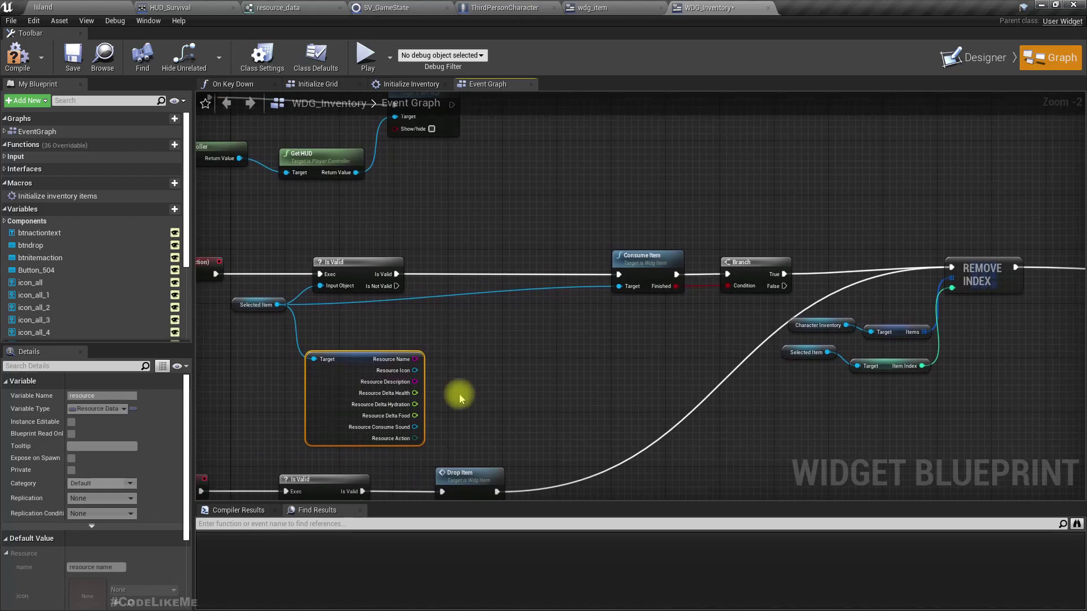
{"action": "key", "text": "ctrl+z"}
Add a Break resource_data node from the Resource output and expand it to show all members
{"action": "left_click_drag", "start_coordinate": [375, 360], "coordinate": [405, 360]}
{"action": "type", "text": "break"}
{"action": "key", "text": "Return"}
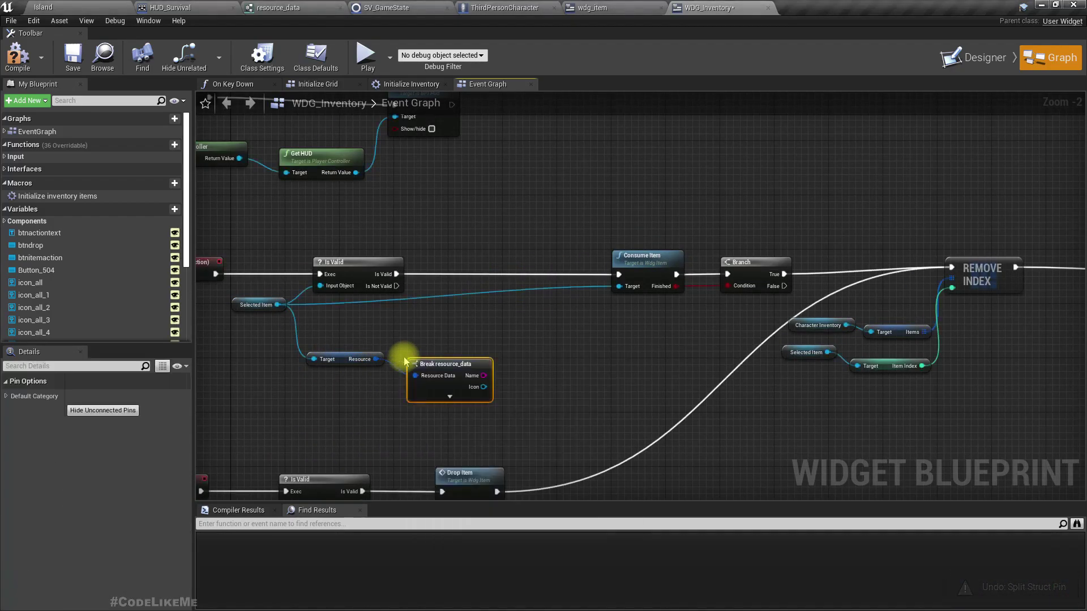
{"action": "left_click", "coordinate": [450, 396]}
{"action": "right_click_drag", "start_coordinate": [517, 413], "coordinate": [502, 376]}
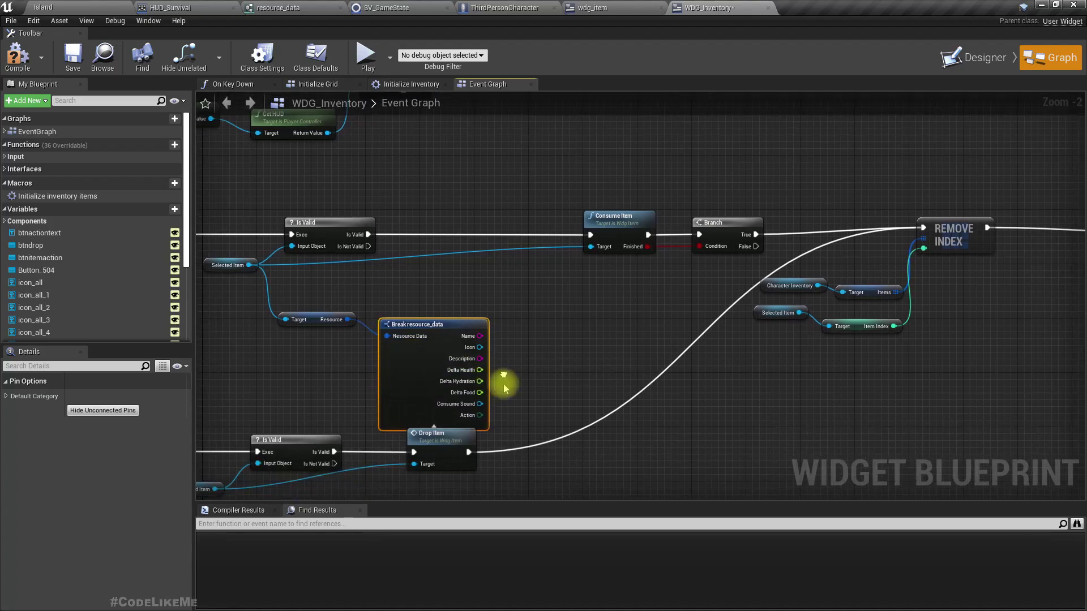
Add a Switch on item_action node from the Action output and hide the unconnected pins of Break resource_data
{"action": "left_click_drag", "start_coordinate": [480, 415], "coordinate": [518, 331]}
{"action": "type", "text": "switc"}
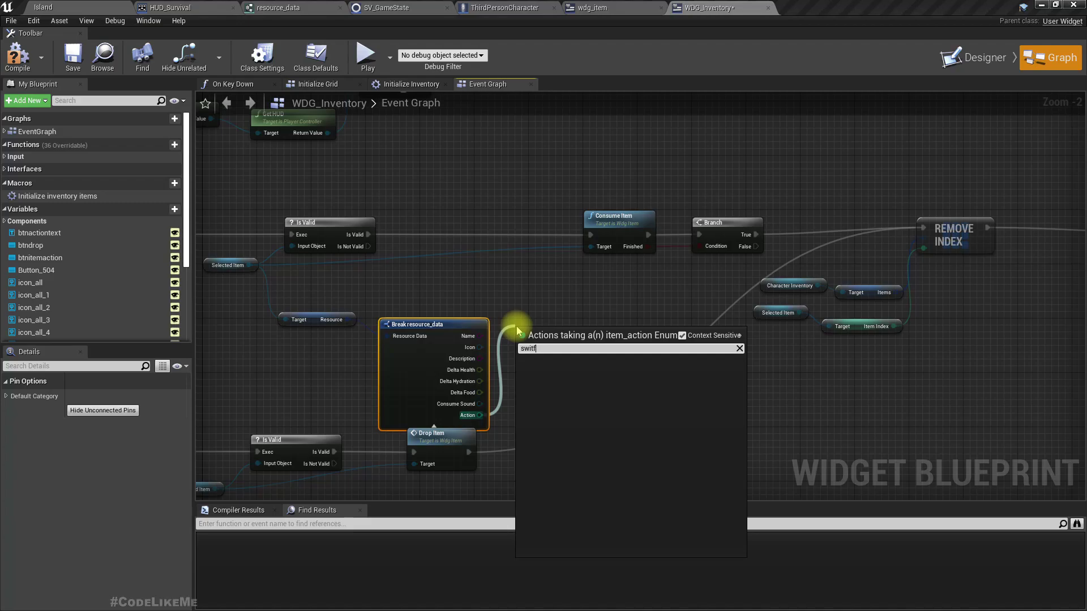
{"action": "key", "text": "BackSpace"}
{"action": "key", "text": "Return"}
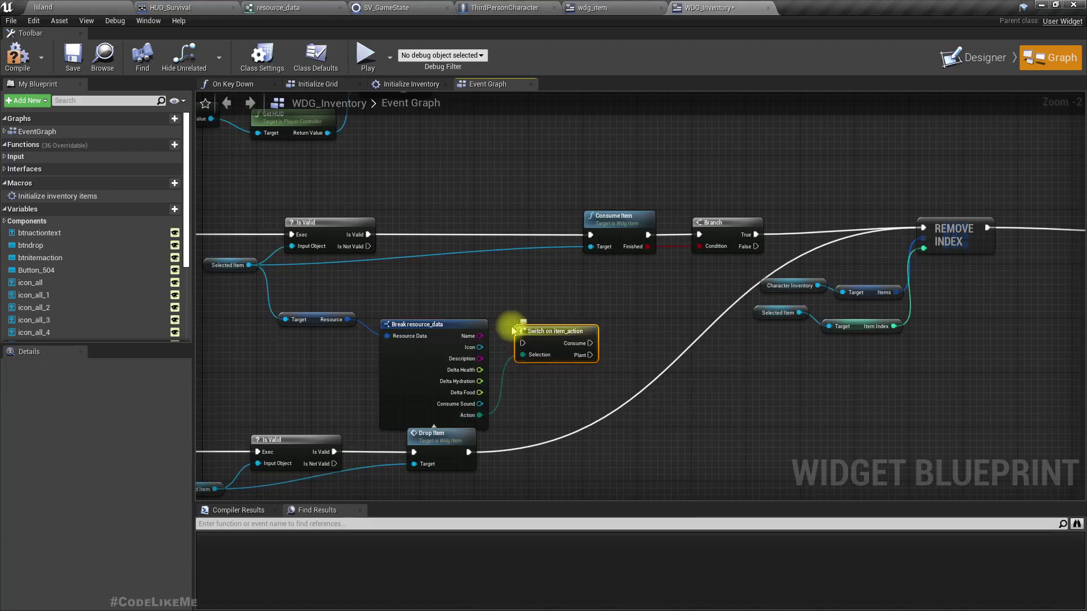
{"action": "left_click", "coordinate": [420, 342]}
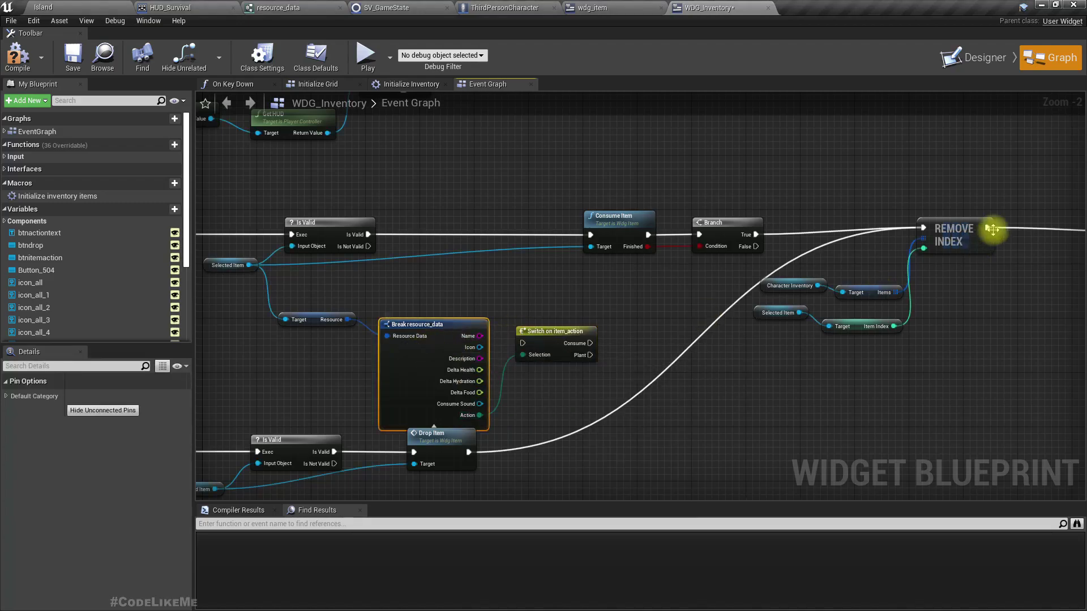
{"action": "left_click", "coordinate": [88, 411]}
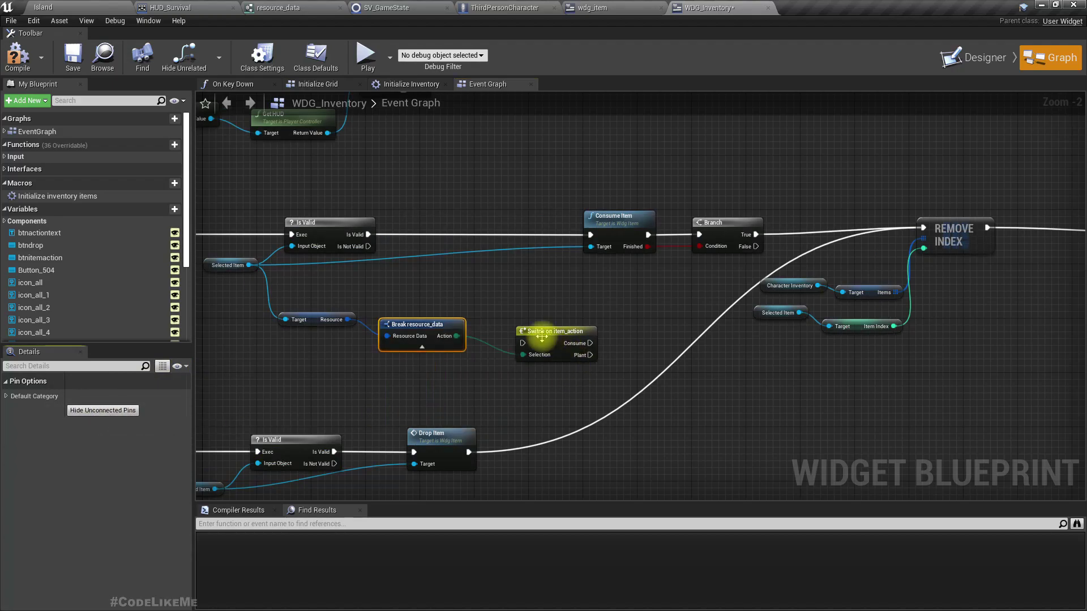
Insert the Switch on item_action between Is Valid and Consume Item, wiring its Consume output to Consume Item, and realign the nodes
{"action": "left_click_drag", "start_coordinate": [542, 336], "coordinate": [368, 234]}
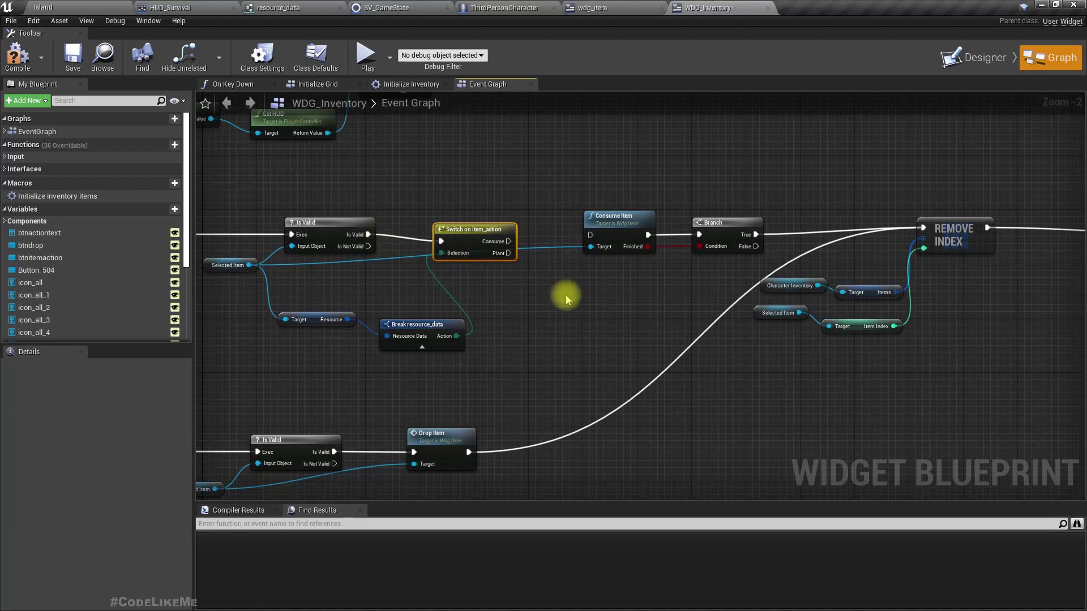
{"action": "scroll", "coordinate": [567, 298], "scroll_direction": "up", "scroll_amount": 1}
{"action": "scroll", "coordinate": [464, 290], "scroll_direction": "up", "scroll_amount": 1}
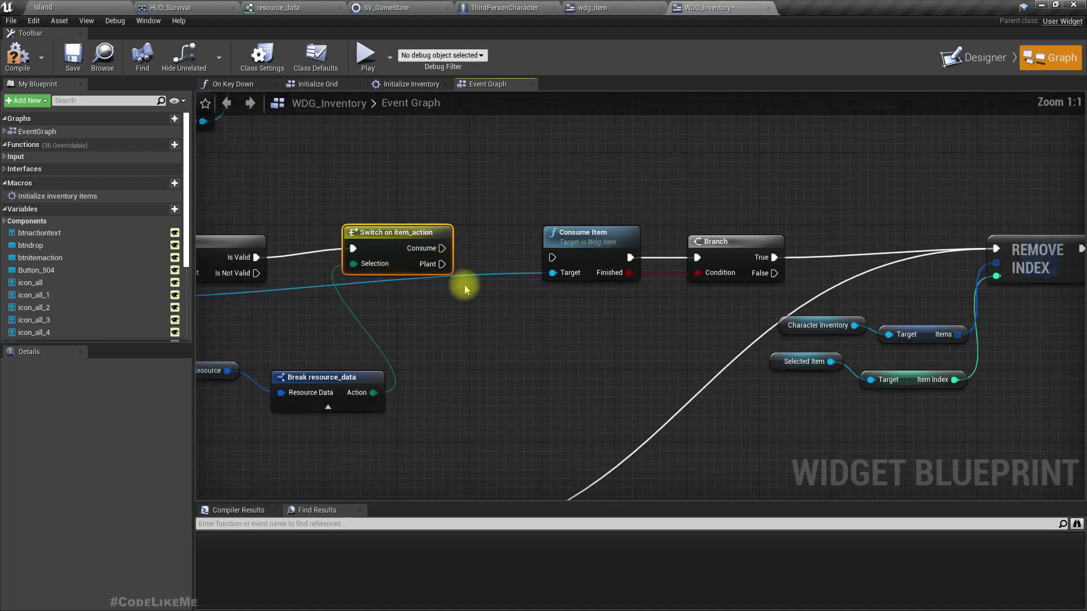
{"action": "left_click_drag", "start_coordinate": [442, 248], "coordinate": [611, 242]}
{"action": "left_click_drag", "start_coordinate": [750, 242], "coordinate": [750, 224]}
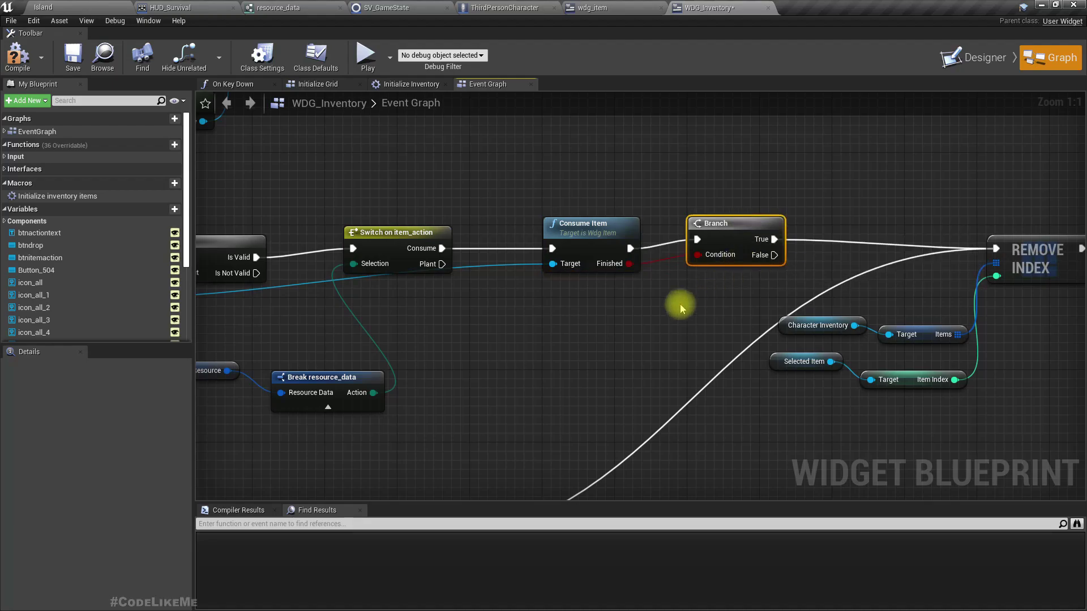
{"action": "right_click_drag", "start_coordinate": [438, 264], "coordinate": [521, 355]}
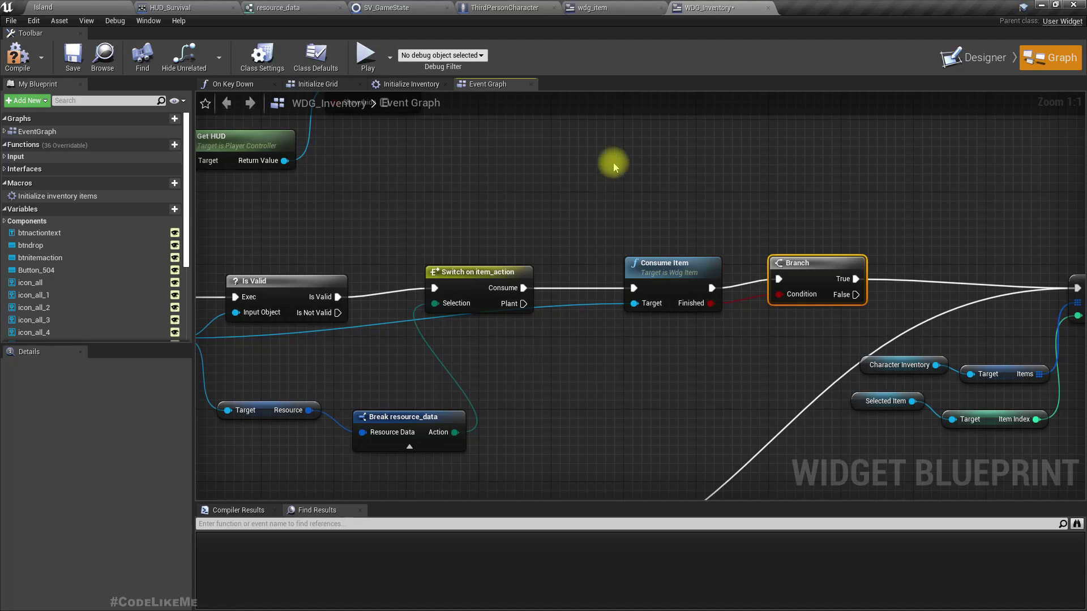
Open the Planting collapsed graph of ThirdPersonCharacter and examine its plant spawning and placing logic
{"action": "left_click", "coordinate": [497, 6]}
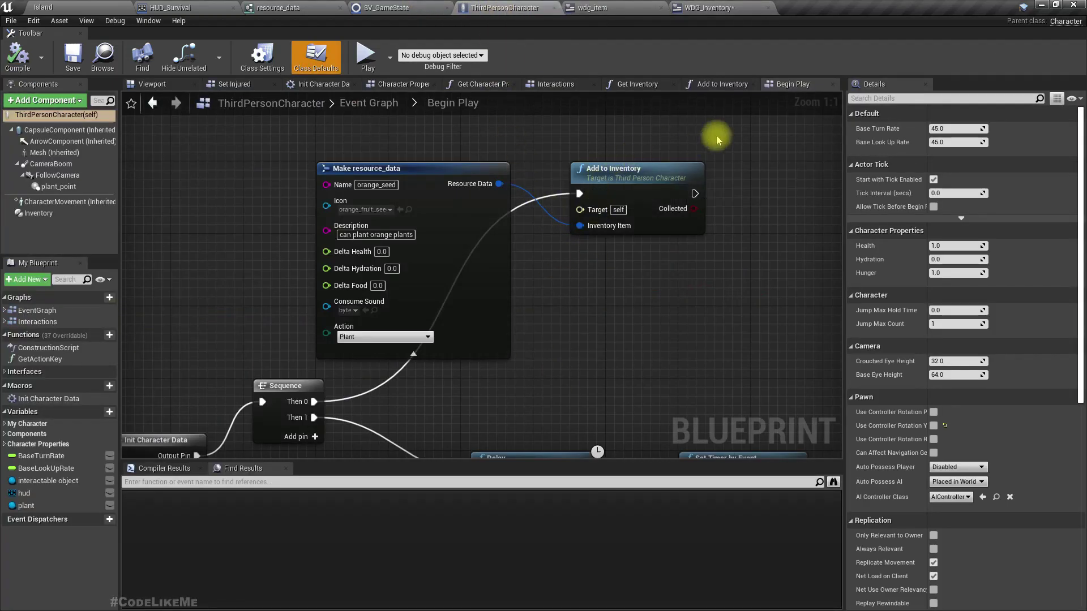
{"action": "left_click", "coordinate": [571, 83]}
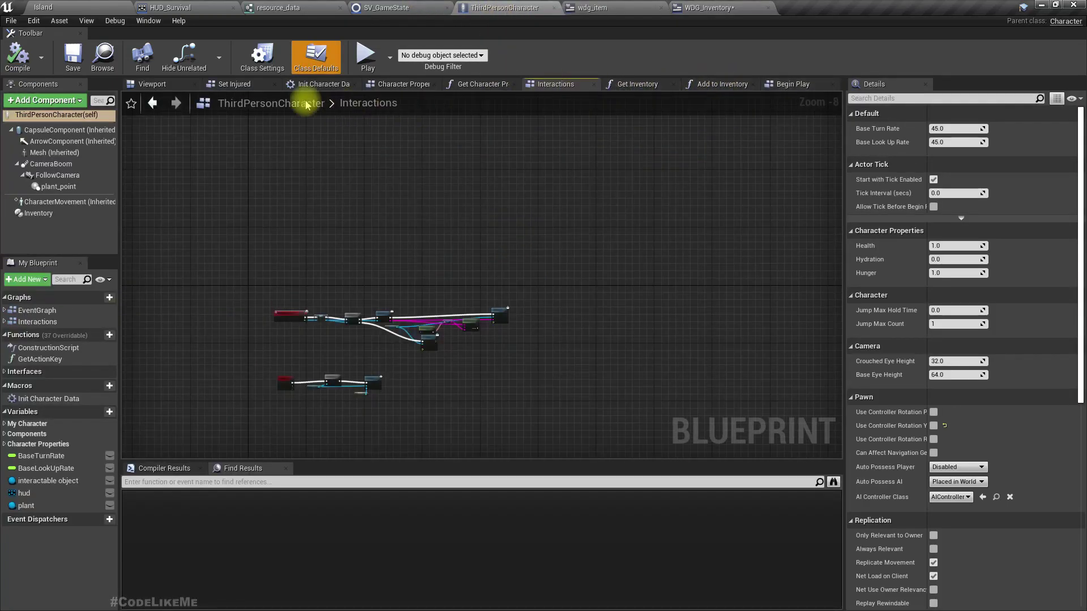
{"action": "scroll", "coordinate": [309, 359], "scroll_direction": "up", "scroll_amount": 6}
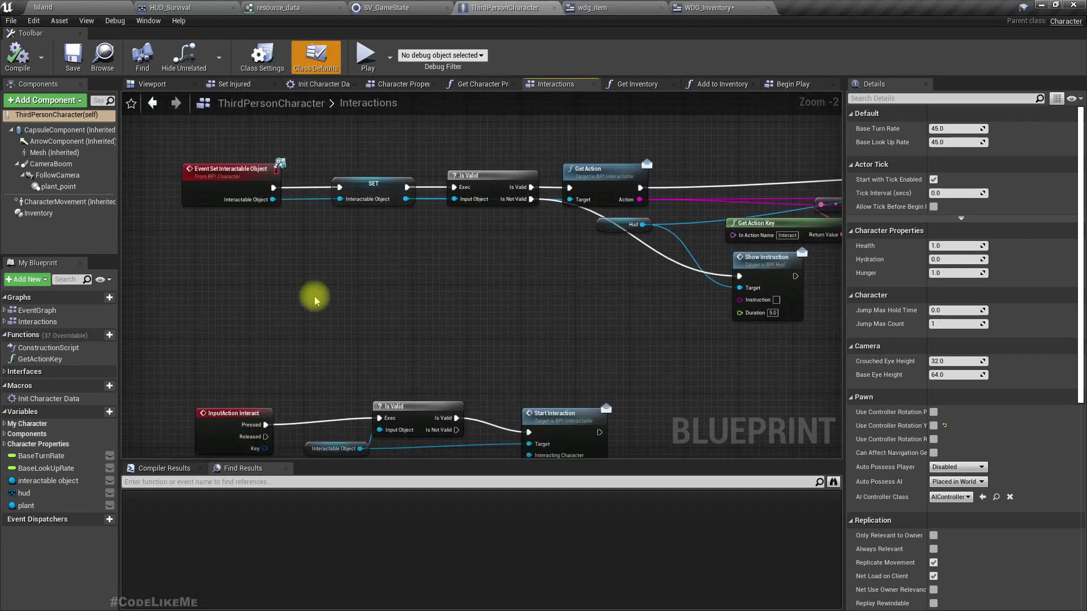
{"action": "double_click", "coordinate": [62, 310]}
{"action": "scroll", "coordinate": [376, 304], "scroll_direction": "up", "scroll_amount": 6}
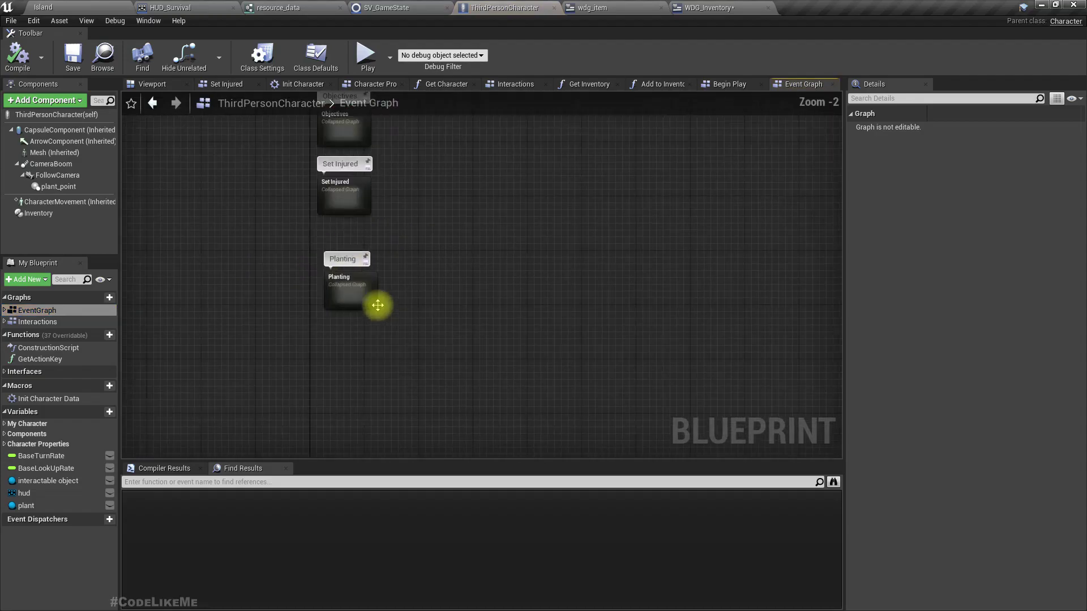
{"action": "double_click", "coordinate": [332, 294]}
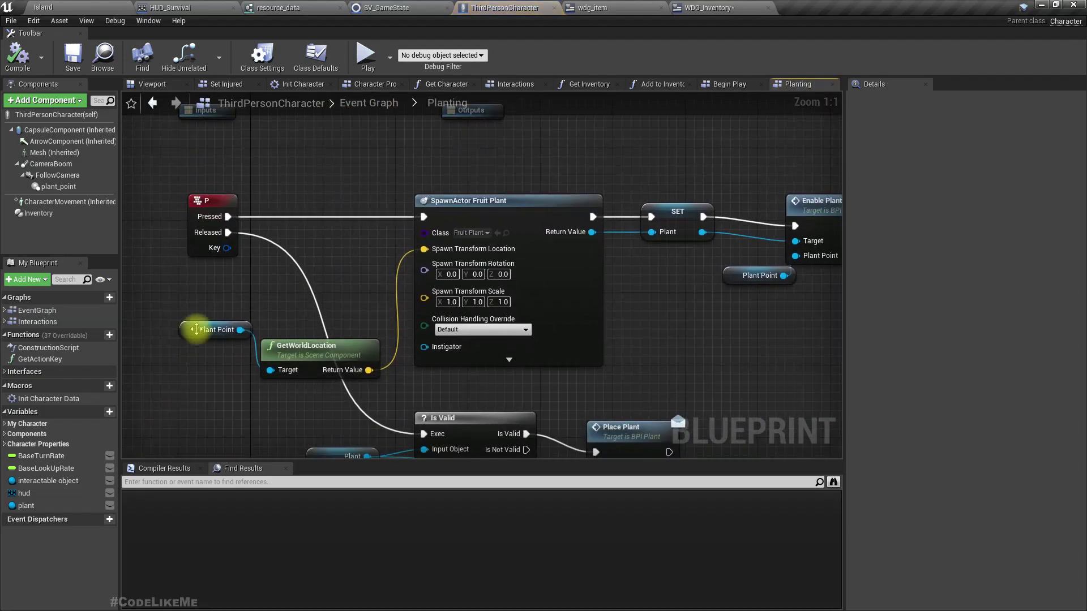
{"action": "right_click_drag", "start_coordinate": [221, 300], "coordinate": [217, 269]}
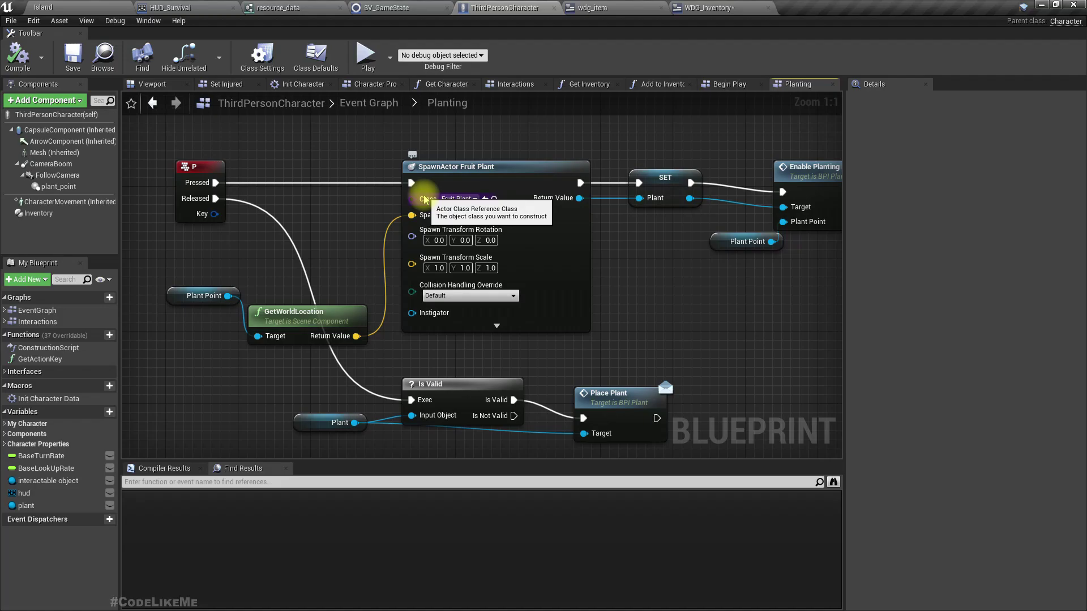
{"action": "scroll", "coordinate": [370, 252], "scroll_direction": "down", "scroll_amount": 4}
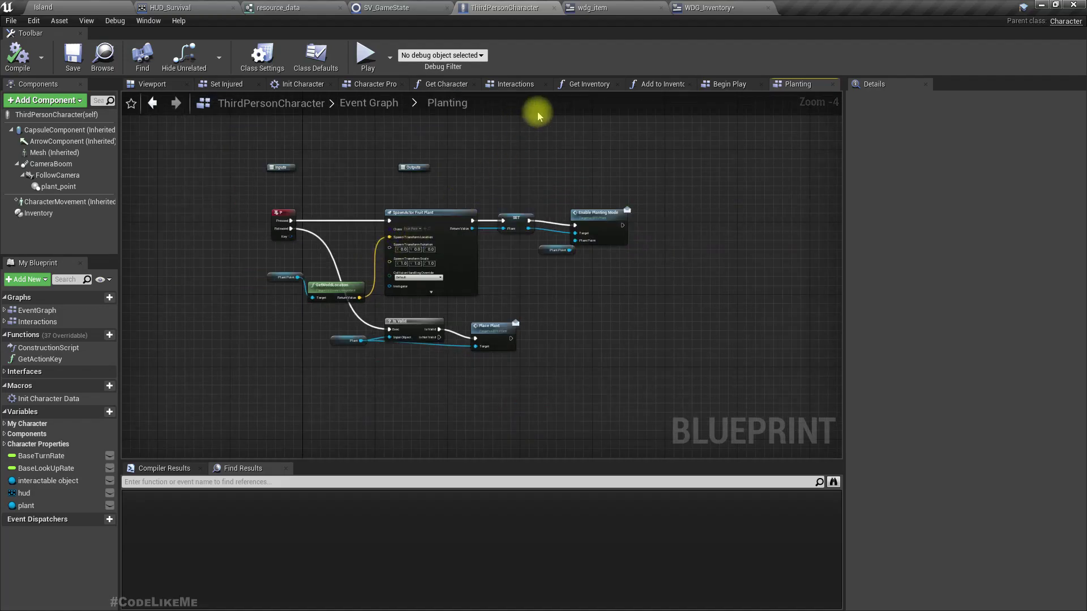
Return to the WDG_Inventory event graph and review the btnitemaction click logic around the item action switch
{"action": "left_click", "coordinate": [702, 8]}
{"action": "scroll", "coordinate": [487, 183], "scroll_direction": "up", "scroll_amount": 1}
{"action": "right_click_drag", "start_coordinate": [487, 182], "coordinate": [578, 319]}
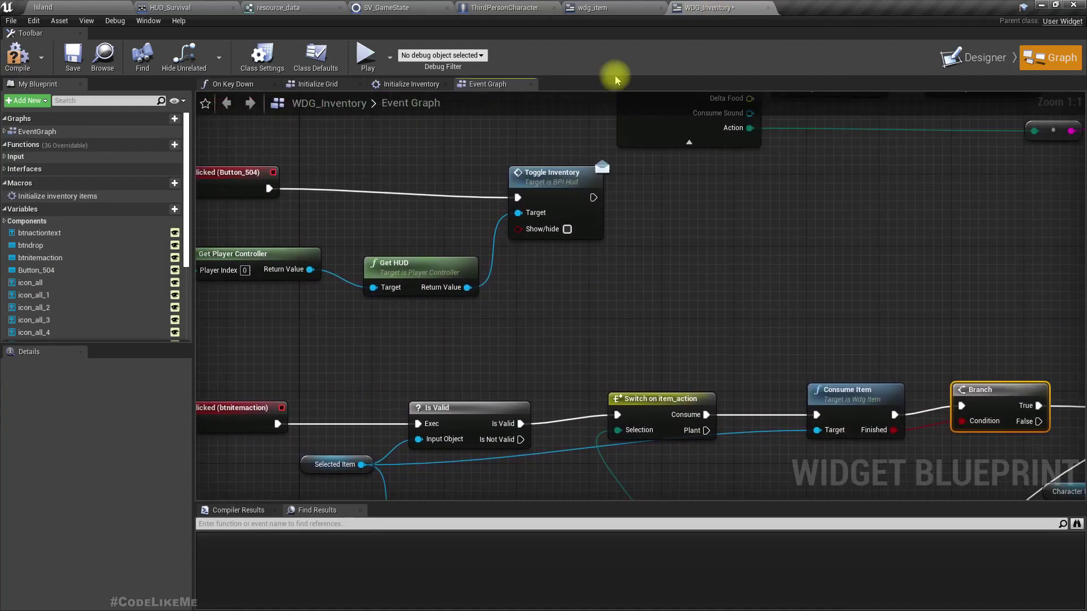
{"action": "left_click", "coordinate": [592, 8]}
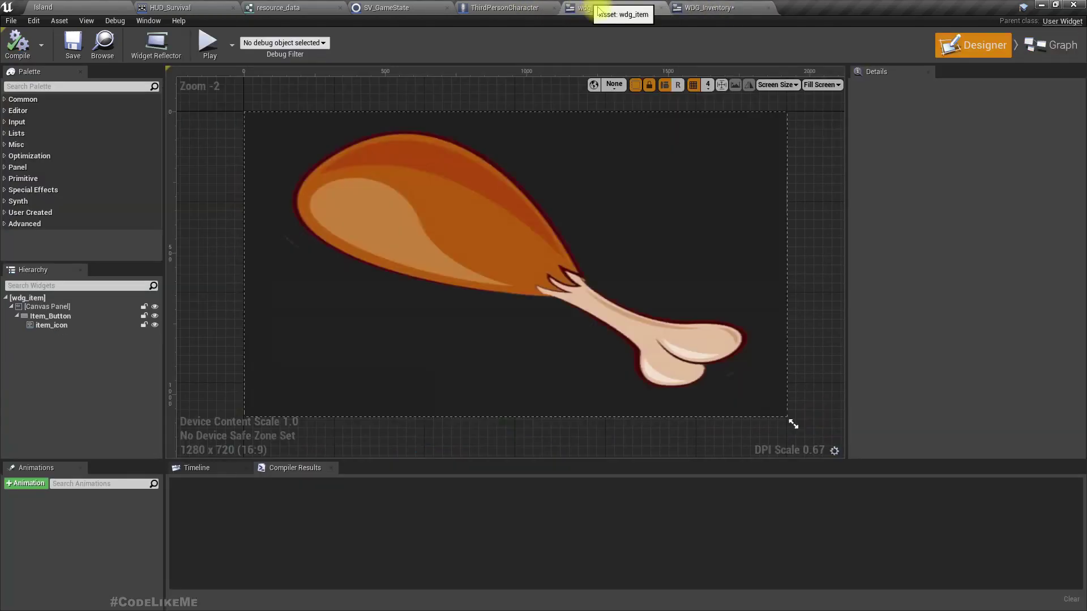
{"action": "left_click", "coordinate": [729, 6]}
{"action": "right_click_drag", "start_coordinate": [764, 462], "coordinate": [629, 304]}
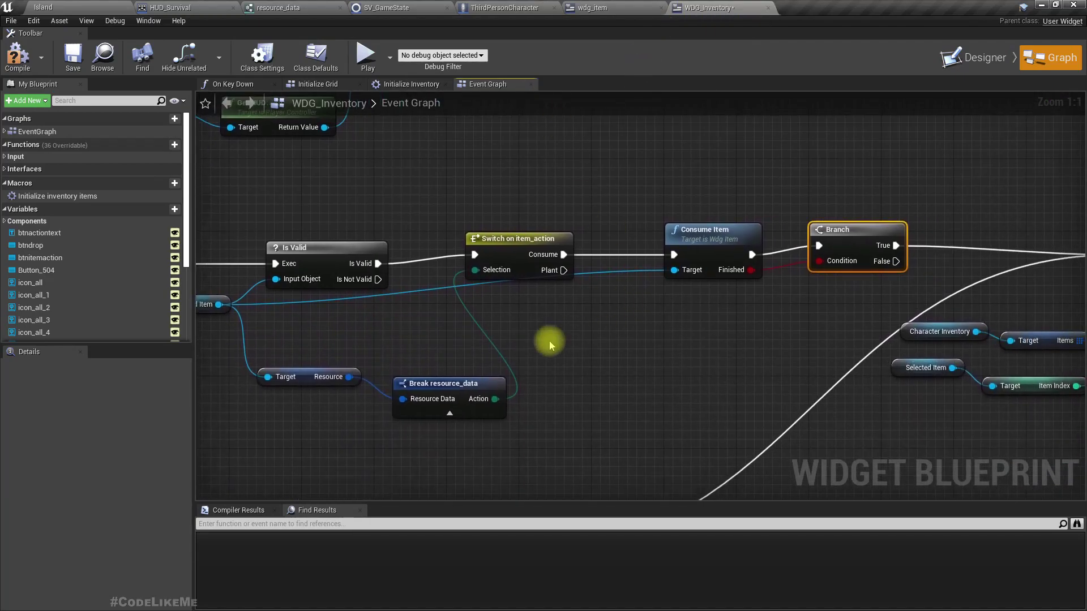
{"action": "right_click_drag", "start_coordinate": [549, 343], "coordinate": [322, 274]}
{"action": "right_click_drag", "start_coordinate": [572, 340], "coordinate": [593, 485]}
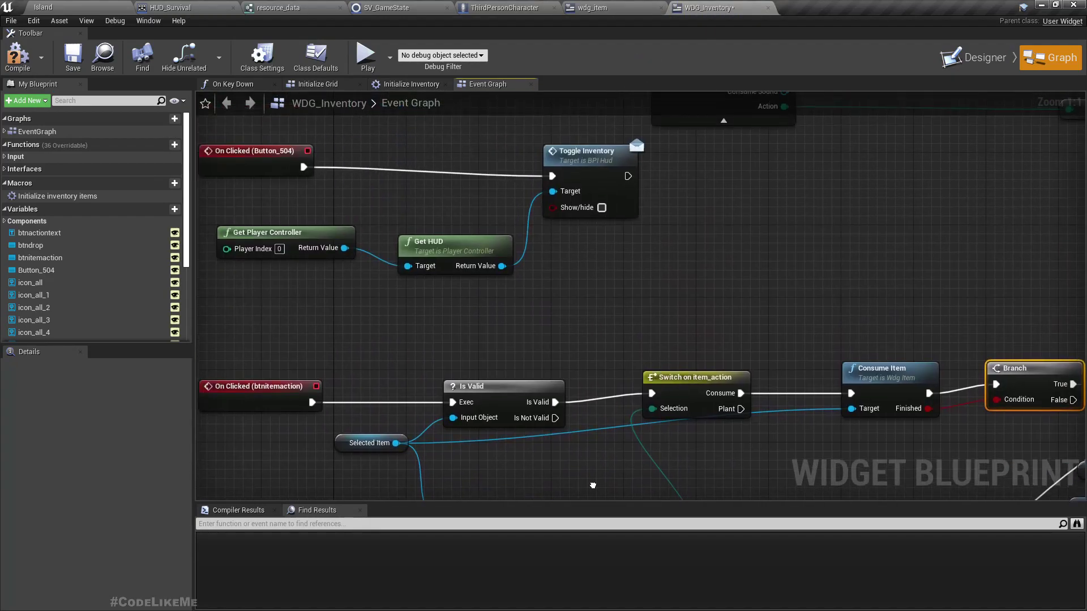
Open the BPI Character interface from ThirdPersonCharacter's class settings and locate its asset in the Content Browser
{"action": "right_click_drag", "start_coordinate": [591, 294], "coordinate": [555, 243]}
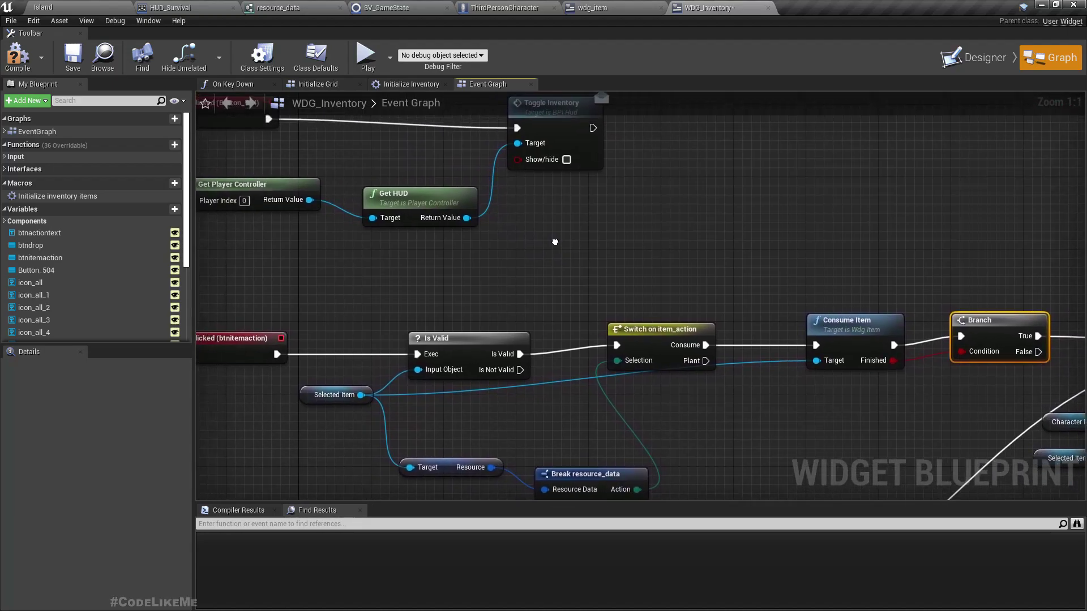
{"action": "left_click", "coordinate": [505, 7]}
{"action": "left_click", "coordinate": [262, 57]}
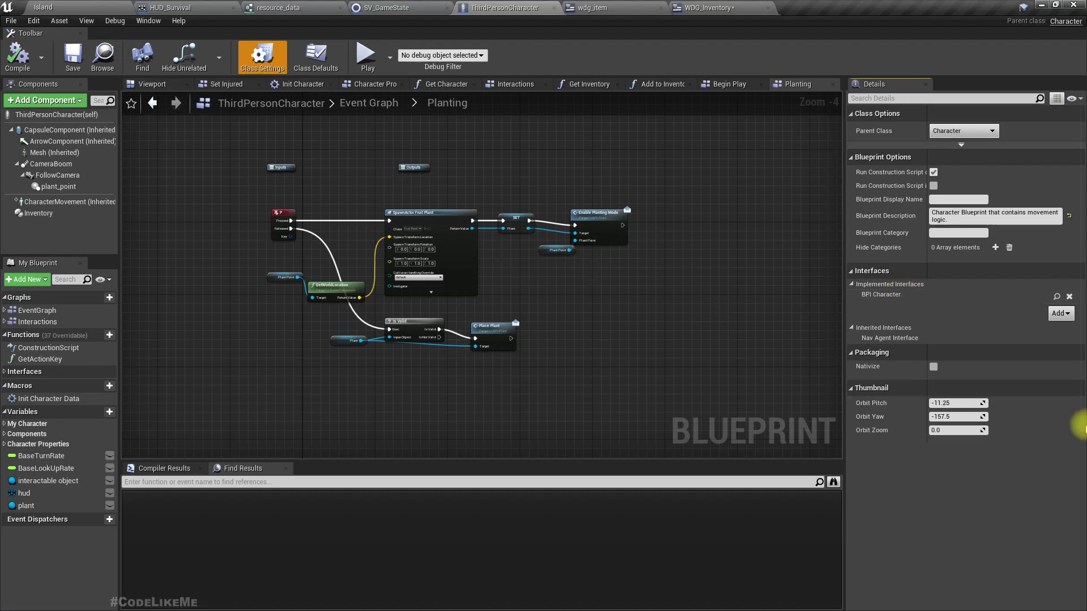
{"action": "left_click", "coordinate": [1056, 297]}
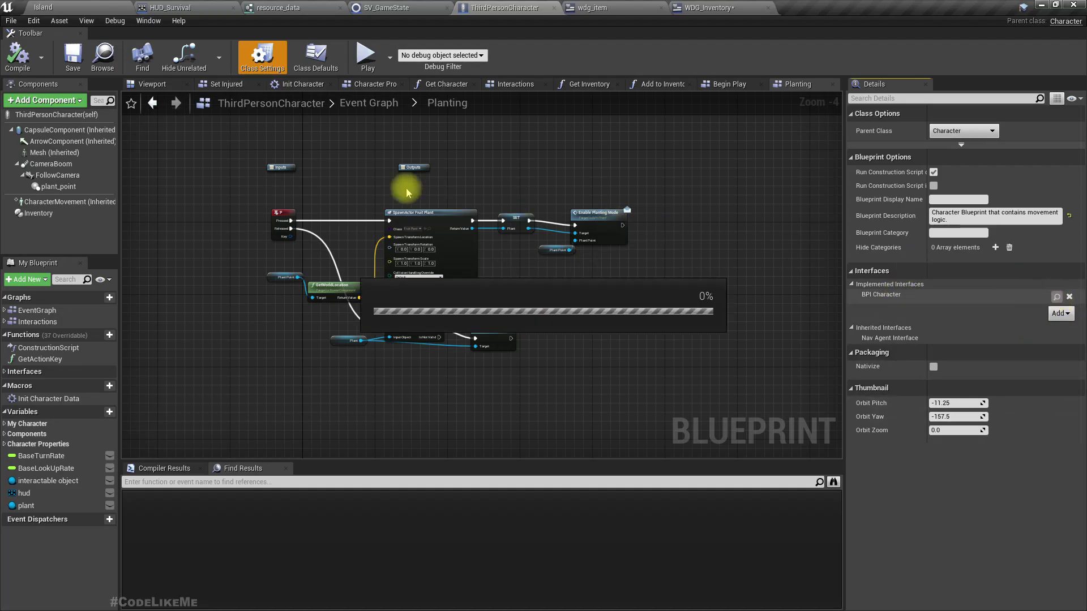
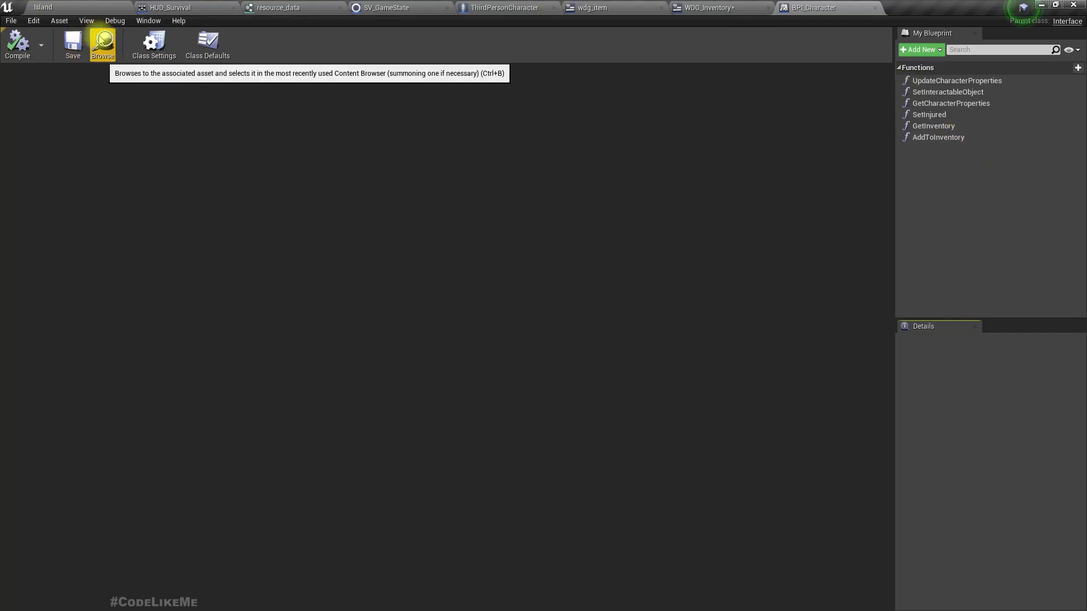
{"action": "left_click", "coordinate": [102, 43]}
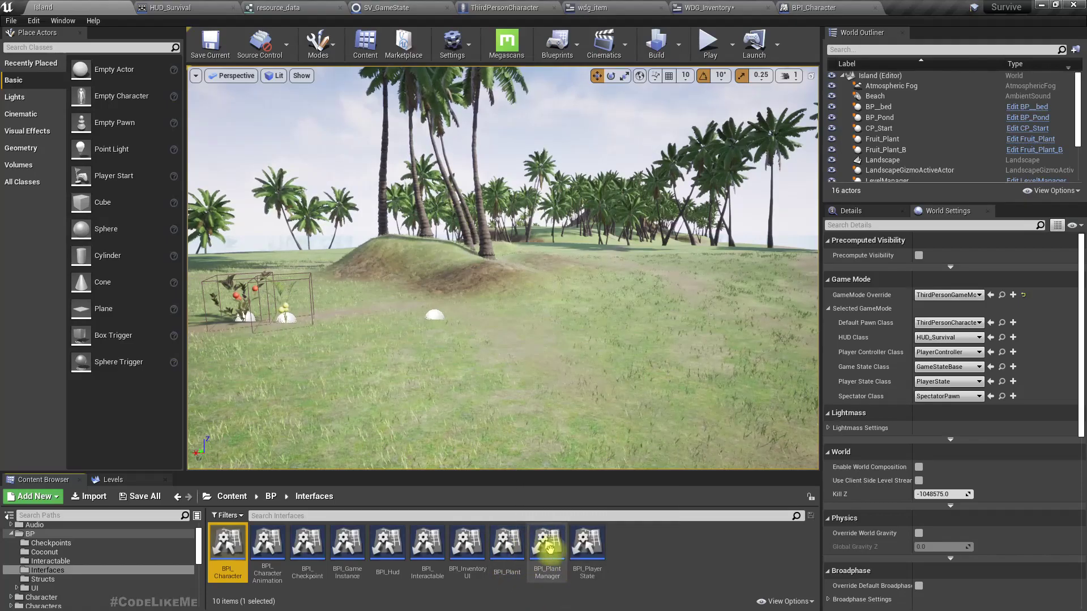
Create a Blueprint Interface named BPI_Farming in the BP/Interfaces folder
{"action": "right_click", "coordinate": [679, 562]}
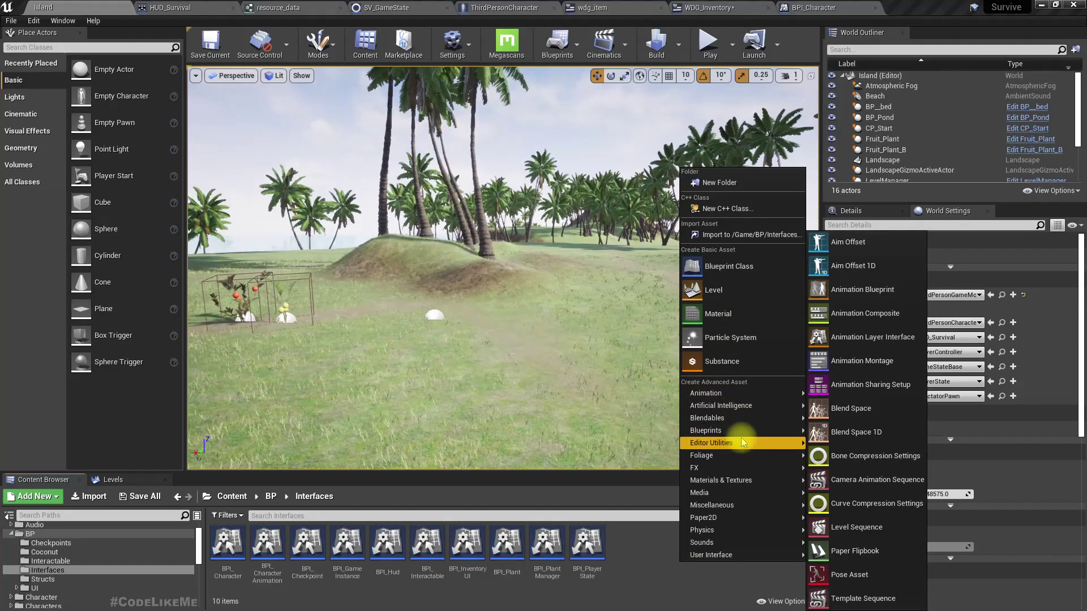
{"action": "mouse_move", "coordinate": [742, 434]}
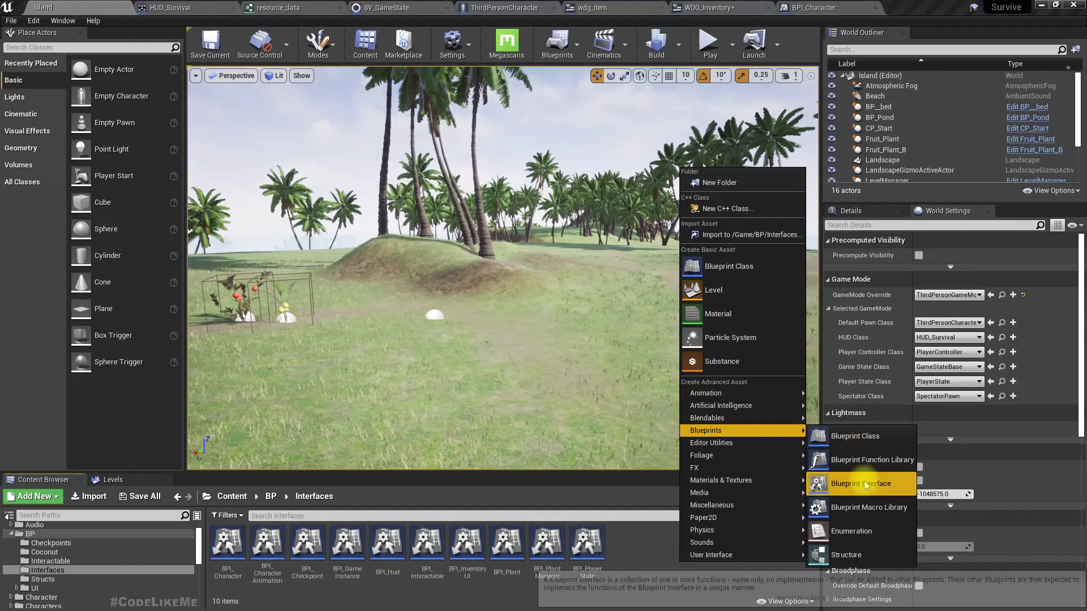
{"action": "left_click", "coordinate": [863, 485]}
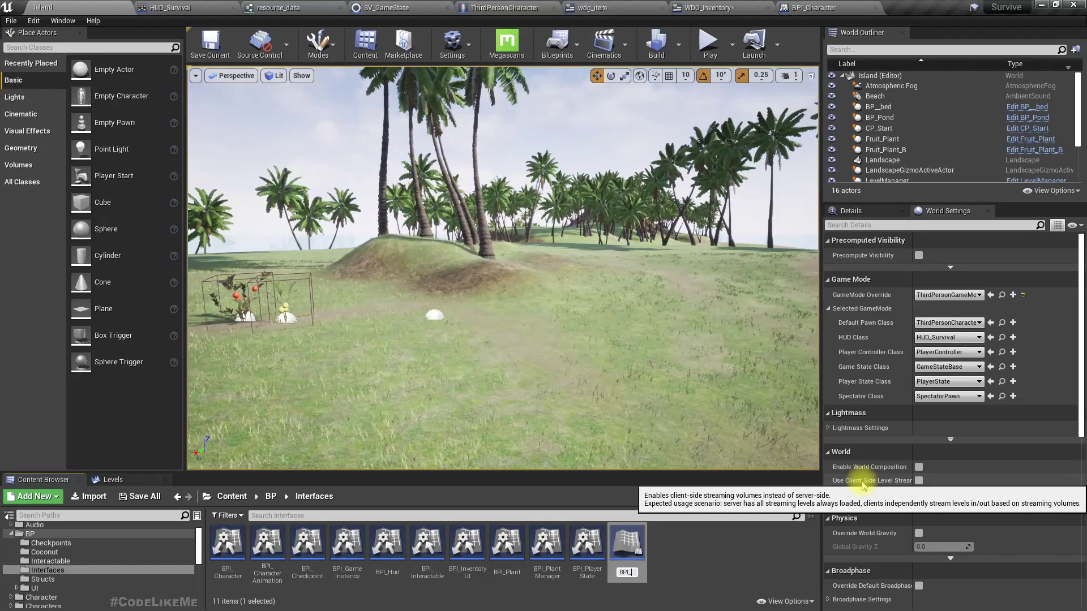
{"action": "key", "text": "Return"}
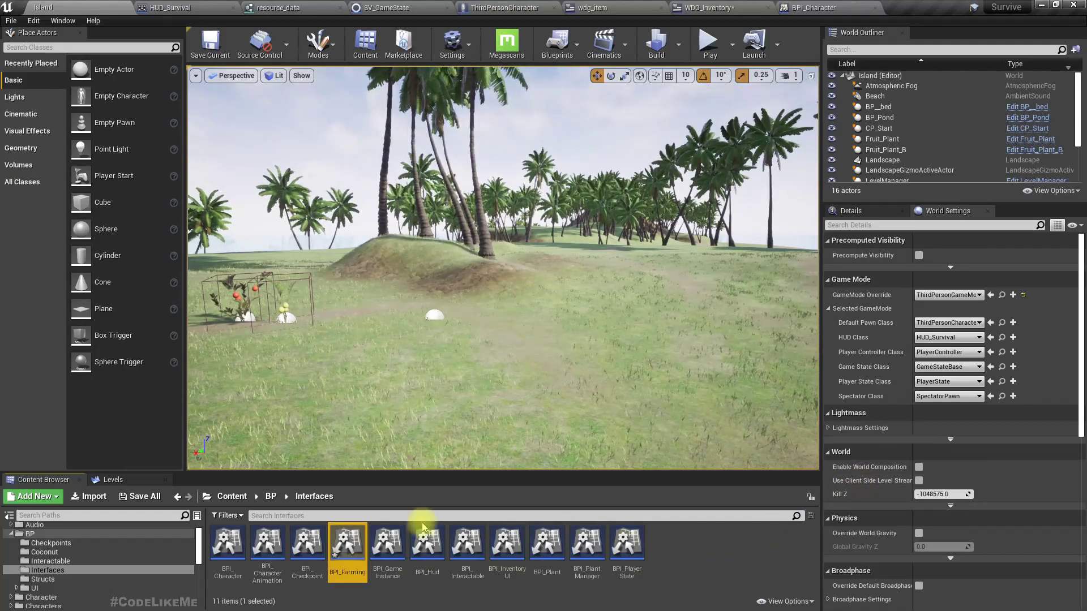
Open BPI_Farming, name its new function Plant and add an input parameter to it
{"action": "double_click", "coordinate": [347, 545]}
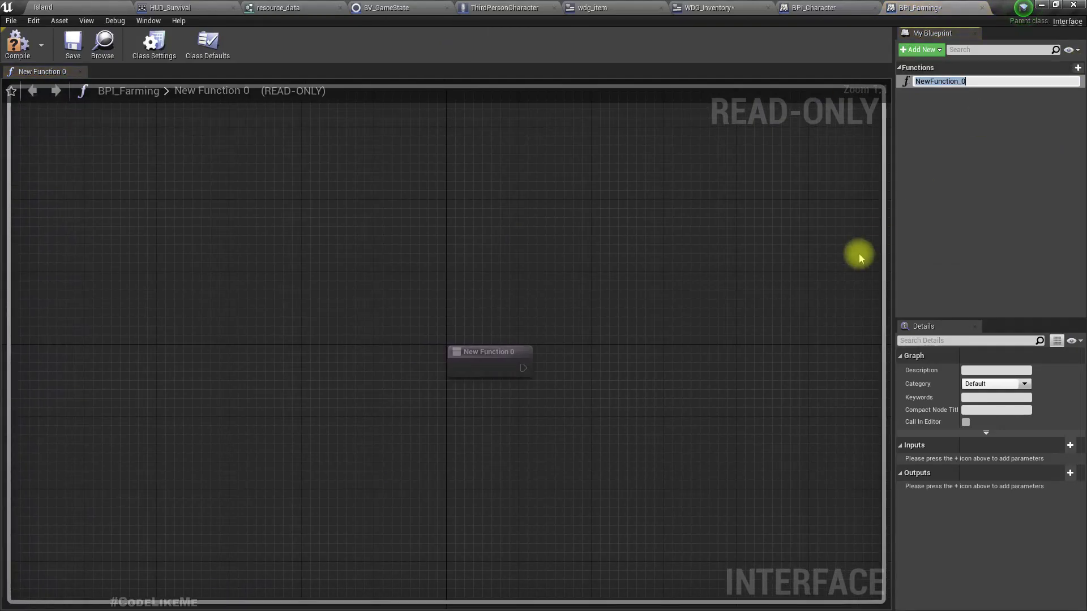
{"action": "type", "text": "Plant"}
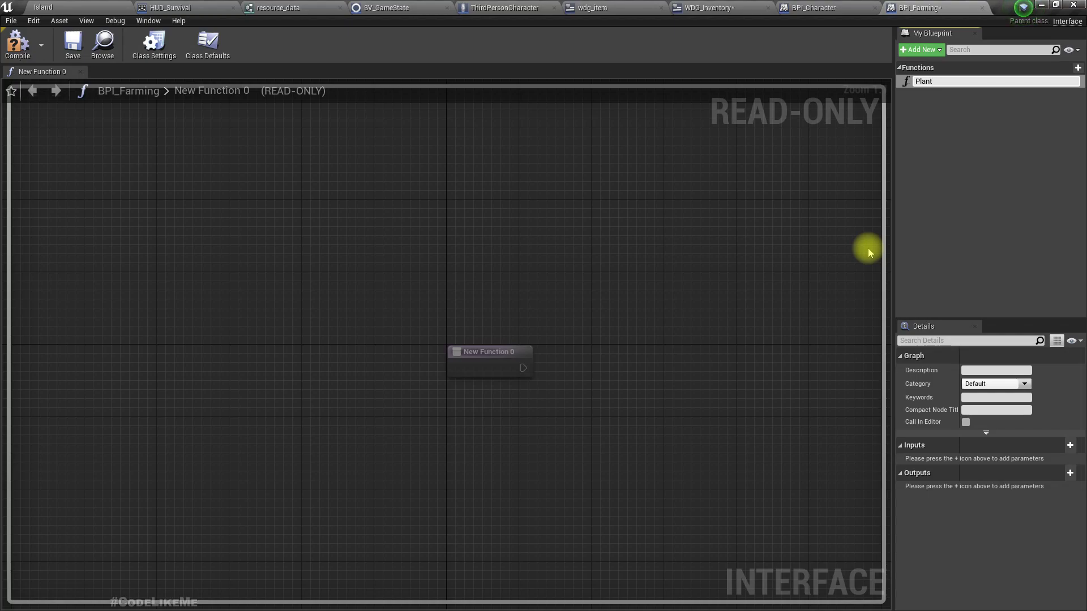
{"action": "key", "text": "Return"}
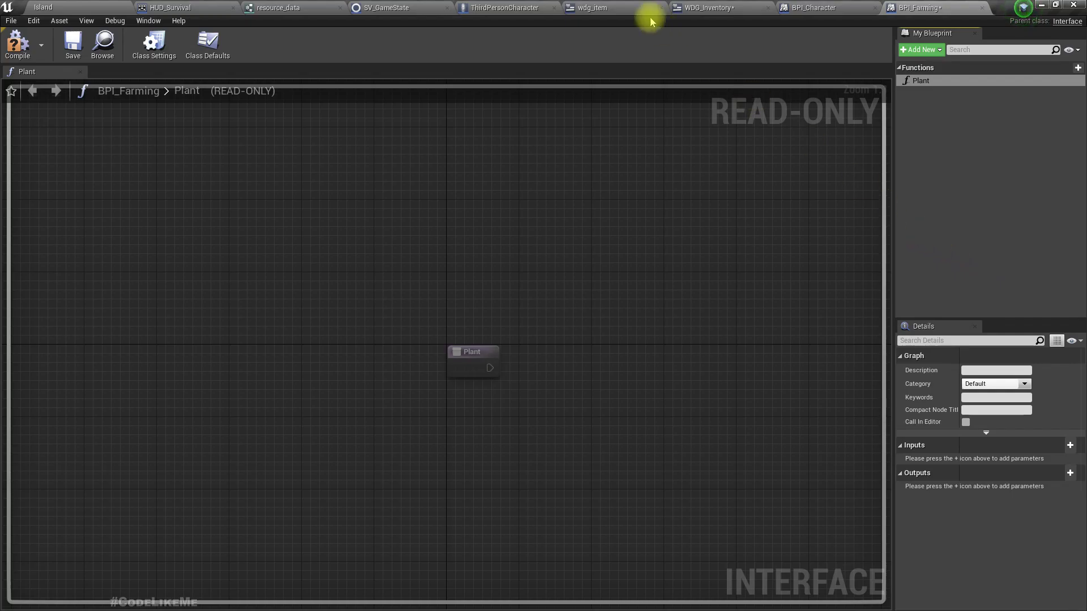
{"action": "left_click", "coordinate": [1071, 446]}
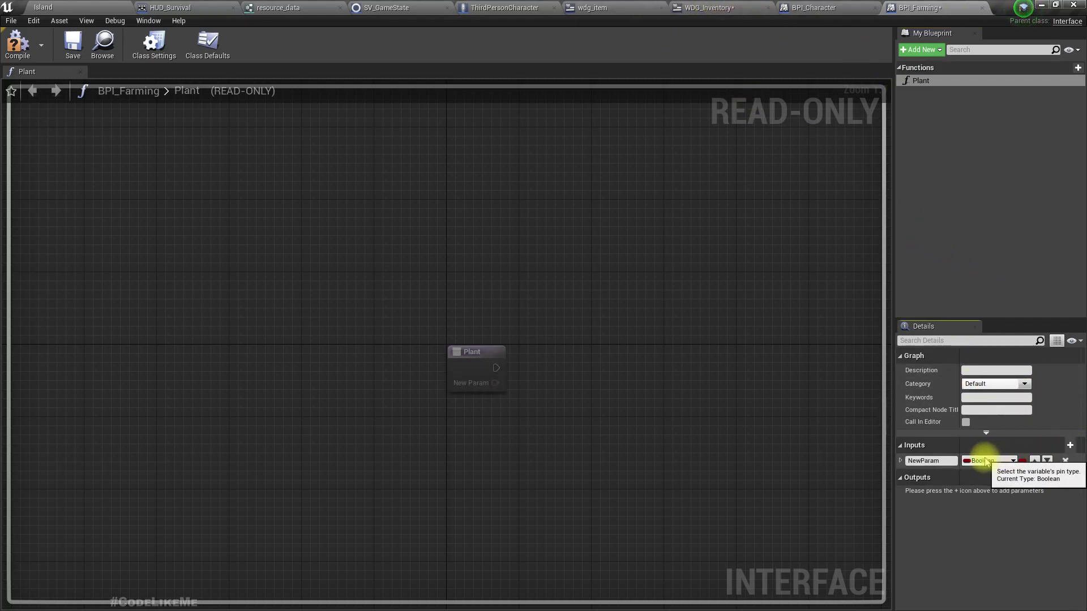
{"action": "left_click", "coordinate": [986, 461]}
Check the Class input of the SpawnActor Fruit Plant node in ThirdPersonCharacter's Planting graph
{"action": "left_click", "coordinate": [810, 7]}
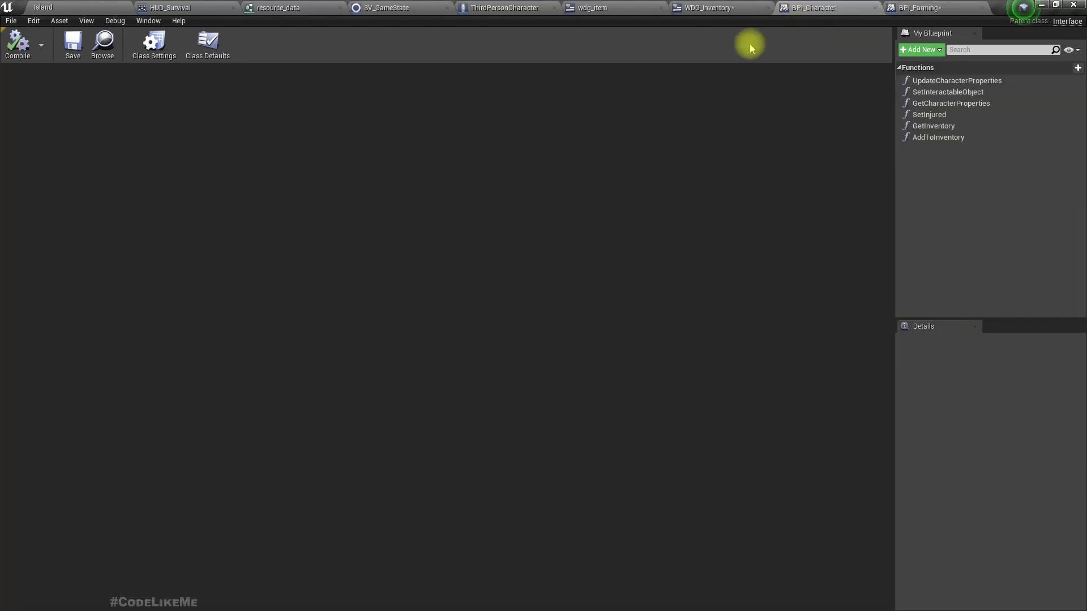
{"action": "left_click", "coordinate": [600, 8]}
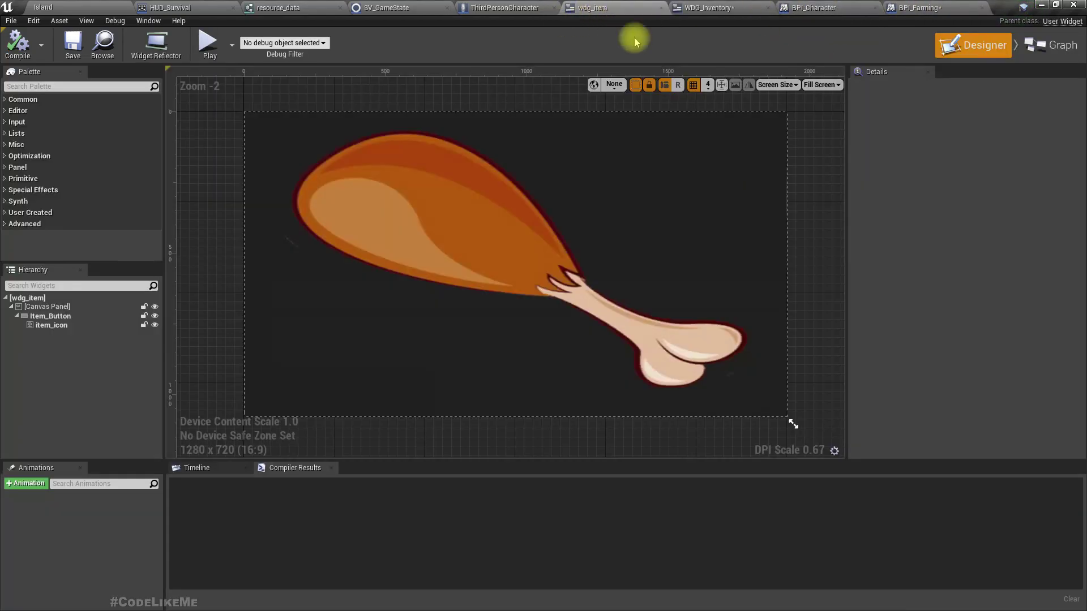
{"action": "left_click", "coordinate": [504, 7]}
{"action": "scroll", "coordinate": [399, 234], "scroll_direction": "up", "scroll_amount": 4}
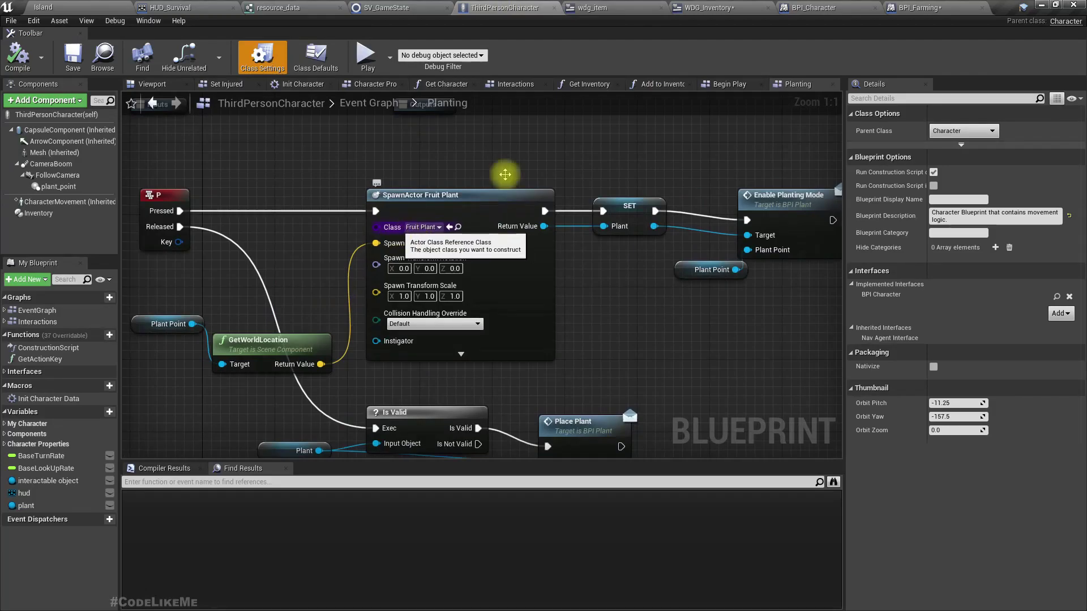
In BPI_Farming, set the Plant function's input to an Actor class reference, name it plant_class and compile the interface
{"action": "left_click", "coordinate": [932, 7]}
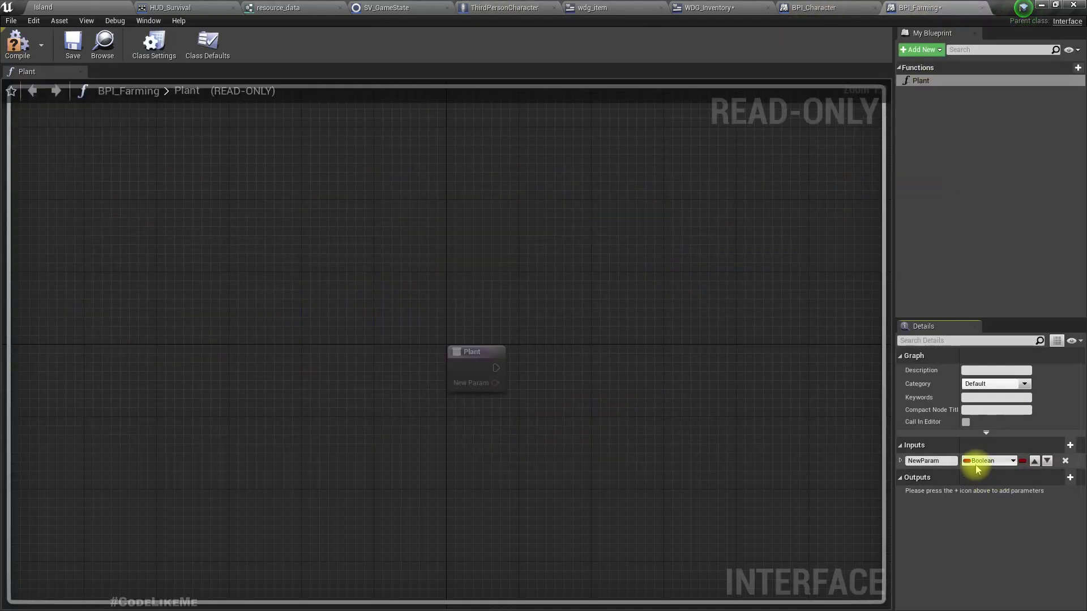
{"action": "left_click", "coordinate": [977, 461]}
{"action": "type", "text": "actor cla"}
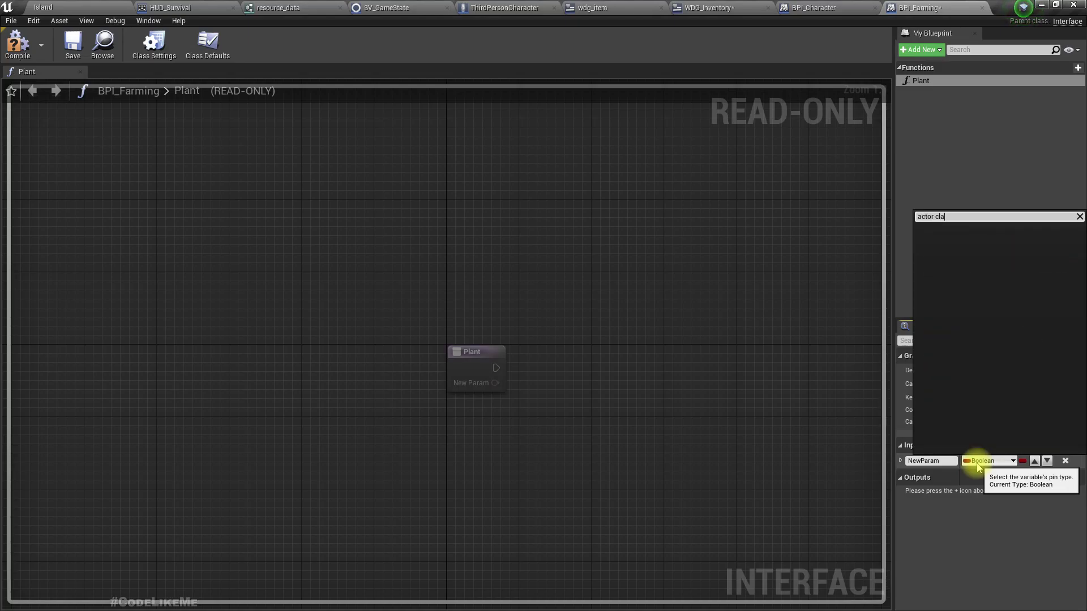
{"action": "key", "text": "BackSpace"}
{"action": "key", "text": "BackSpace"}
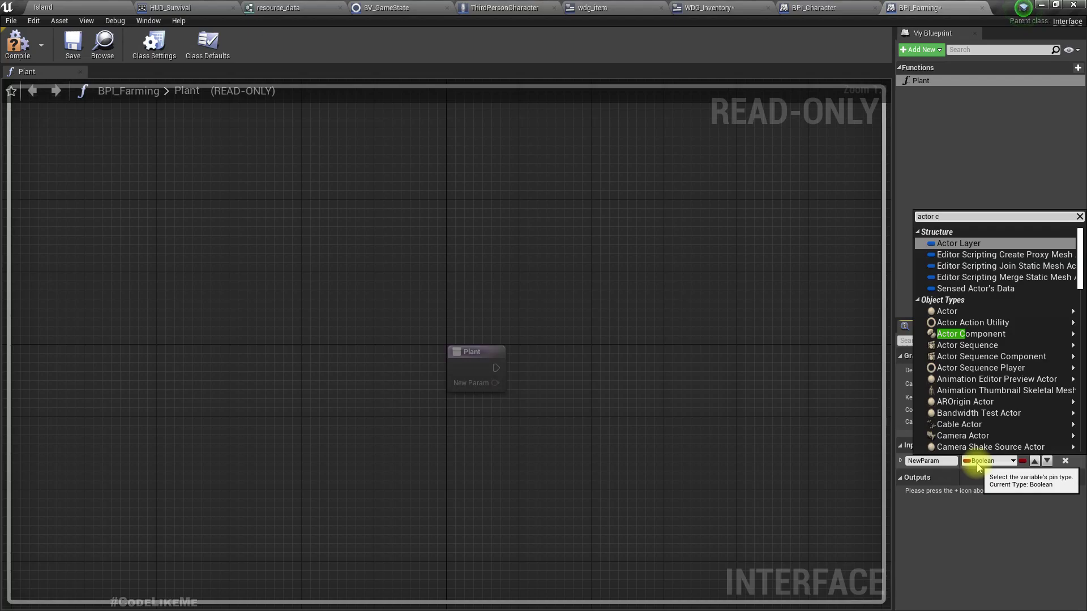
{"action": "key", "text": "Down"}
{"action": "key", "text": "Down"}
{"action": "key", "text": "Down"}
{"action": "key", "text": "Down"}
{"action": "key", "text": "Down"}
{"action": "key", "text": "Down"}
{"action": "key", "text": "Down"}
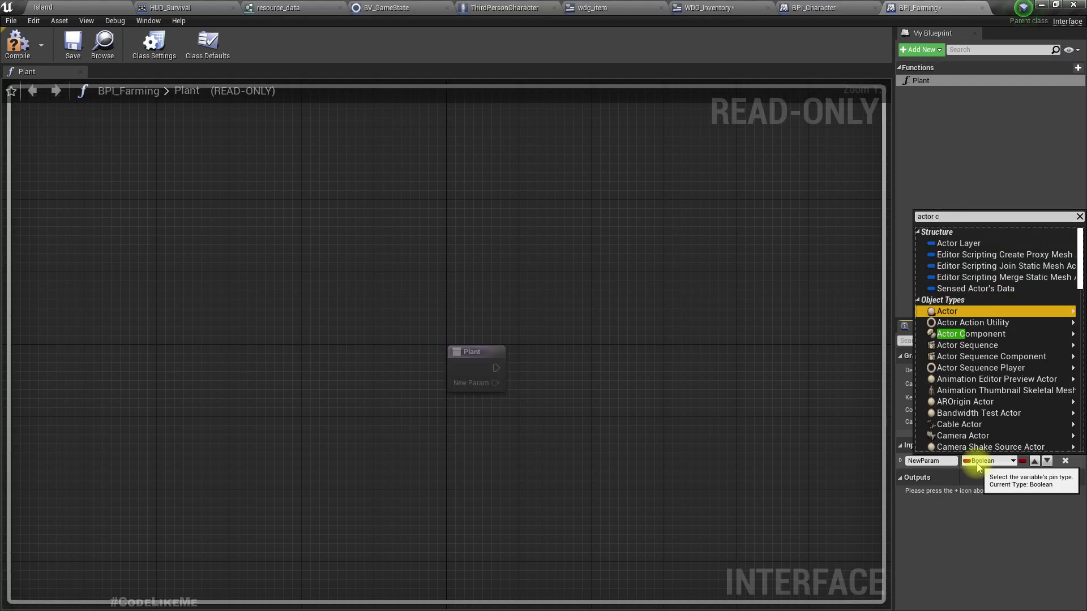
{"action": "mouse_move", "coordinate": [939, 316]}
{"action": "left_click", "coordinate": [866, 323]}
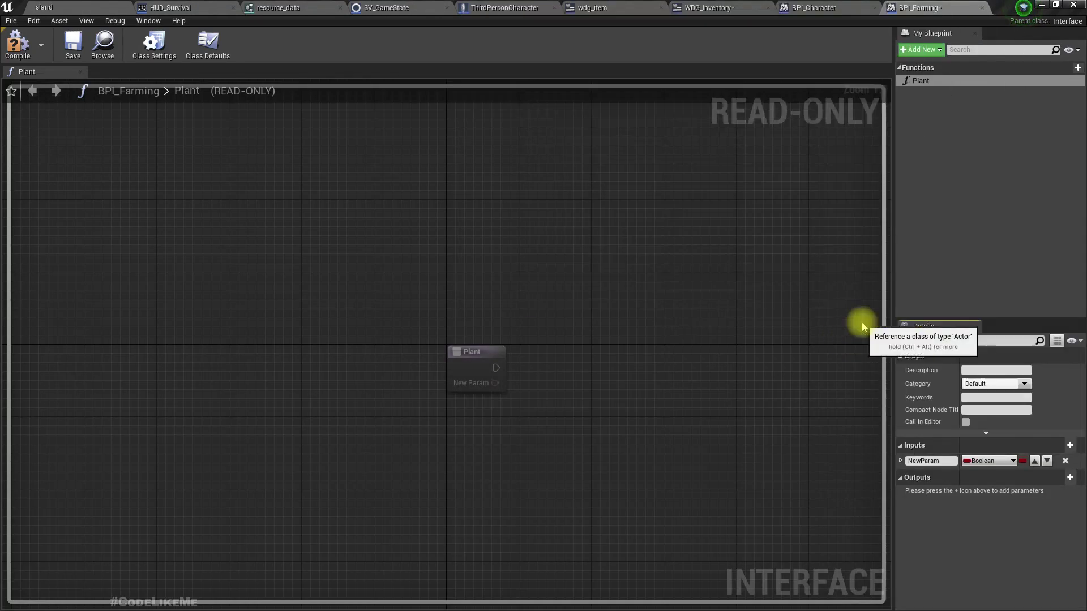
{"action": "left_click", "coordinate": [939, 460]}
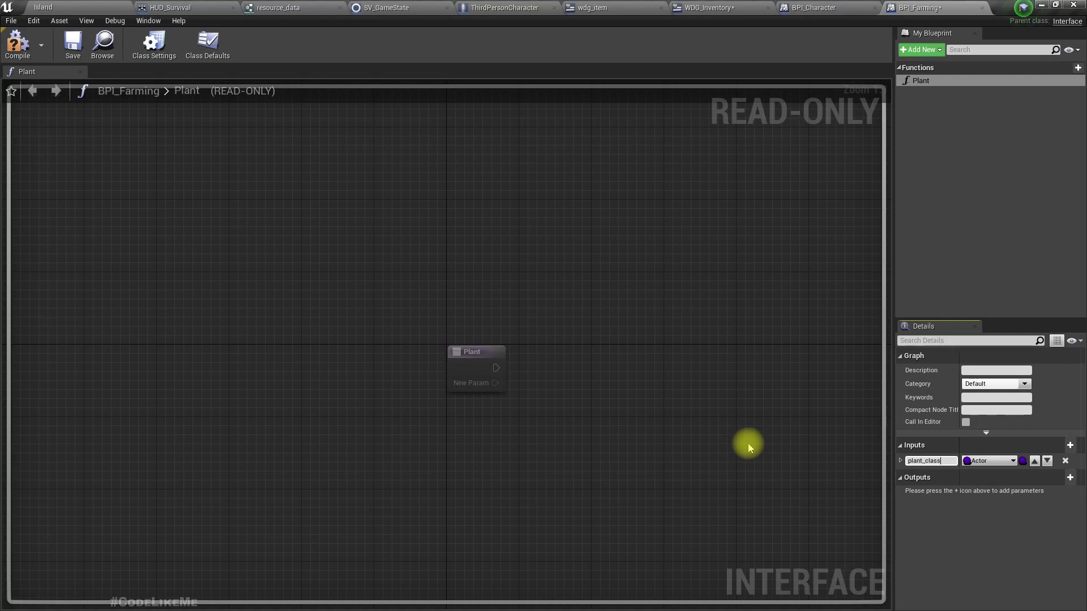
{"action": "left_click", "coordinate": [24, 48]}
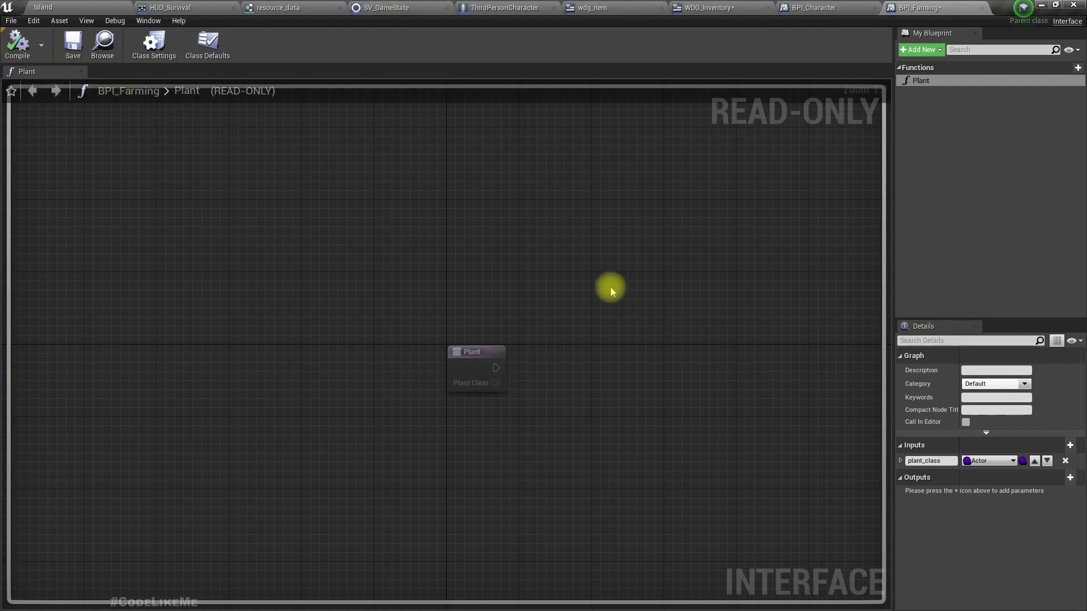
Add BPI_Farming to ThirdPersonCharacter's implemented interfaces and compile the blueprint
{"action": "left_click", "coordinate": [493, 8]}
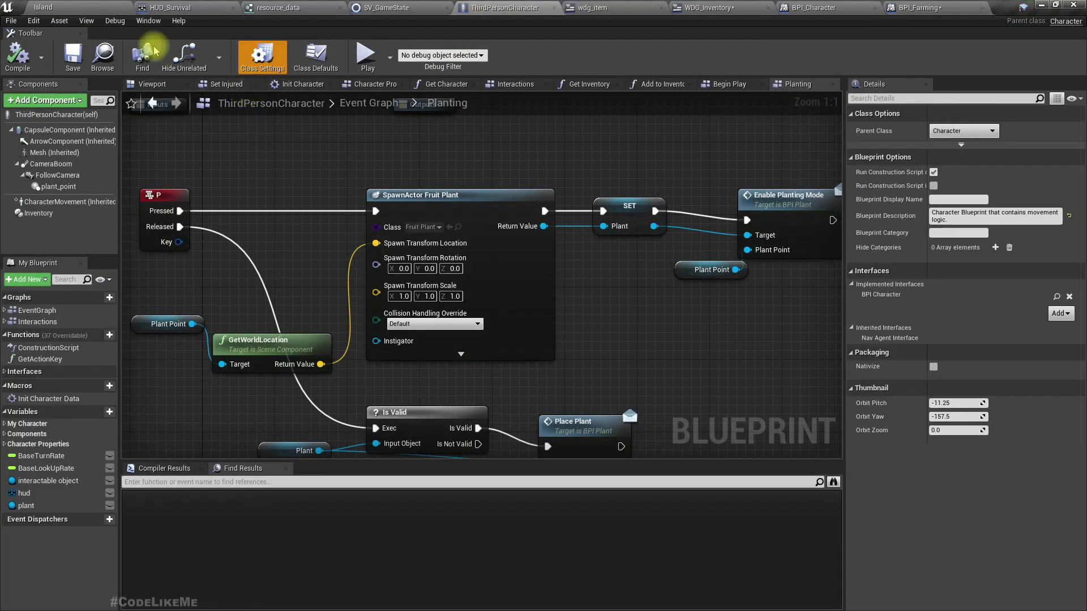
{"action": "left_click", "coordinate": [1060, 313]}
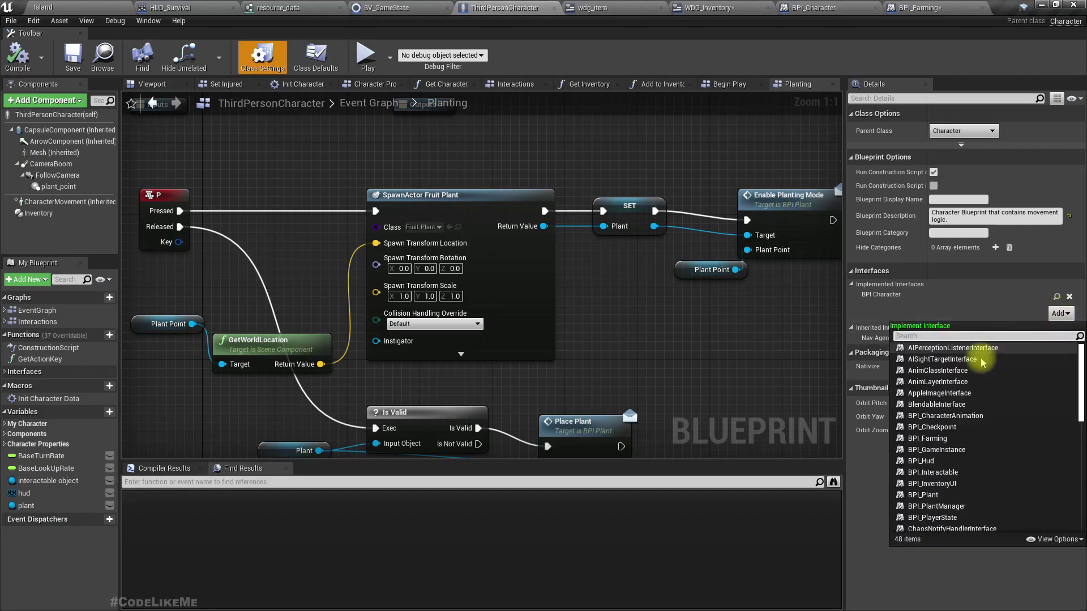
{"action": "type", "text": "far"}
{"action": "left_click", "coordinate": [929, 348]}
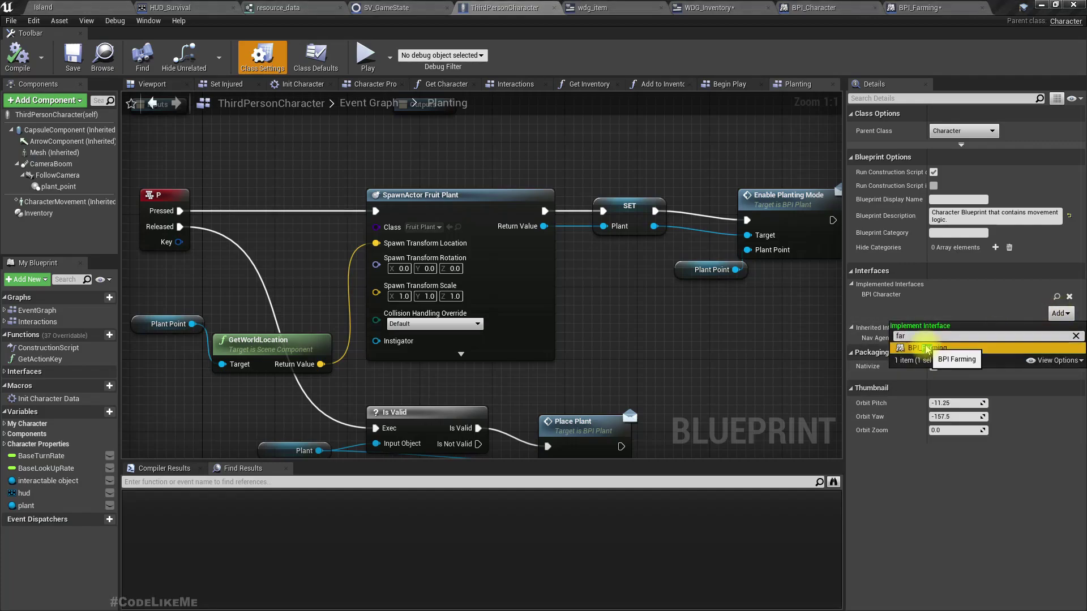
{"action": "left_click", "coordinate": [26, 68]}
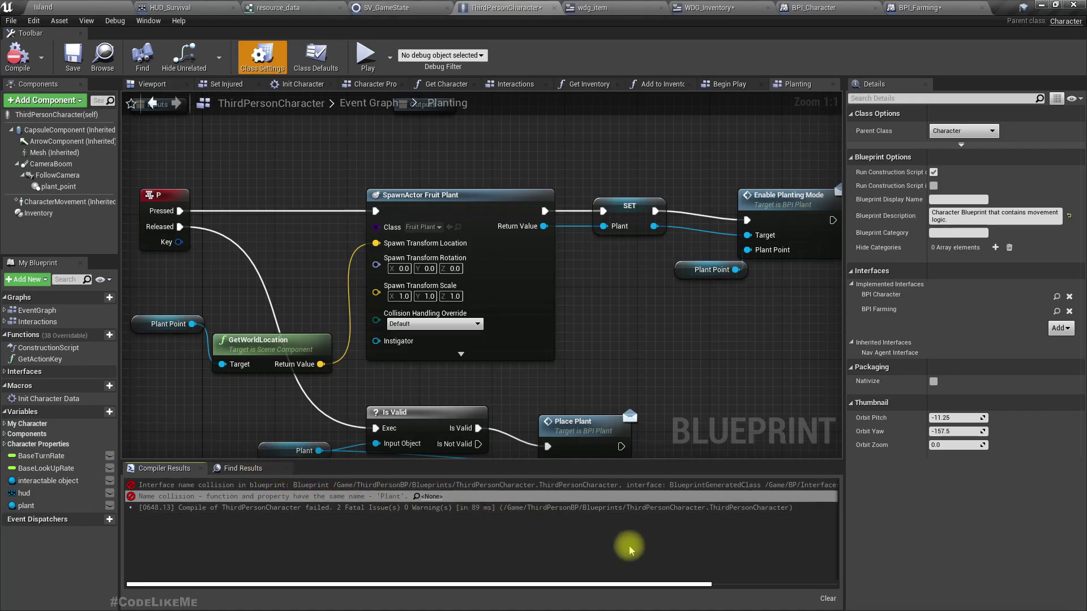
Read the compiler messages, search ThirdPersonCharacter for "plant" and inspect the plant variable's details
{"action": "left_click_drag", "start_coordinate": [631, 588], "coordinate": [691, 594]}
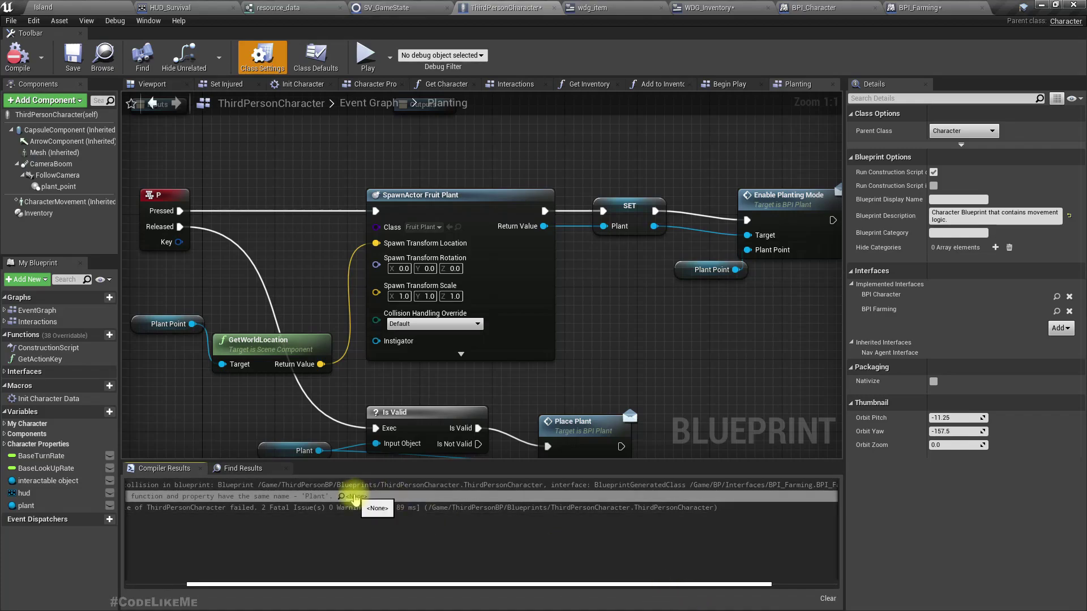
{"action": "scroll", "coordinate": [566, 287], "scroll_direction": "down", "scroll_amount": 4}
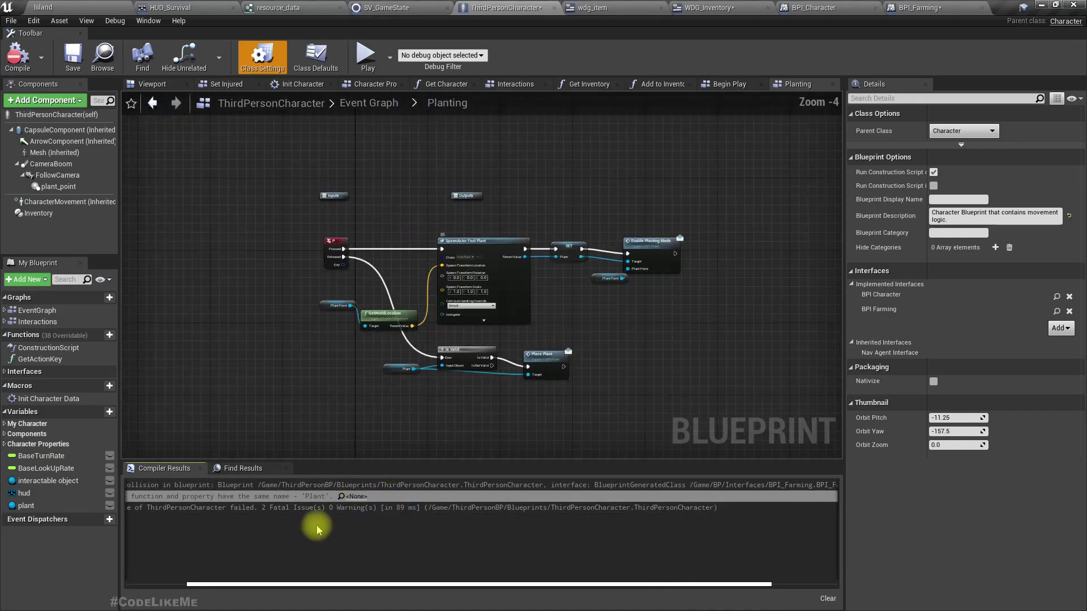
{"action": "left_click", "coordinate": [233, 468]}
{"action": "type", "text": "plant"}
{"action": "key", "text": "Return"}
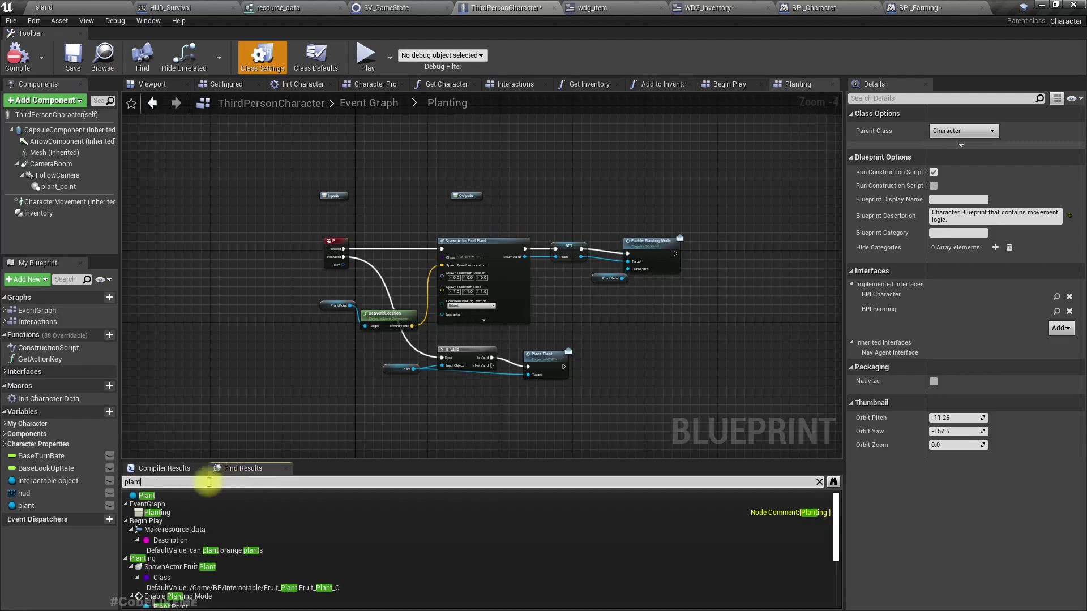
{"action": "left_click", "coordinate": [140, 497]}
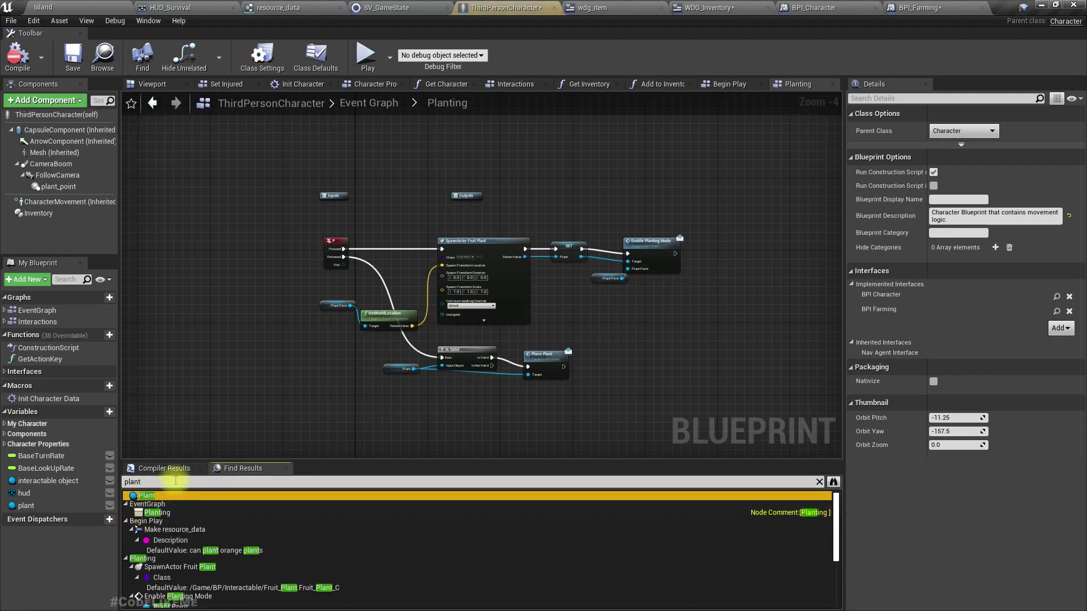
{"action": "left_click", "coordinate": [26, 505]}
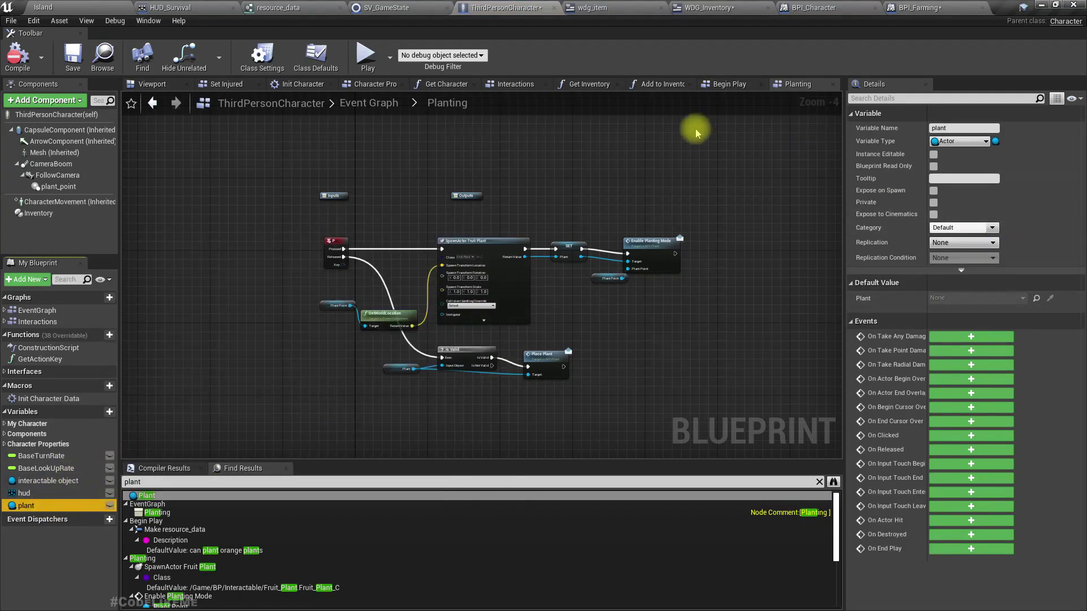
Rename the Plant function of BPI_Farming to PlantTree
{"action": "left_click", "coordinate": [920, 7]}
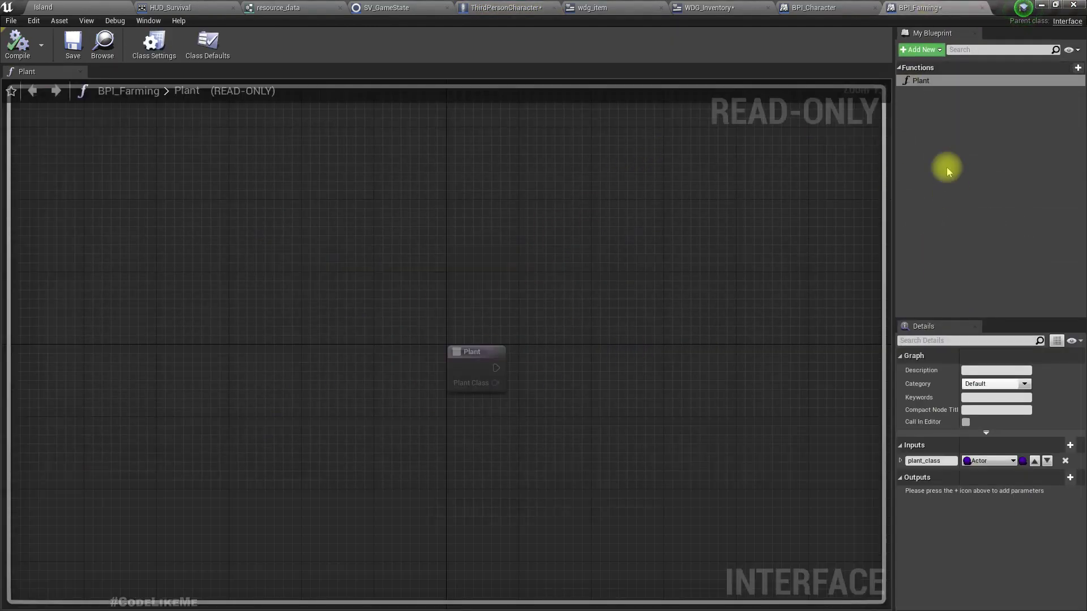
{"action": "left_click", "coordinate": [938, 81]}
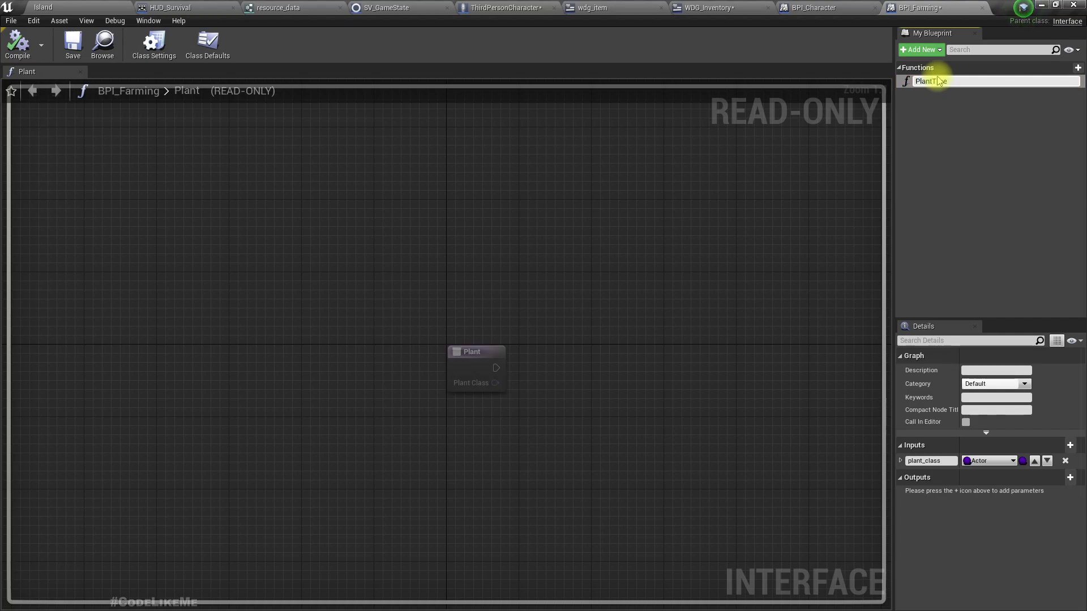
{"action": "key", "text": "Return"}
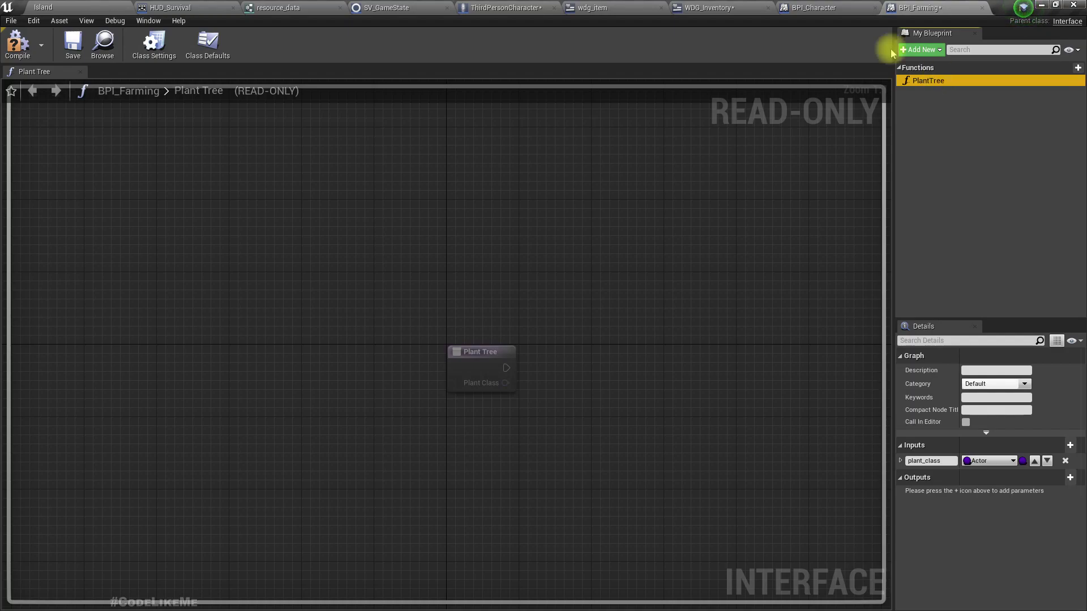
Compile the BPI_Farming interface and the ThirdPersonCharacter blueprint
{"action": "left_click", "coordinate": [17, 42]}
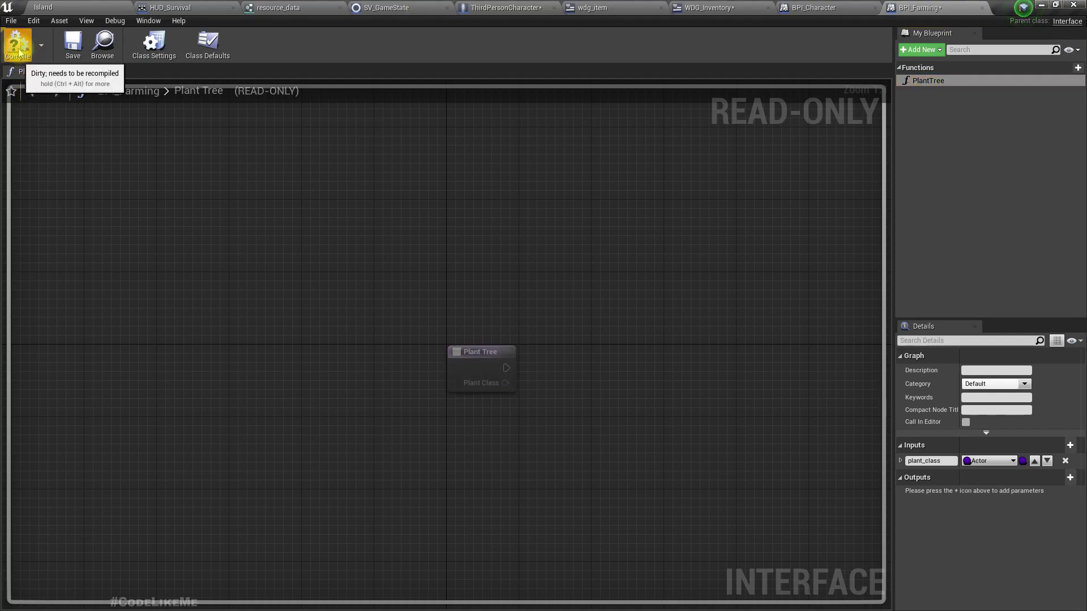
{"action": "left_click", "coordinate": [602, 7]}
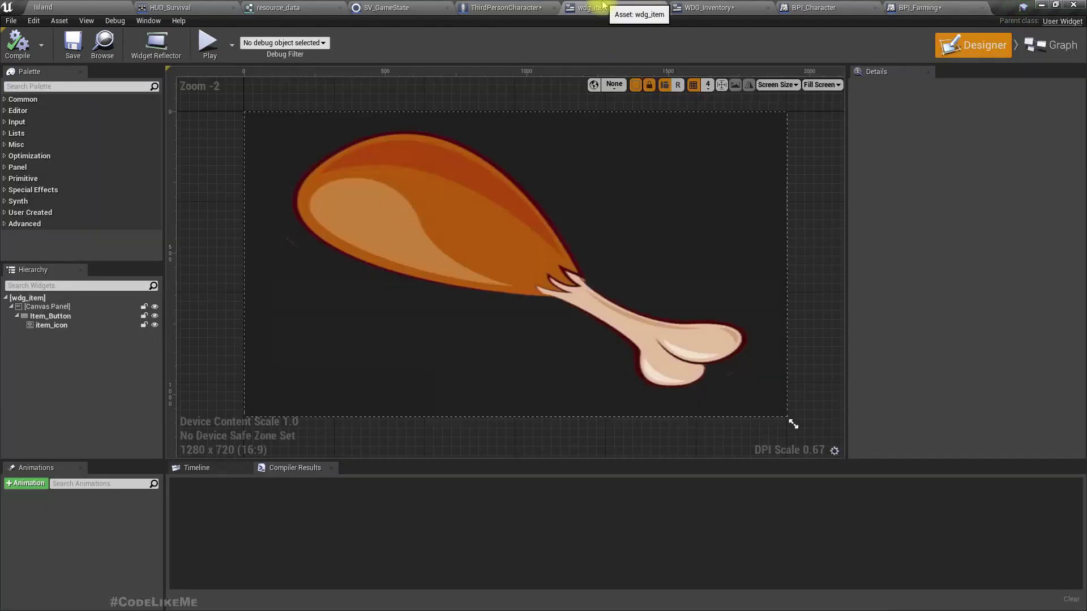
{"action": "left_click", "coordinate": [718, 6]}
{"action": "left_click", "coordinate": [512, 7]}
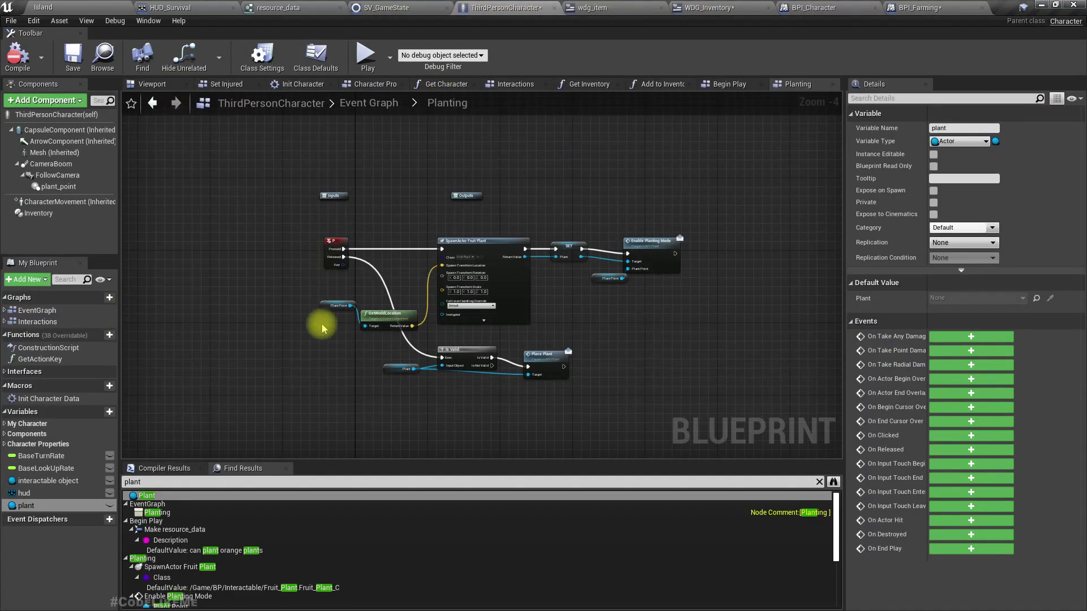
{"action": "left_click", "coordinate": [26, 62]}
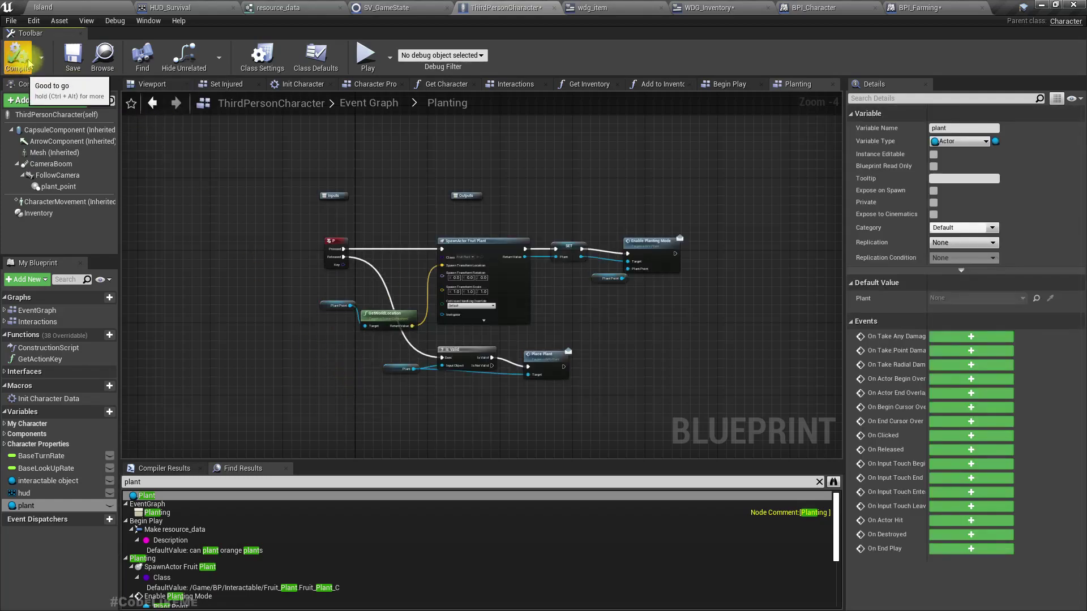
Add the Event Plant Tree node to ThirdPersonCharacter's Planting graph, below the existing planting nodes
{"action": "right_click_drag", "start_coordinate": [364, 383], "coordinate": [336, 314]}
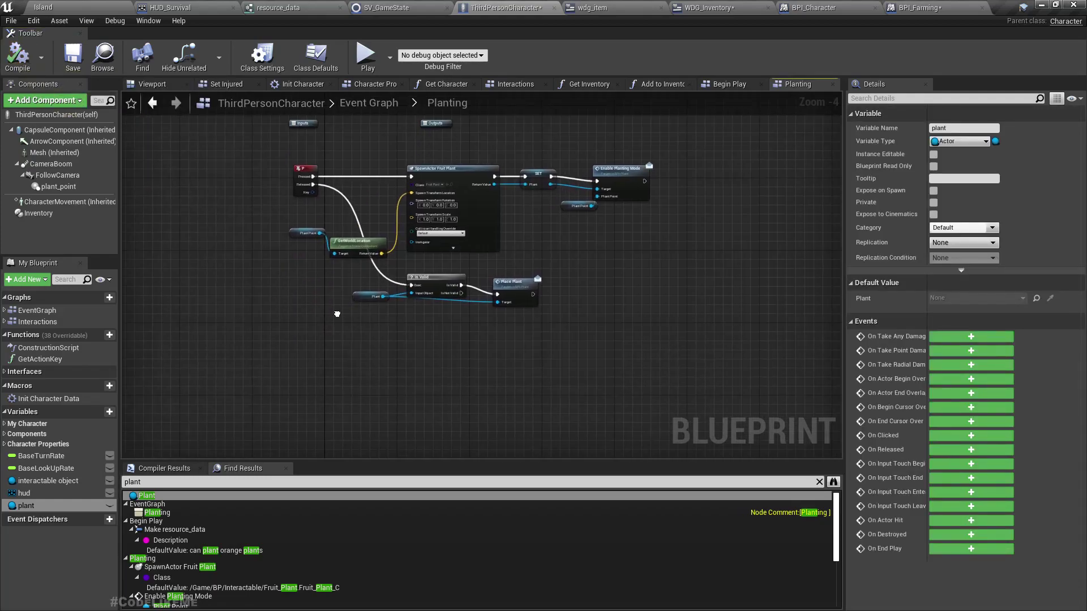
{"action": "right_click", "coordinate": [318, 359]}
{"action": "type", "text": "plant tre"}
{"action": "key", "text": "Up"}
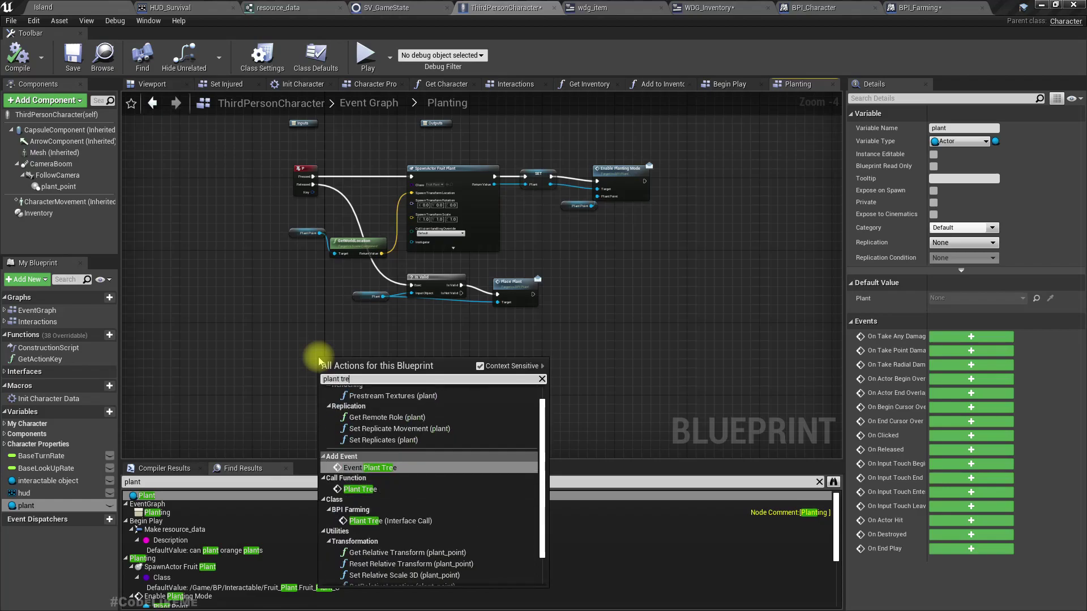
{"action": "key", "text": "Return"}
{"action": "scroll", "coordinate": [334, 363], "scroll_direction": "up", "scroll_amount": 2}
{"action": "scroll", "coordinate": [381, 371], "scroll_direction": "down", "scroll_amount": 1}
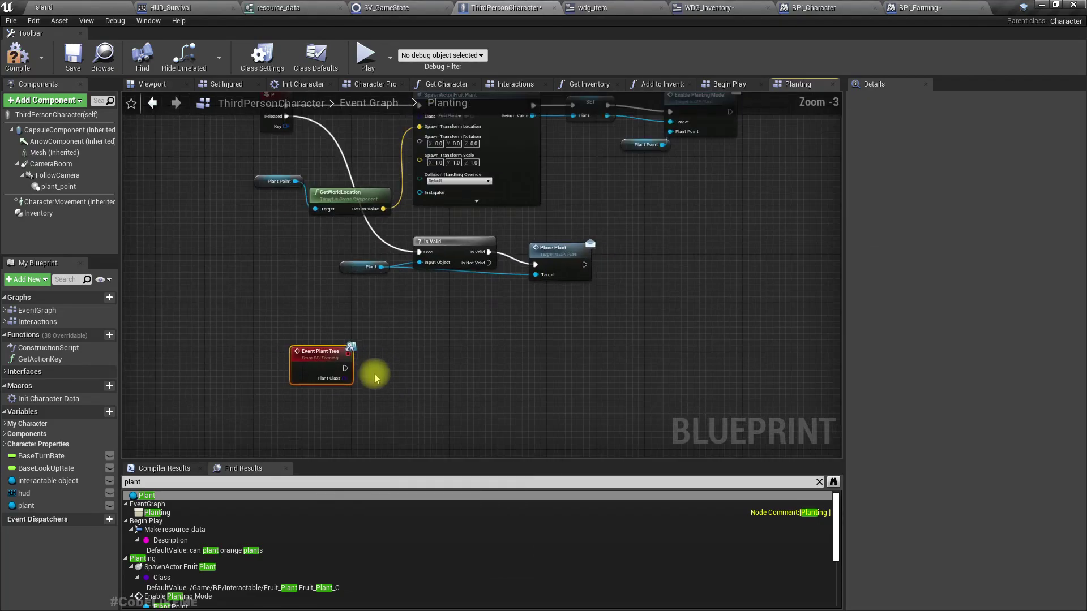
{"action": "left_click_drag", "start_coordinate": [308, 369], "coordinate": [283, 375]}
Disconnect P's Pressed output, wire Event Plant Tree's execution and Plant Class outputs into SpawnActor, and compile ThirdPersonCharacter
{"action": "right_click_drag", "start_coordinate": [390, 334], "coordinate": [382, 383]}
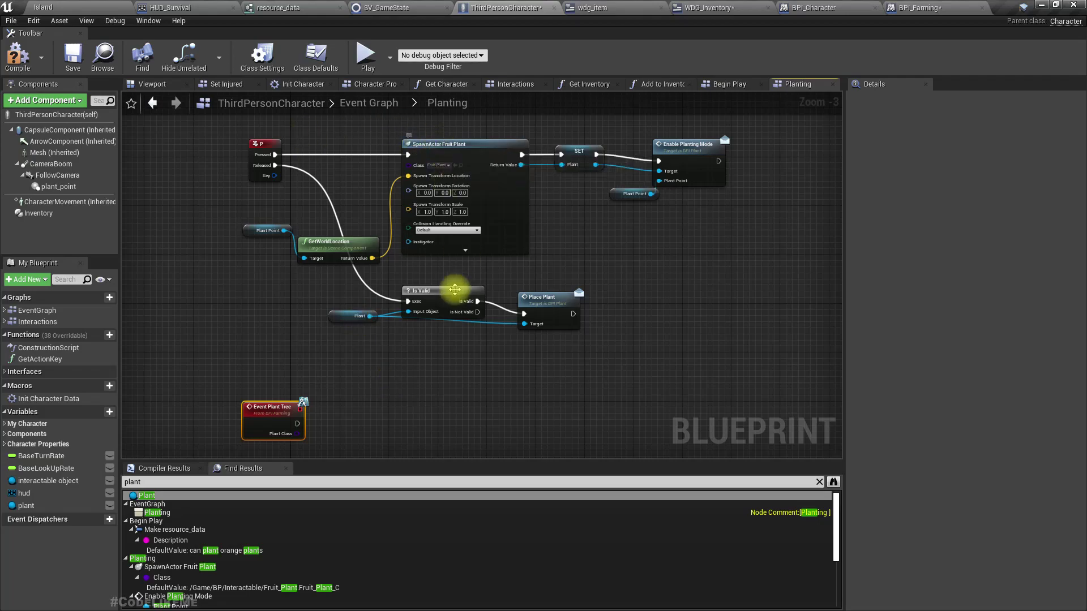
{"action": "right_click", "coordinate": [275, 155]}
{"action": "left_click", "coordinate": [340, 184]}
{"action": "left_click_drag", "start_coordinate": [297, 424], "coordinate": [407, 155]}
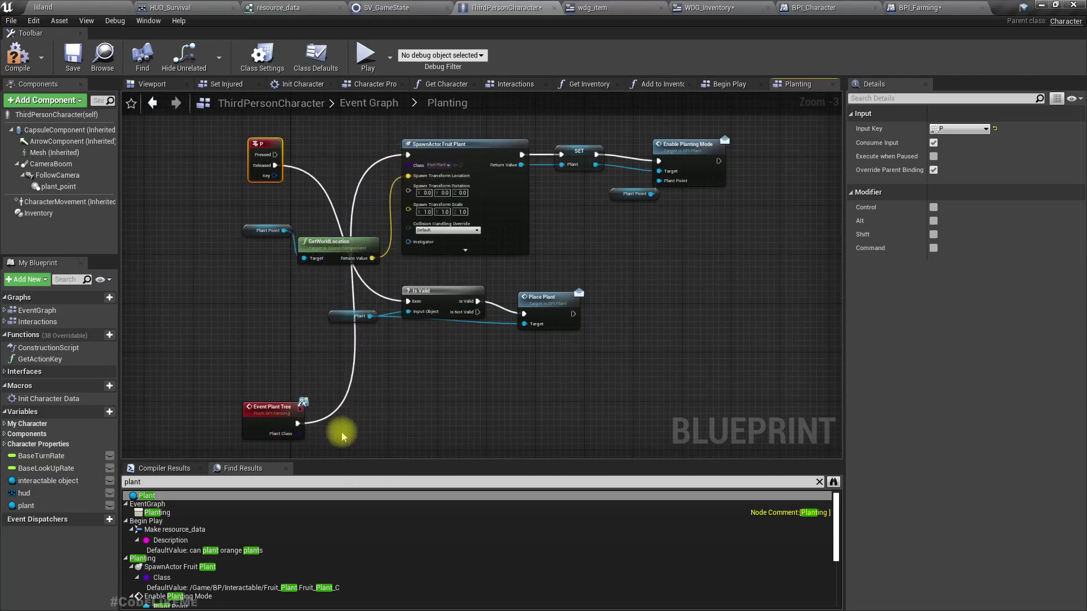
{"action": "left_click_drag", "start_coordinate": [297, 433], "coordinate": [407, 165]}
{"action": "left_click_drag", "start_coordinate": [259, 423], "coordinate": [235, 355]}
{"action": "left_click", "coordinate": [338, 368]}
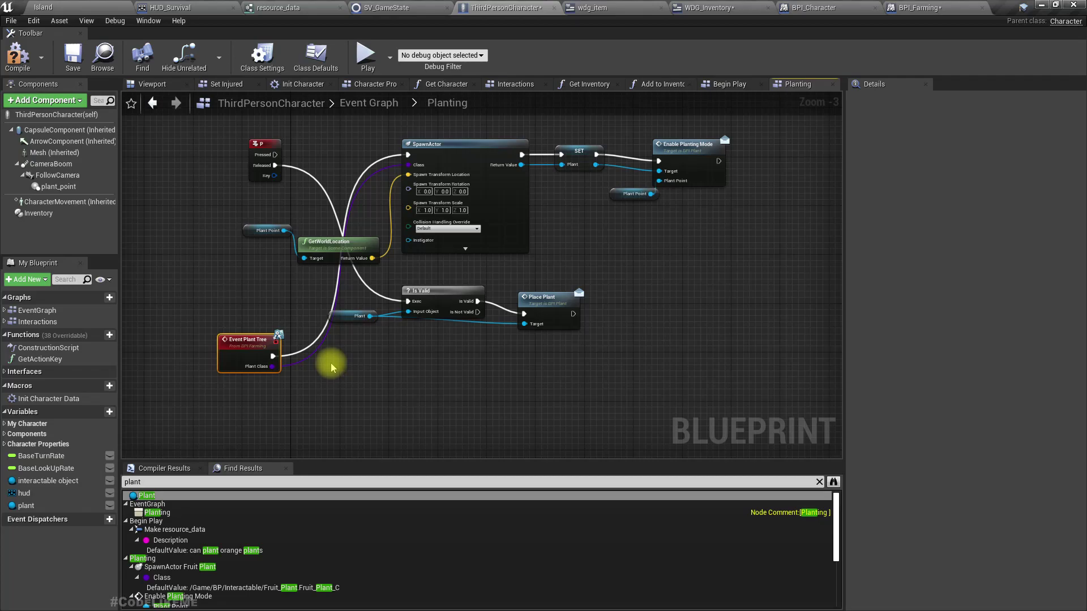
{"action": "left_click", "coordinate": [18, 56]}
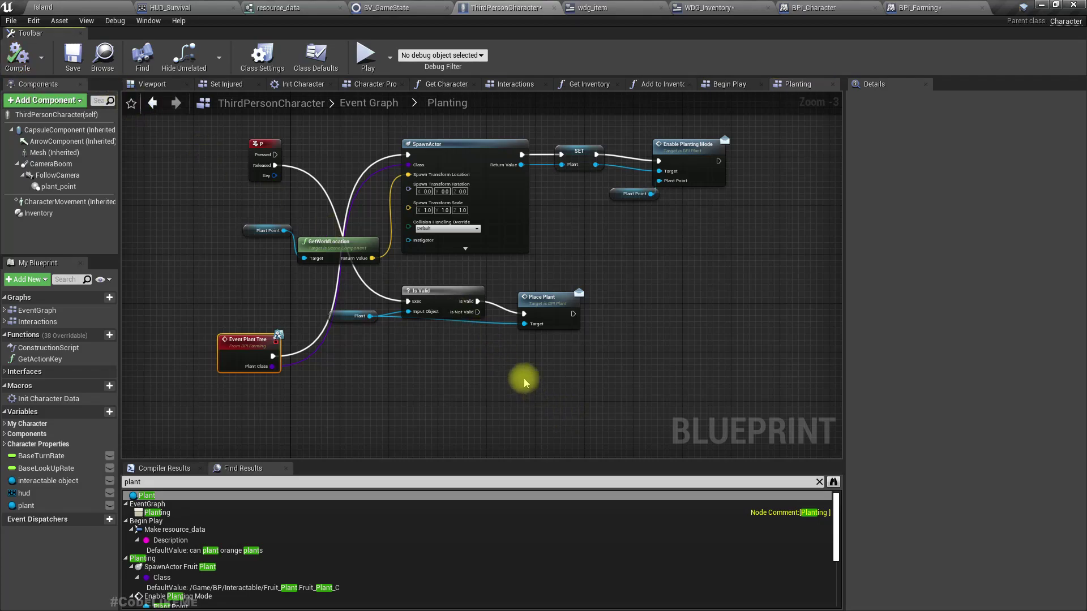
Add a Get Player Character node below Switch on item_action in WDG_Inventory's event graph
{"action": "right_click_drag", "start_coordinate": [647, 283], "coordinate": [624, 309]}
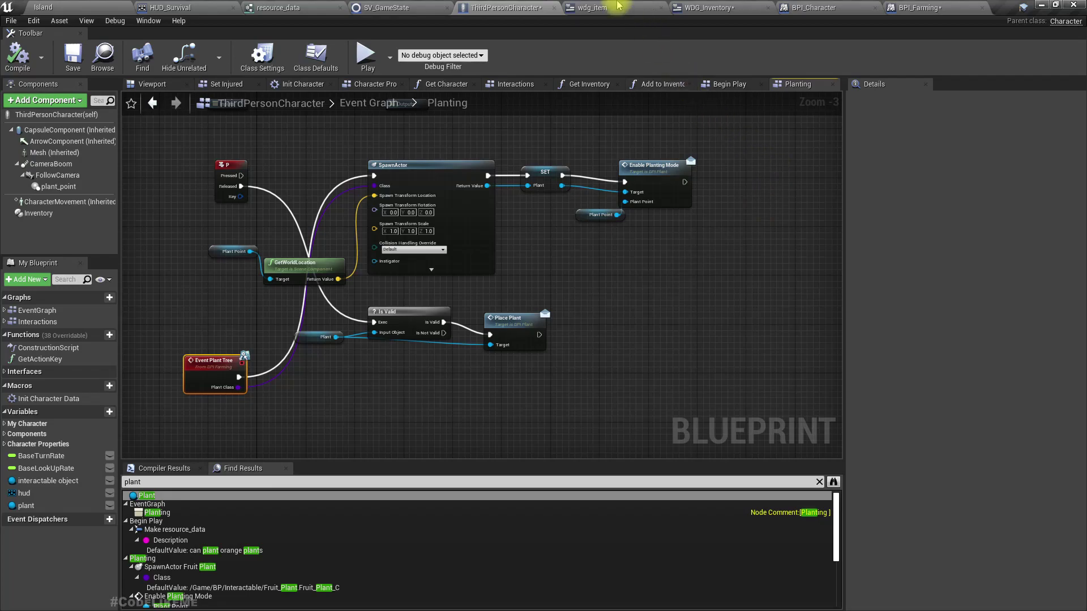
{"action": "left_click", "coordinate": [722, 6]}
{"action": "right_click_drag", "start_coordinate": [698, 401], "coordinate": [444, 333]}
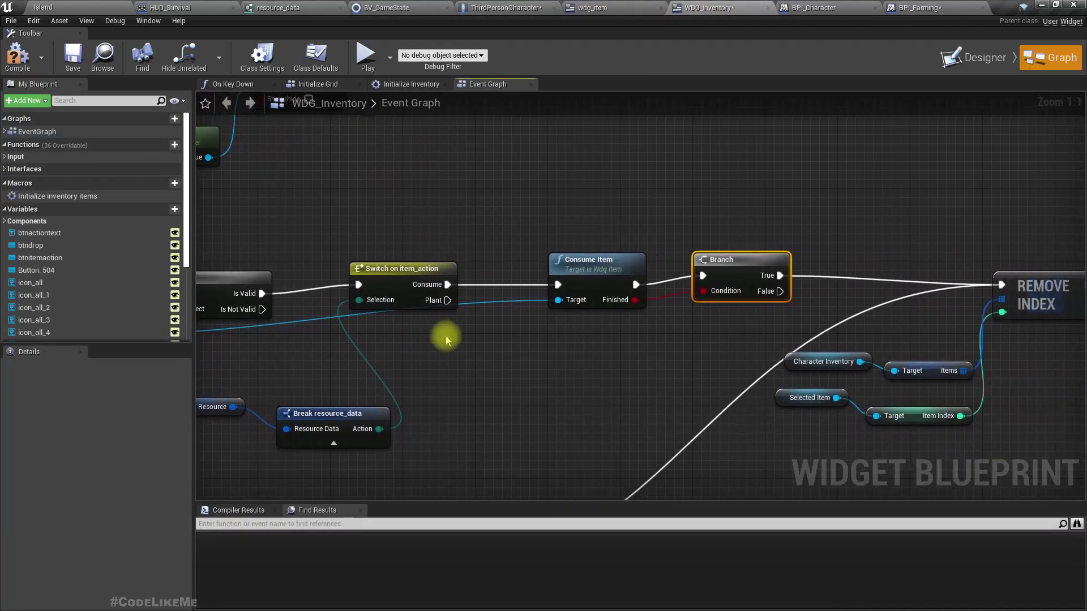
{"action": "scroll", "coordinate": [510, 372], "scroll_direction": "down", "scroll_amount": 2}
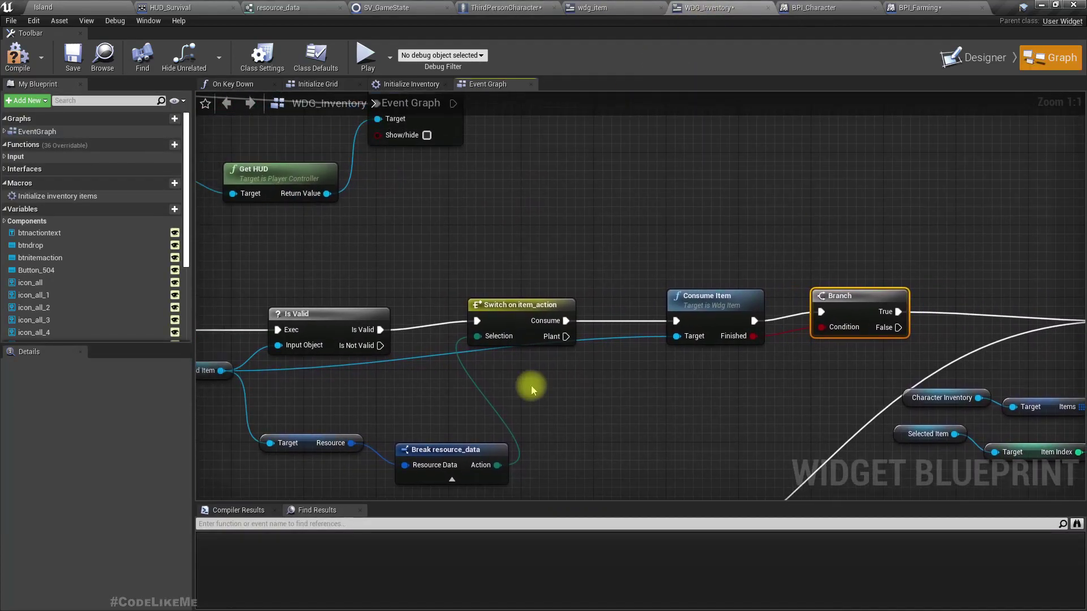
{"action": "right_click_drag", "start_coordinate": [531, 382], "coordinate": [488, 382]}
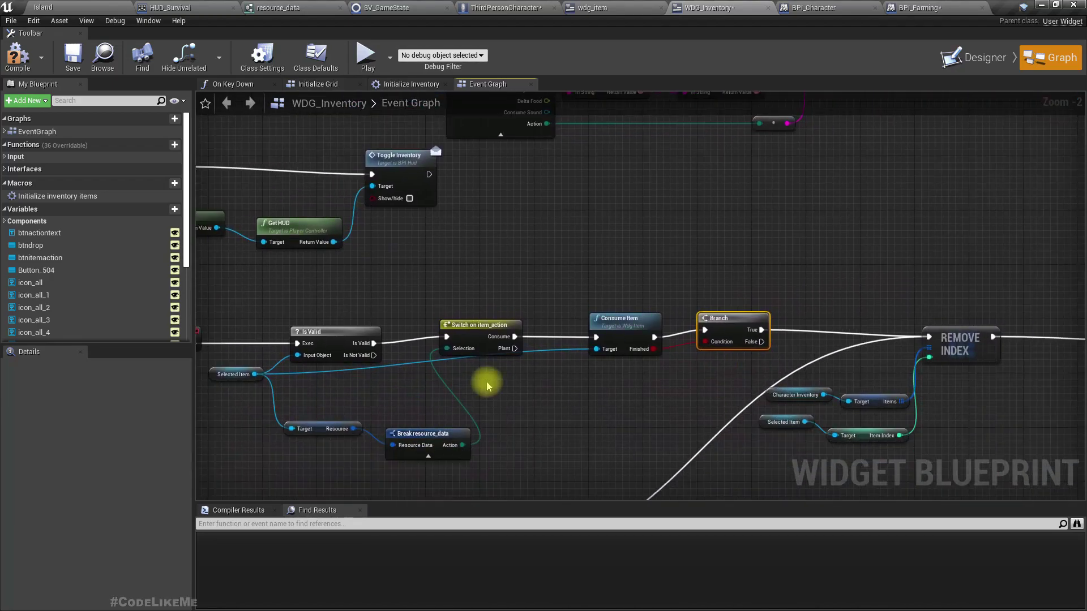
{"action": "right_click", "coordinate": [495, 409]}
{"action": "type", "text": "get"}
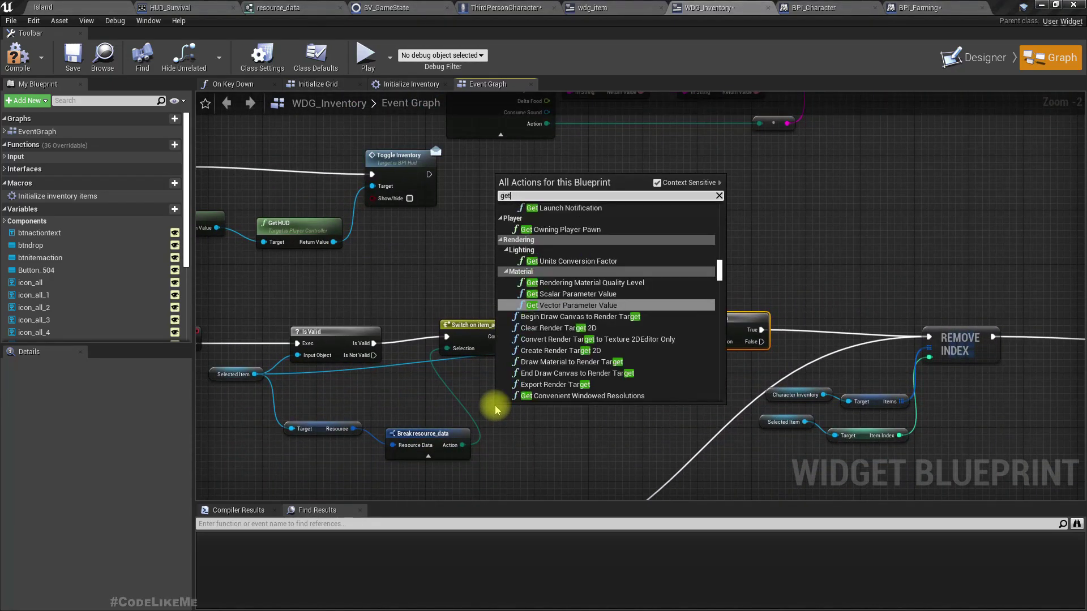
{"action": "type", "text": " player chara"}
{"action": "key", "text": "Return"}
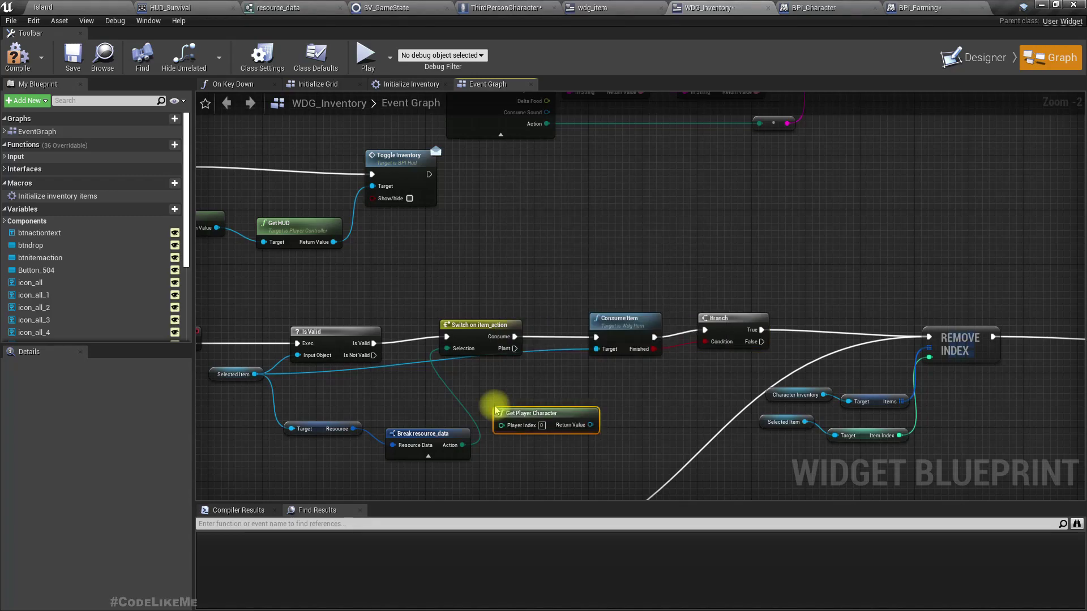
Add a Plant Tree message targeting the player character and run it from the Plant output of Switch on item_action
{"action": "left_click_drag", "start_coordinate": [590, 424], "coordinate": [648, 391]}
{"action": "type", "text": "plant tr"}
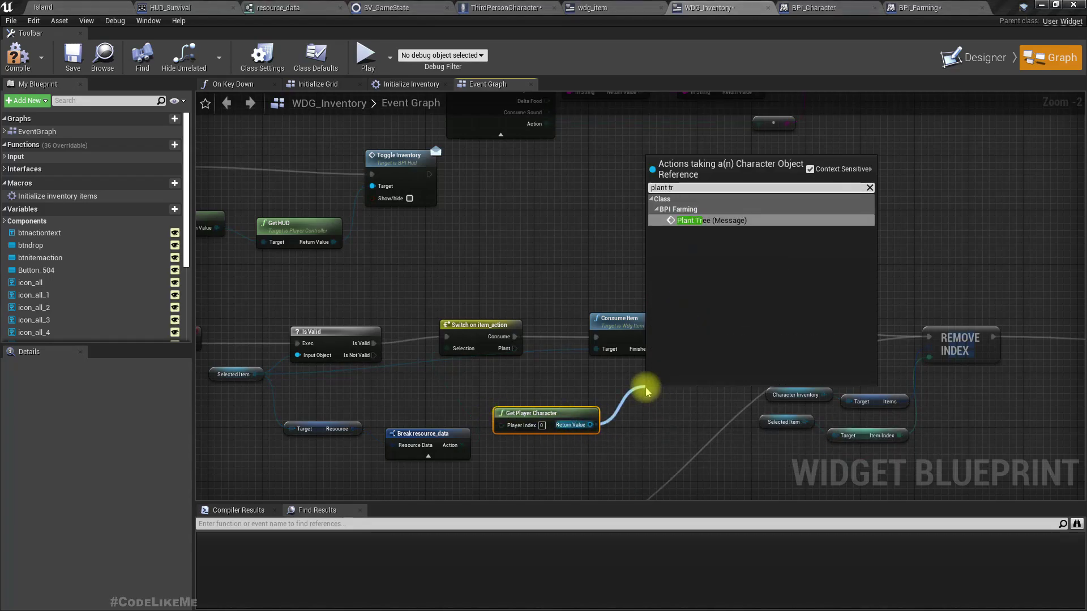
{"action": "key", "text": "Return"}
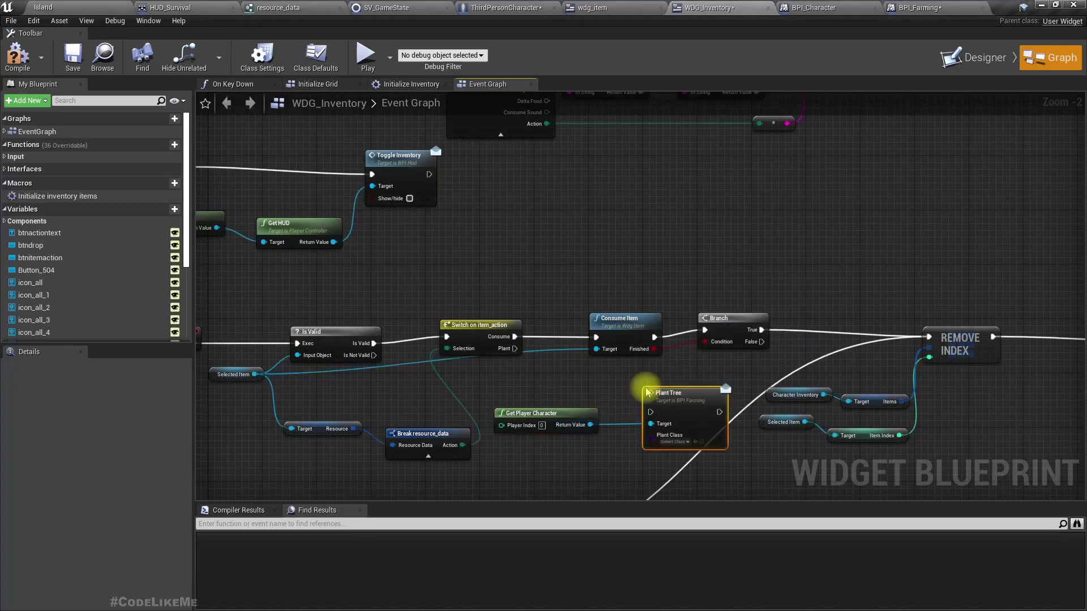
{"action": "left_click_drag", "start_coordinate": [515, 348], "coordinate": [626, 373]}
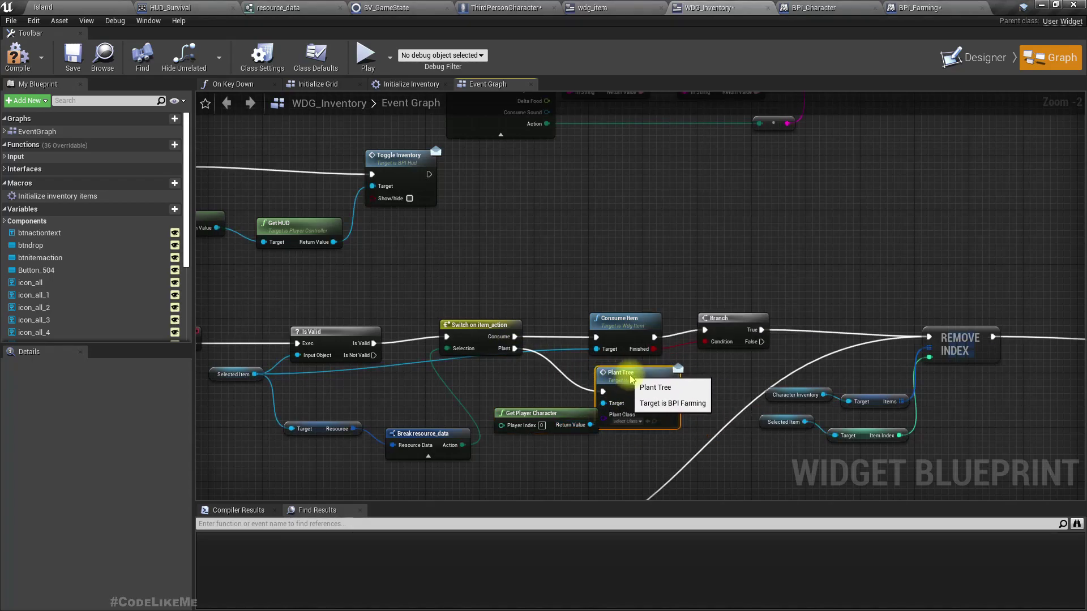
{"action": "left_click_drag", "start_coordinate": [563, 417], "coordinate": [508, 404]}
{"action": "right_click_drag", "start_coordinate": [614, 427], "coordinate": [499, 376]}
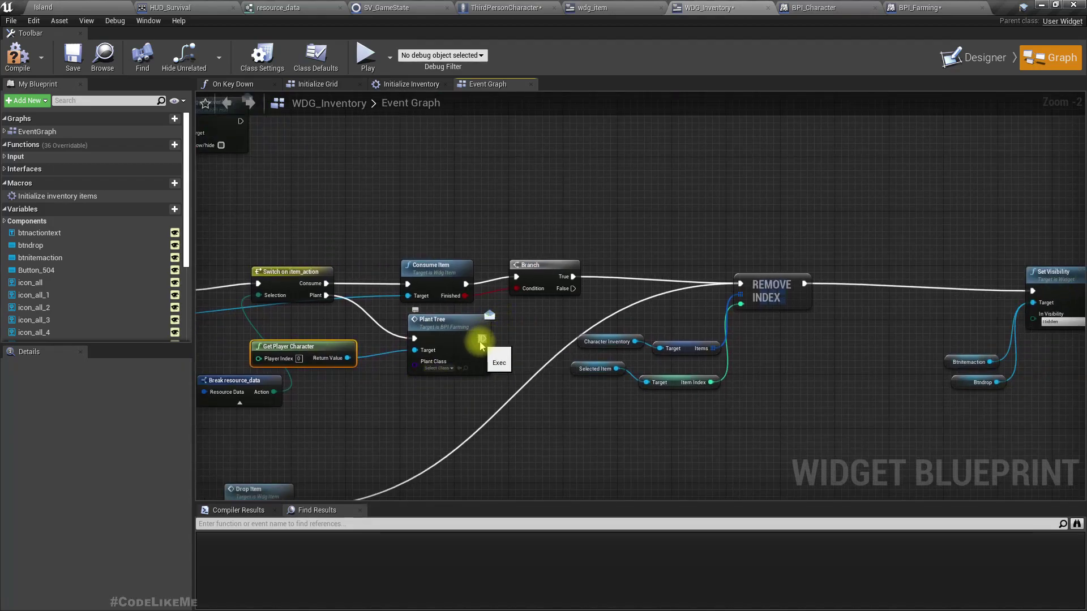
Connect Plant Tree's execution output to REMOVE INDEX and rearrange the Resource and Break resource_data nodes clear of Get Player Character
{"action": "left_click_drag", "start_coordinate": [480, 343], "coordinate": [741, 288]}
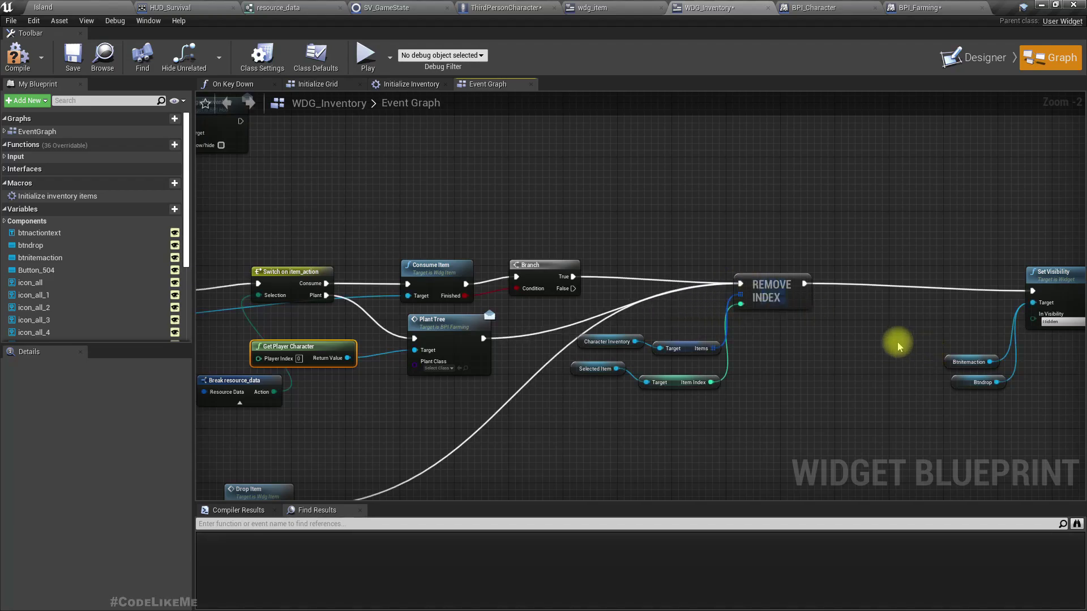
{"action": "right_click_drag", "start_coordinate": [347, 369], "coordinate": [493, 372]}
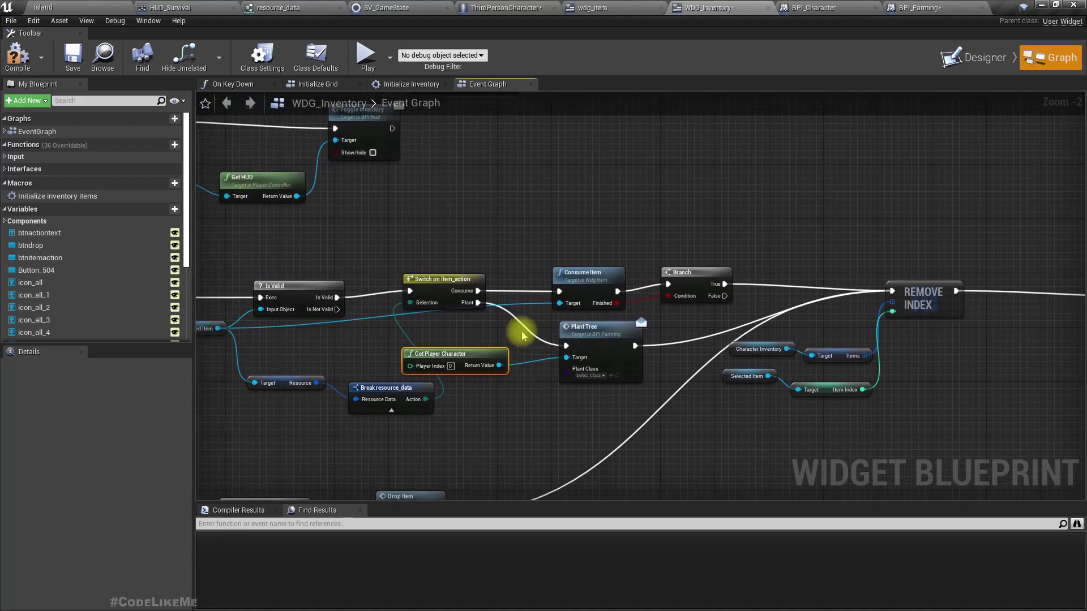
{"action": "left_click_drag", "start_coordinate": [286, 367], "coordinate": [319, 394]}
{"action": "left_click", "coordinate": [357, 396]}
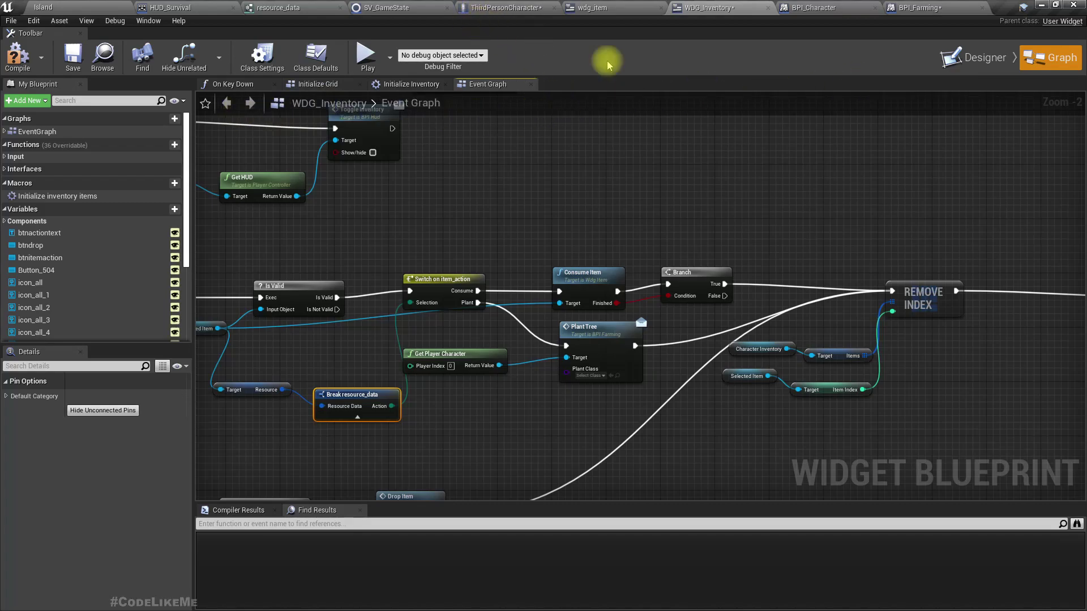
Add a new variable to the resource_data structure and set its type to an Actor class reference
{"action": "left_click", "coordinate": [274, 8]}
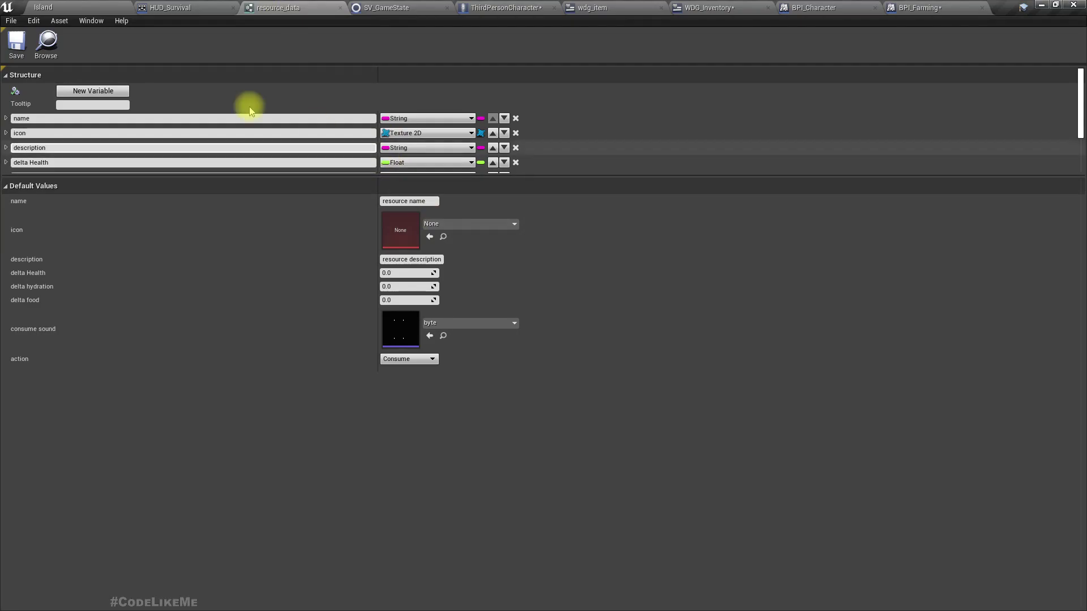
{"action": "scroll", "coordinate": [315, 153], "scroll_direction": "down", "scroll_amount": 3}
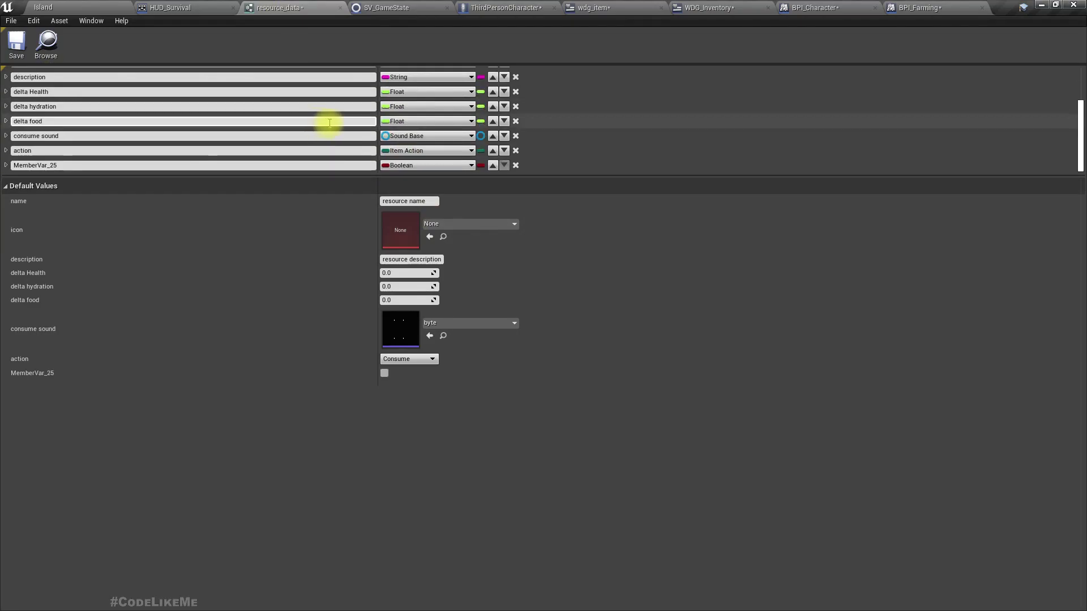
{"action": "left_click", "coordinate": [396, 166]}
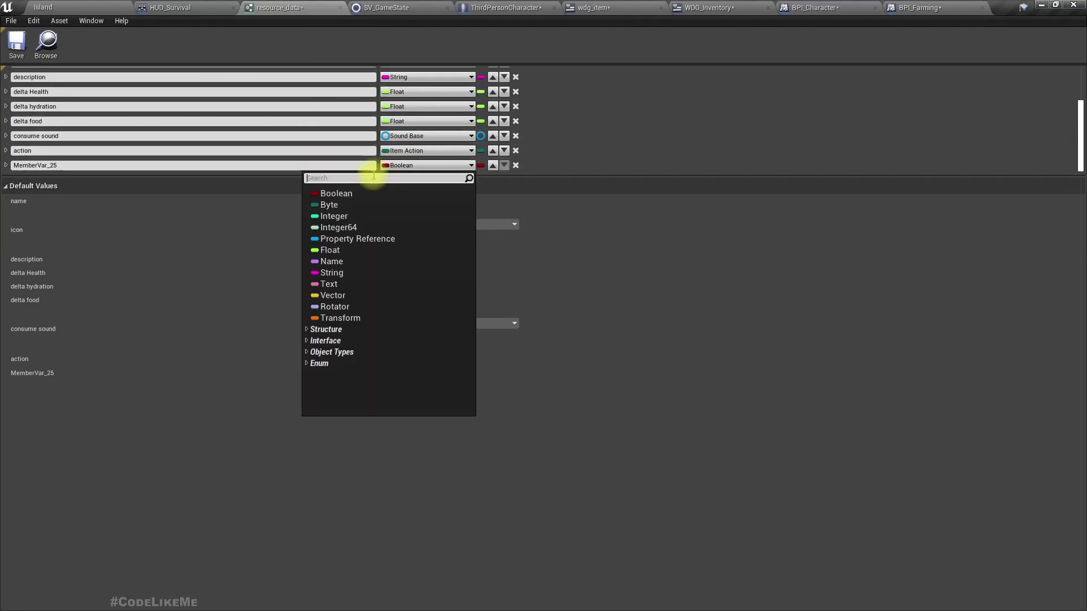
{"action": "type", "text": "a"}
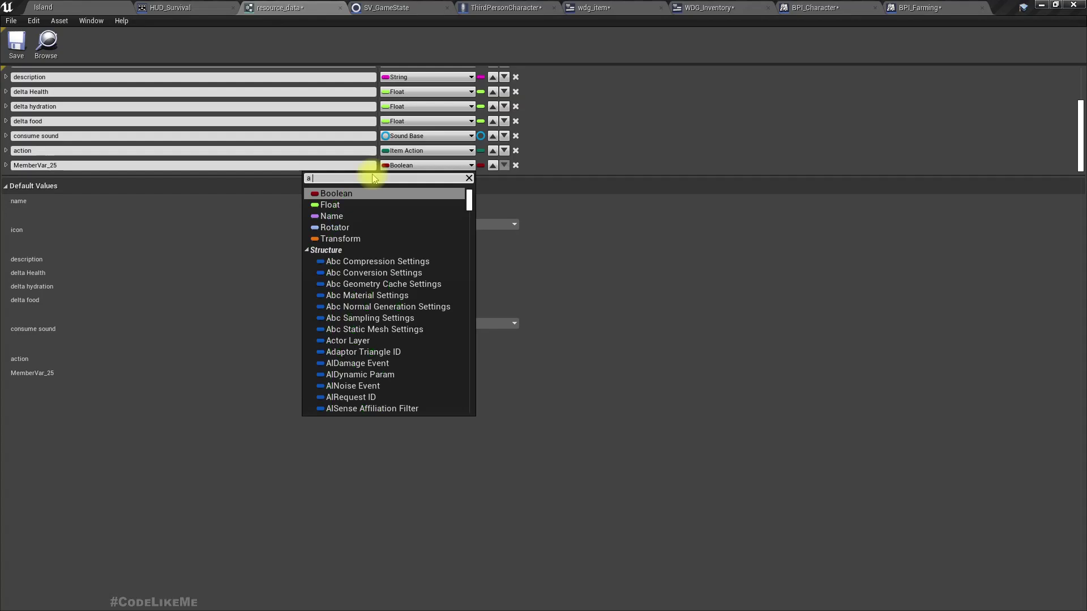
{"action": "type", "text": "ctor"}
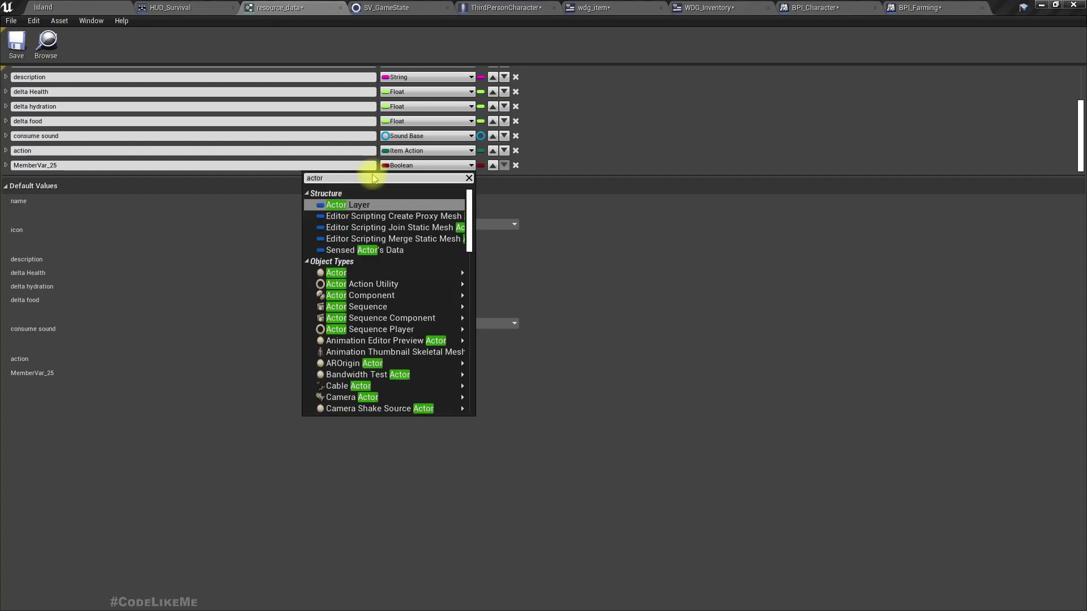
{"action": "key", "text": "Down"}
{"action": "key", "text": "Down"}
{"action": "key", "text": "Down"}
{"action": "key", "text": "Down"}
{"action": "key", "text": "Down"}
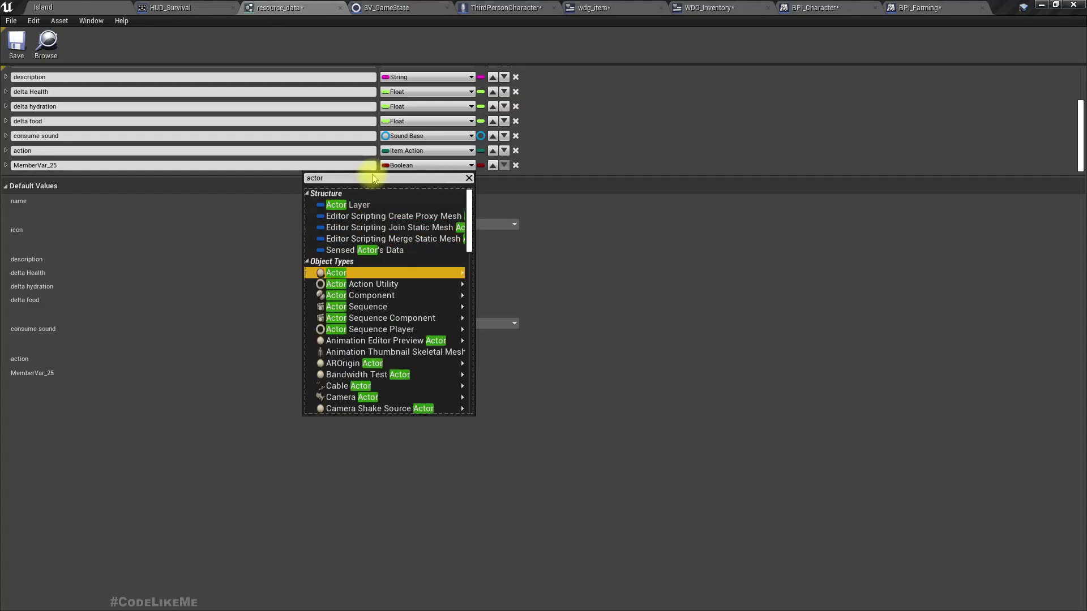
{"action": "key", "text": "Right"}
{"action": "key", "text": "Down"}
{"action": "key", "text": "Down"}
{"action": "key", "text": "Up"}
{"action": "key", "text": "Return"}
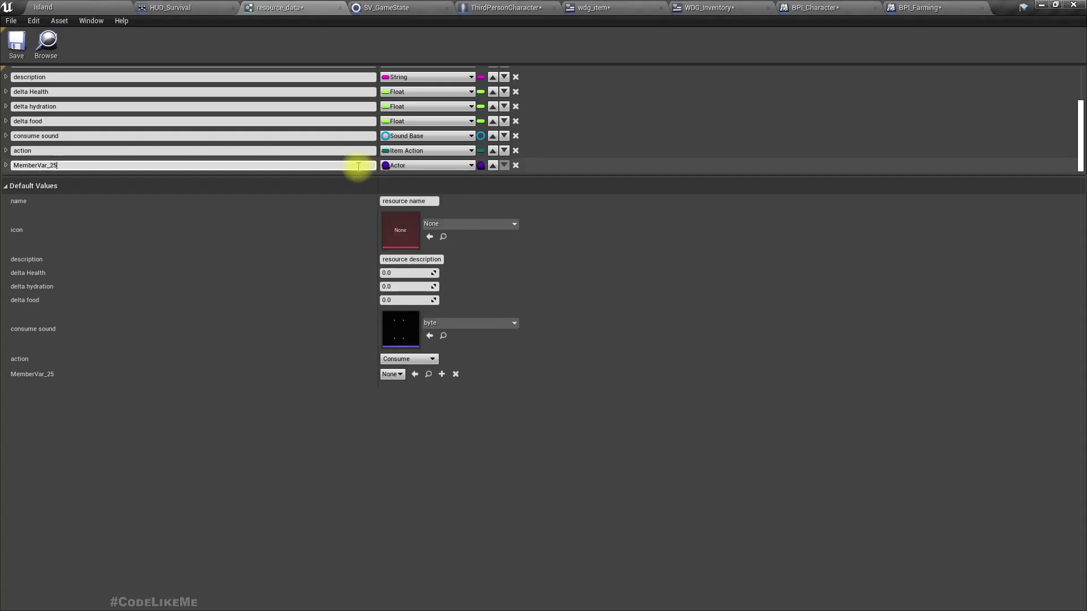
Rename the new Actor variable in resource_data to "resource class" and save the structure and all modified assets
{"action": "left_click_drag", "start_coordinate": [358, 166], "coordinate": [28, 135]}
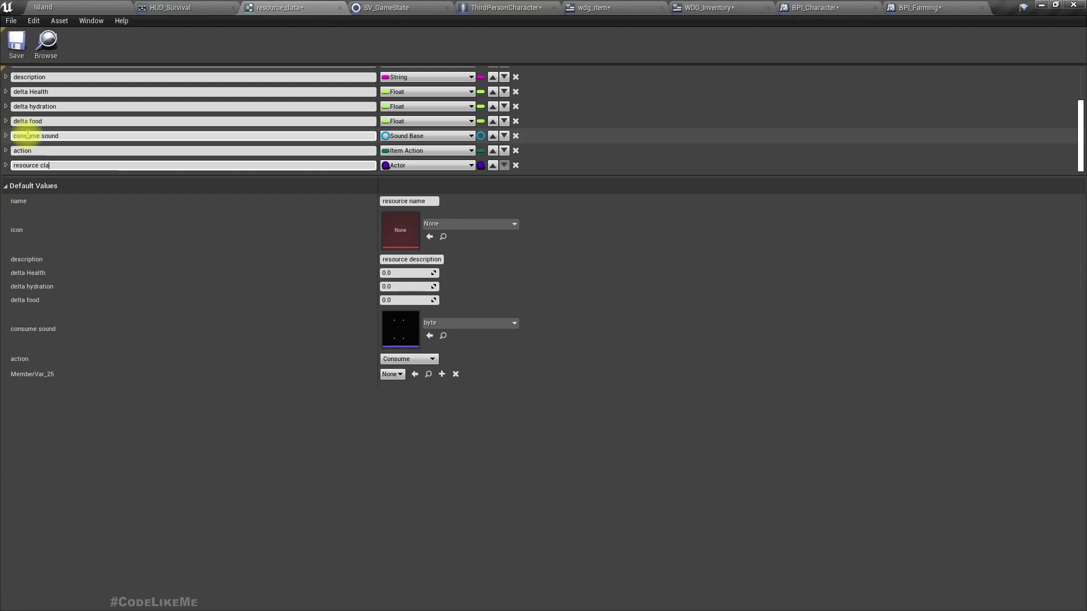
{"action": "key", "text": "Return"}
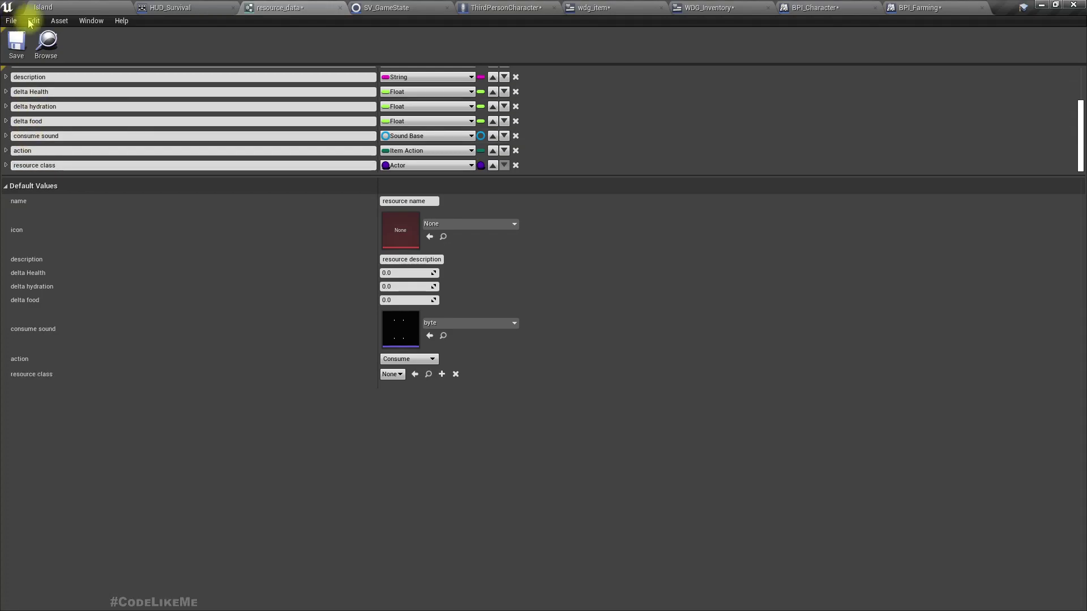
{"action": "left_click", "coordinate": [16, 43]}
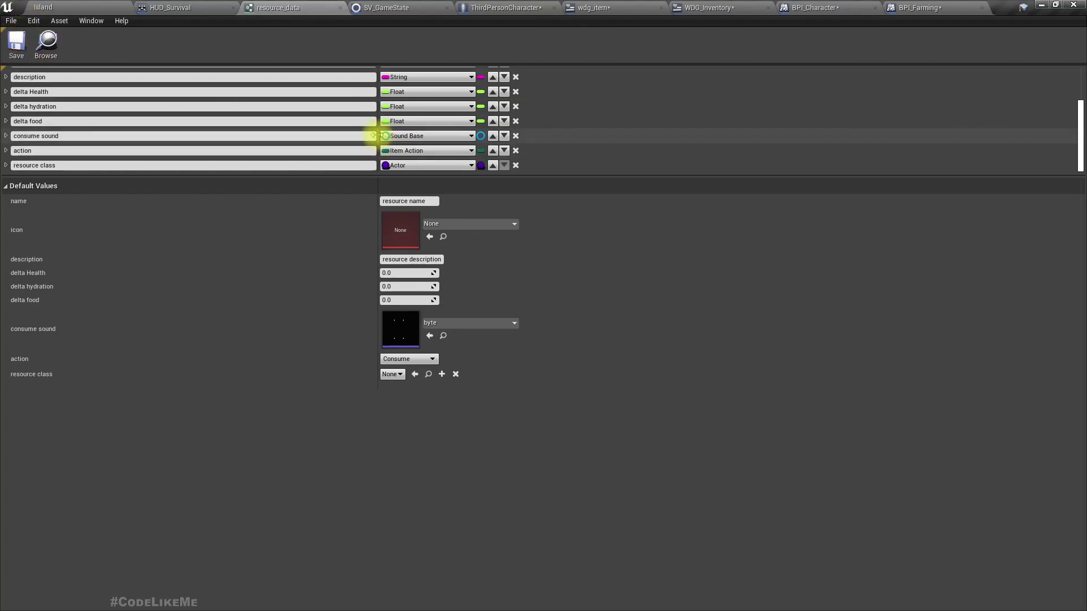
{"action": "key", "text": "ctrl+shift+s"}
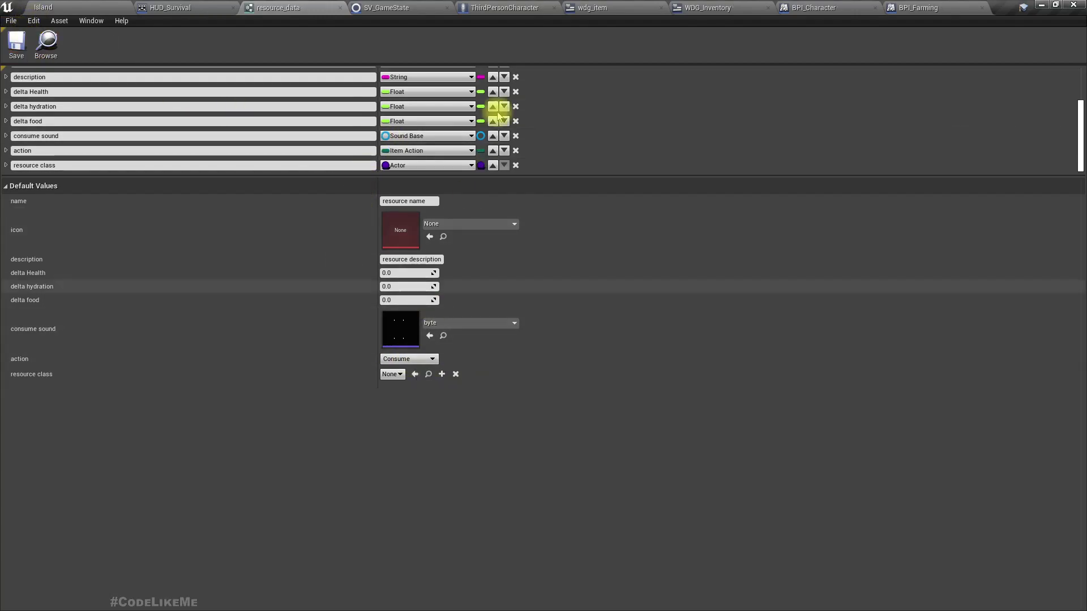
Set the Resource Class of the orange_seed Make resource_data node in ThirdPersonCharacter's Begin Play graph to Fruit_Plant, and compile and save the blueprint
{"action": "left_click", "coordinate": [486, 9]}
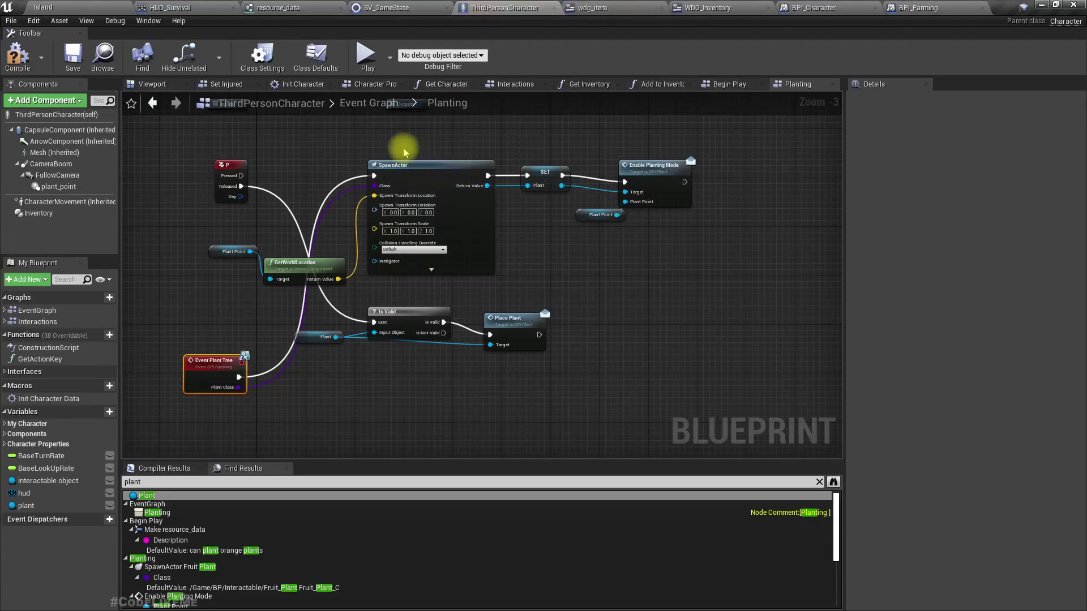
{"action": "left_click", "coordinate": [729, 84]}
{"action": "right_click_drag", "start_coordinate": [227, 314], "coordinate": [239, 284]}
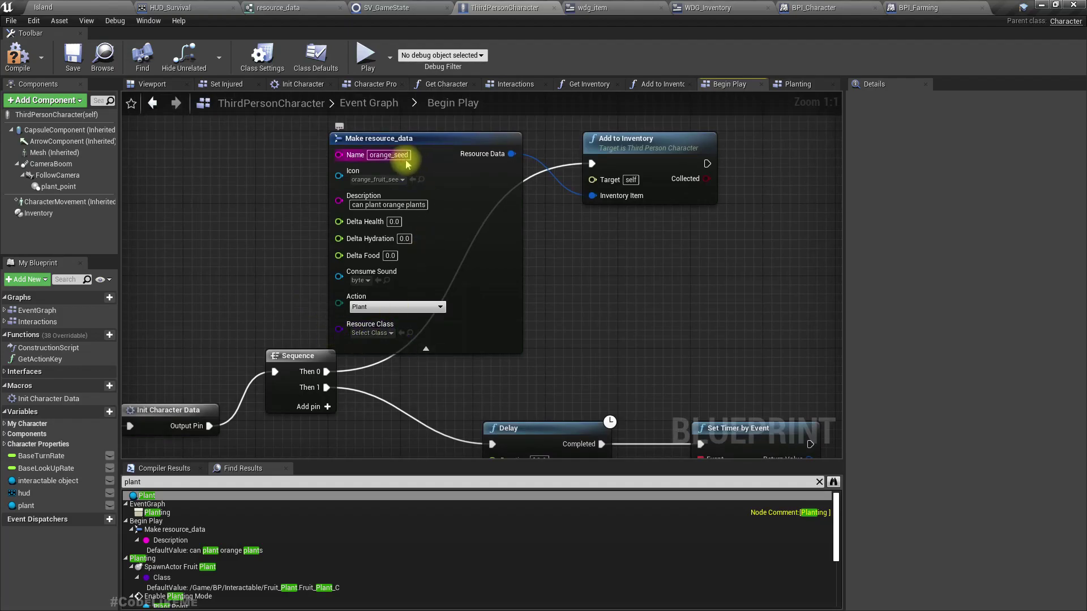
{"action": "left_click", "coordinate": [371, 333]}
{"action": "type", "text": "fruit"}
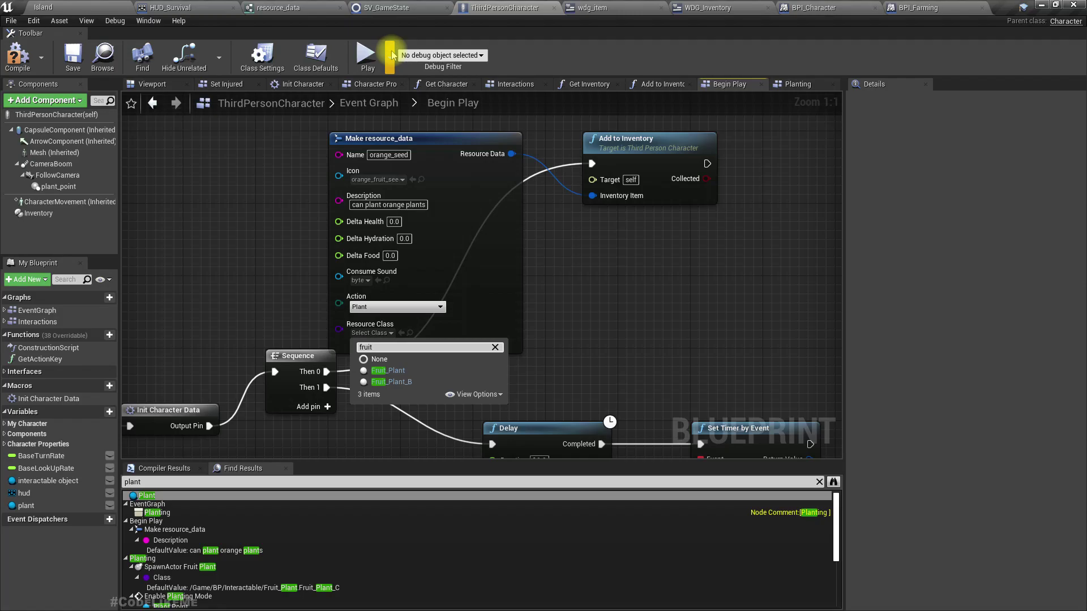
{"action": "left_click", "coordinate": [403, 370]}
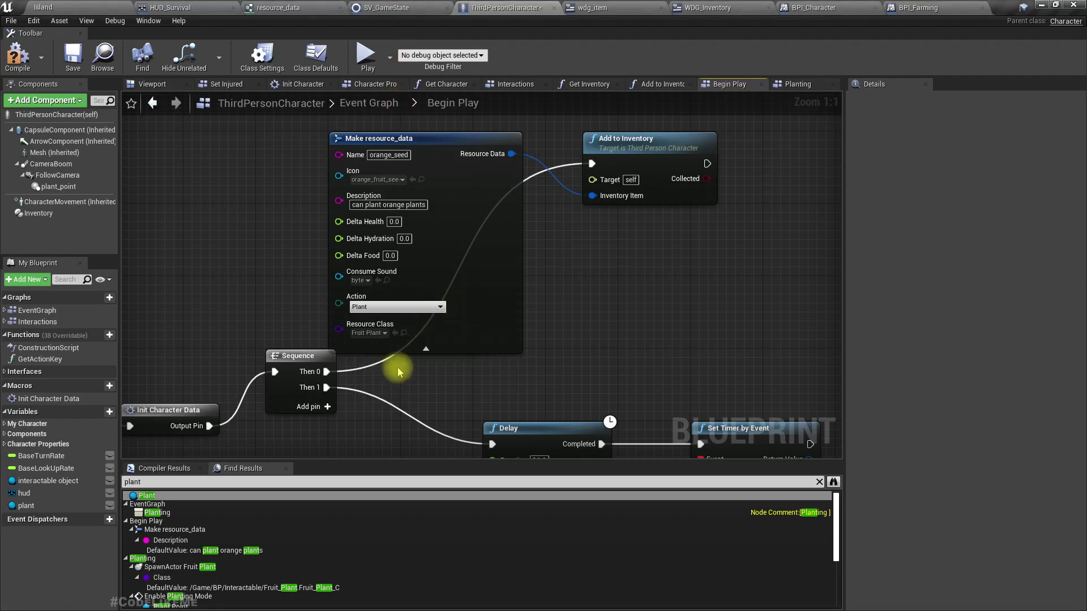
{"action": "left_click", "coordinate": [18, 57]}
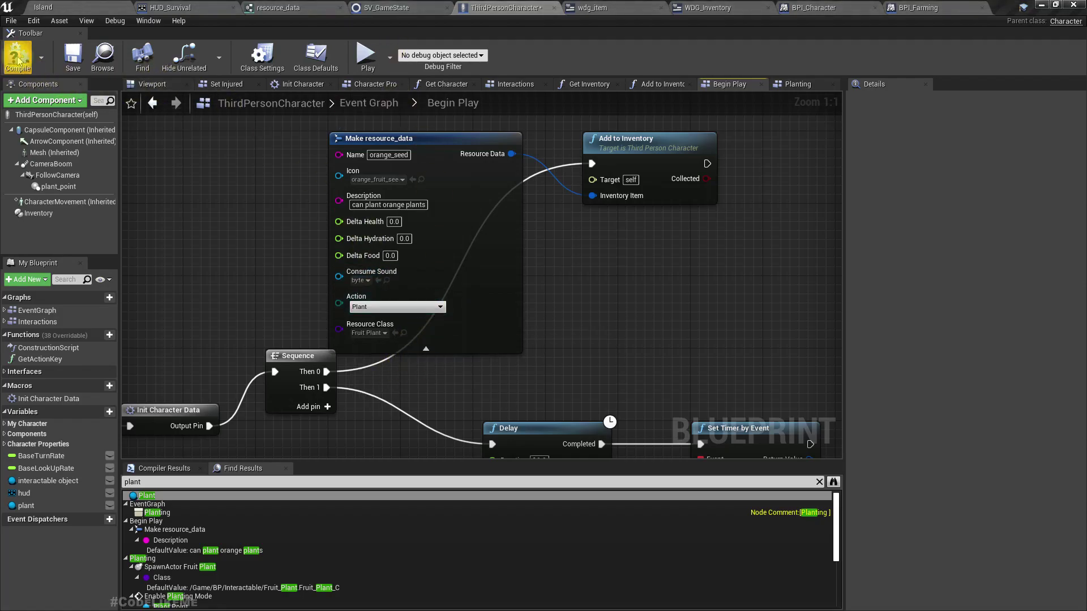
{"action": "left_click", "coordinate": [71, 58]}
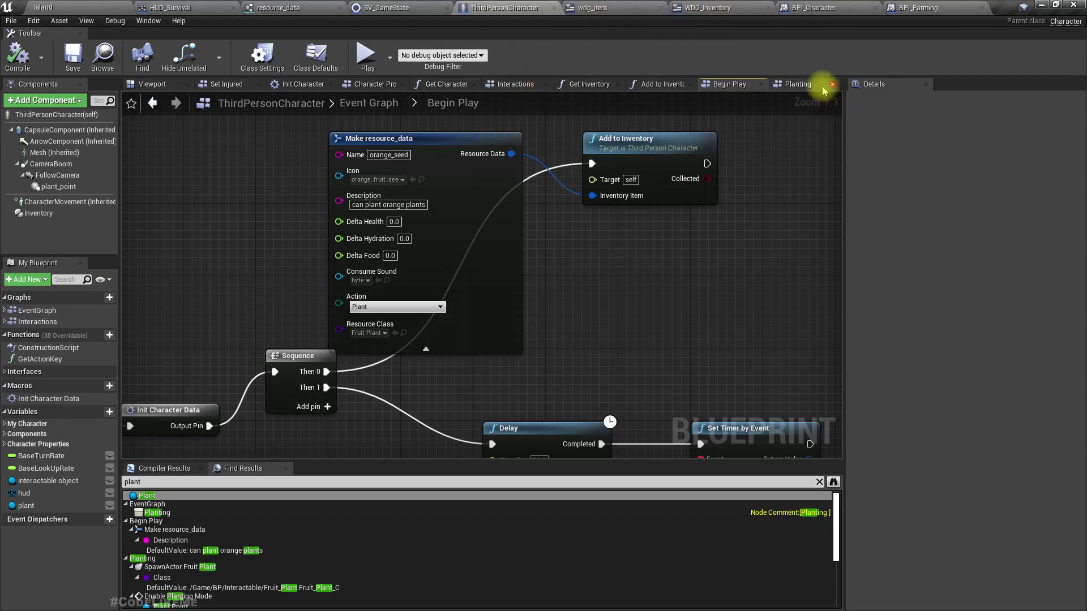
Connect Break resource_data's Resource Class output to the Plant Class input of Plant Tree in the WDG_Inventory event graph
{"action": "left_click", "coordinate": [795, 84]}
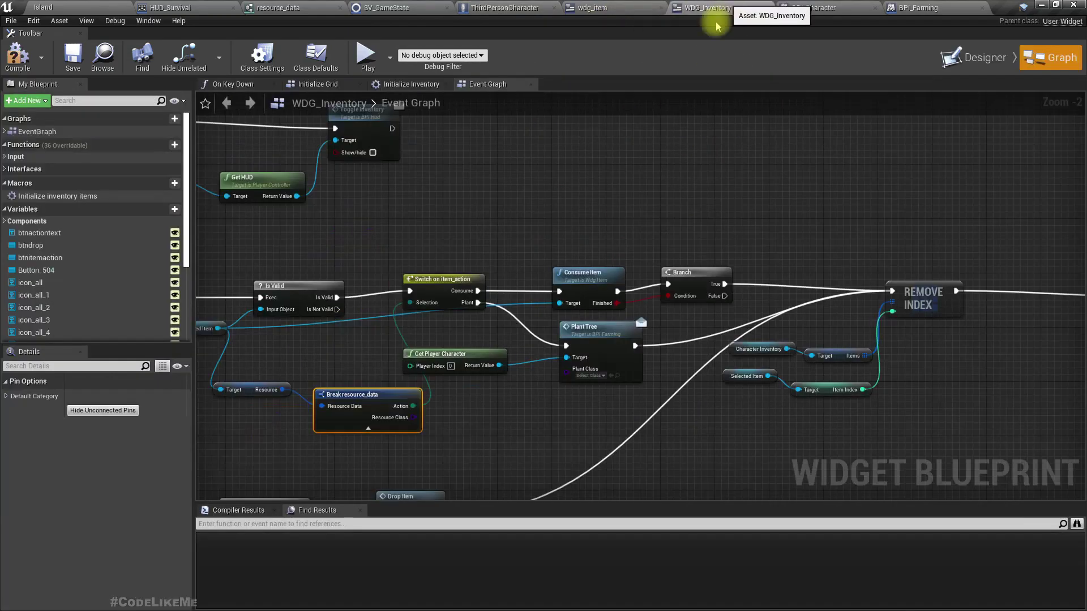
{"action": "left_click", "coordinate": [710, 7]}
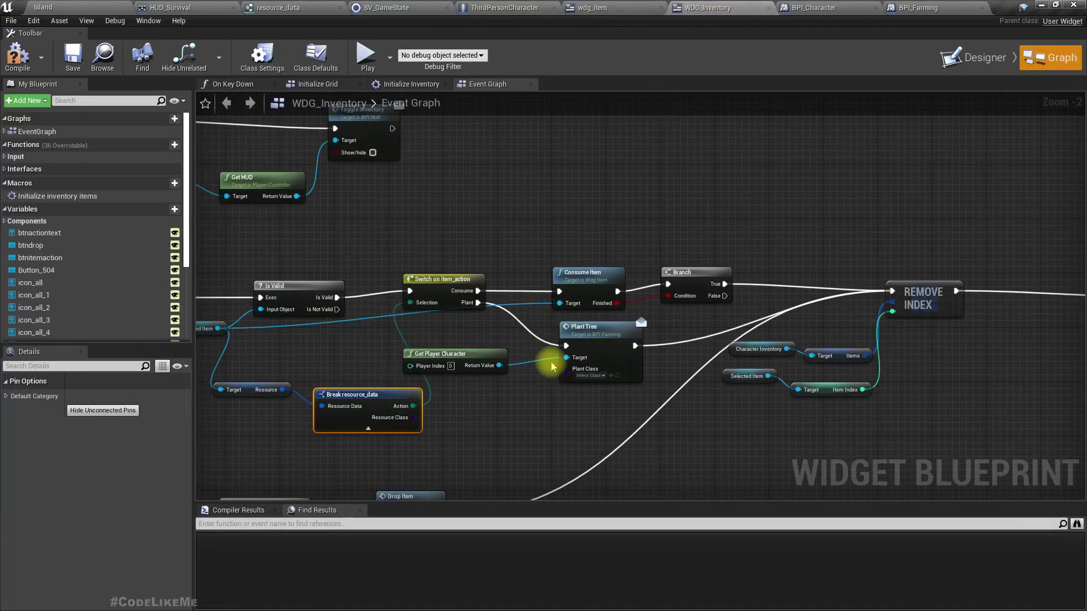
{"action": "scroll", "coordinate": [460, 348], "scroll_direction": "up", "scroll_amount": 1}
{"action": "left_click_drag", "start_coordinate": [364, 379], "coordinate": [517, 331]}
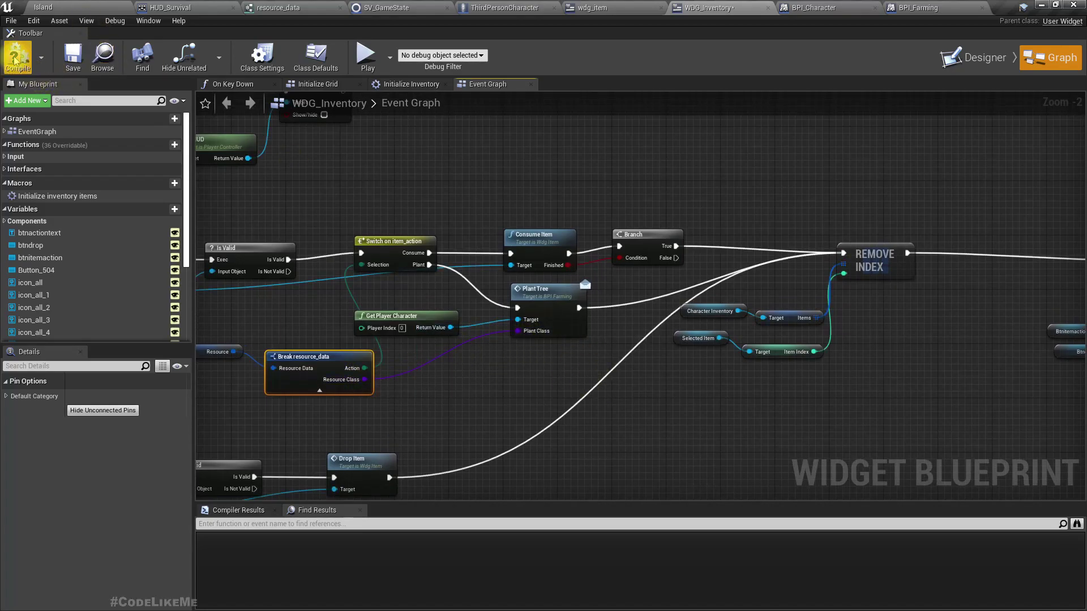
Try to play-test the Island level in full screen, and send the crash report while restarting the editor
{"action": "left_click", "coordinate": [85, 8]}
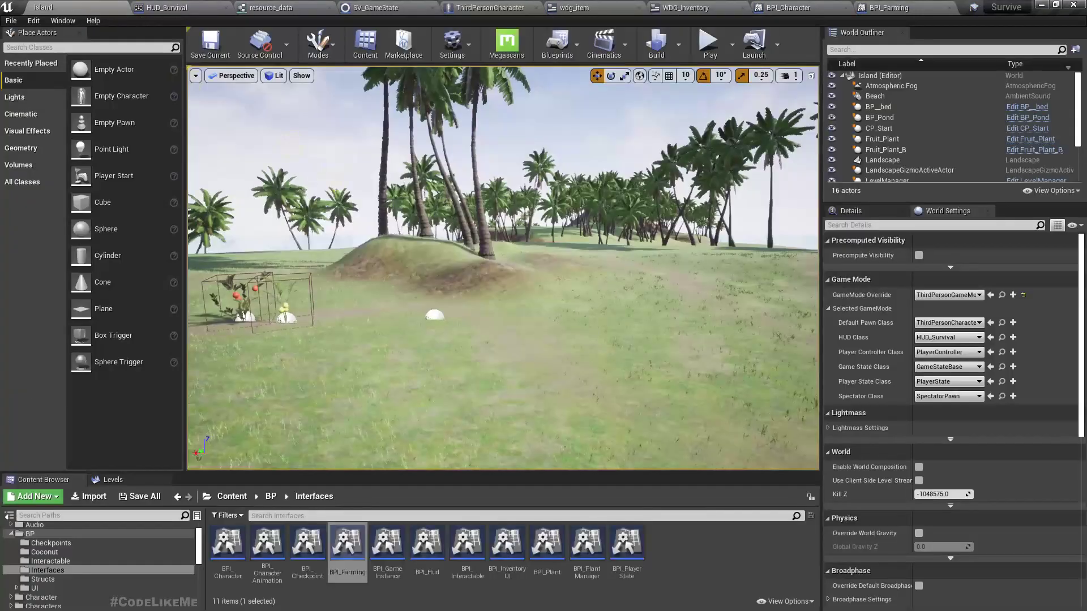
{"action": "key", "text": "F11"}
{"action": "key", "text": "alt+p"}
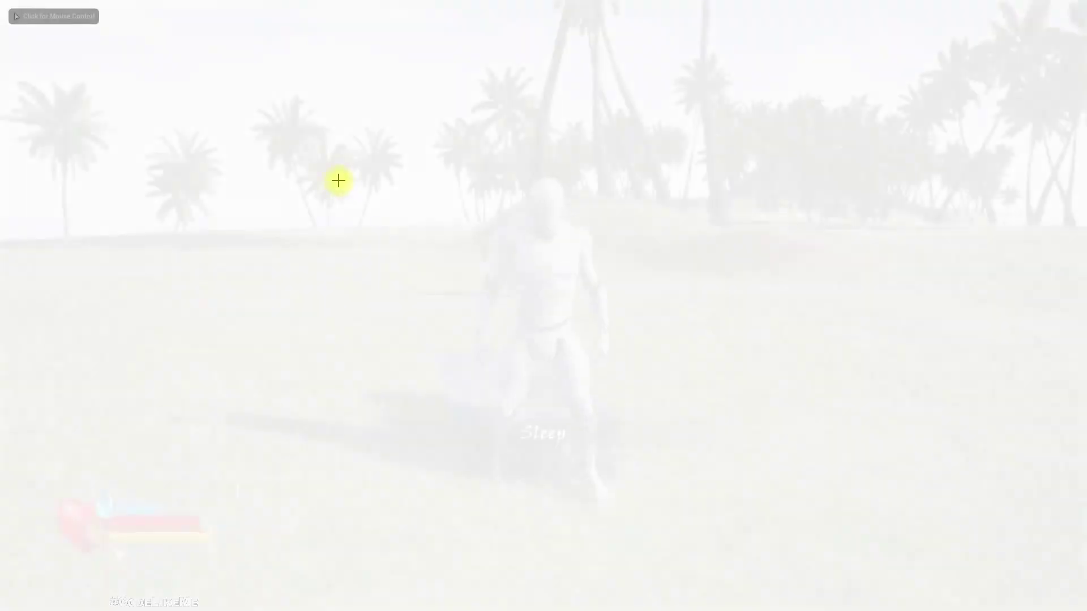
{"action": "key", "text": "w"}
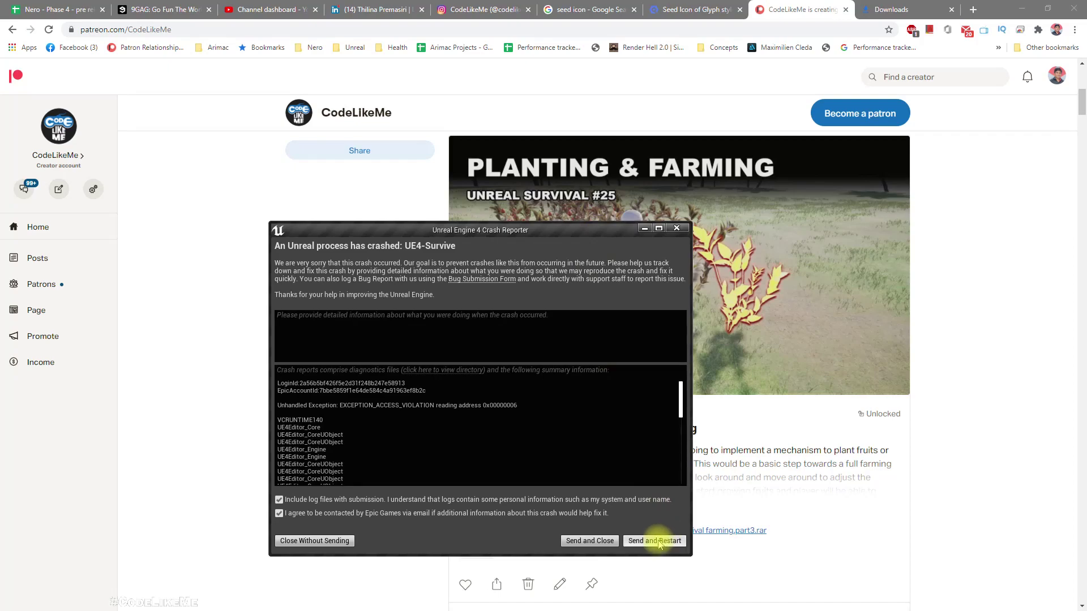
{"action": "left_click", "coordinate": [659, 541]}
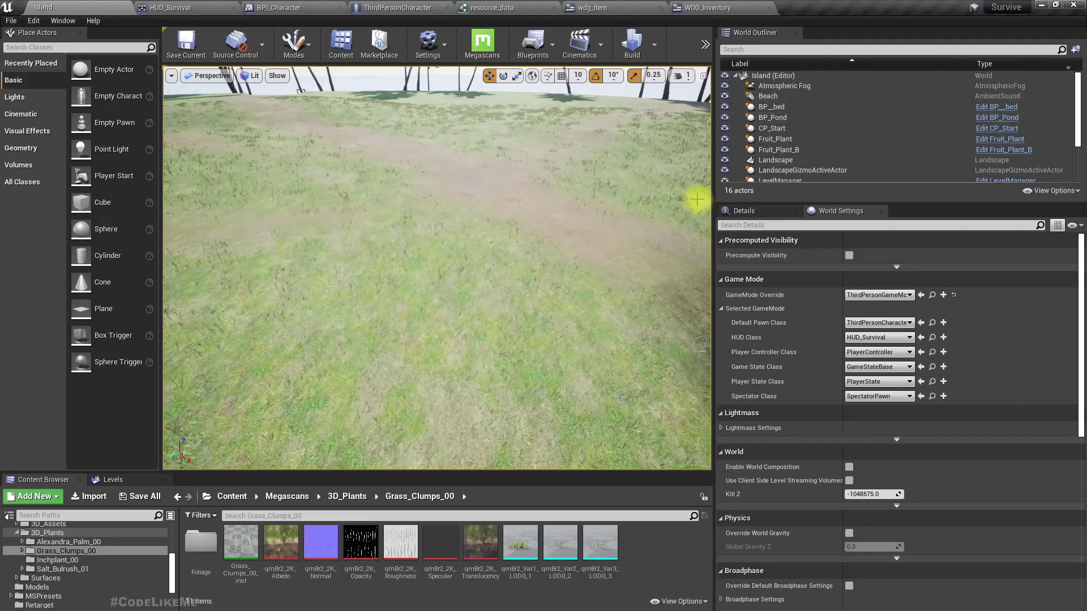
Widen the level viewport, start playing the Island level, open and close the inventory, and switch the game to full screen
{"action": "left_click_drag", "start_coordinate": [713, 194], "coordinate": [727, 195]}
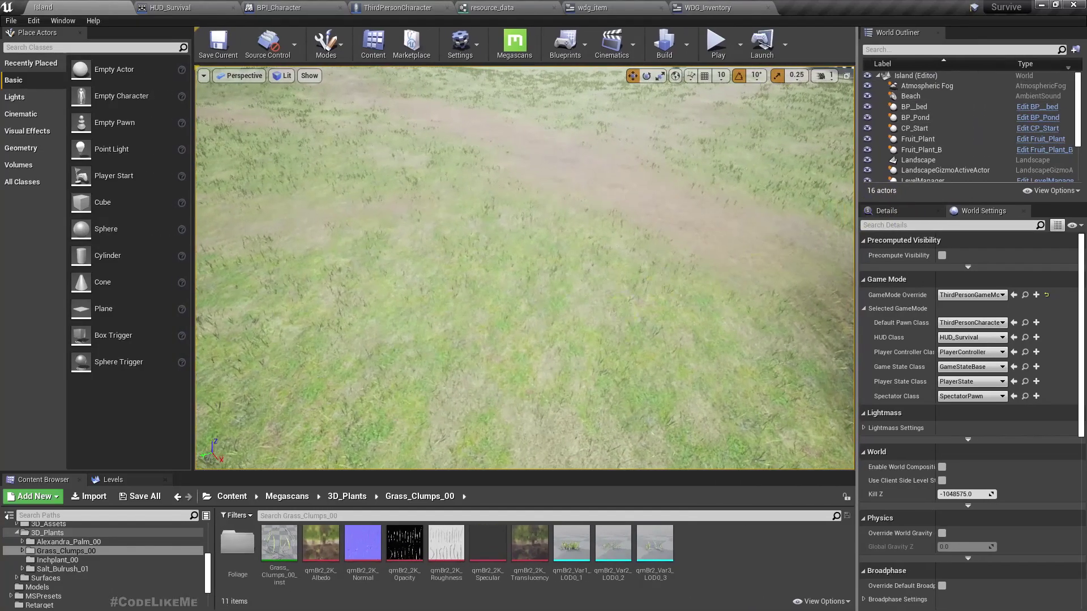
{"action": "right_click_drag", "start_coordinate": [621, 350], "coordinate": [620, 311]}
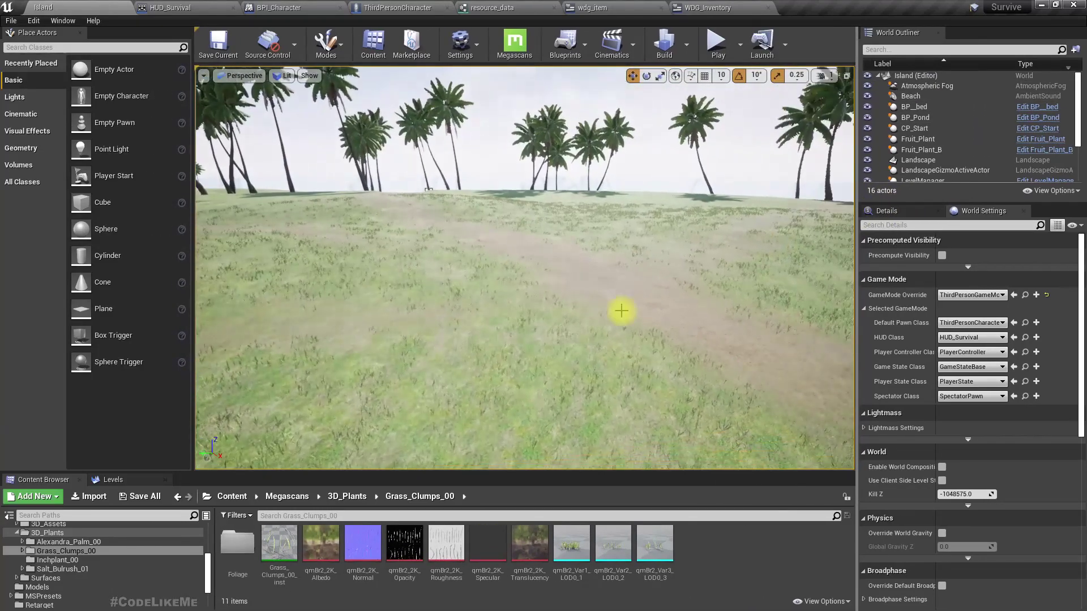
{"action": "key", "text": "alt+p"}
{"action": "key", "text": "w"}
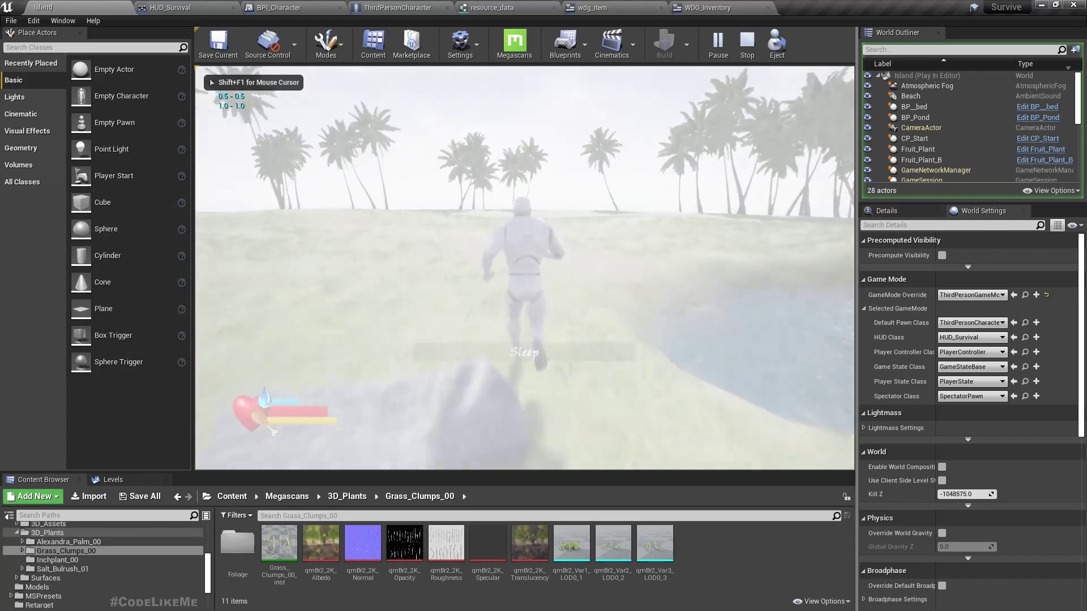
{"action": "key", "text": "i"}
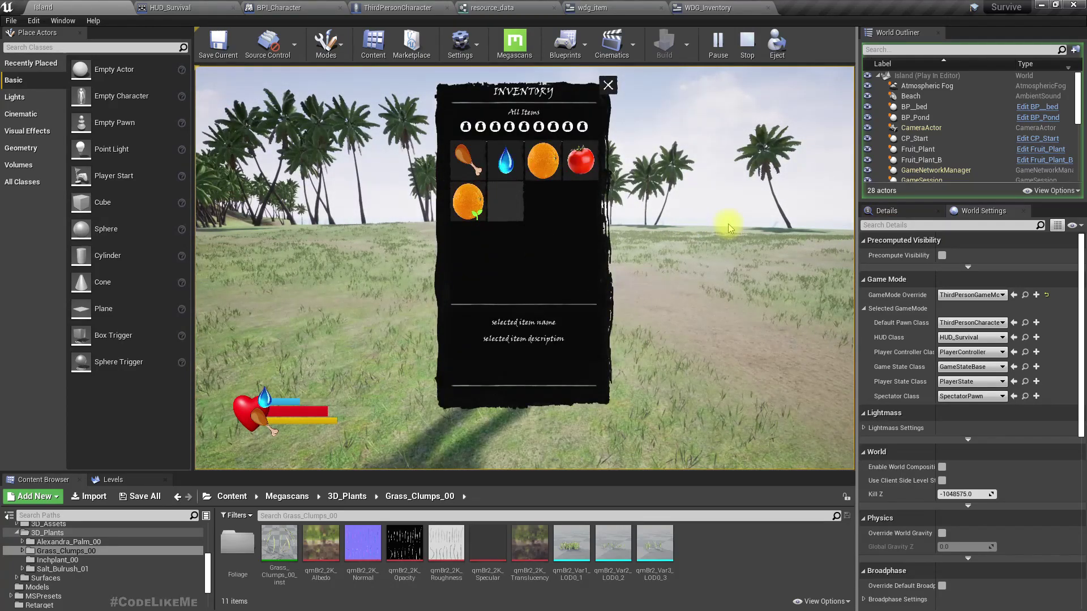
{"action": "key", "text": "i"}
{"action": "key", "text": "F11"}
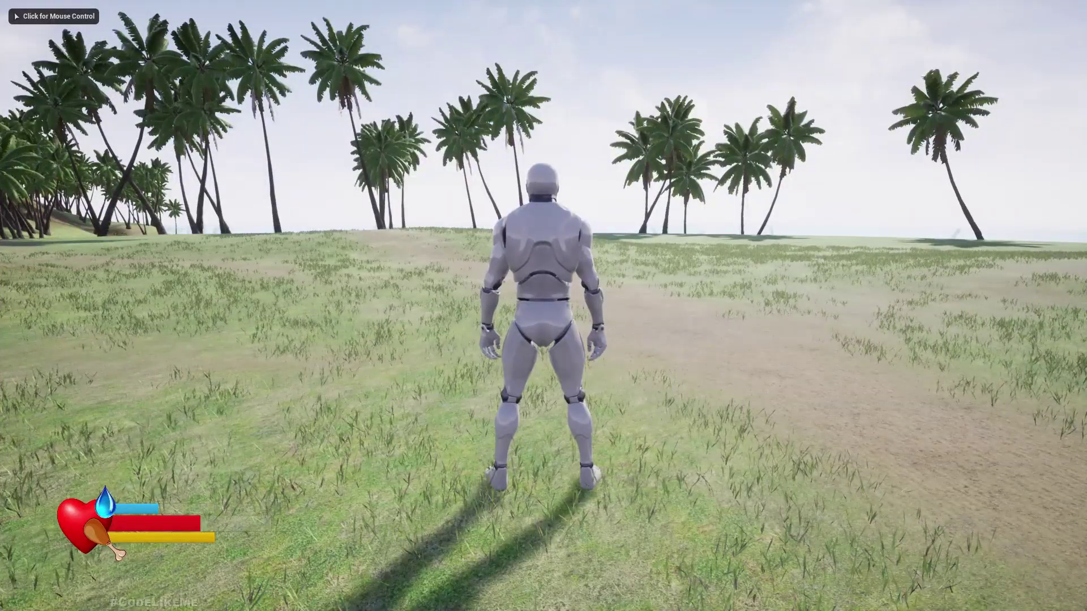
Test planting the orange_seed from the in-game inventory, walk around with the spawned plant, and stop the play session
{"action": "left_click", "coordinate": [543, 305]}
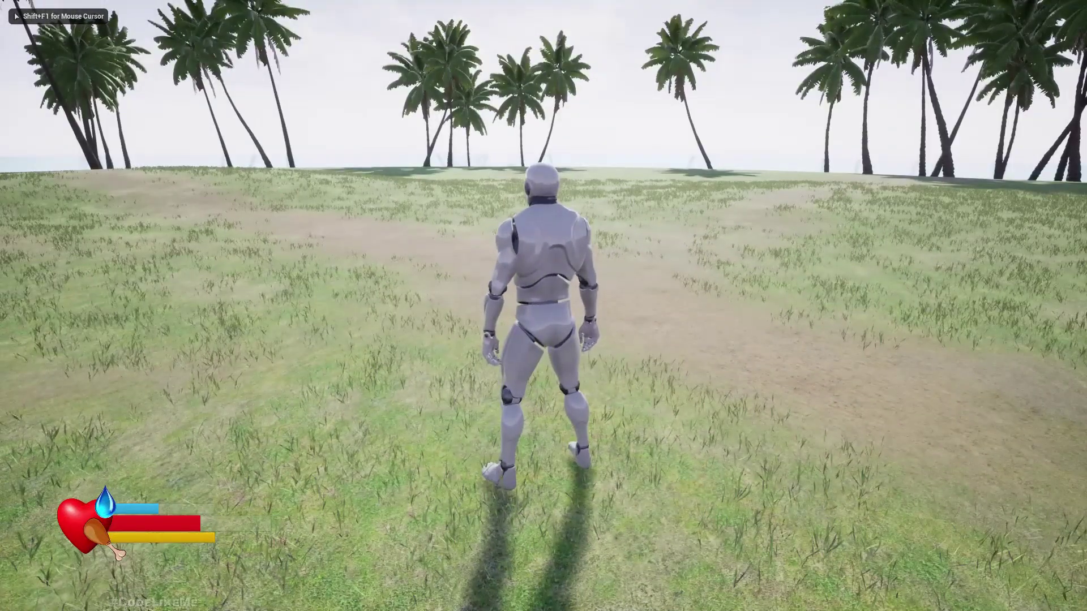
{"action": "key", "text": "i"}
{"action": "left_click", "coordinate": [453, 220]}
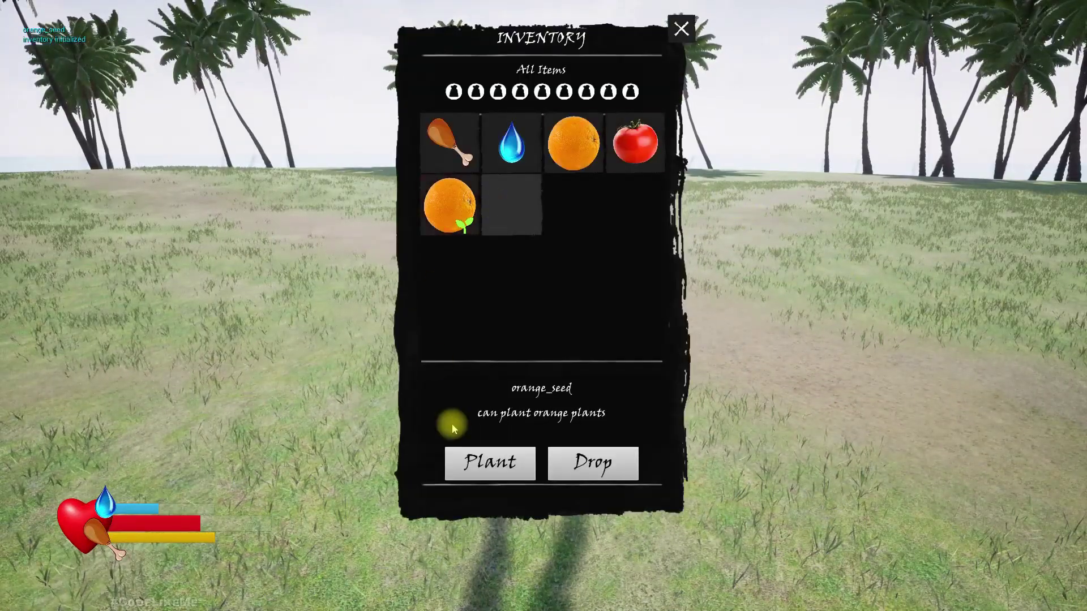
{"action": "left_click", "coordinate": [509, 465]}
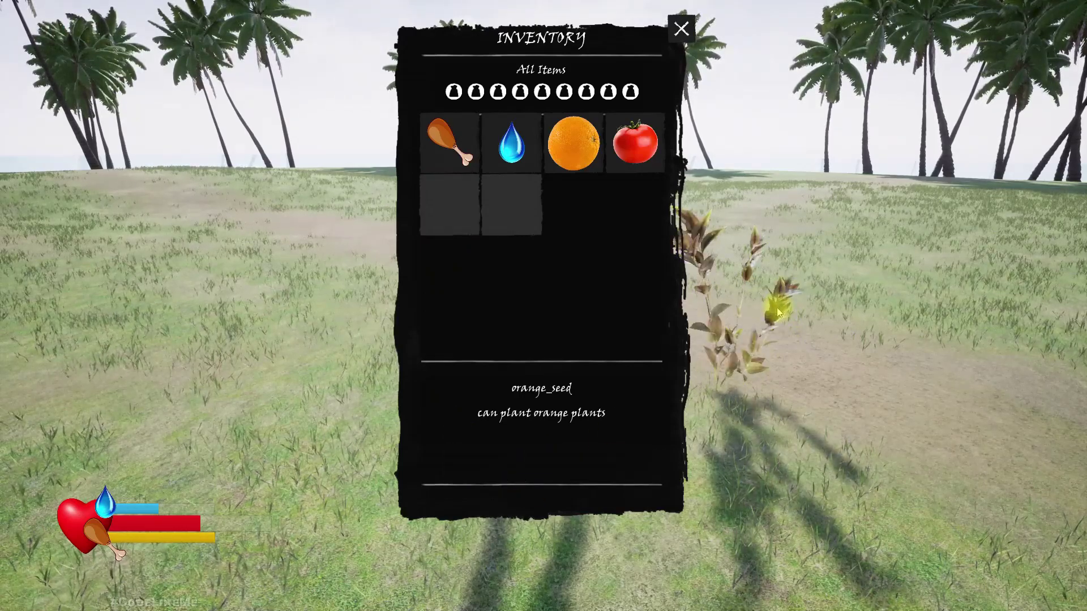
{"action": "key", "text": "i"}
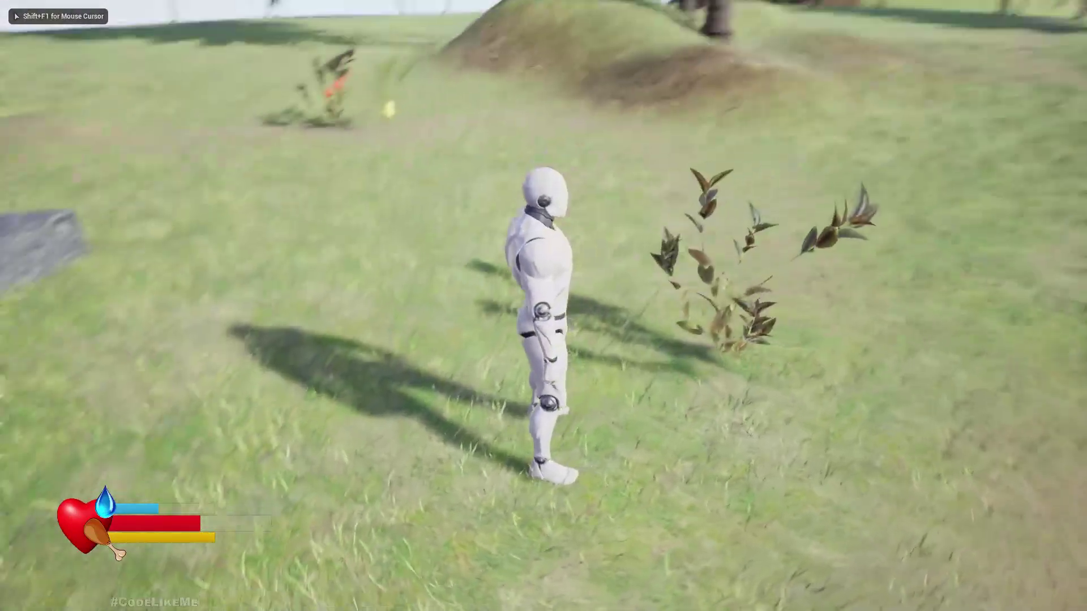
{"action": "key", "text": "w"}
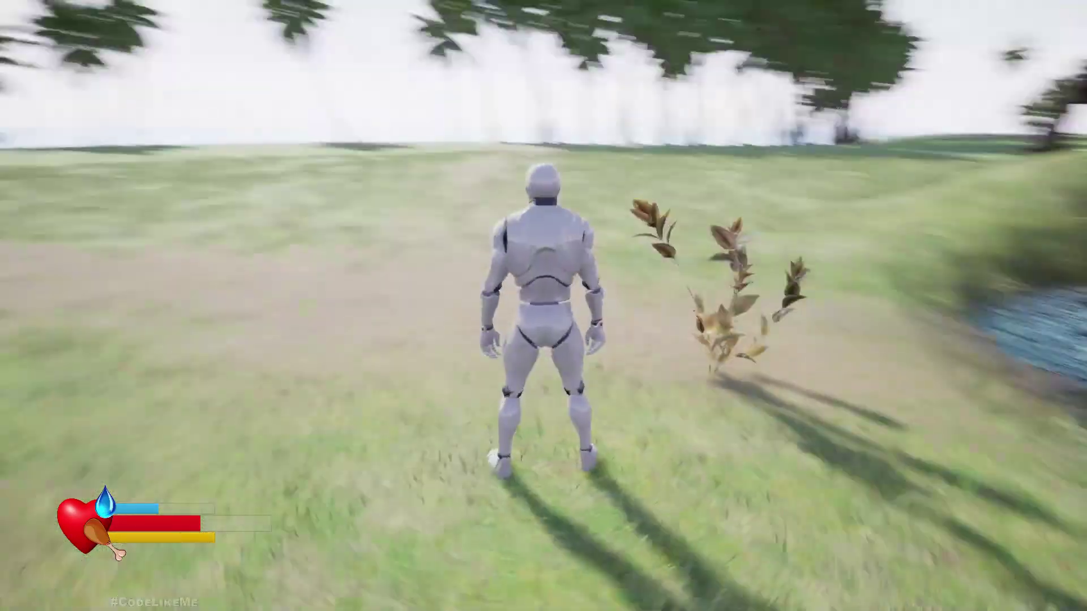
{"action": "key", "text": "Escape"}
{"action": "key", "text": "F11"}
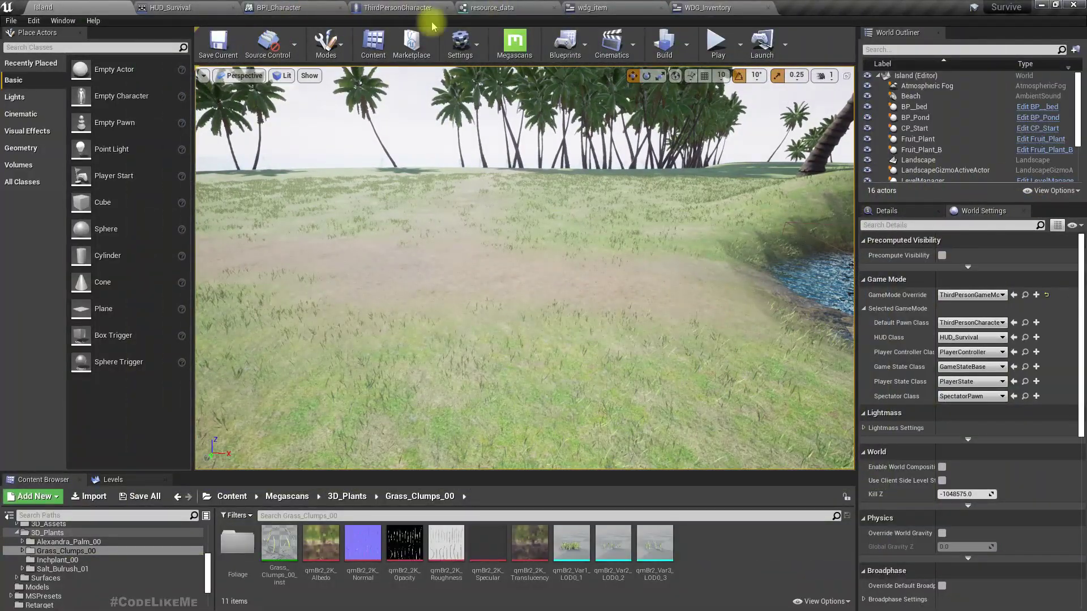
Add a BPI Hud Toggle Inventory message after Enable Planting Mode in ThirdPersonCharacter's Planting graph
{"action": "left_click", "coordinate": [637, 8]}
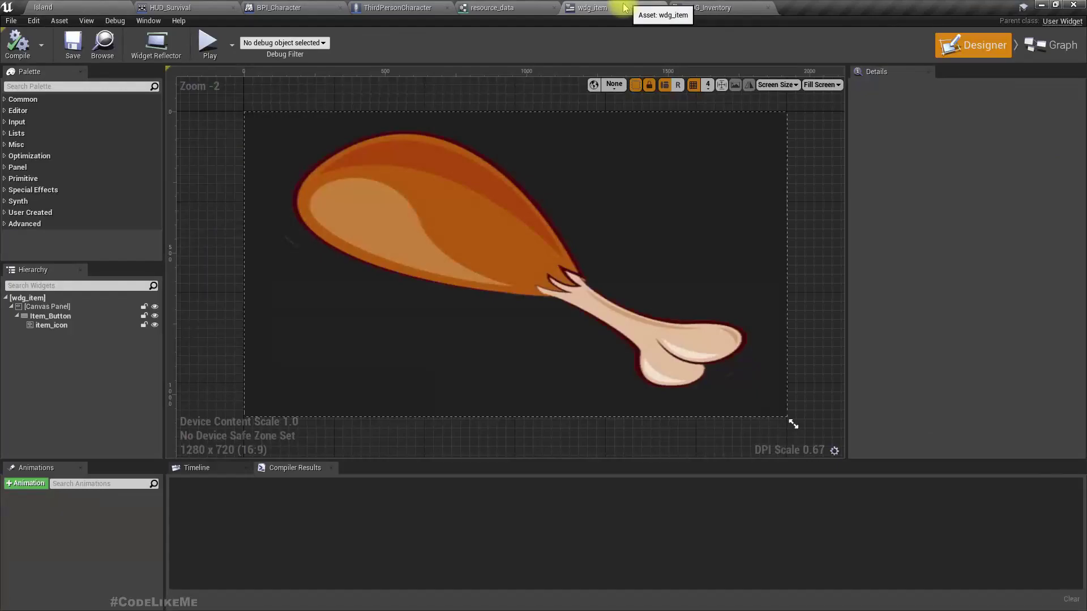
{"action": "left_click", "coordinate": [710, 8]}
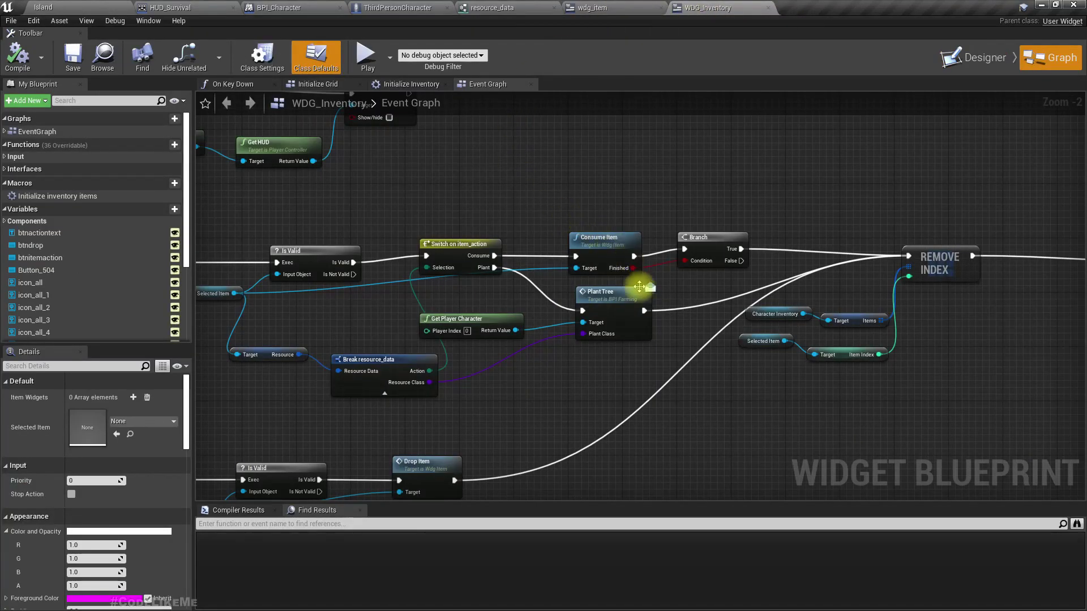
{"action": "left_click", "coordinate": [397, 7]}
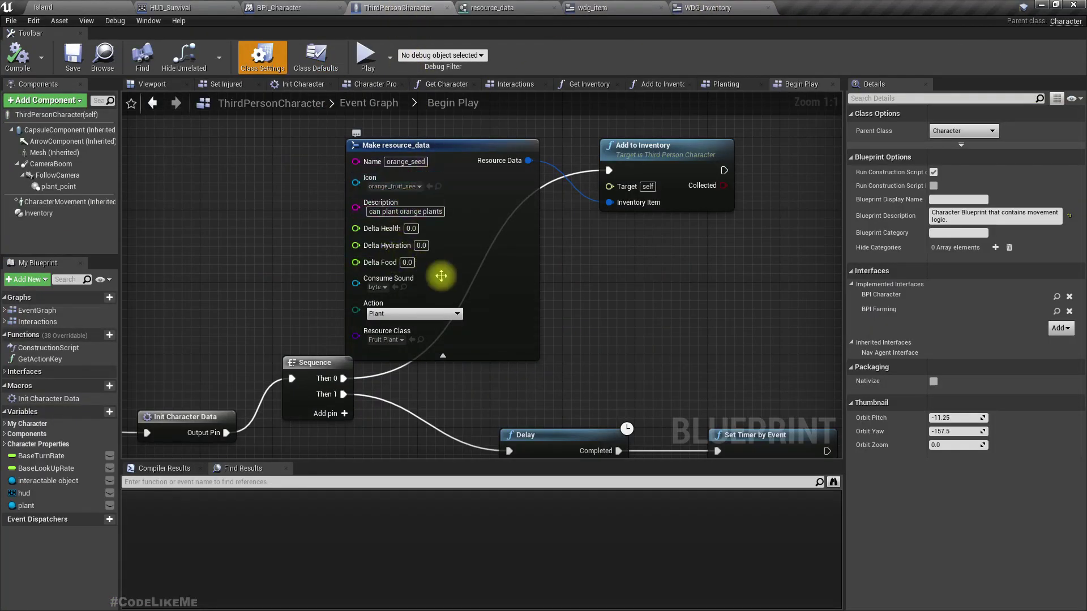
{"action": "scroll", "coordinate": [428, 265], "scroll_direction": "down", "scroll_amount": 6}
{"action": "scroll", "coordinate": [446, 261], "scroll_direction": "up", "scroll_amount": 4}
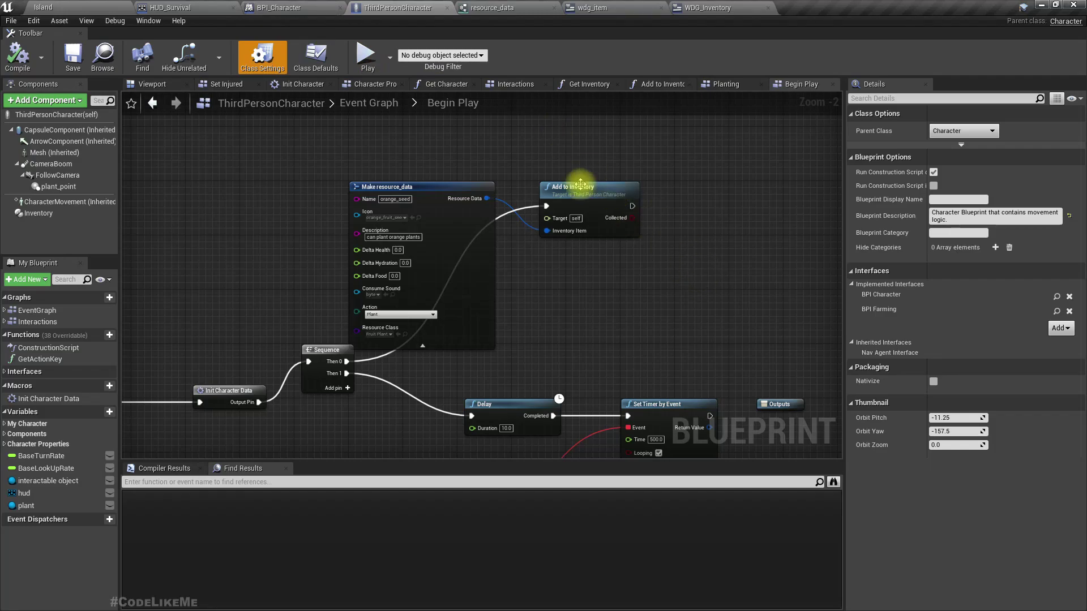
{"action": "left_click", "coordinate": [718, 91]}
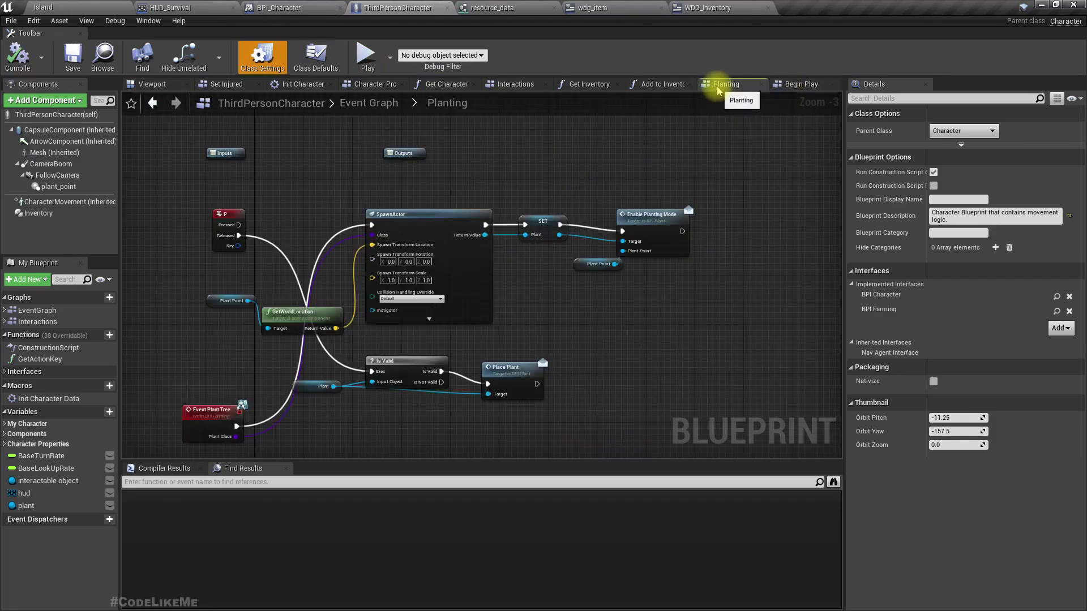
{"action": "right_click_drag", "start_coordinate": [579, 294], "coordinate": [466, 330]}
{"action": "scroll", "coordinate": [591, 258], "scroll_direction": "up", "scroll_amount": 3}
{"action": "left_click_drag", "start_coordinate": [543, 261], "coordinate": [587, 255]}
{"action": "type", "text": "togglelei"}
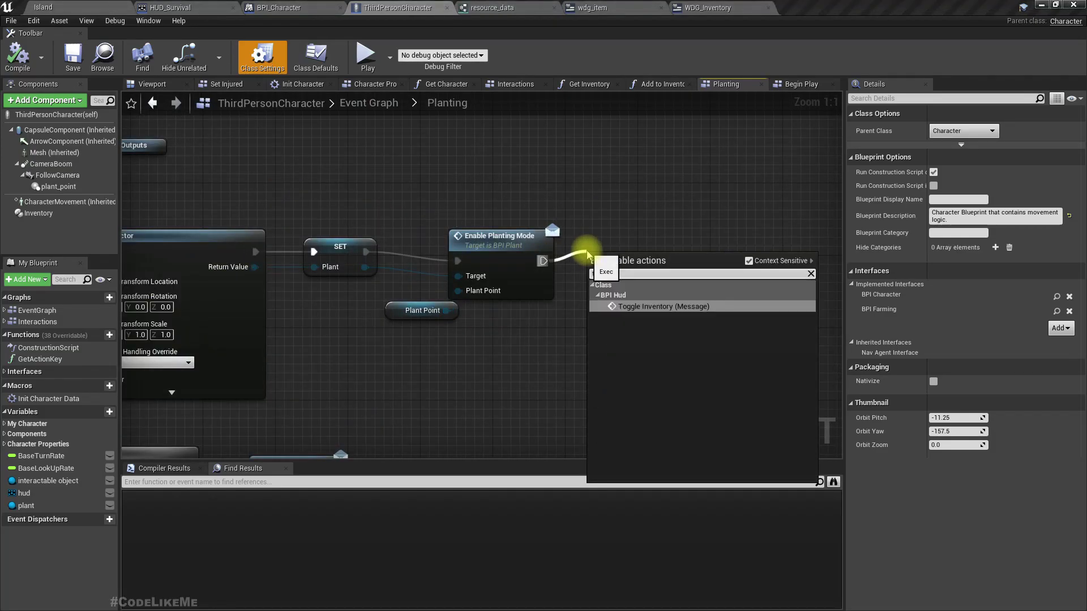
{"action": "key", "text": "Return"}
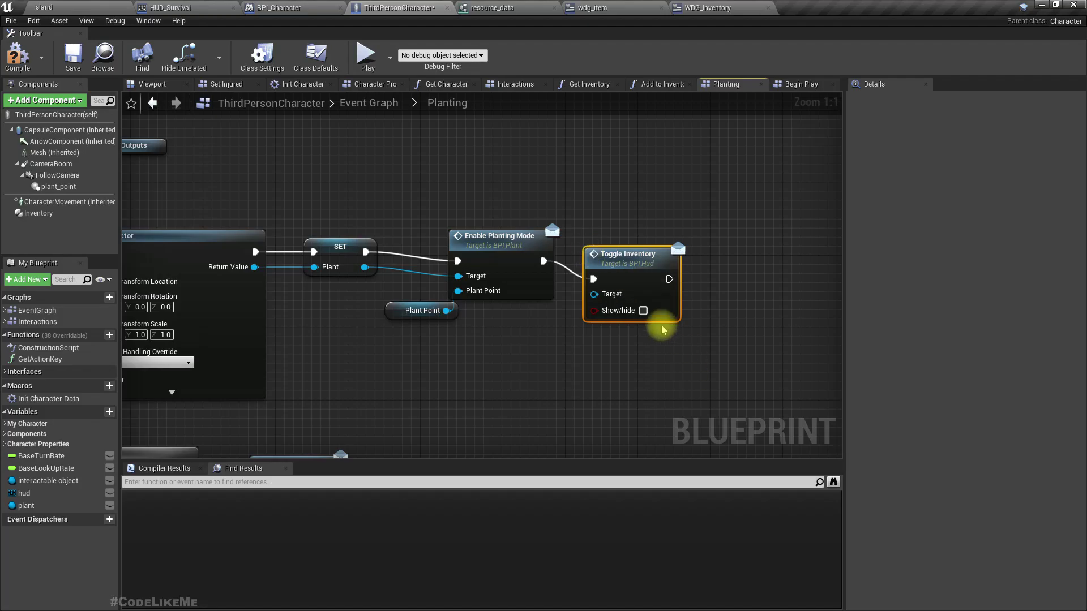
Space the Toggle Inventory node farther from Enable Planting Mode and compile ThirdPersonCharacter
{"action": "left_click_drag", "start_coordinate": [622, 255], "coordinate": [641, 246]}
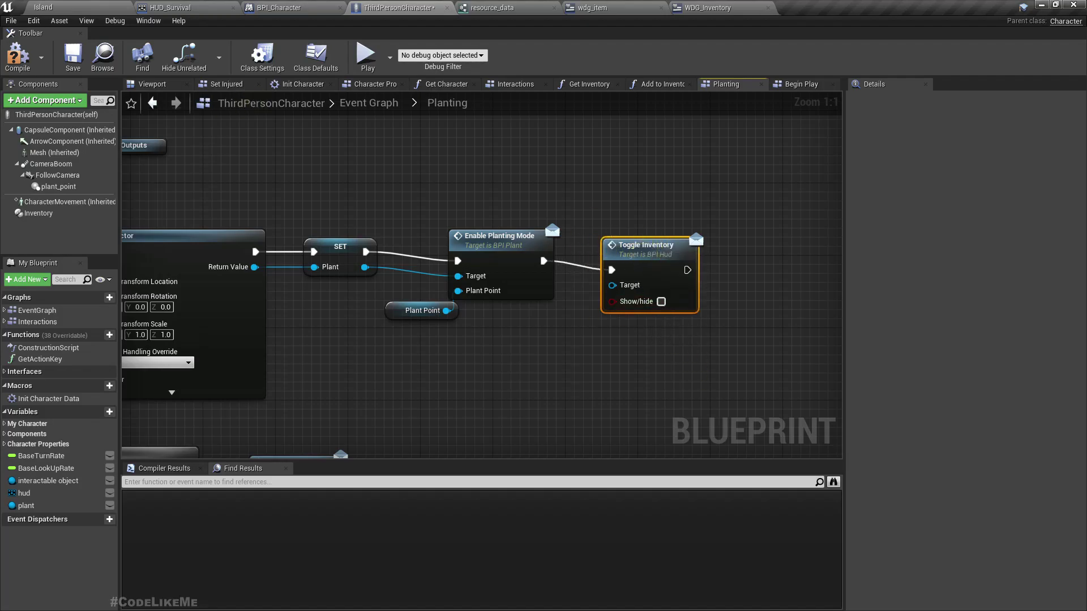
{"action": "left_click", "coordinate": [43, 7]}
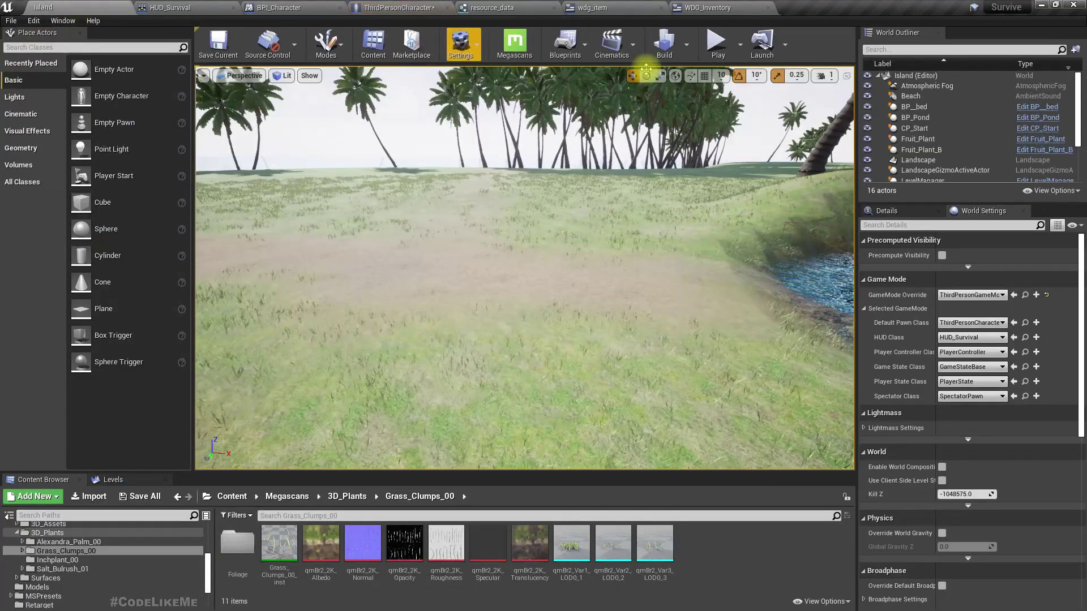
{"action": "left_click", "coordinate": [718, 7]}
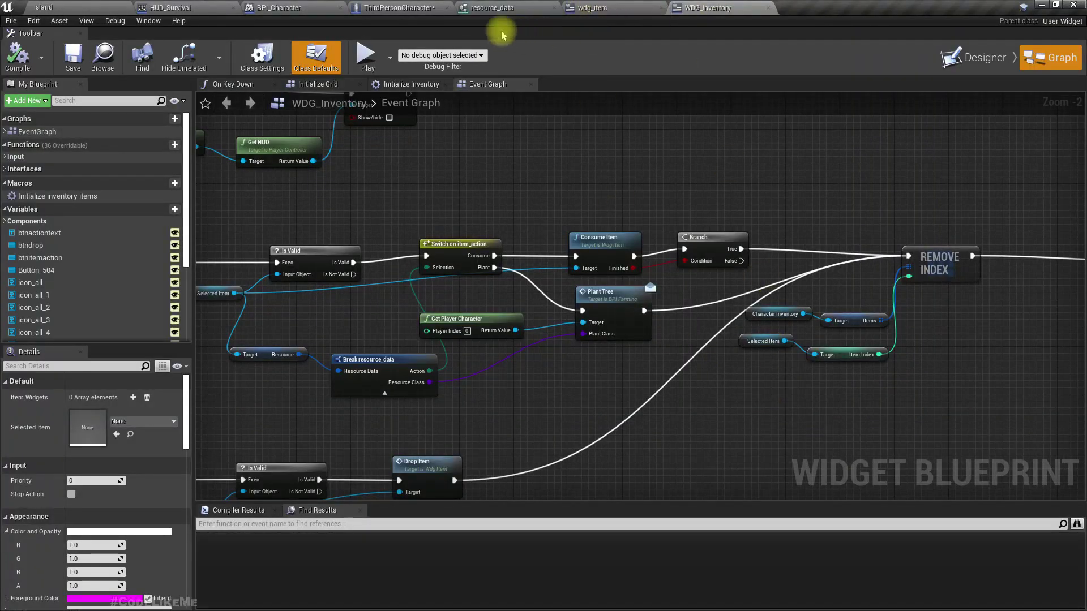
{"action": "left_click", "coordinate": [397, 7]}
{"action": "left_click_drag", "start_coordinate": [701, 259], "coordinate": [745, 250]}
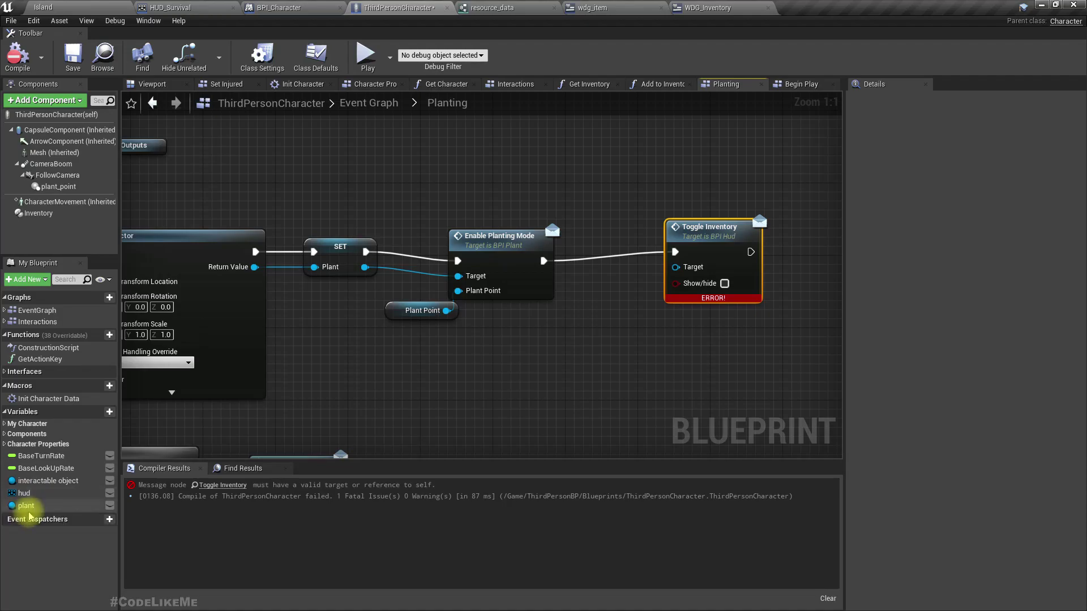
Connect the hud variable to the Toggle Inventory node's Target, position its getter below the execution wire, and compile
{"action": "left_click_drag", "start_coordinate": [20, 493], "coordinate": [683, 276]}
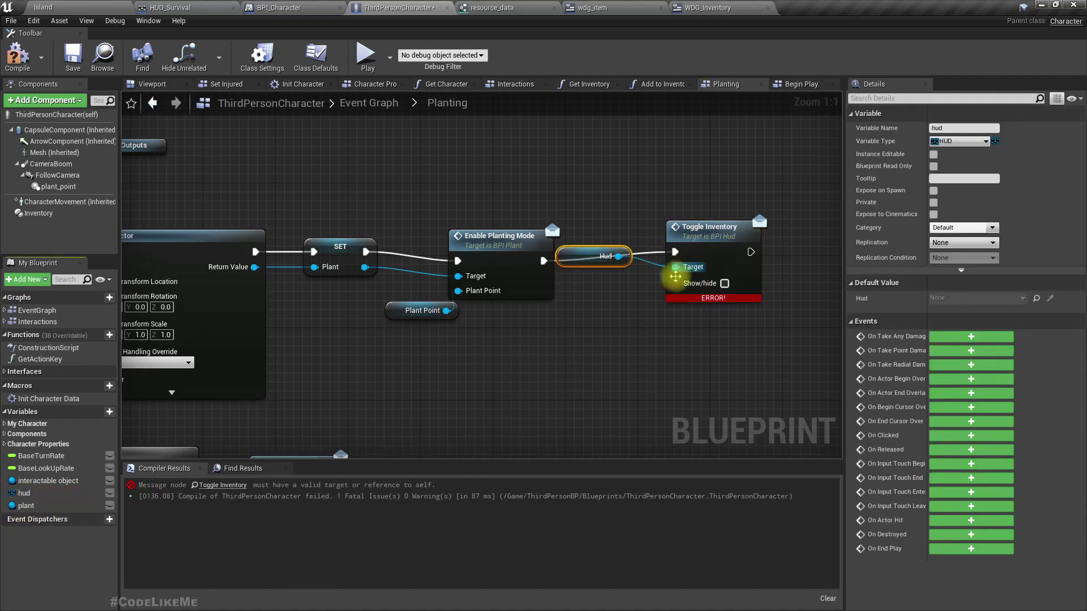
{"action": "left_click_drag", "start_coordinate": [597, 272], "coordinate": [597, 309]}
{"action": "left_click", "coordinate": [18, 57]}
Play the Island level in full screen, plant the orange_seed from the inventory, and stop the play session
{"action": "left_click", "coordinate": [74, 5]}
{"action": "right_click_drag", "start_coordinate": [405, 206], "coordinate": [461, 206]}
{"action": "key", "text": "F11"}
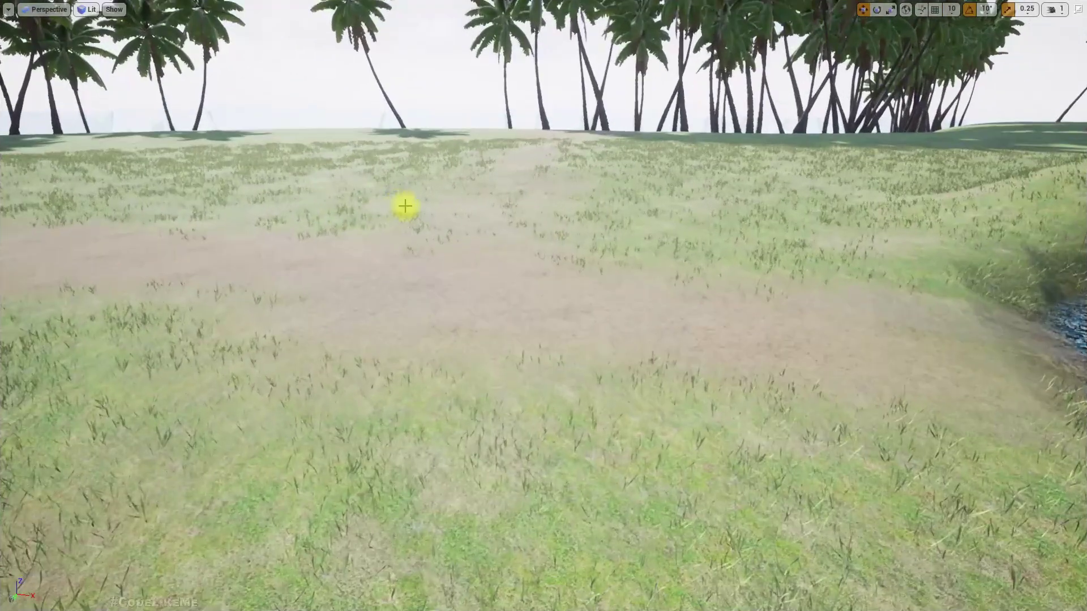
{"action": "key", "text": "alt+p"}
{"action": "key", "text": "w"}
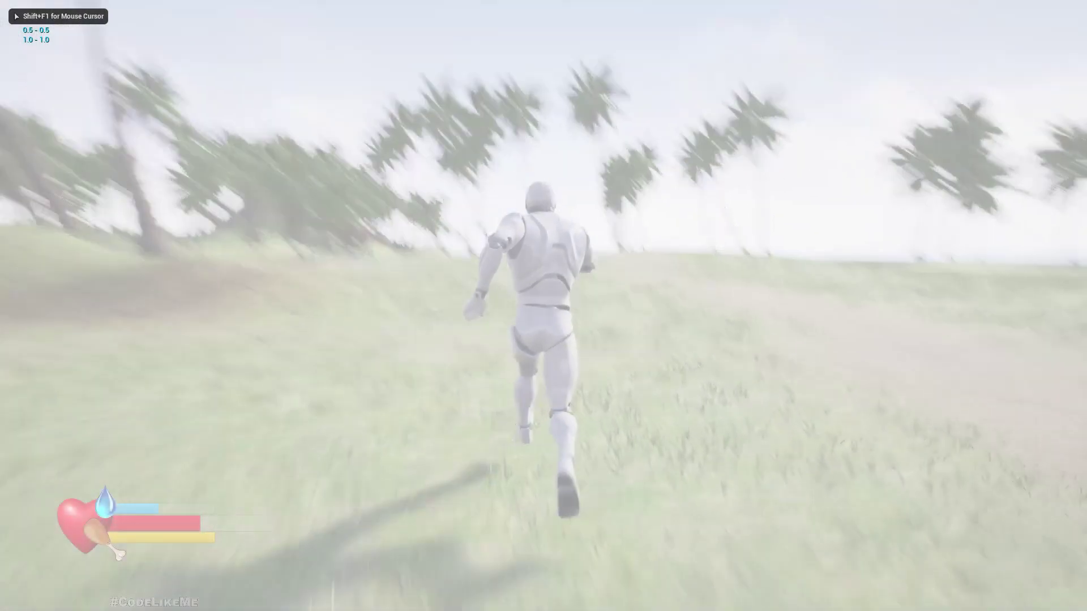
{"action": "key", "text": "i"}
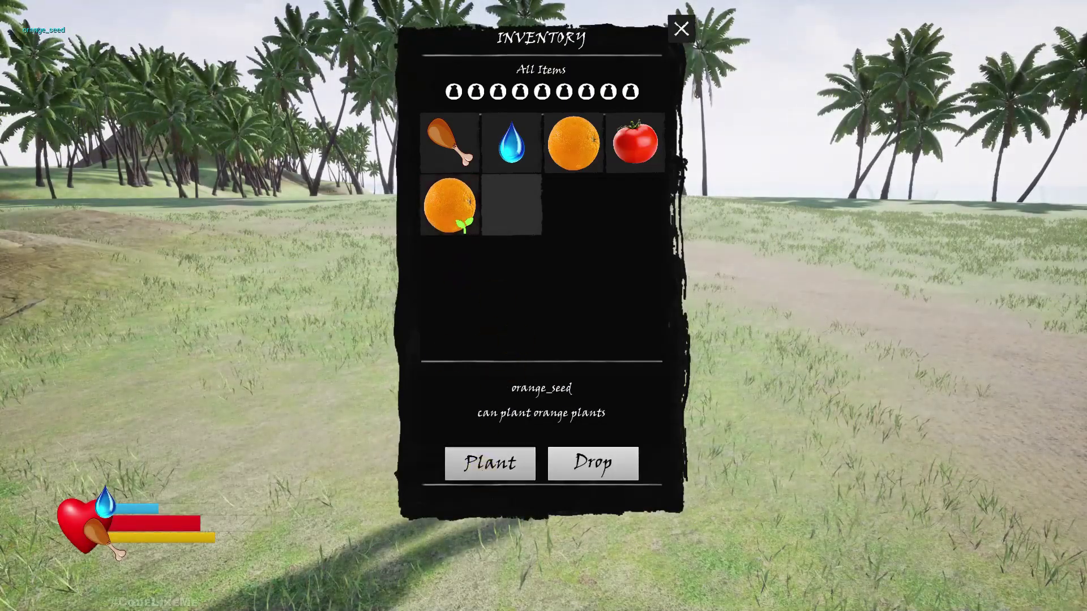
{"action": "left_click", "coordinate": [490, 463]}
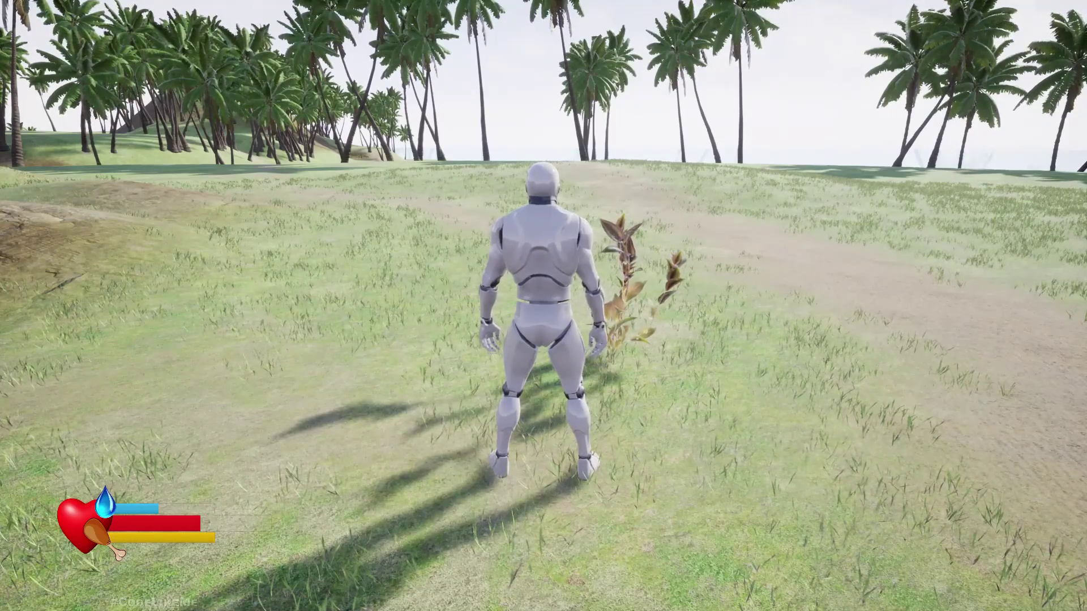
{"action": "key", "text": "Escape"}
{"action": "right_click_drag", "start_coordinate": [668, 452], "coordinate": [664, 437]}
{"action": "key", "text": "F11"}
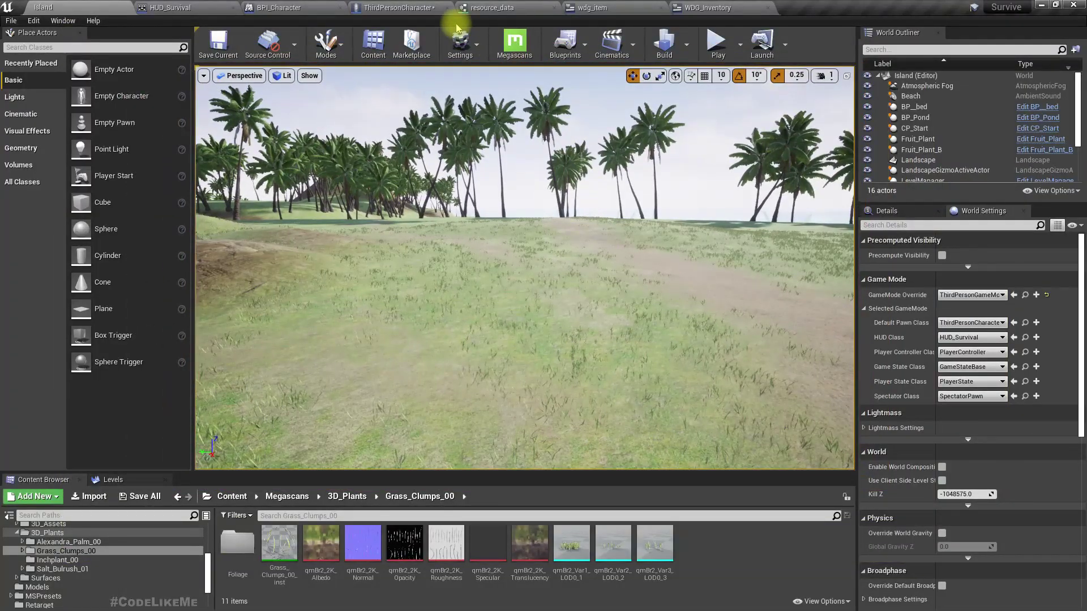
Add a BPI Hud Show Instruction message from the Hud reference in ThirdPersonCharacter's Planting graph and connect it after Toggle Inventory
{"action": "left_click", "coordinate": [399, 7]}
{"action": "left_click_drag", "start_coordinate": [422, 290], "coordinate": [482, 357]}
{"action": "type", "text": "show instr"}
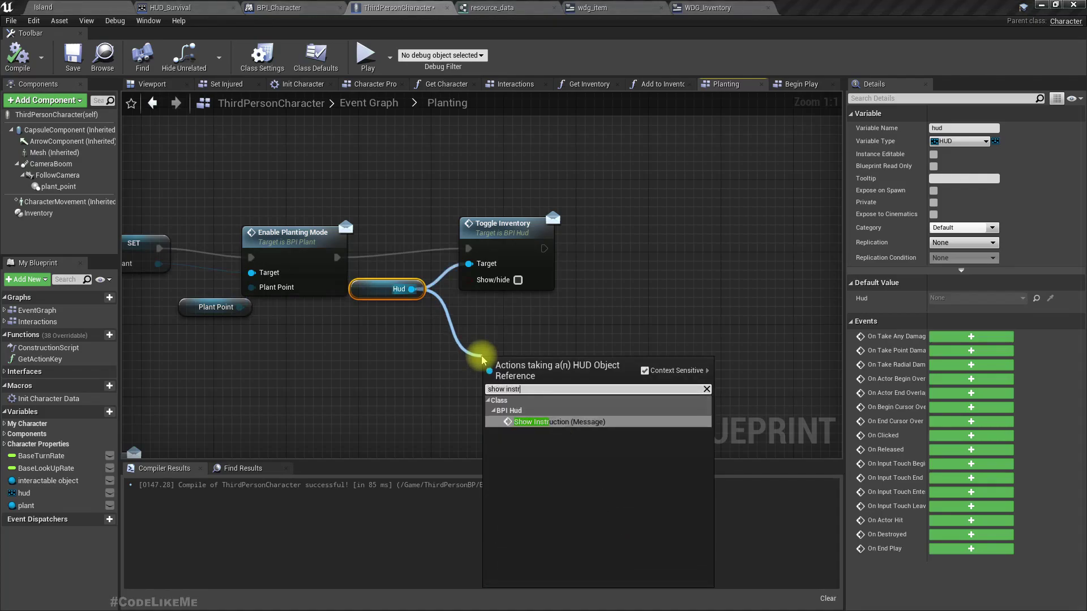
{"action": "key", "text": "Return"}
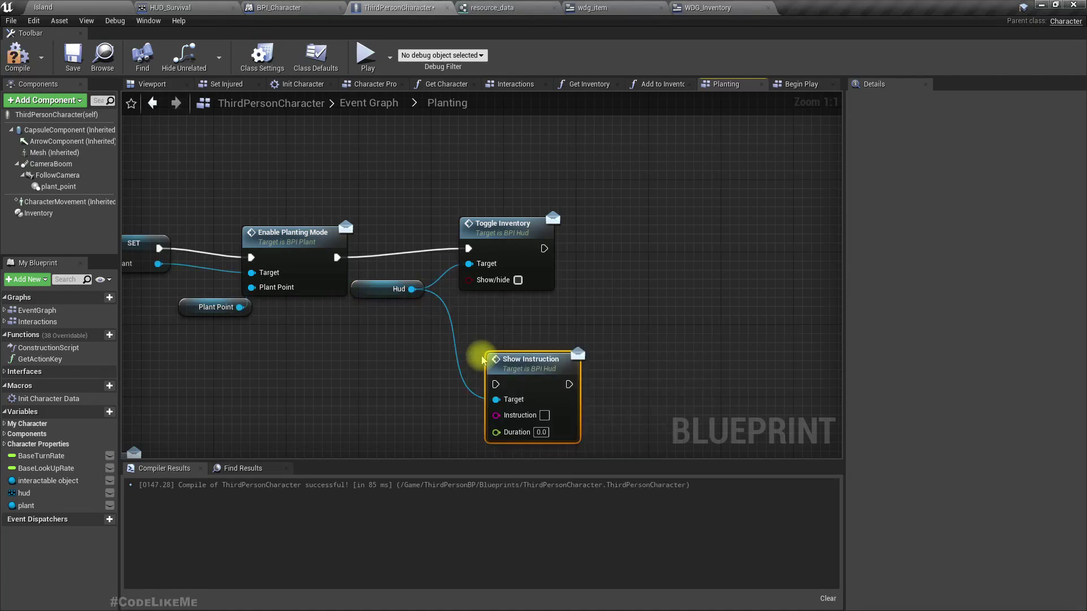
{"action": "left_click_drag", "start_coordinate": [527, 395], "coordinate": [544, 248]}
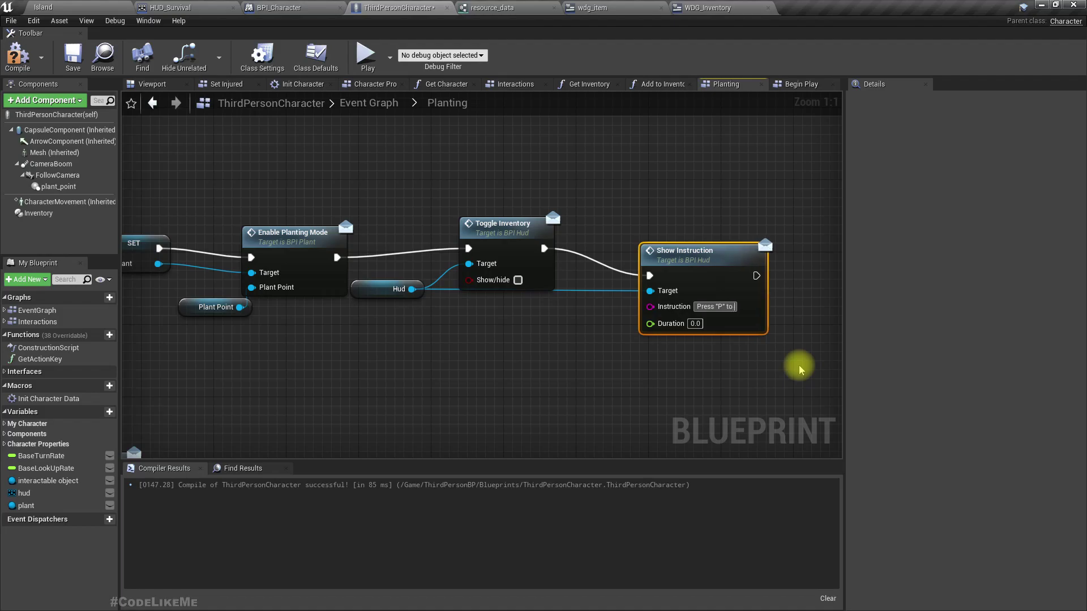
Set the Show Instruction text to Press "P" to Place with a duration of 5.0, and compile
{"action": "type", "text": "Place"}
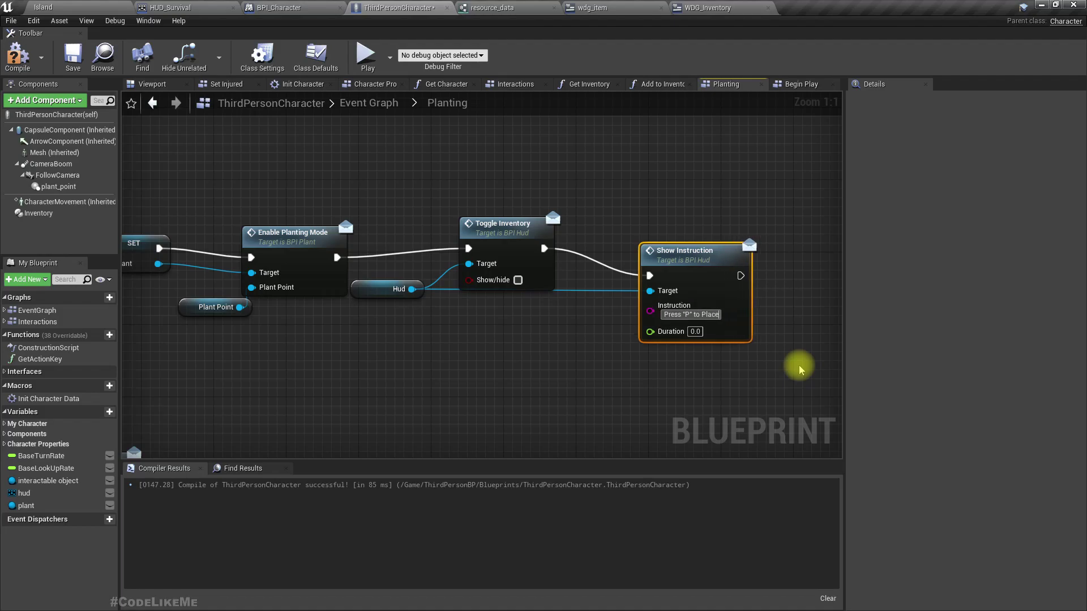
{"action": "left_click", "coordinate": [695, 331]}
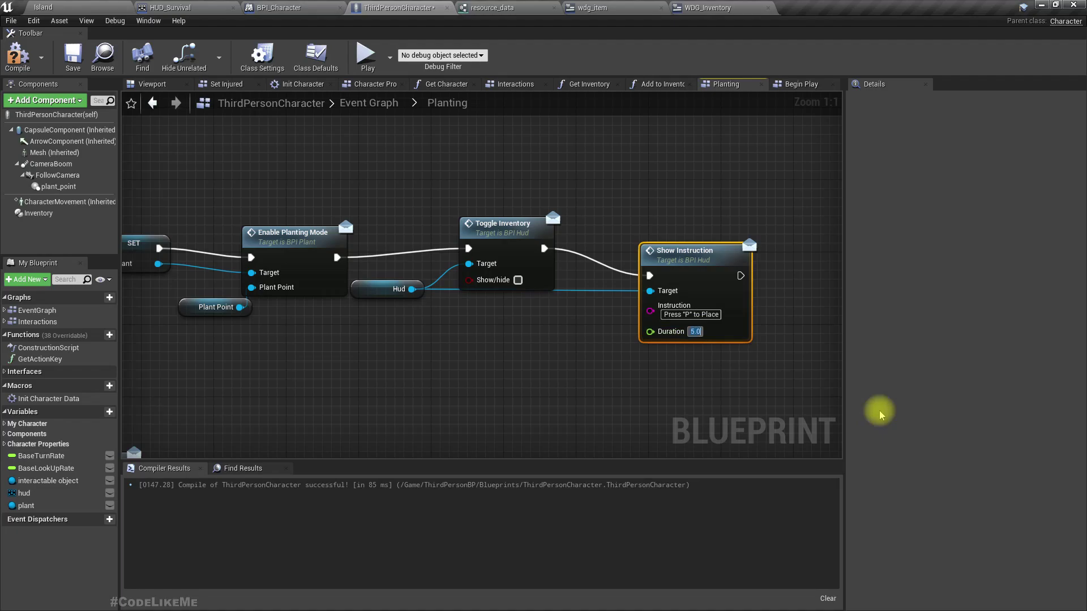
{"action": "left_click", "coordinate": [17, 55]}
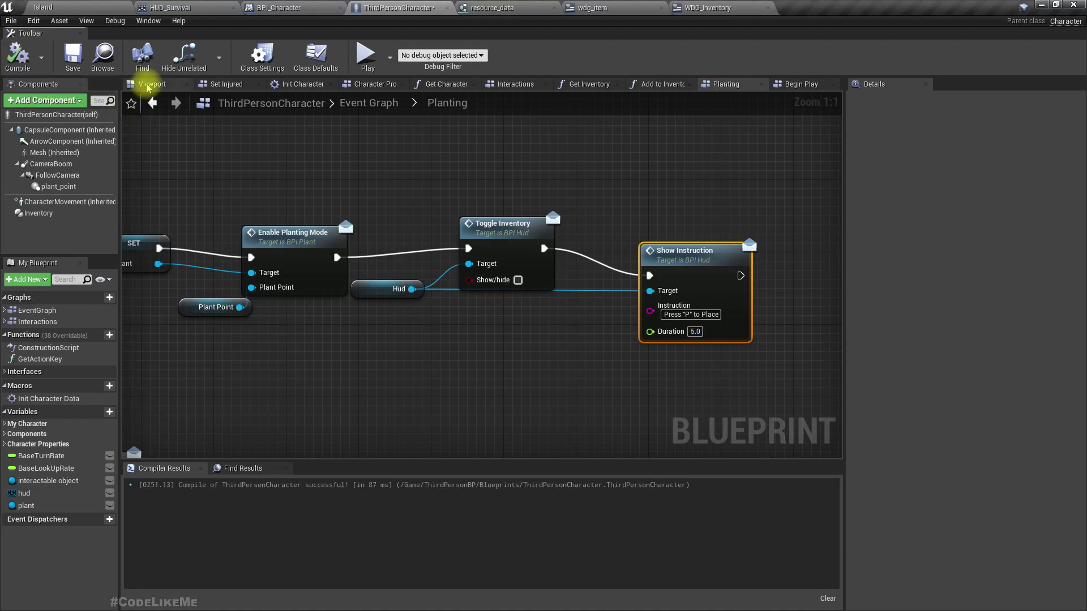
Duplicate the Show Instruction node and connect the copy's execution after Place Plant
{"action": "scroll", "coordinate": [339, 249], "scroll_direction": "down", "scroll_amount": 3}
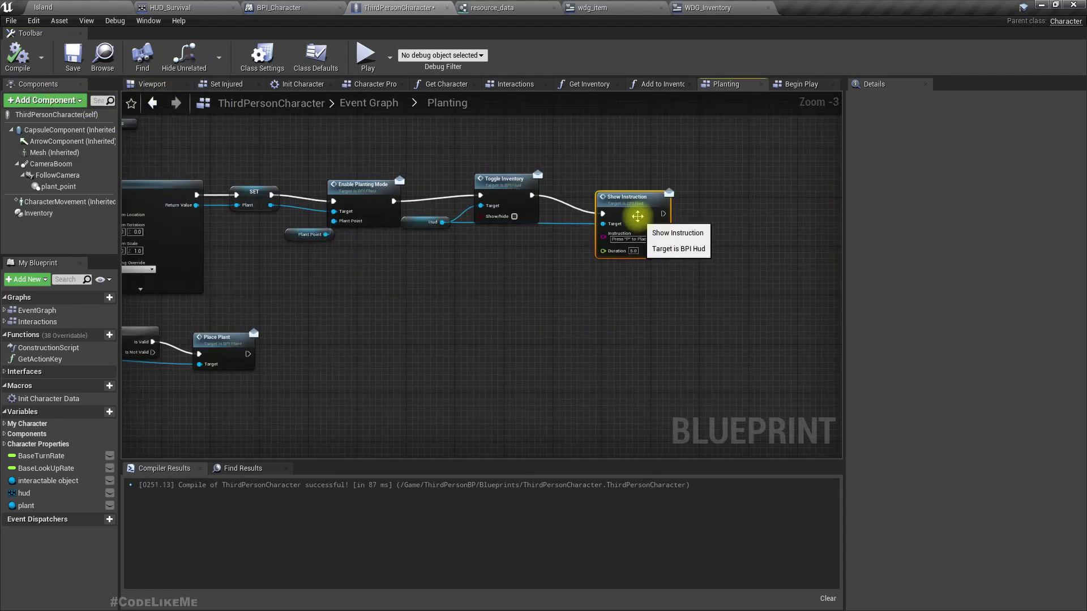
{"action": "key", "text": "ctrl+c"}
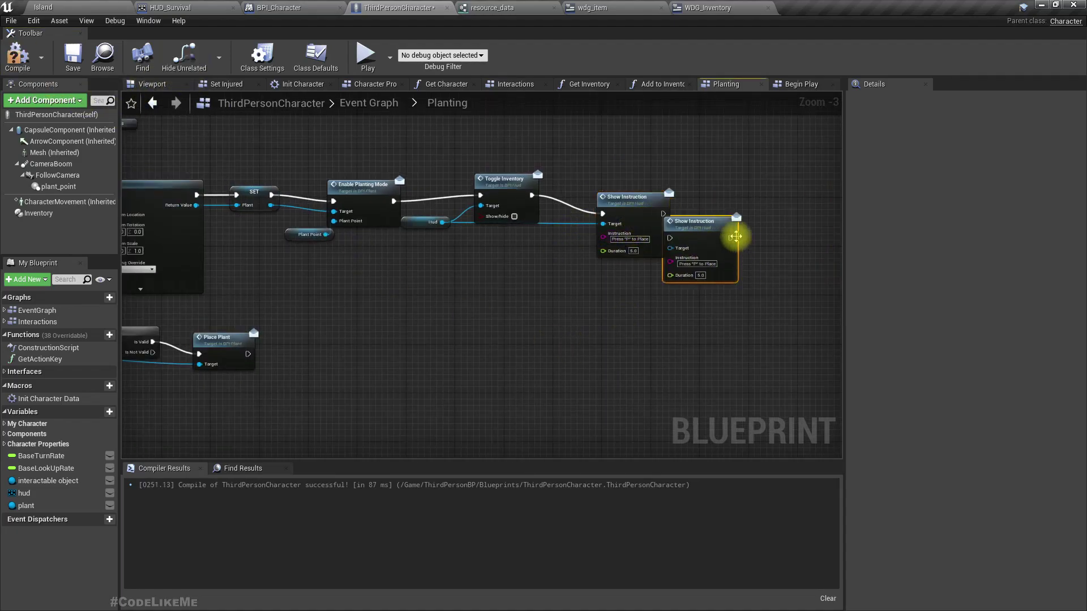
{"action": "key", "text": "ctrl+v"}
{"action": "left_click_drag", "start_coordinate": [308, 358], "coordinate": [248, 355]}
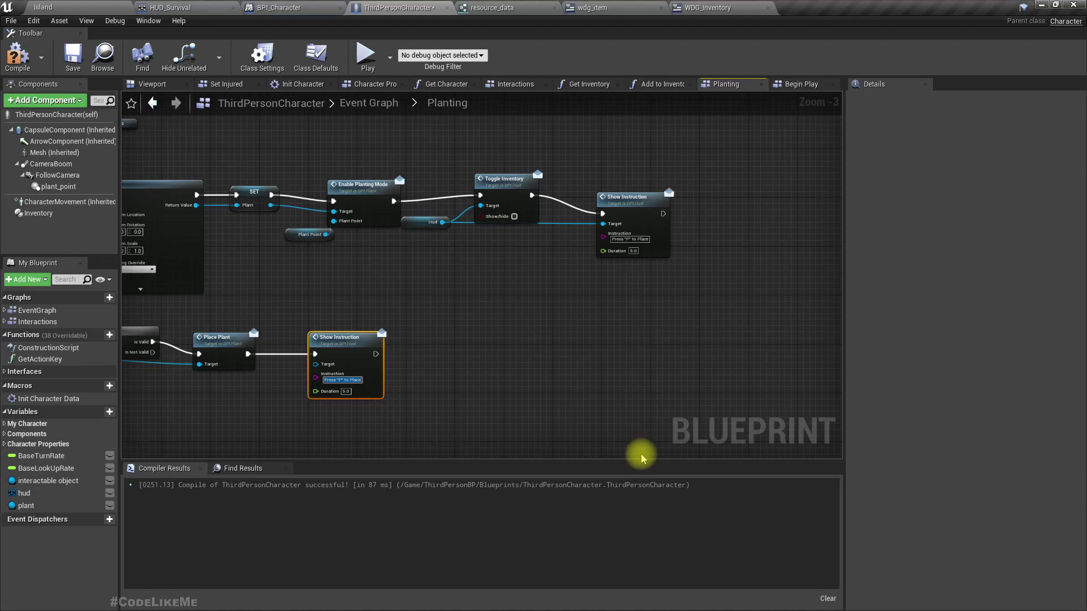
Clear the instruction text on the Show Instruction node after Place Plant, connect Hud to its Target, and compile
{"action": "key", "text": "BackSpace"}
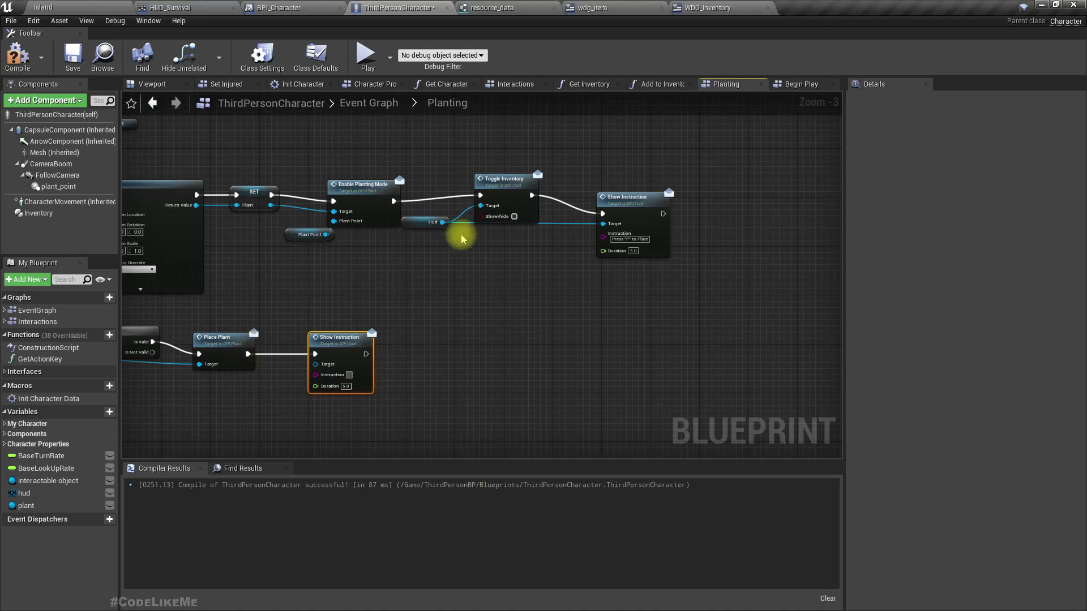
{"action": "left_click_drag", "start_coordinate": [445, 224], "coordinate": [324, 367]}
{"action": "left_click", "coordinate": [18, 57]}
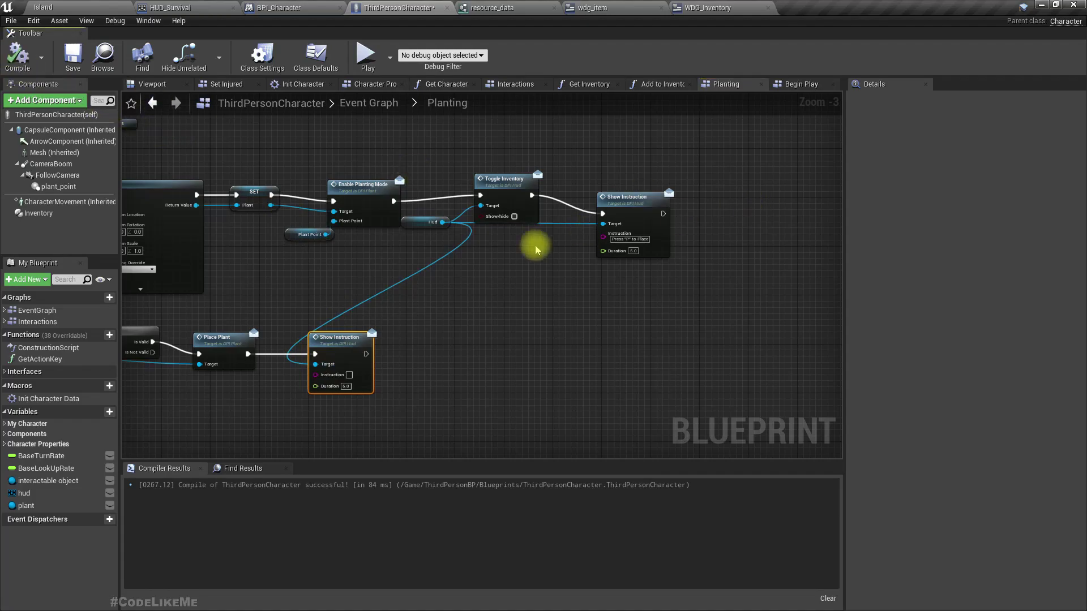
{"action": "scroll", "coordinate": [587, 238], "scroll_direction": "up", "scroll_amount": 2}
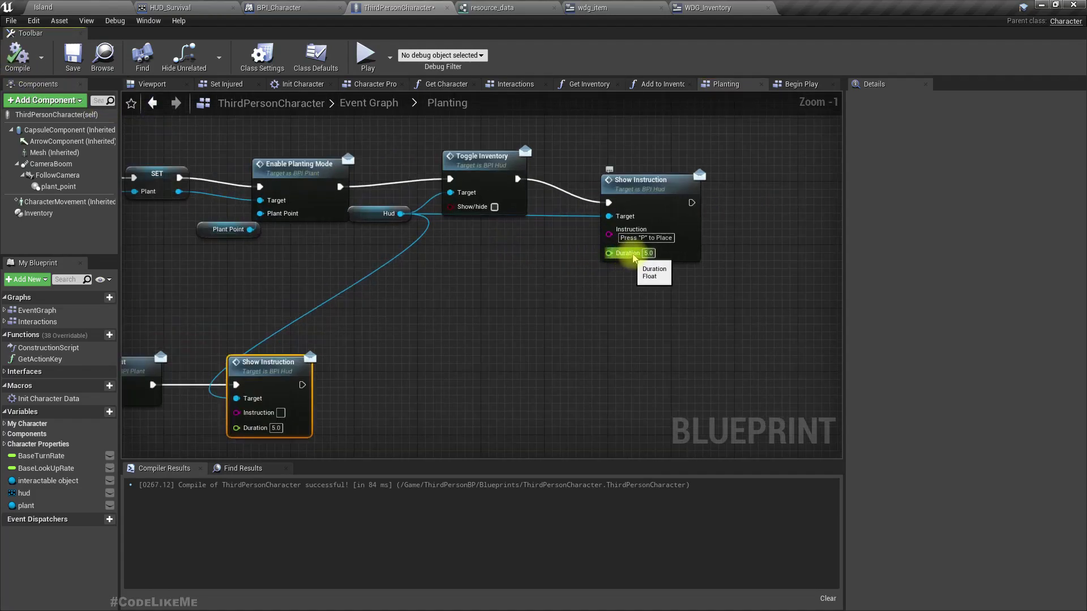
Play the Island level, choose to plant the orange_seed from the inventory, and place the plant on the ground
{"action": "left_click", "coordinate": [84, 6]}
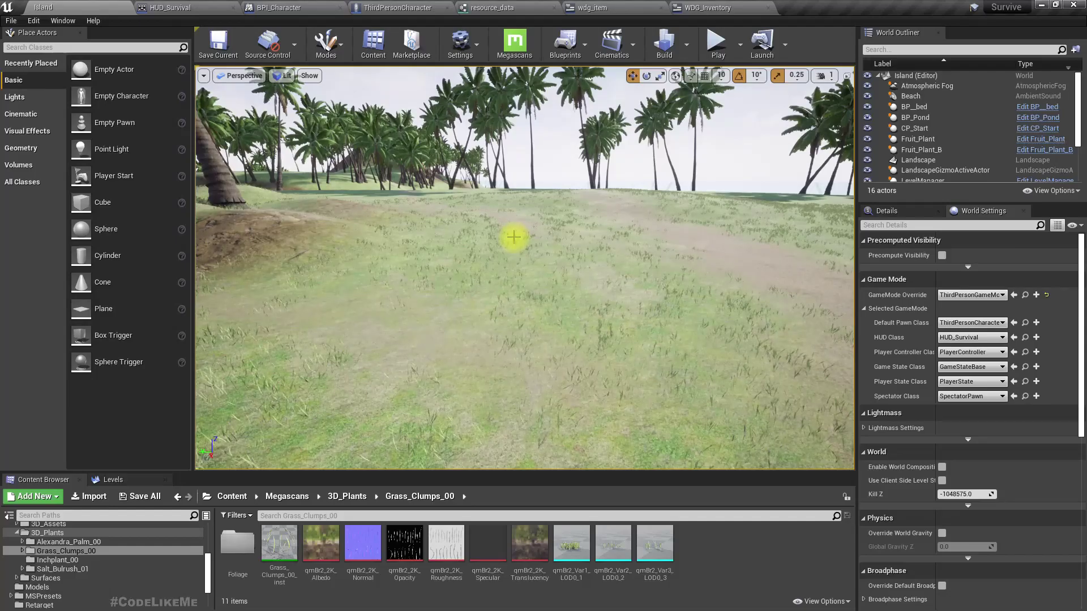
{"action": "key", "text": "alt+p"}
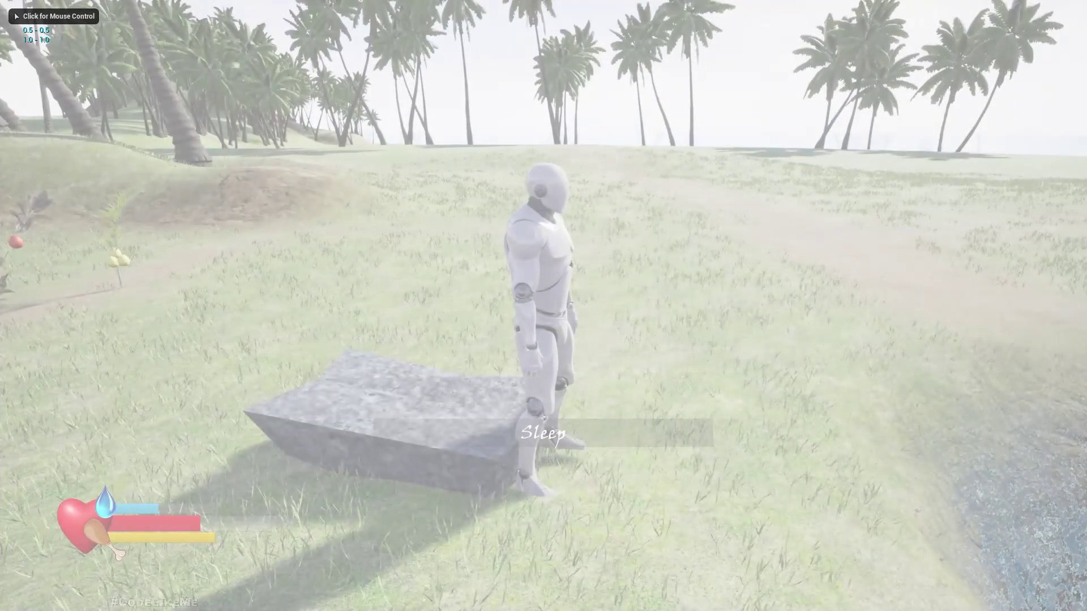
{"action": "key", "text": "w"}
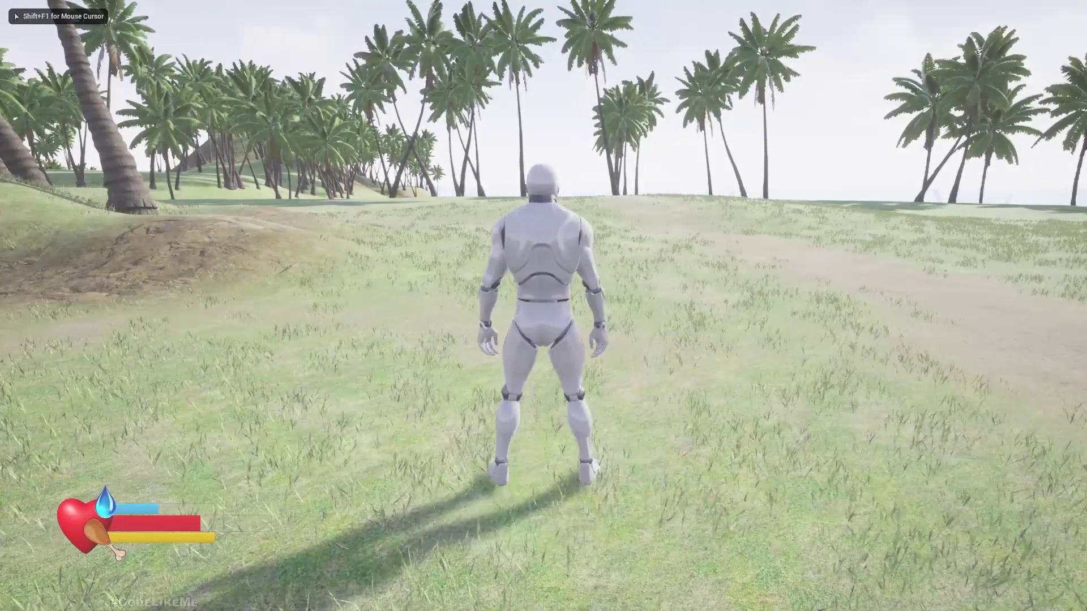
{"action": "key", "text": "i"}
{"action": "left_click", "coordinate": [460, 212]}
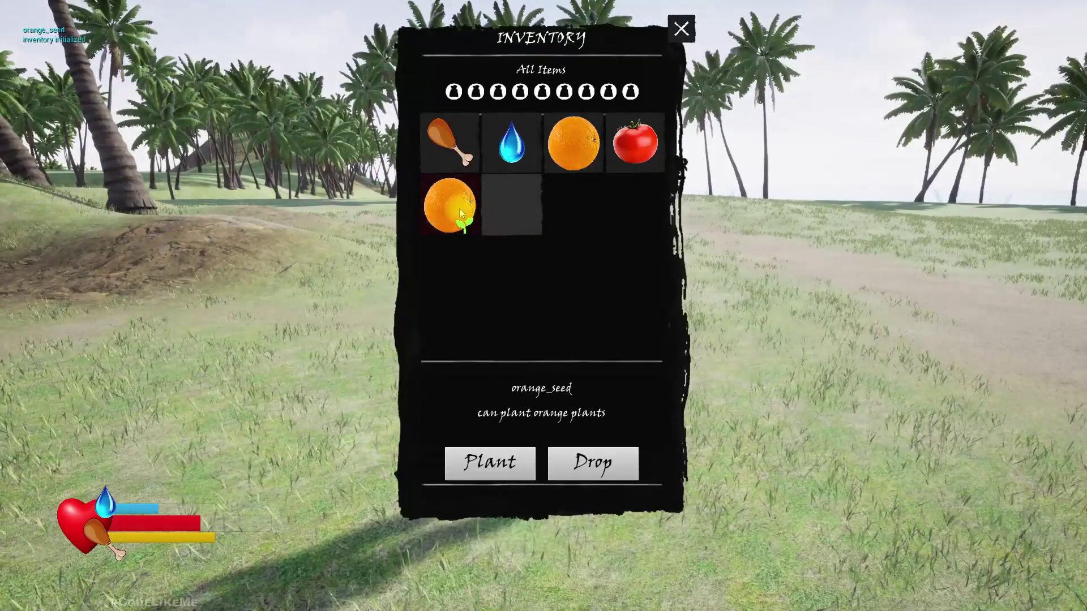
{"action": "left_click", "coordinate": [493, 462]}
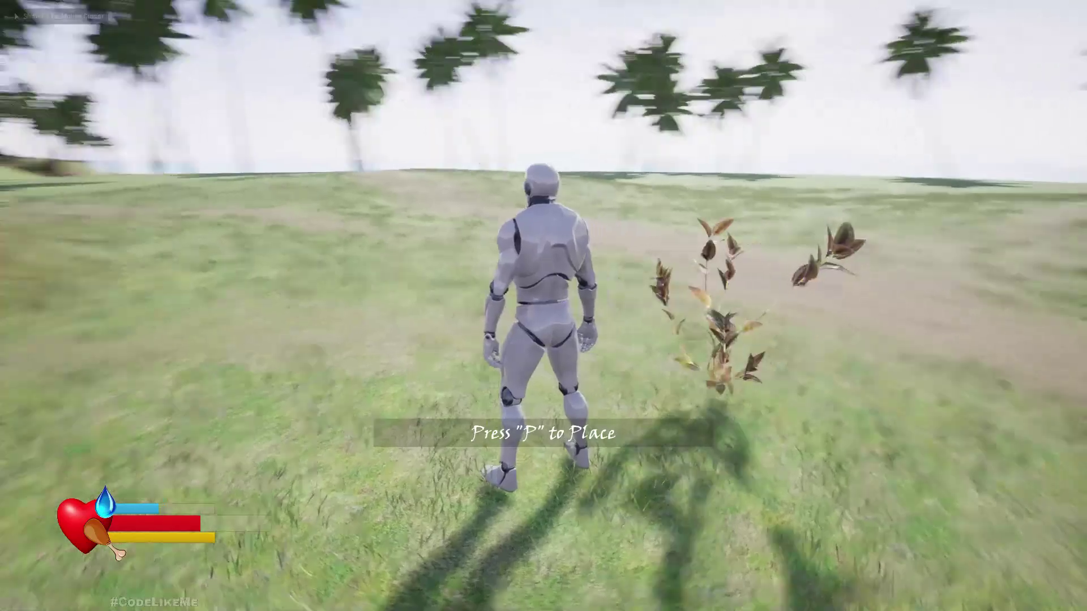
{"action": "key", "text": "d"}
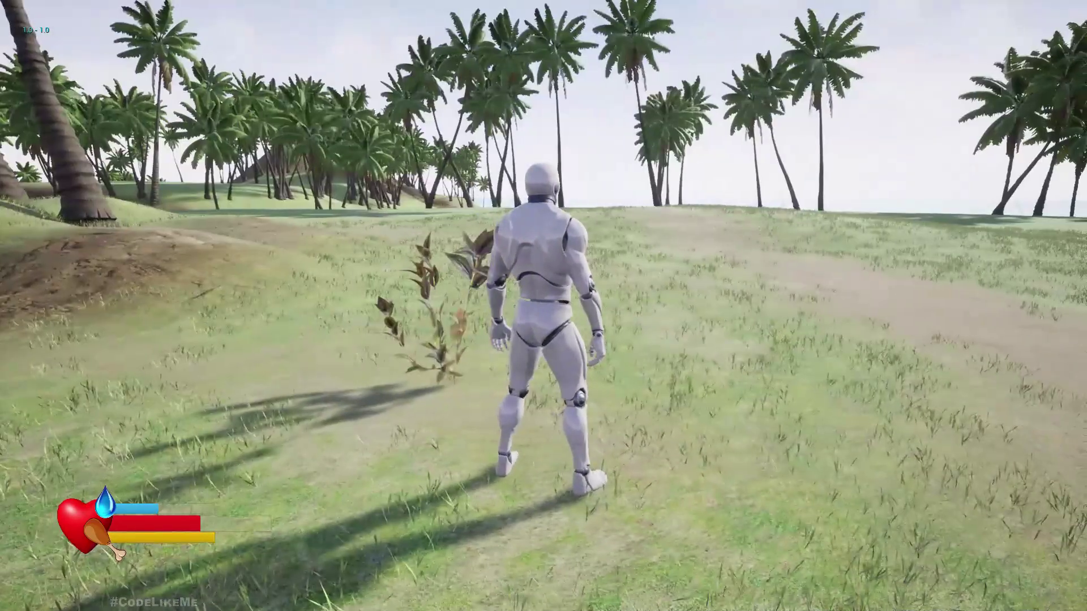
Check the in-game inventory after planting, close it, stop the play session, and leave full screen
{"action": "key", "text": "i"}
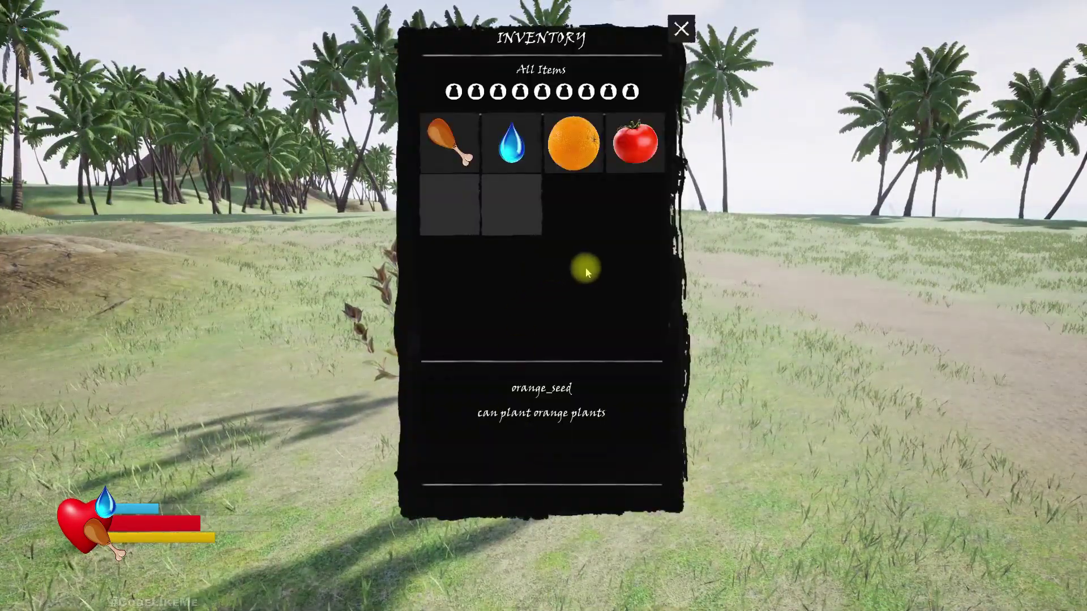
{"action": "left_click", "coordinate": [681, 27]}
{"action": "key", "text": "Escape"}
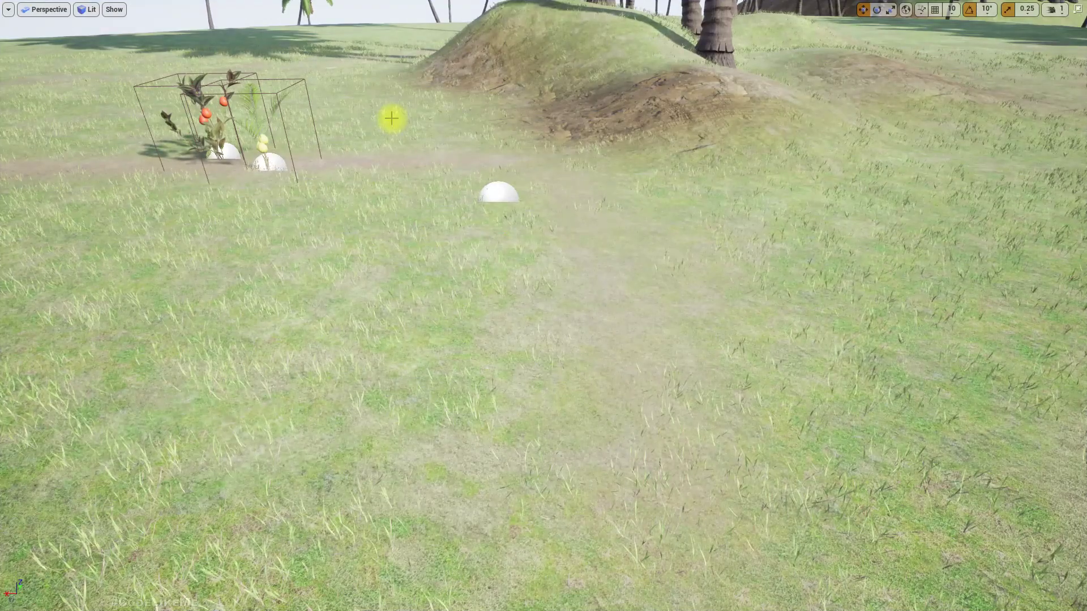
{"action": "key", "text": "F11"}
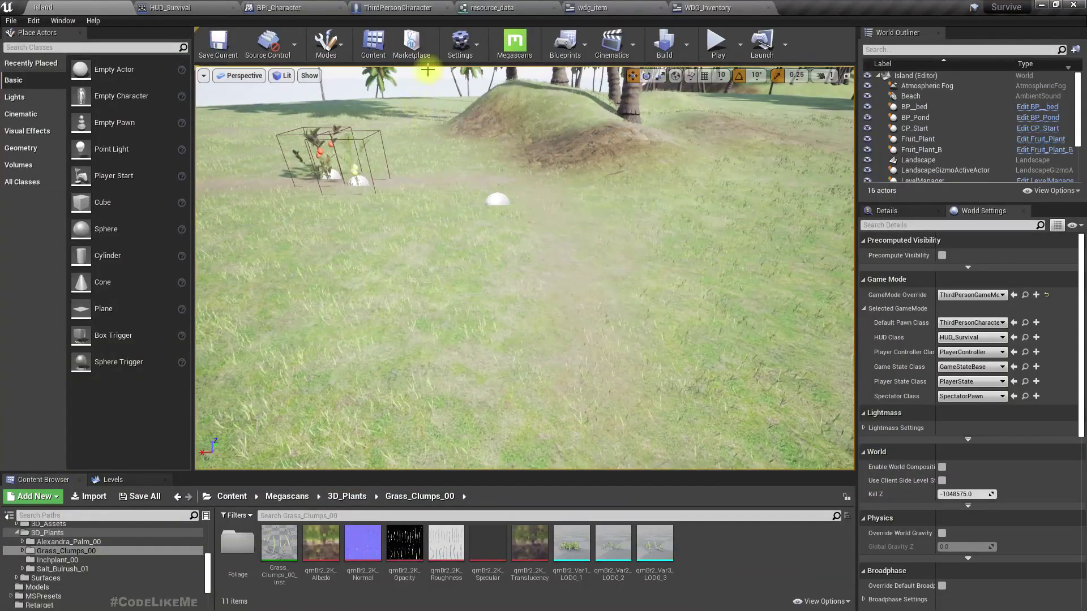
Duplicate the orange_seed Make resource_data and Add to Inventory nodes in ThirdPersonCharacter's Begin Play graph
{"action": "left_click", "coordinate": [403, 7]}
{"action": "scroll", "coordinate": [480, 370], "scroll_direction": "down", "scroll_amount": 4}
{"action": "scroll", "coordinate": [468, 325], "scroll_direction": "up", "scroll_amount": 2}
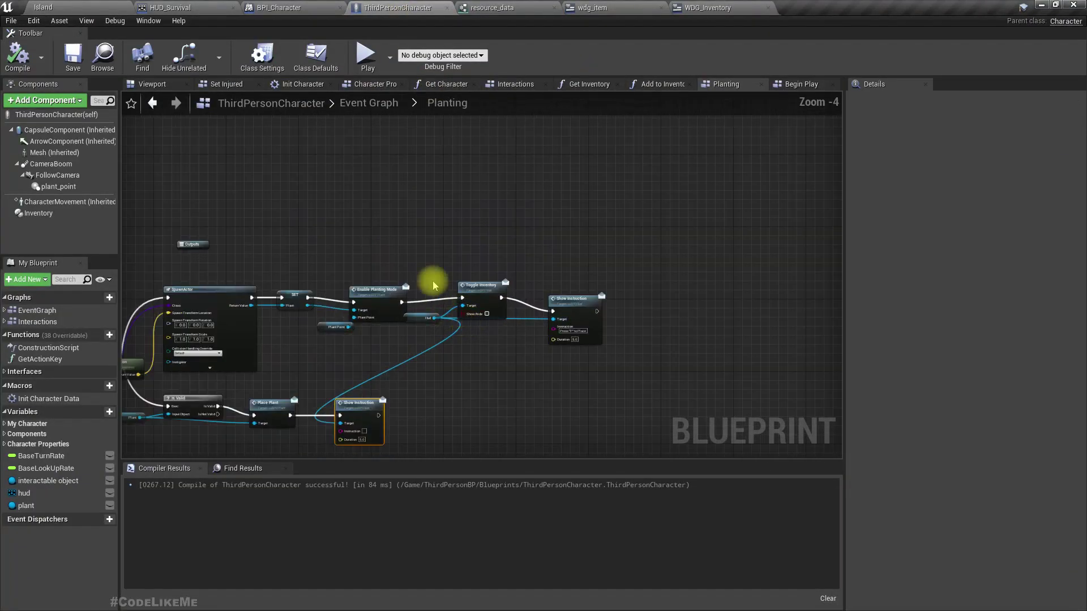
{"action": "right_click_drag", "start_coordinate": [298, 223], "coordinate": [332, 258]}
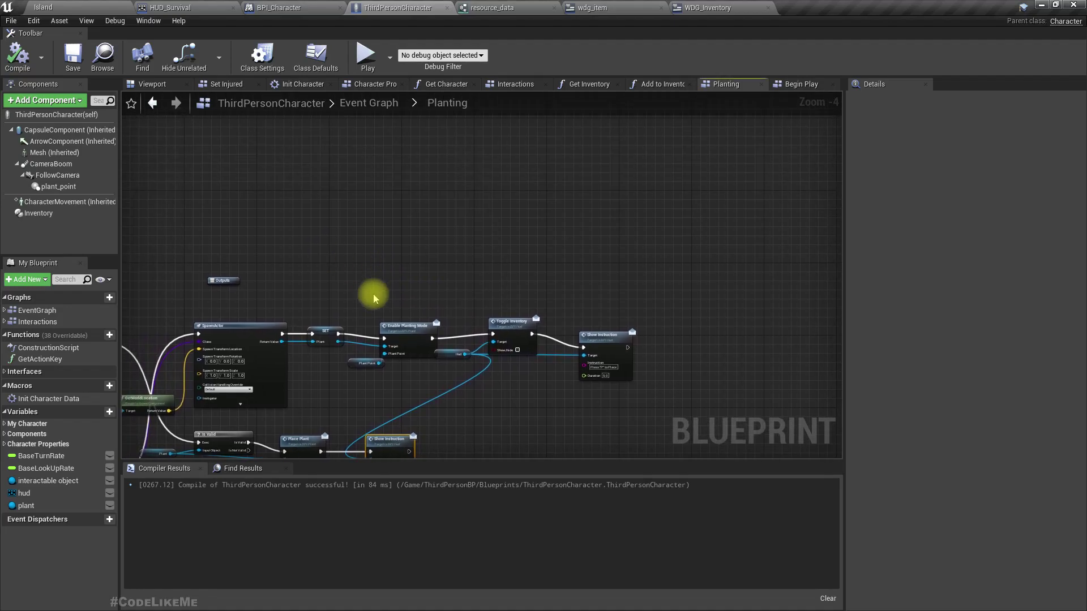
{"action": "left_click", "coordinate": [795, 84]}
{"action": "scroll", "coordinate": [521, 312], "scroll_direction": "up", "scroll_amount": 2}
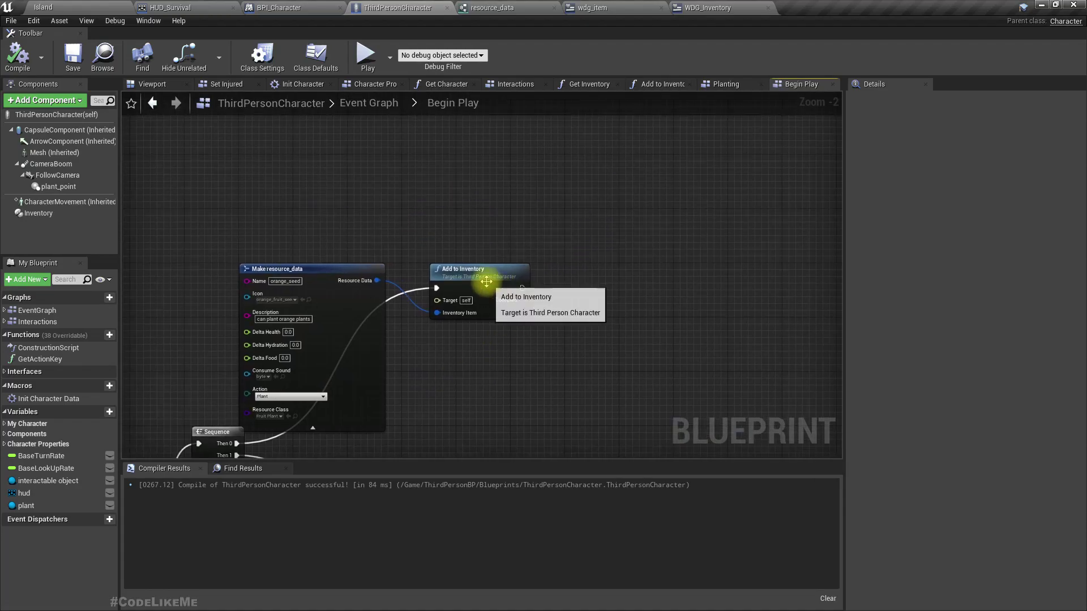
{"action": "left_click", "coordinate": [486, 277]}
{"action": "right_click_drag", "start_coordinate": [596, 335], "coordinate": [542, 333]}
{"action": "left_click_drag", "start_coordinate": [270, 224], "coordinate": [403, 299]}
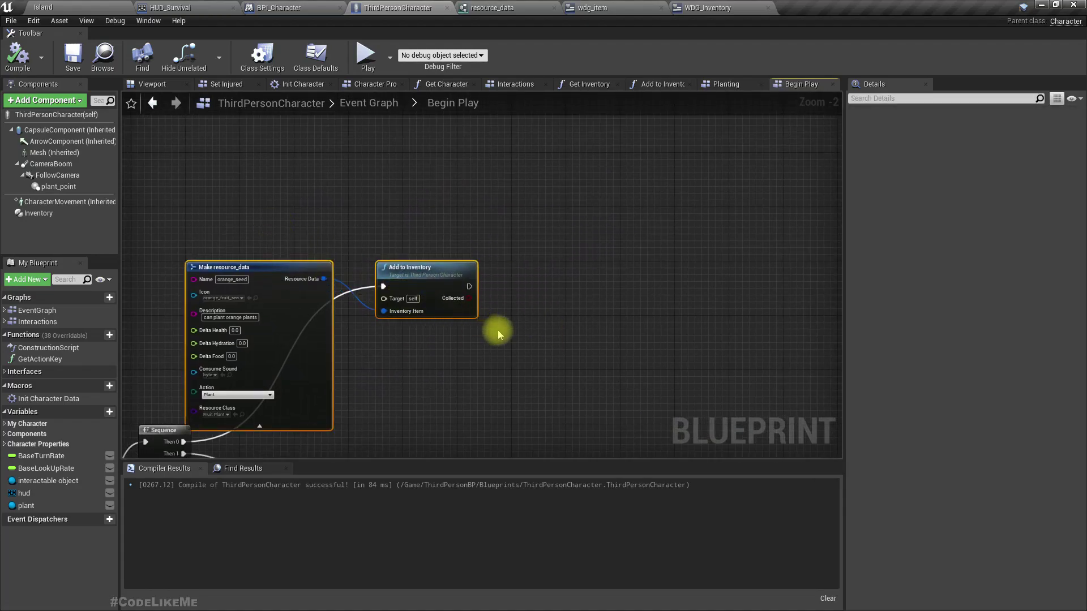
{"action": "key", "text": "ctrl+c"}
{"action": "key", "text": "ctrl+v"}
Connect the first Add to Inventory node's execution to the duplicated one and move the duplicate higher, in line with the original
{"action": "left_click_drag", "start_coordinate": [623, 339], "coordinate": [470, 286]}
{"action": "left_click", "coordinate": [680, 251]}
{"action": "left_click_drag", "start_coordinate": [750, 323], "coordinate": [751, 263]}
{"action": "right_click_drag", "start_coordinate": [726, 350], "coordinate": [694, 254]}
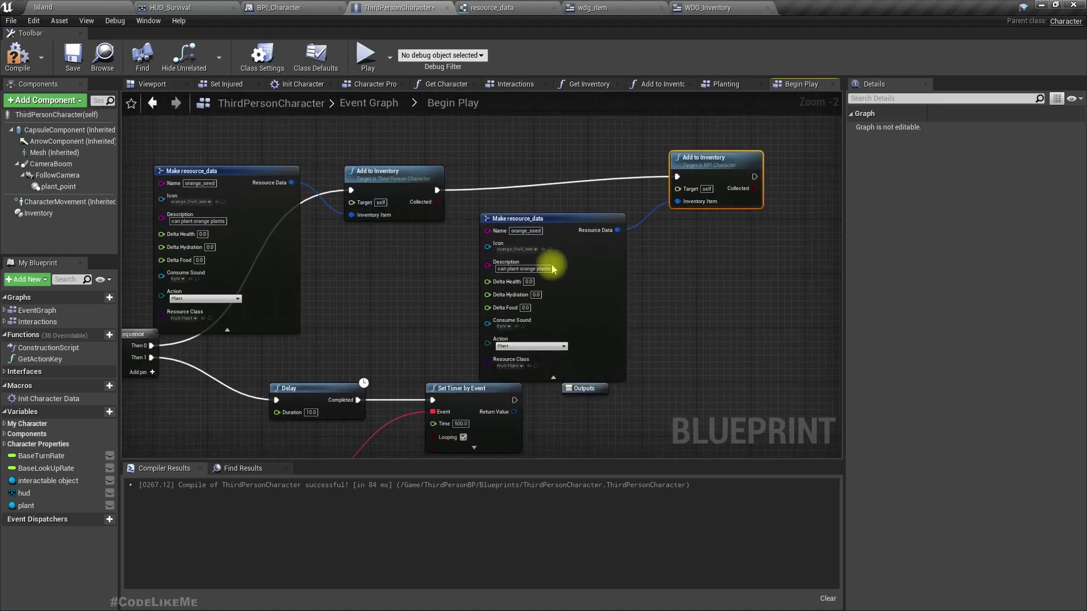
Set the duplicated Make resource_data node's description to "can plant red fruit plants"
{"action": "scroll", "coordinate": [505, 260], "scroll_direction": "up", "scroll_amount": 2}
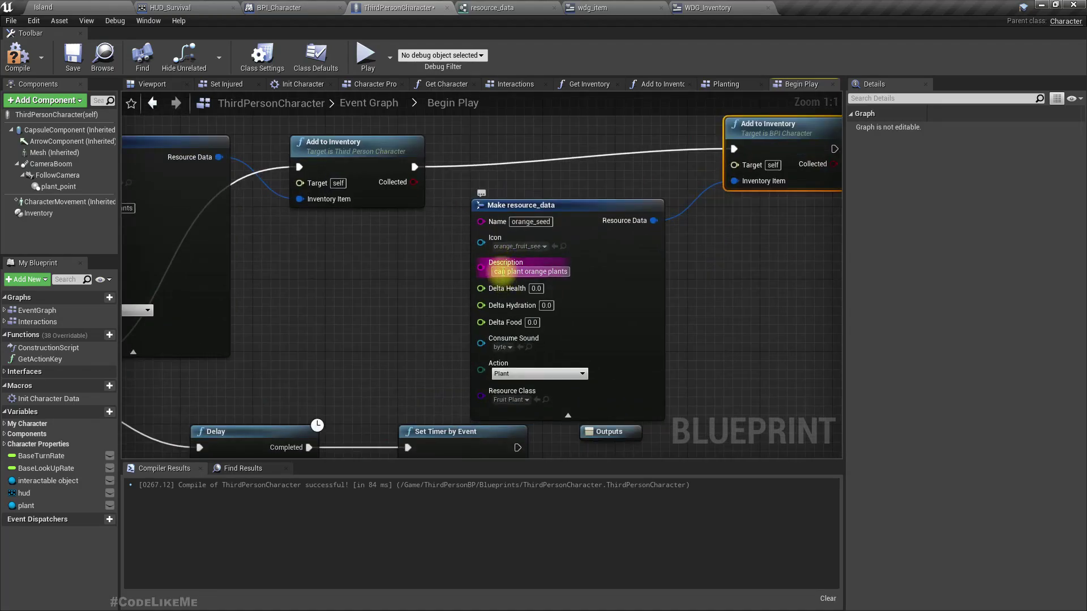
{"action": "left_click", "coordinate": [501, 272]}
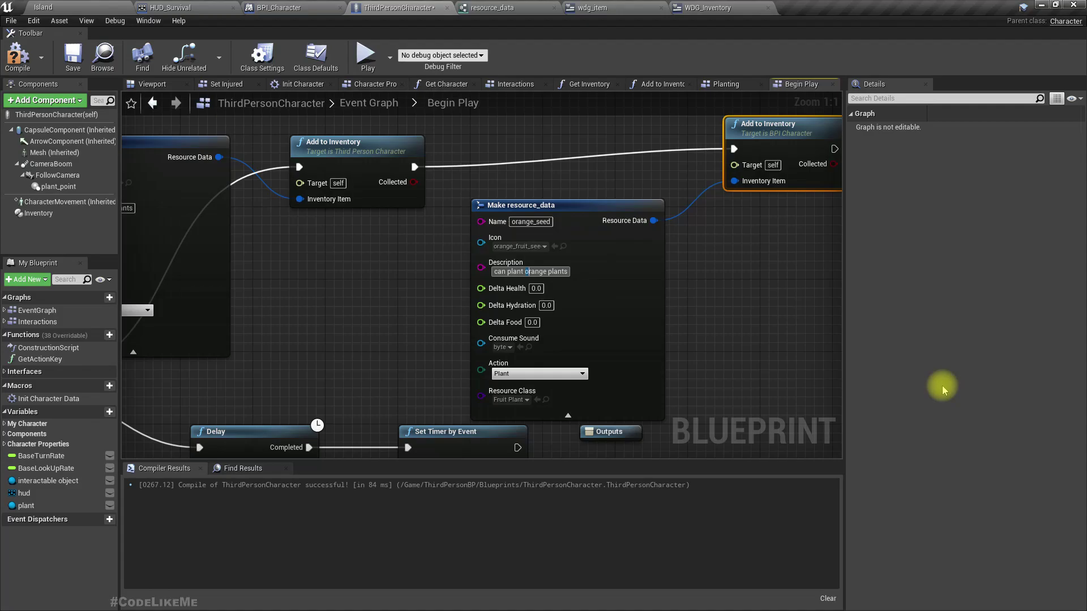
{"action": "type", "text": "red fruit"}
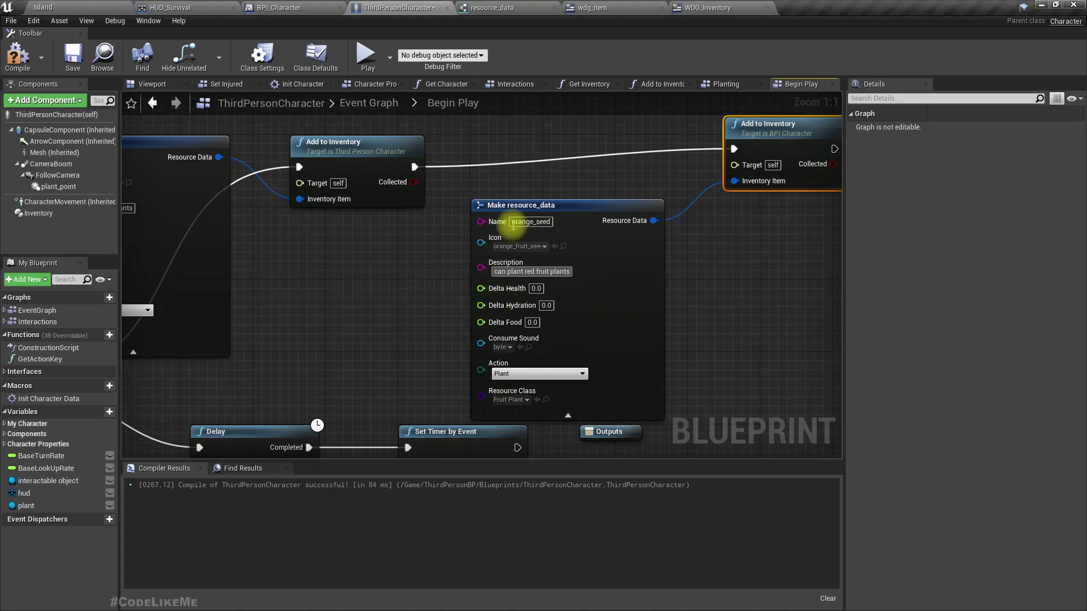
Set the duplicated Make resource_data node's icon to the red_fruit_seed texture
{"action": "left_click", "coordinate": [529, 246]}
{"action": "scroll", "coordinate": [587, 342], "scroll_direction": "down", "scroll_amount": 5}
{"action": "scroll", "coordinate": [528, 369], "scroll_direction": "down", "scroll_amount": 5}
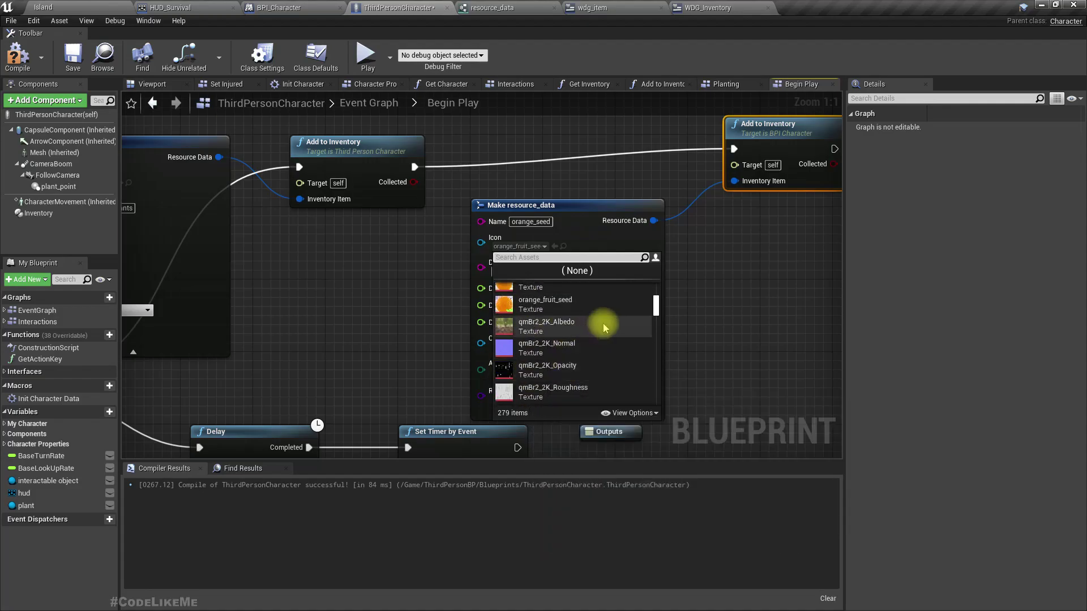
{"action": "scroll", "coordinate": [649, 304], "scroll_direction": "down", "scroll_amount": 2}
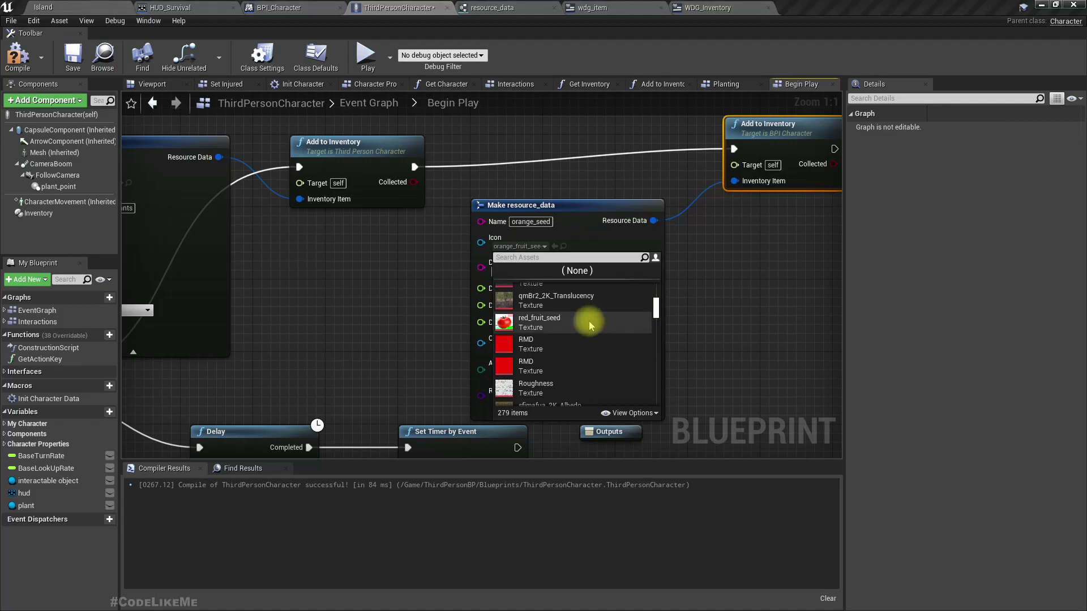
{"action": "left_click", "coordinate": [592, 325]}
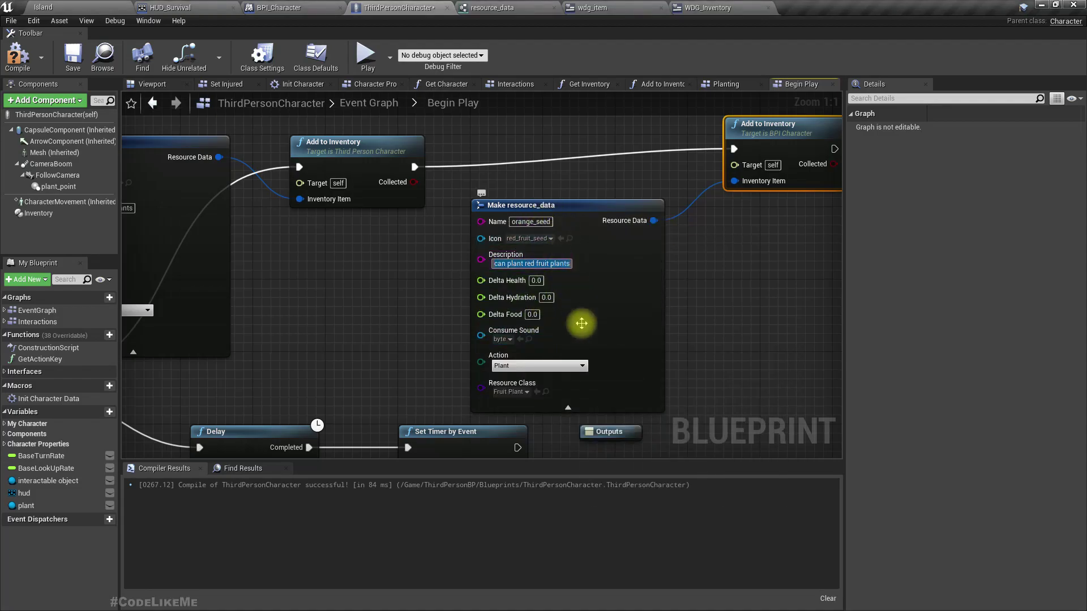
Set the duplicated Make resource_data node's Resource Class to Fruit_Plant_B and save the blueprint
{"action": "left_click", "coordinate": [509, 392]}
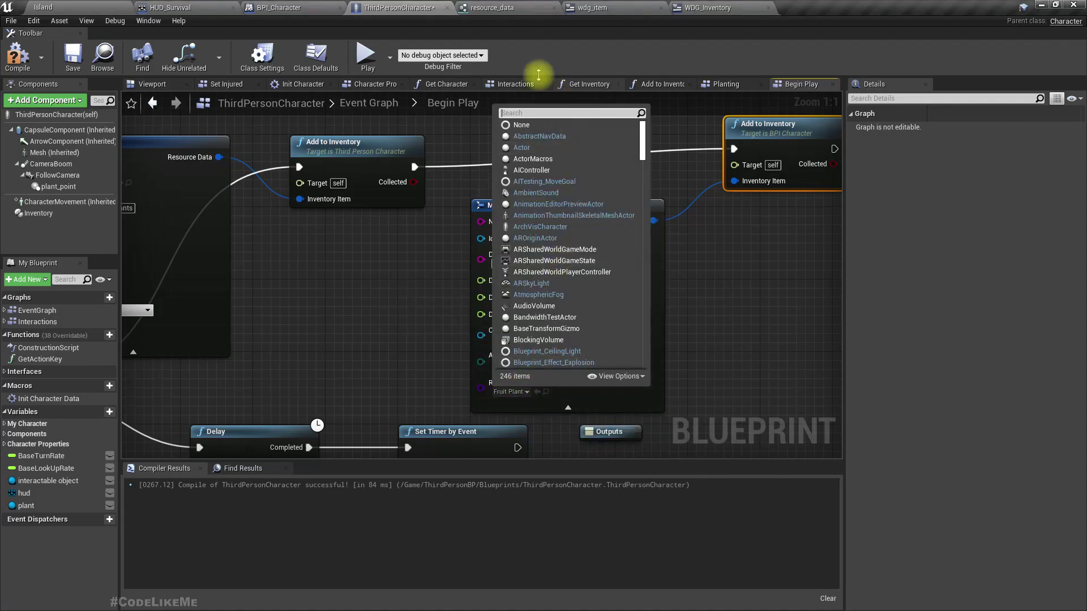
{"action": "type", "text": "frui"}
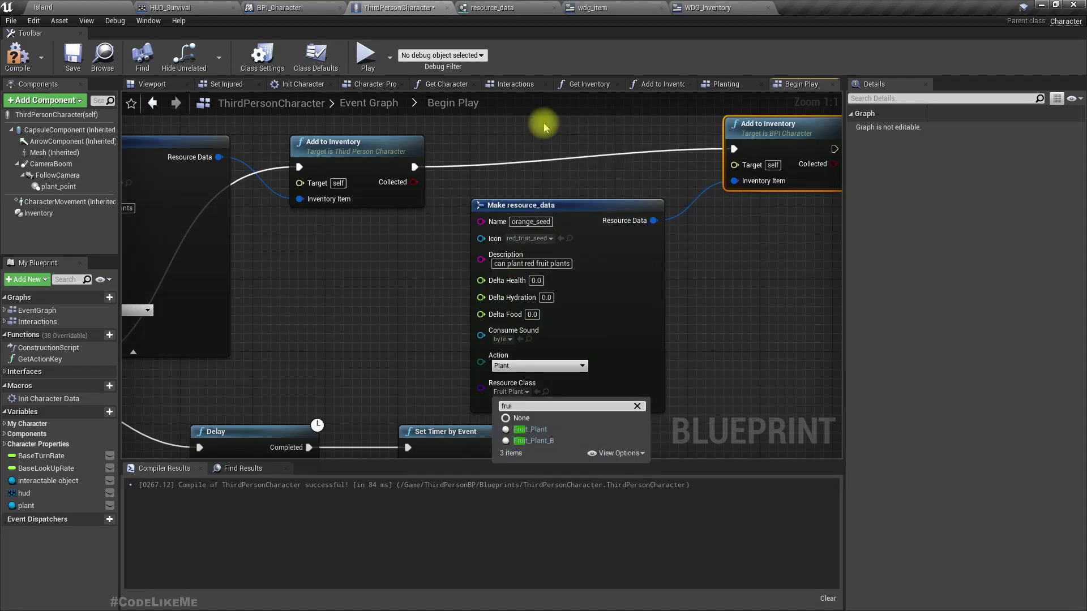
{"action": "left_click", "coordinate": [547, 441]}
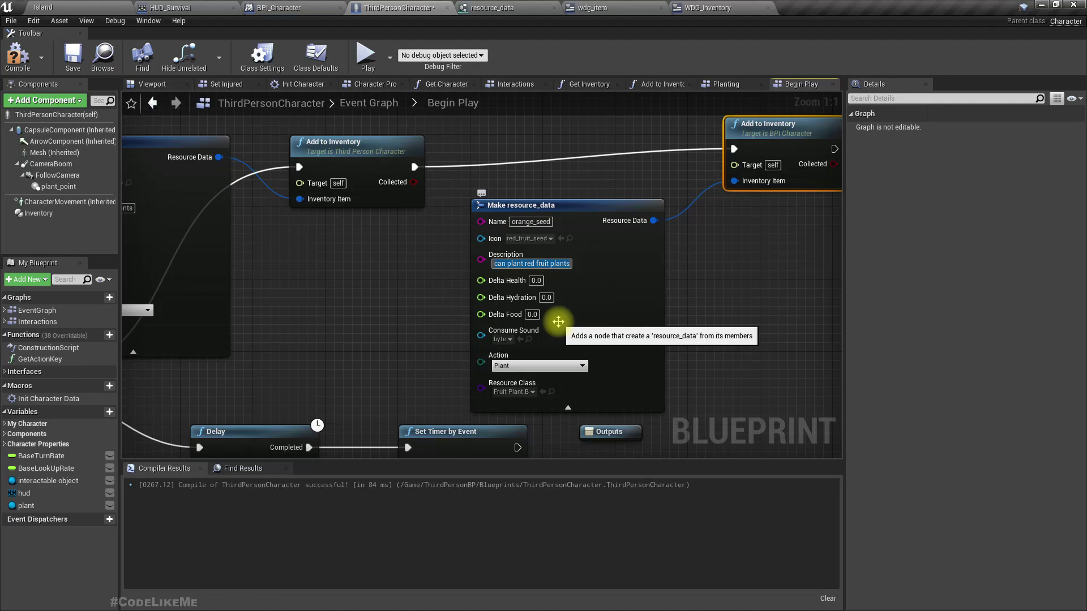
{"action": "key", "text": "ctrl+s"}
{"action": "key", "text": "BackSpace"}
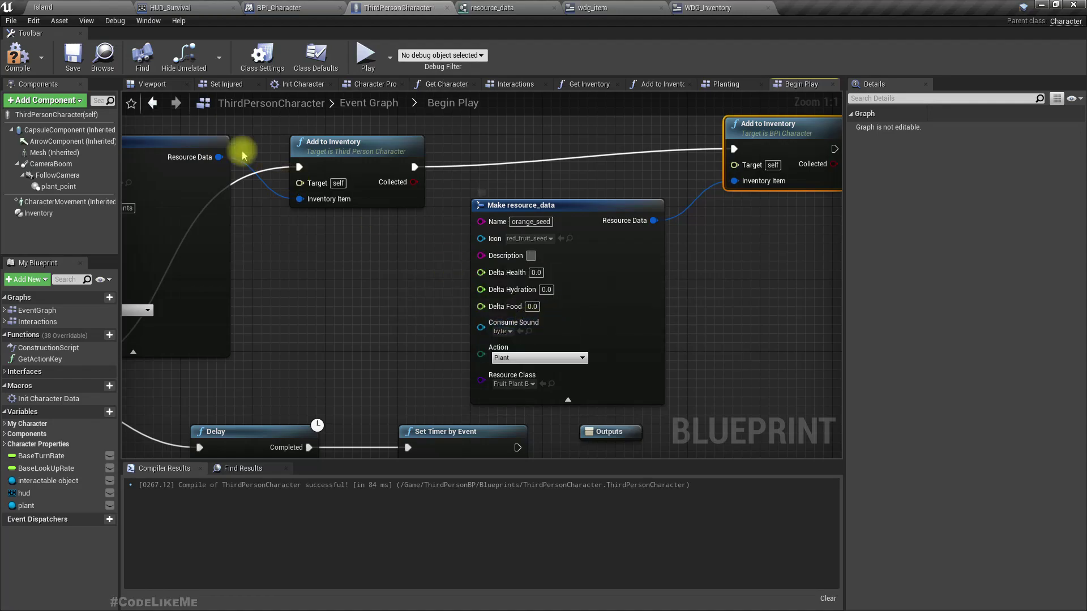
{"action": "left_click", "coordinate": [503, 331]}
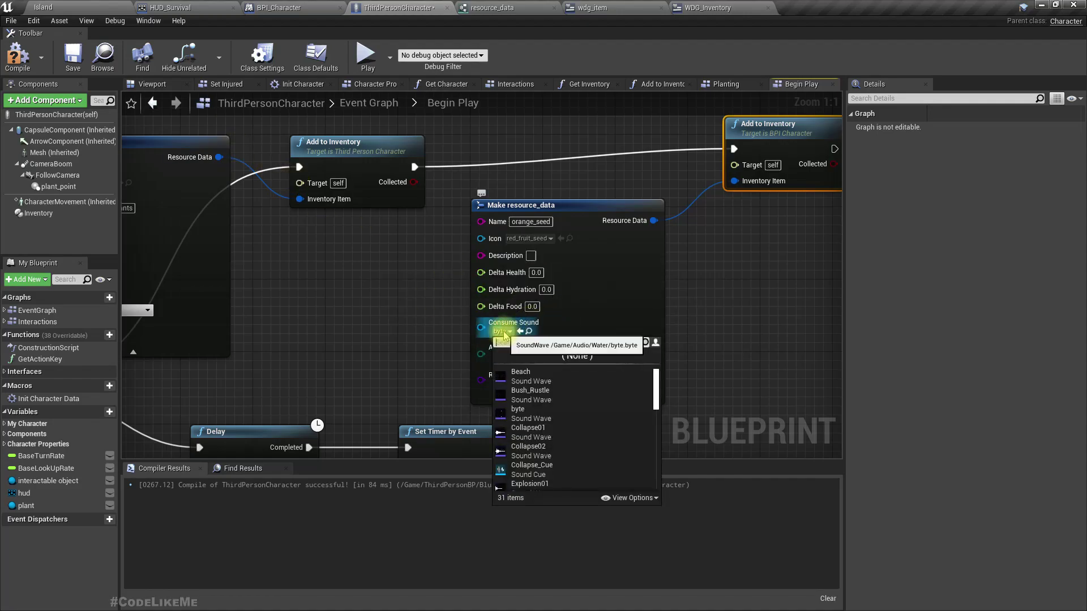
{"action": "left_click", "coordinate": [326, 271]}
{"action": "key", "text": "ctrl+s"}
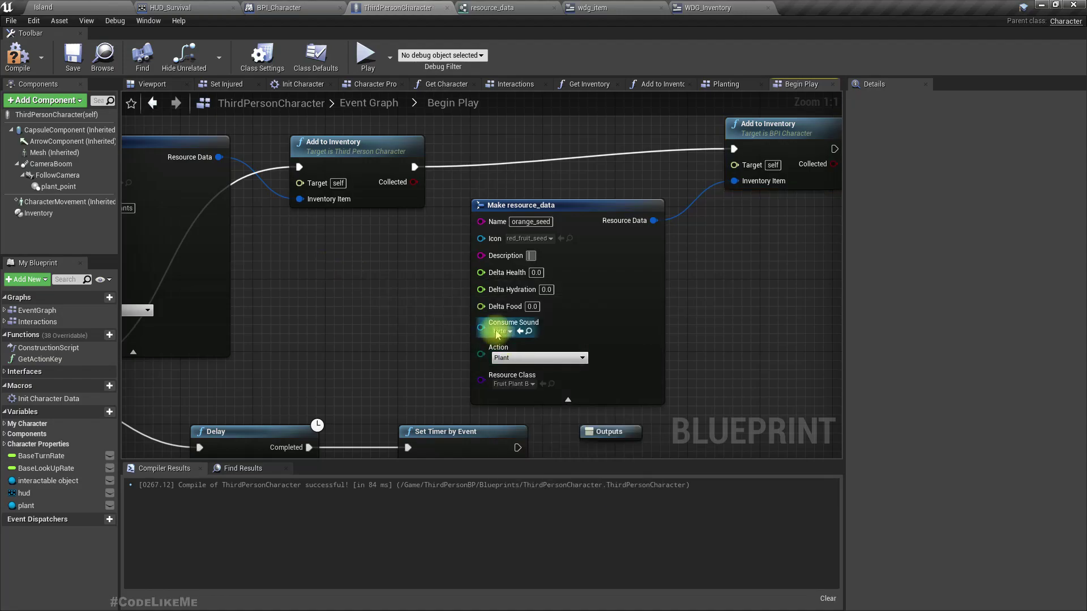
Move the duplicated Make resource_data node slightly up, re-enter its description as "can plant red fruit plants", and compile ThirdPersonCharacter
{"action": "left_click_drag", "start_coordinate": [566, 218], "coordinate": [565, 209]}
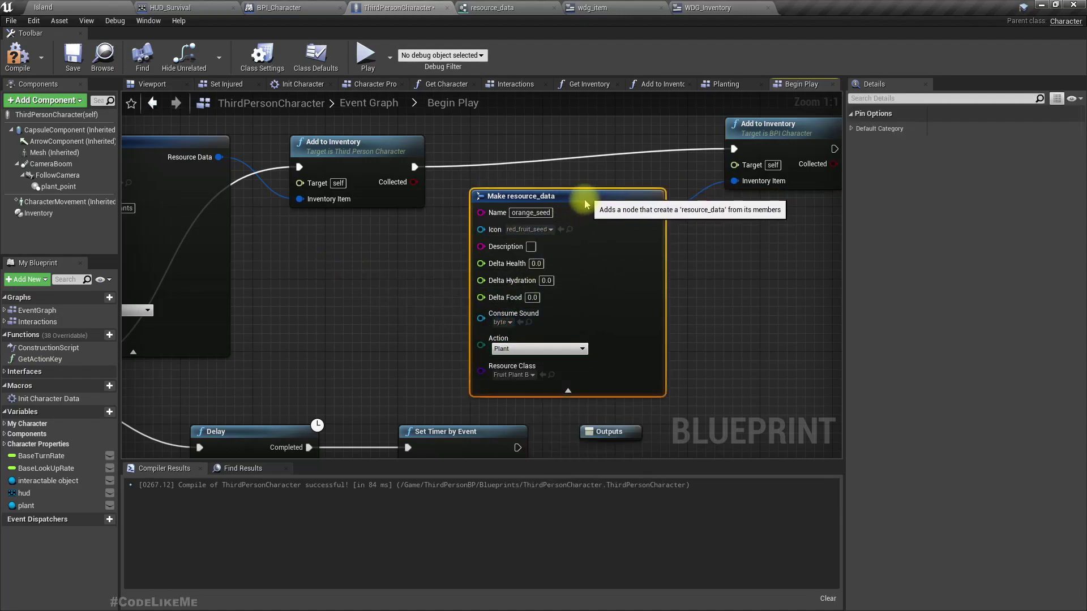
{"action": "right_click_drag", "start_coordinate": [376, 286], "coordinate": [481, 294]}
{"action": "left_click", "coordinate": [199, 214]}
{"action": "key", "text": "ctrl+c"}
{"action": "right_click", "coordinate": [198, 214]}
{"action": "left_click", "coordinate": [198, 232]}
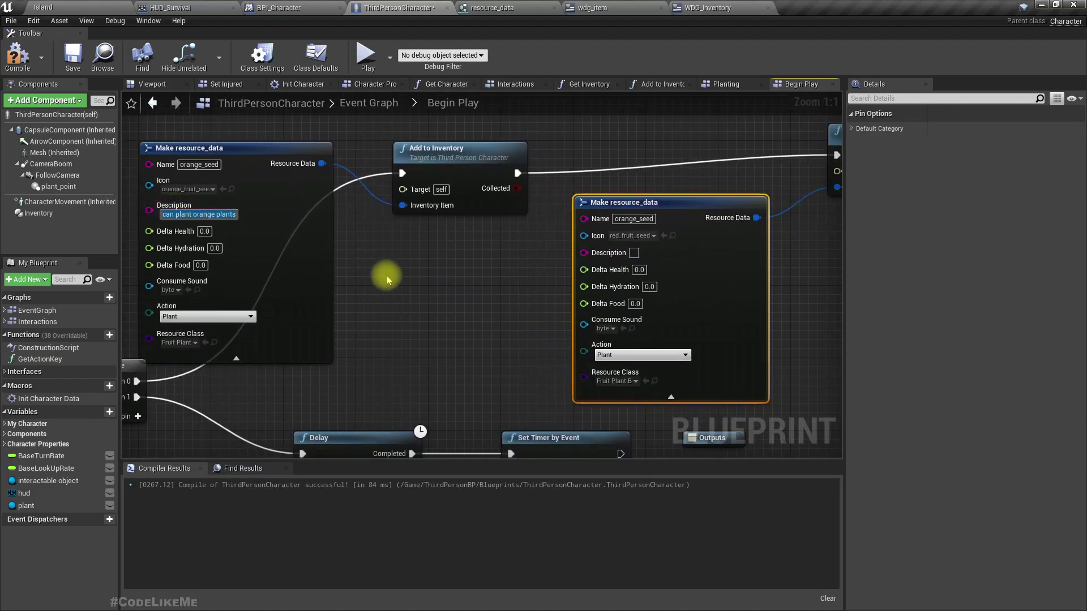
{"action": "left_click", "coordinate": [634, 252]}
{"action": "key", "text": "ctrl+v"}
{"action": "key", "text": "Return"}
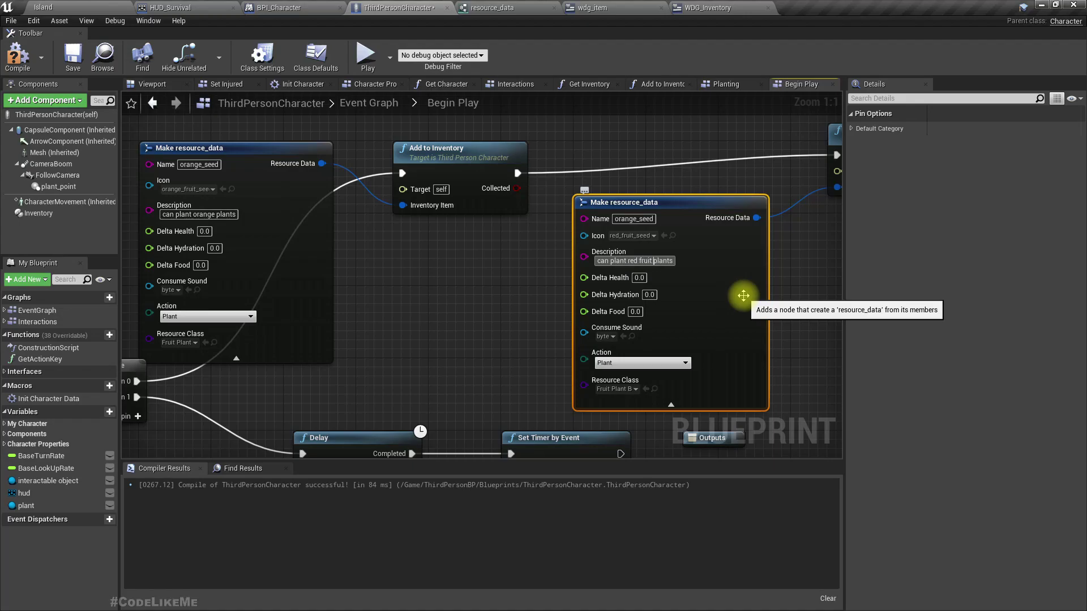
{"action": "left_click", "coordinate": [17, 56]}
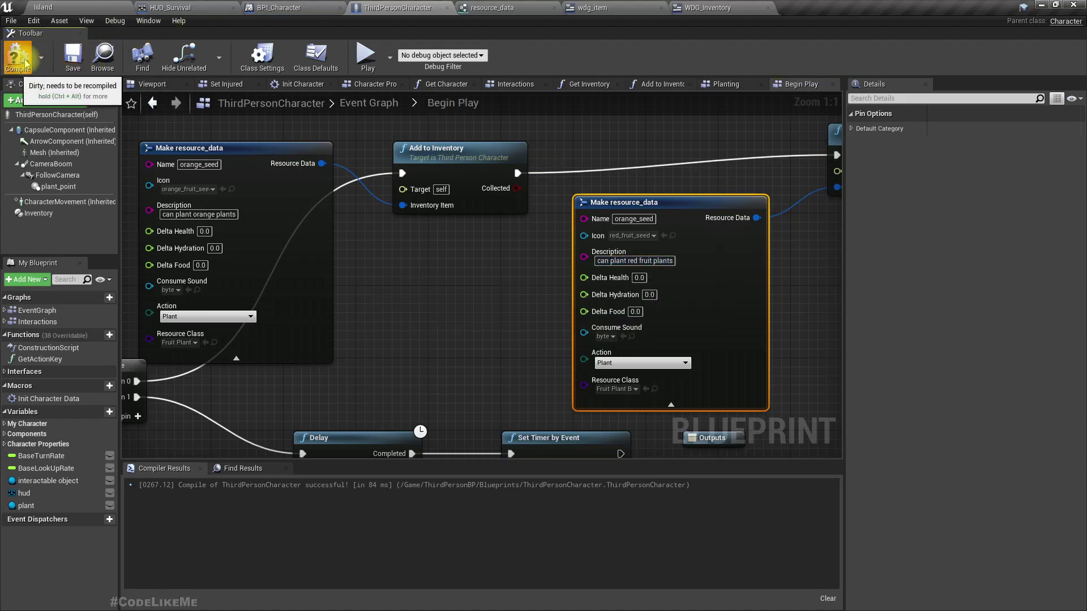
Return to the Island level, switch to full screen, start a play session and run the character forward
{"action": "left_click", "coordinate": [62, 6]}
{"action": "right_click_drag", "start_coordinate": [481, 257], "coordinate": [496, 260]}
{"action": "key", "text": "F11"}
{"action": "key", "text": "alt+p"}
{"action": "key", "text": "w"}
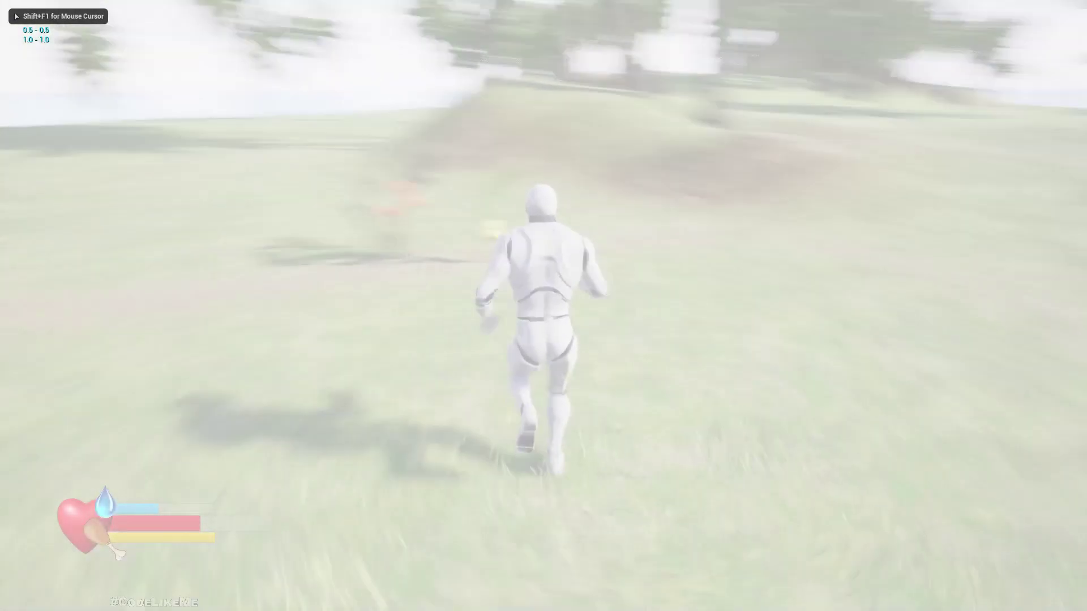
Open the in-game inventory, select the red fruit seed and plant it
{"action": "key", "text": "i"}
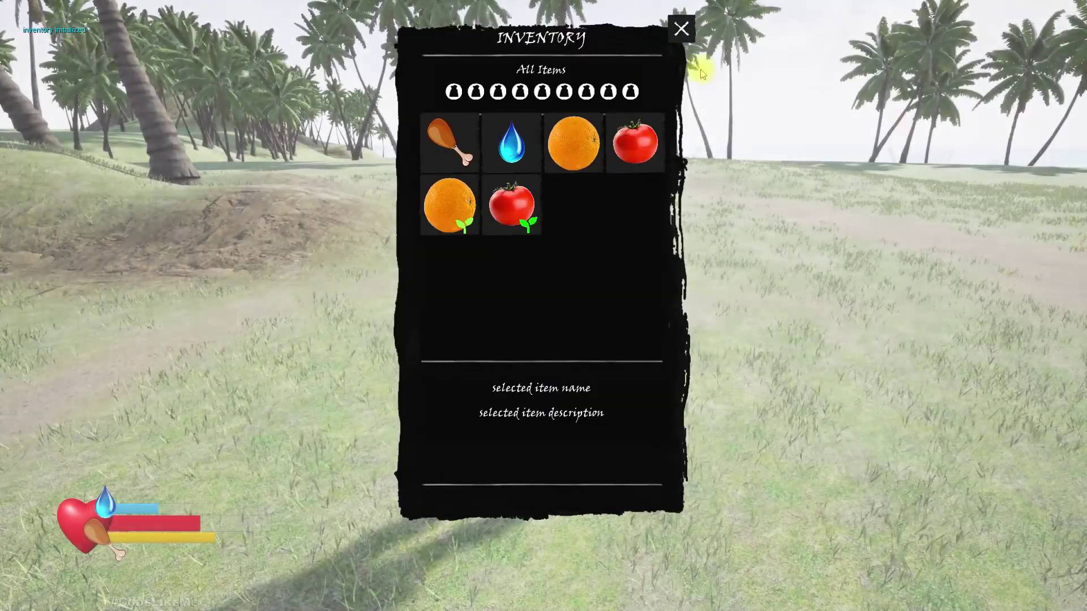
{"action": "left_click", "coordinate": [520, 205]}
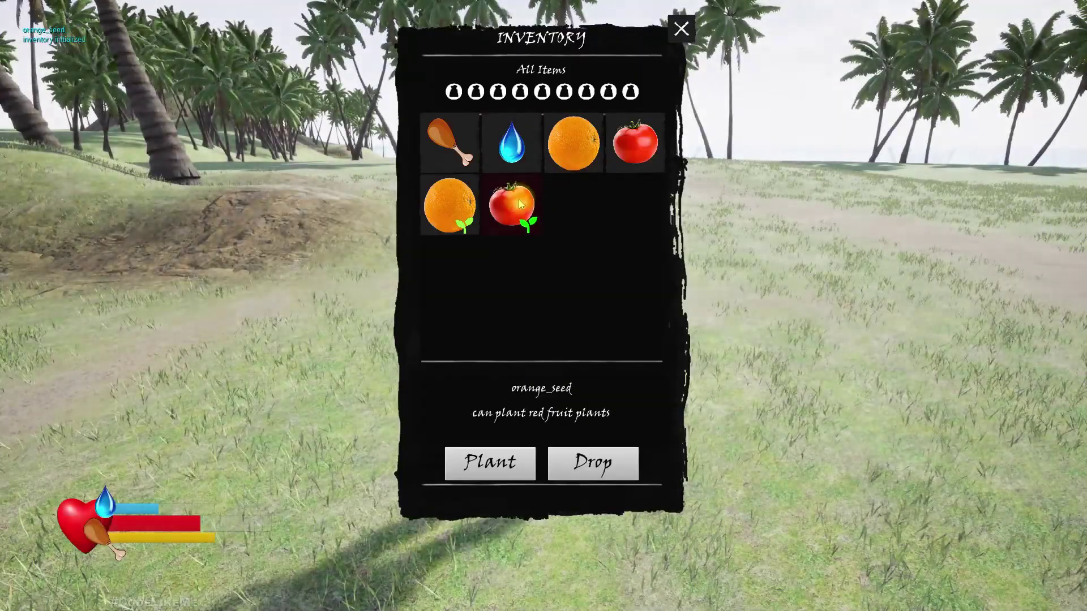
{"action": "left_click", "coordinate": [488, 469]}
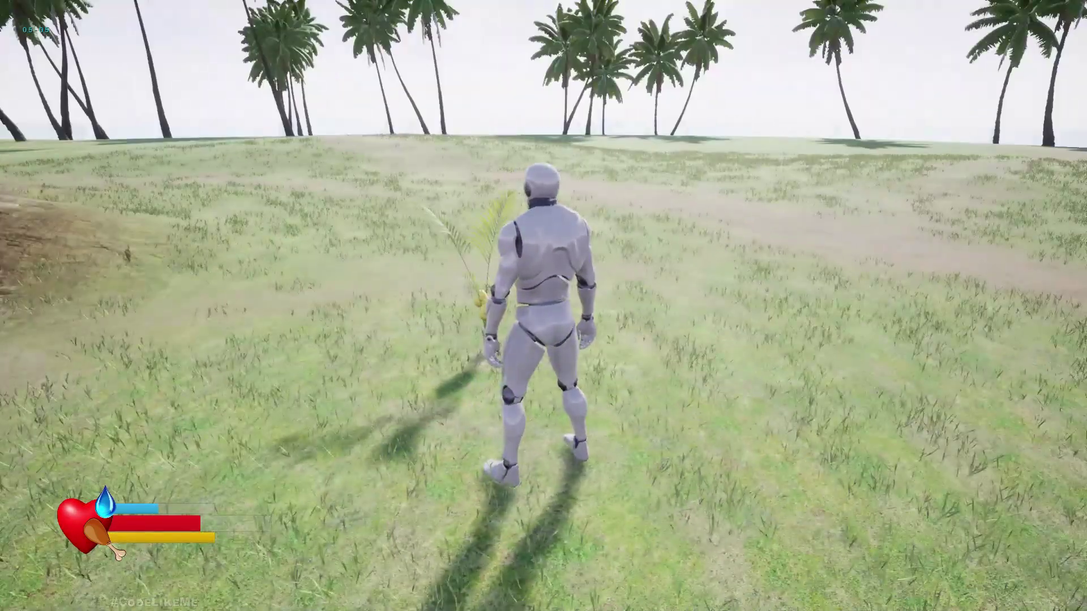
Plant the orange seed from the inventory, place it beside the first plant, and check the inventory again
{"action": "key", "text": "i"}
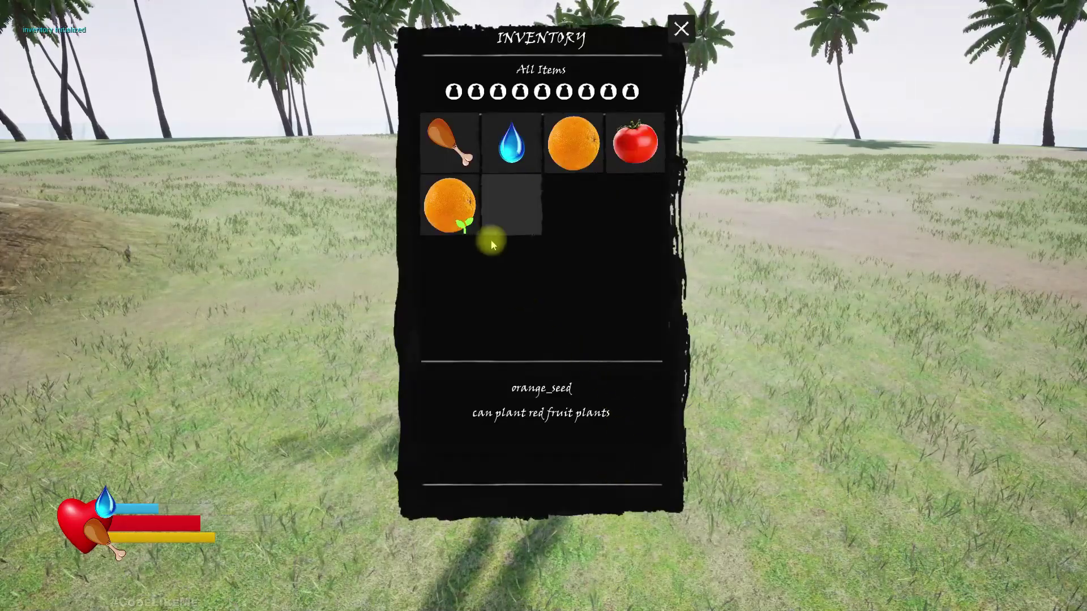
{"action": "left_click", "coordinate": [459, 212]}
{"action": "left_click", "coordinate": [491, 474]}
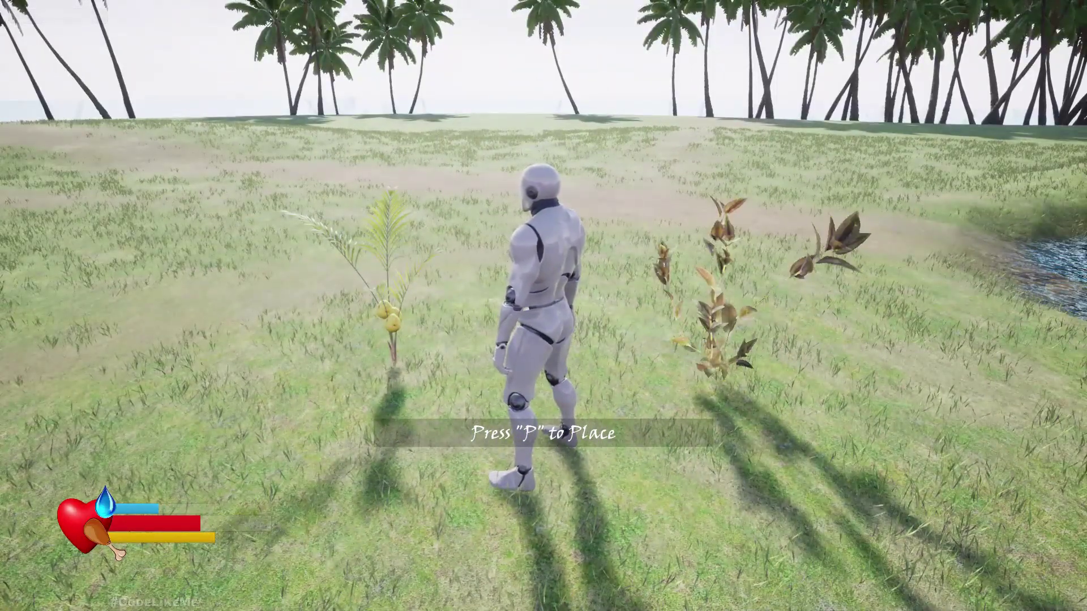
{"action": "key", "text": "p"}
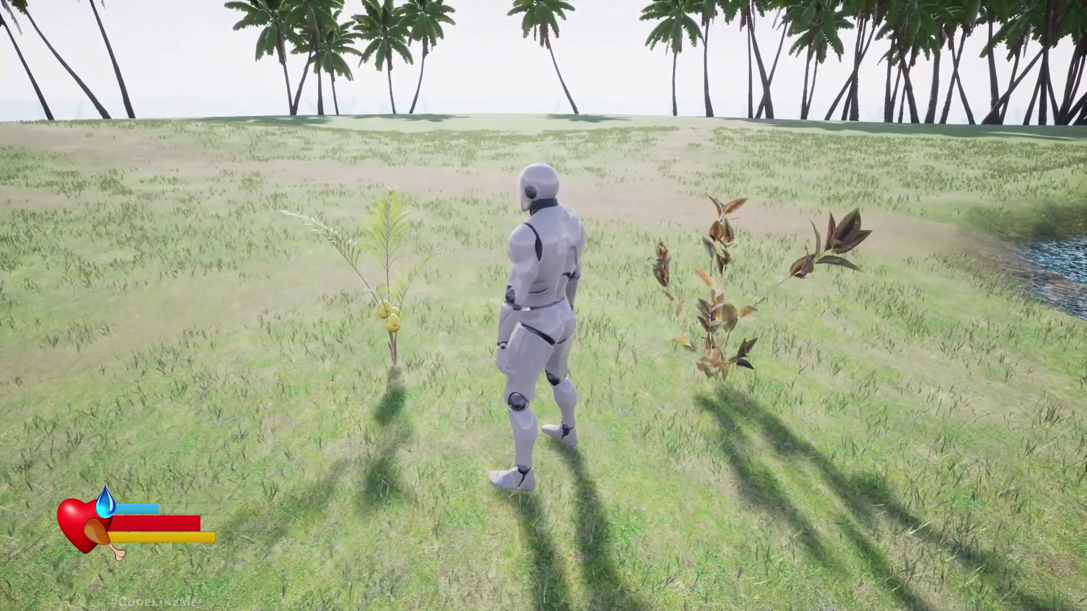
{"action": "key", "text": "i"}
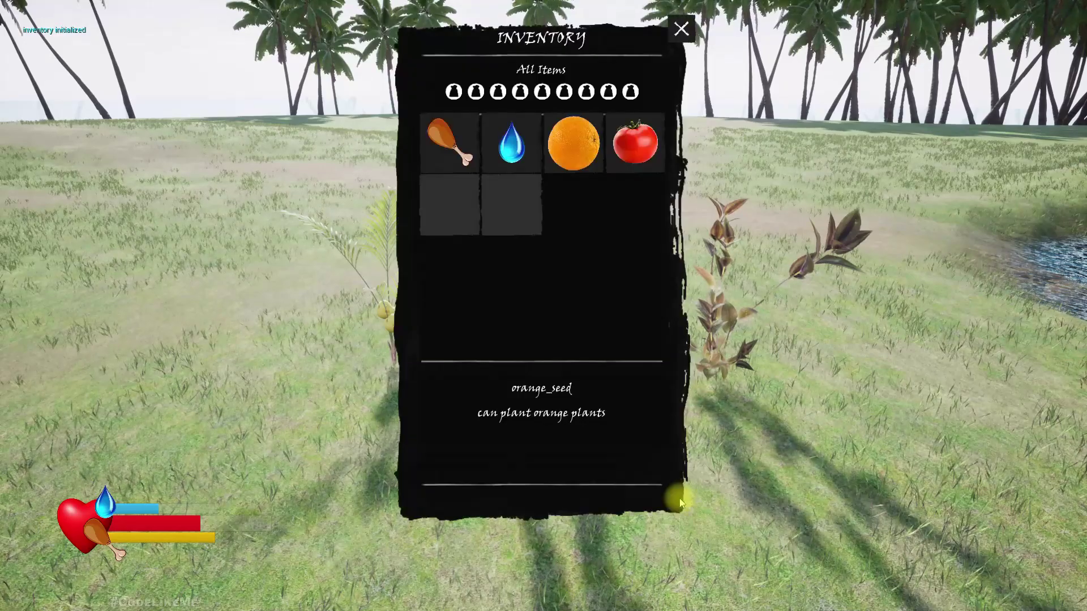
{"action": "key", "text": "i"}
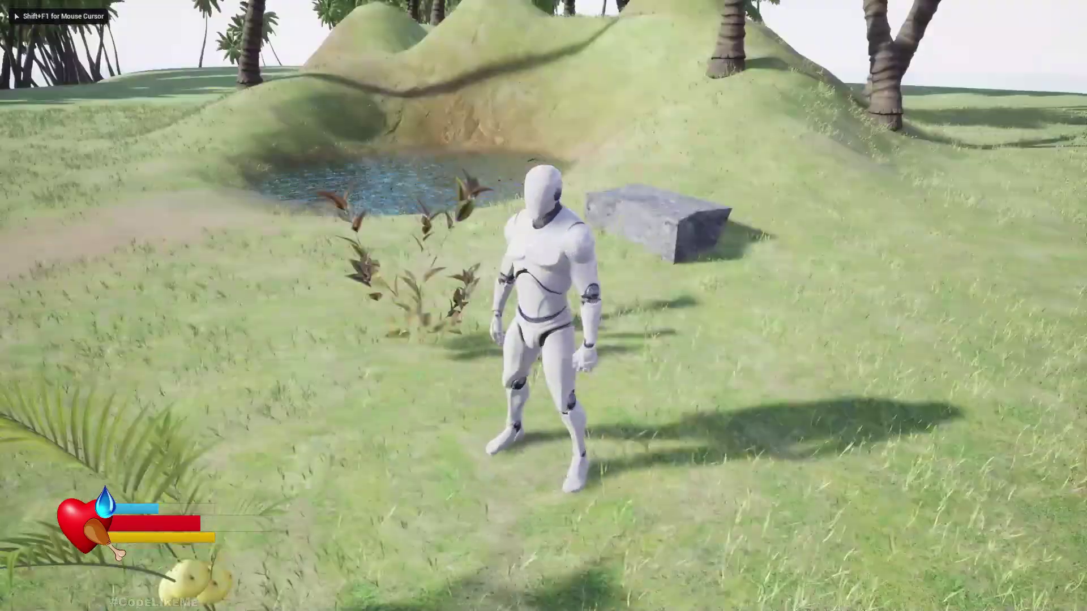
Walk the character to the newly planted palm-like plant and collect its fruit
{"action": "key", "text": "w"}
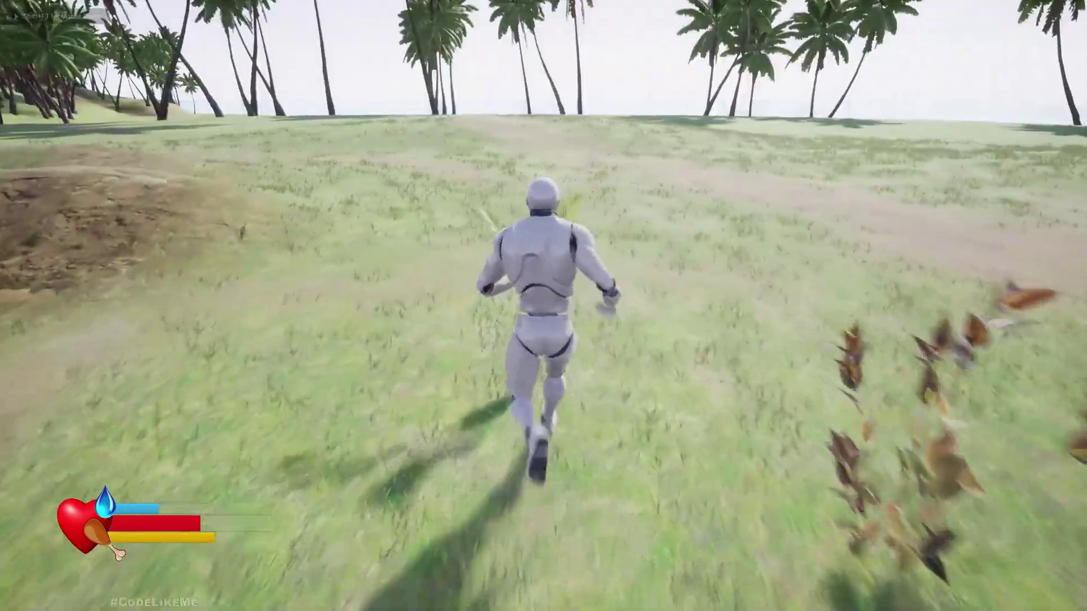
{"action": "key", "text": "e"}
{"action": "key", "text": "w"}
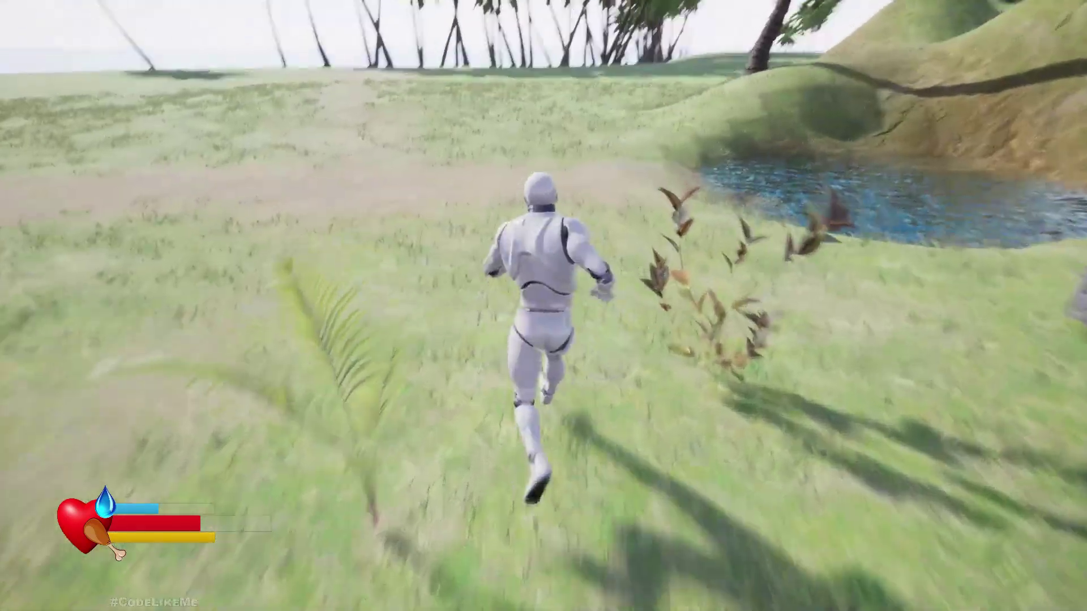
Walk to the red-fruited plant beside the stone block, collect its fruit and inspect the collected item in the inventory
{"action": "key", "text": "w"}
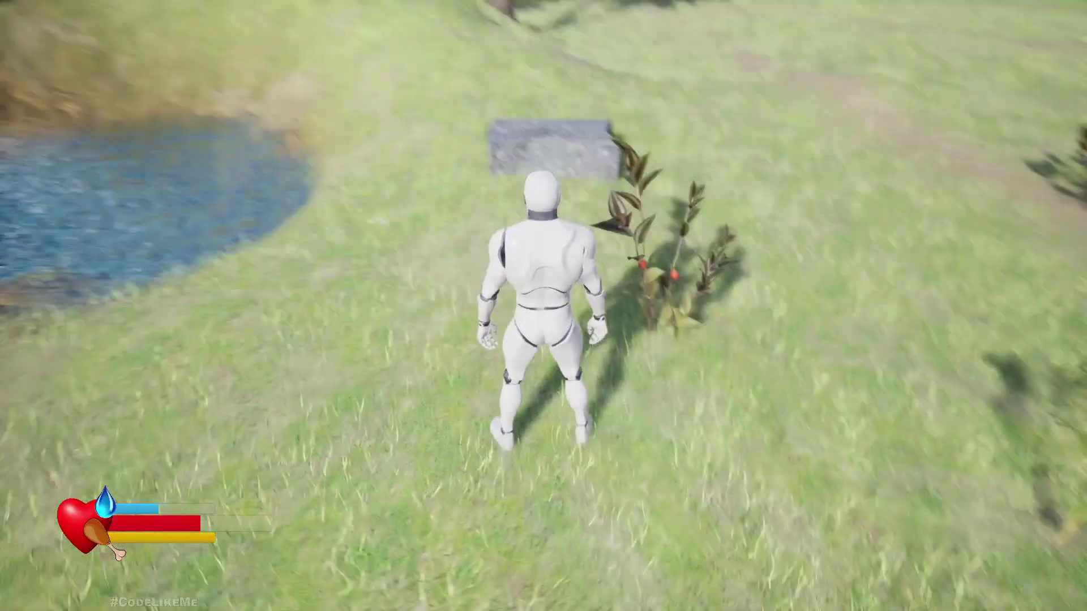
{"action": "key", "text": "s"}
{"action": "key", "text": "w"}
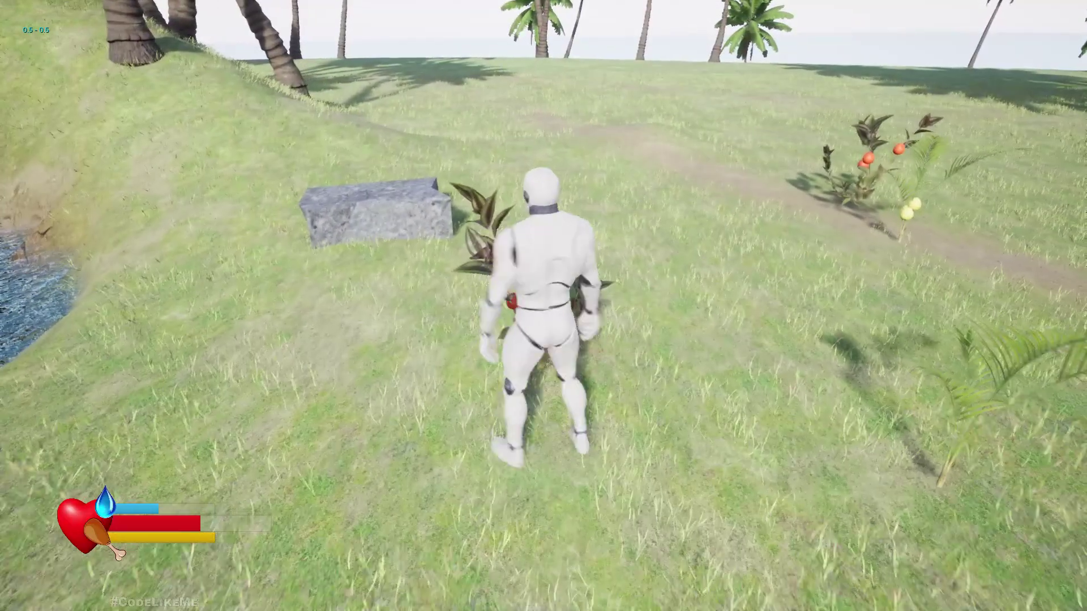
{"action": "key", "text": "s"}
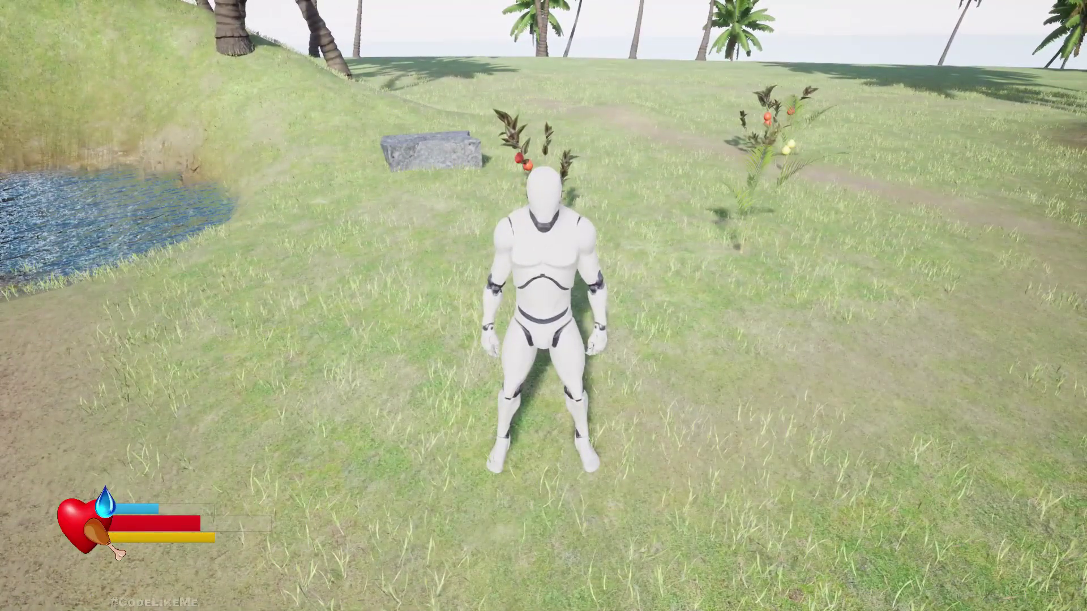
{"action": "key", "text": "w"}
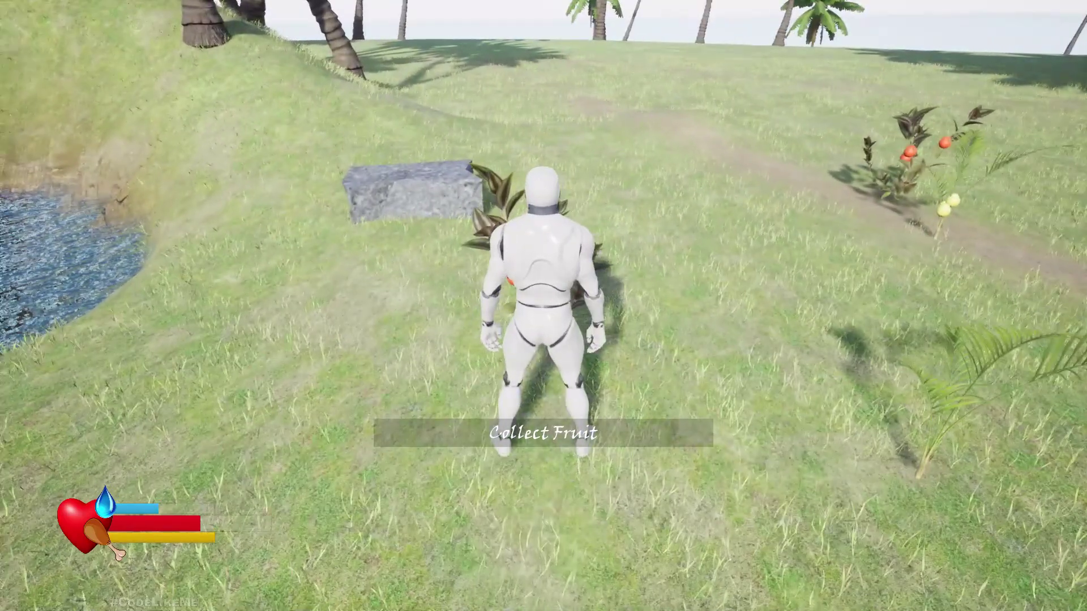
{"action": "key", "text": "e"}
{"action": "key", "text": "i"}
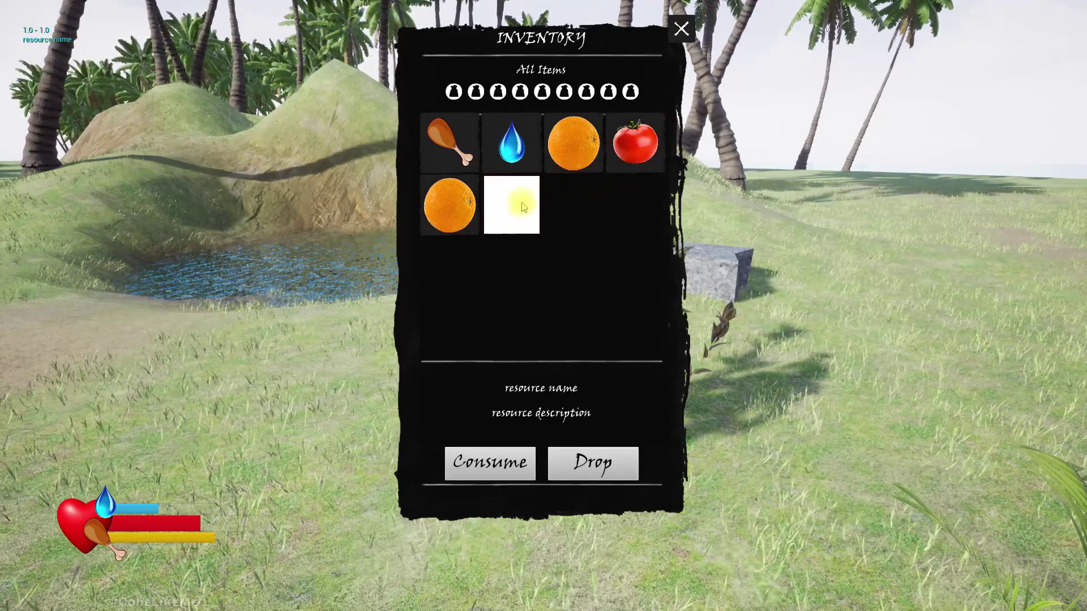
Close the inventory and try to collect fruit from the red-fruited plant near the dirt bank
{"action": "key", "text": "i"}
{"action": "key", "text": "w"}
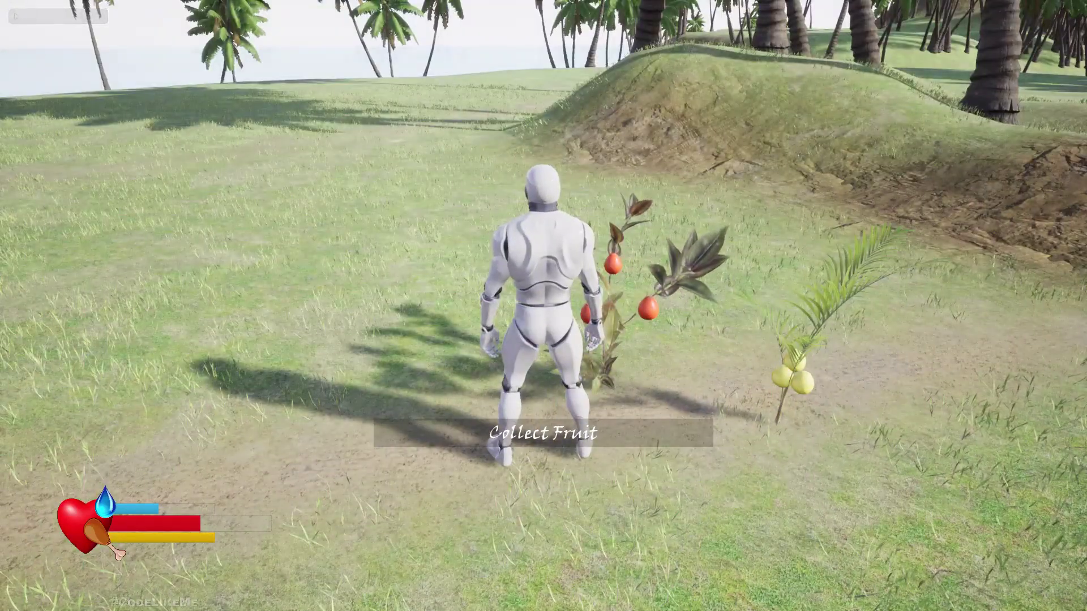
{"action": "key", "text": "e"}
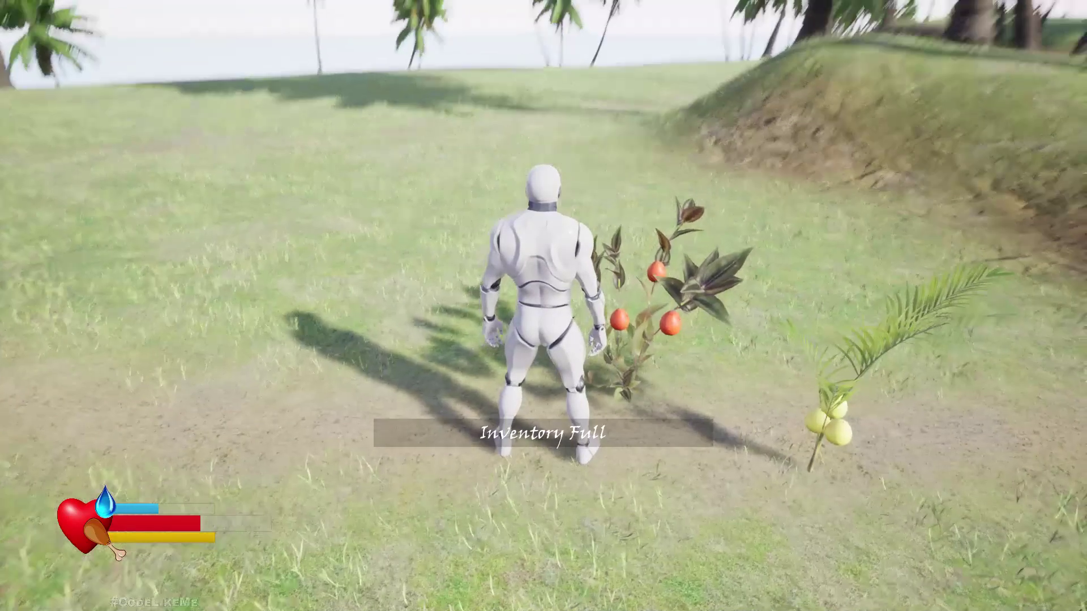
Drop the two collected fruit items from the inventory, then recheck the inventory and close it
{"action": "key", "text": "i"}
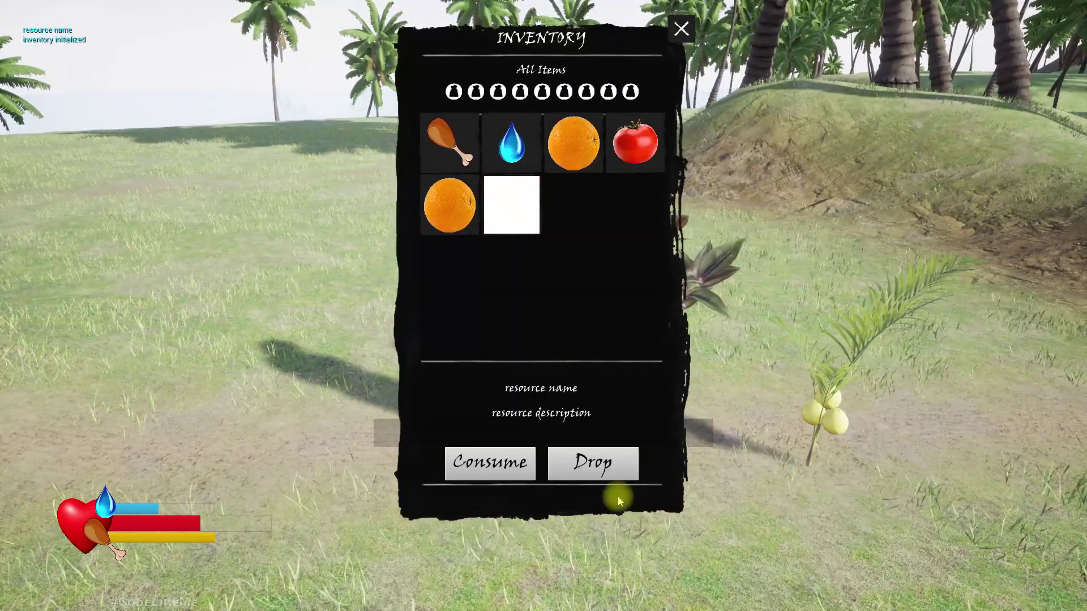
{"action": "left_click", "coordinate": [572, 463]}
{"action": "left_click", "coordinate": [443, 218]}
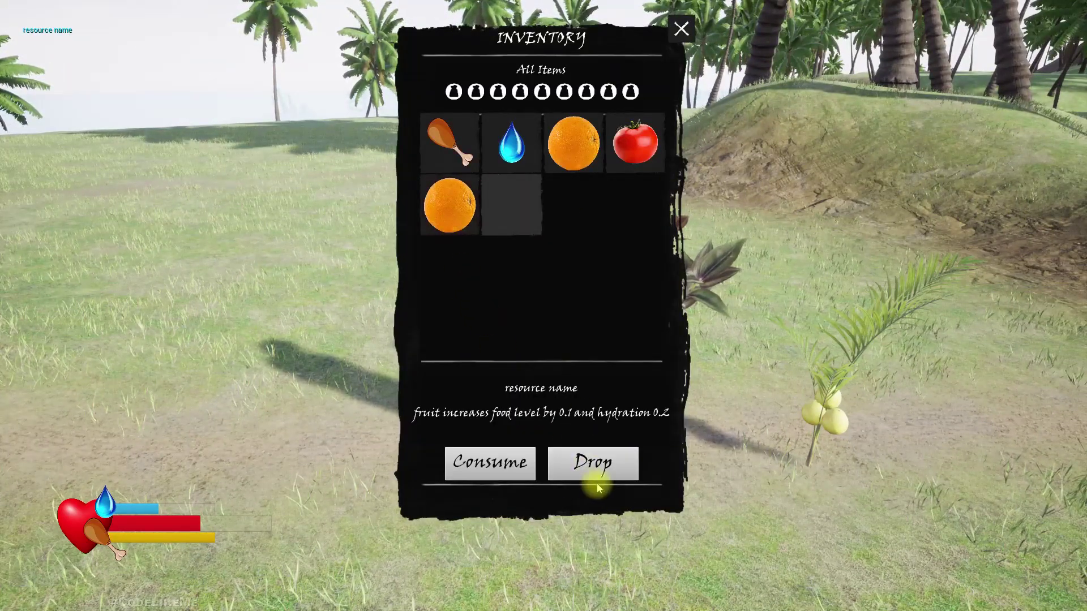
{"action": "left_click", "coordinate": [588, 464]}
{"action": "left_click", "coordinate": [680, 31]}
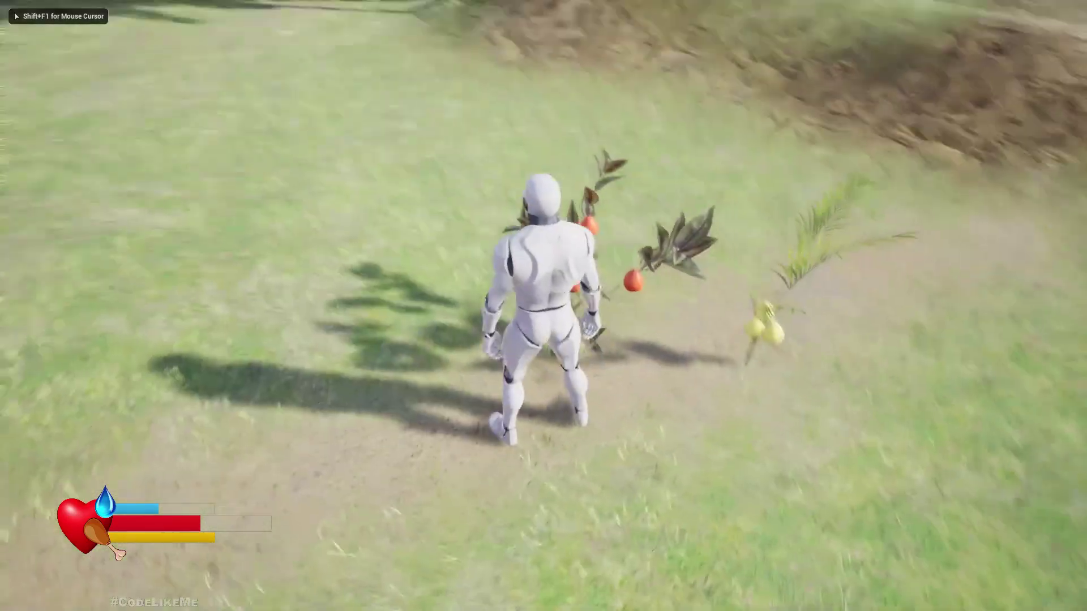
{"action": "key", "text": "i"}
{"action": "left_click", "coordinate": [681, 31]}
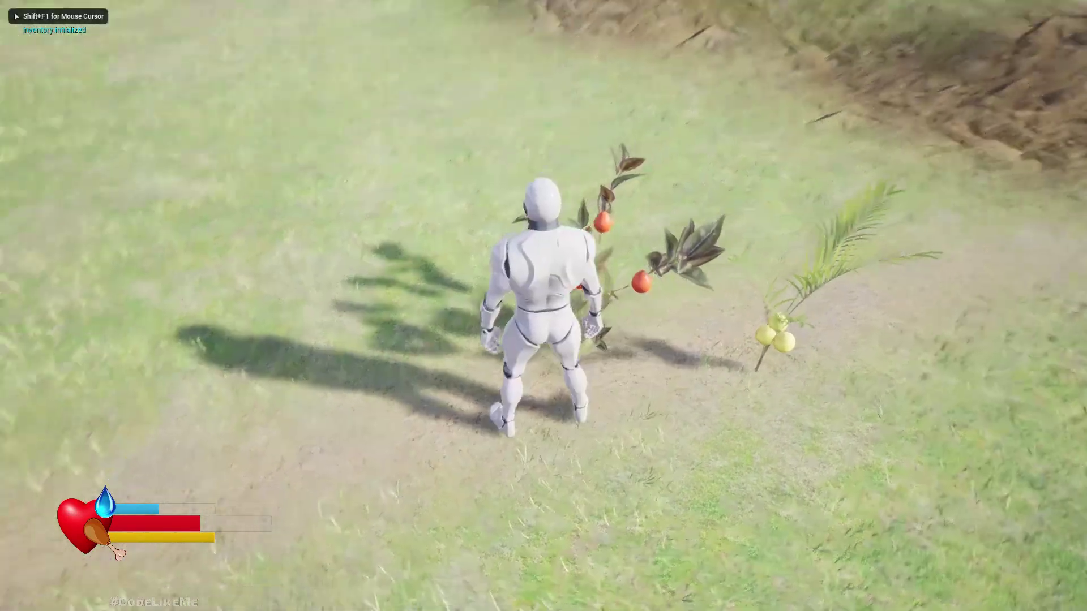
Recheck the collected item in the inventory, close the inventory and stop the play session
{"action": "key", "text": "i"}
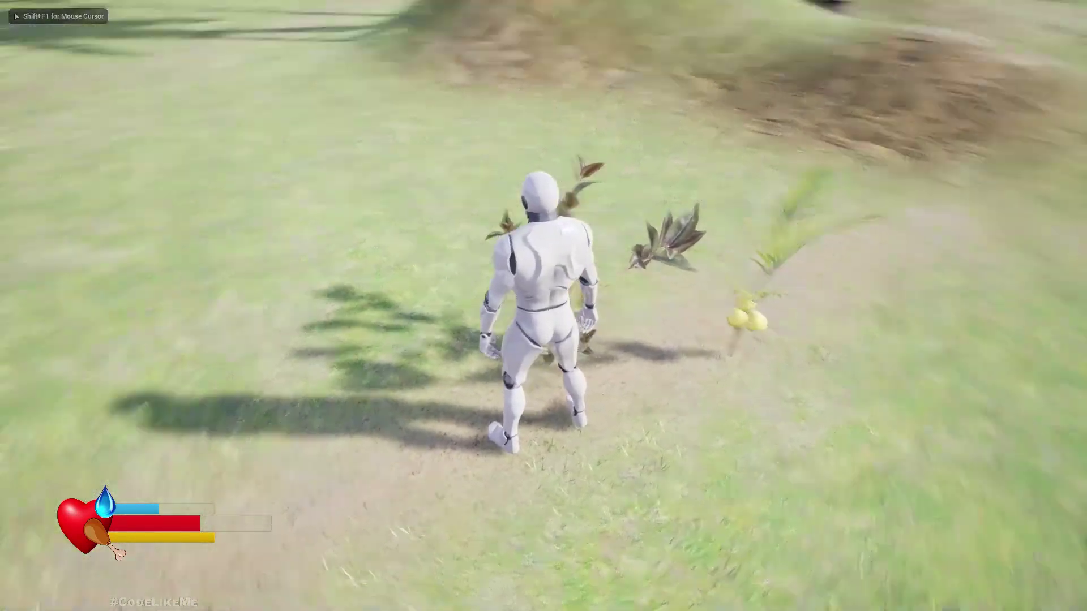
{"action": "key", "text": "i"}
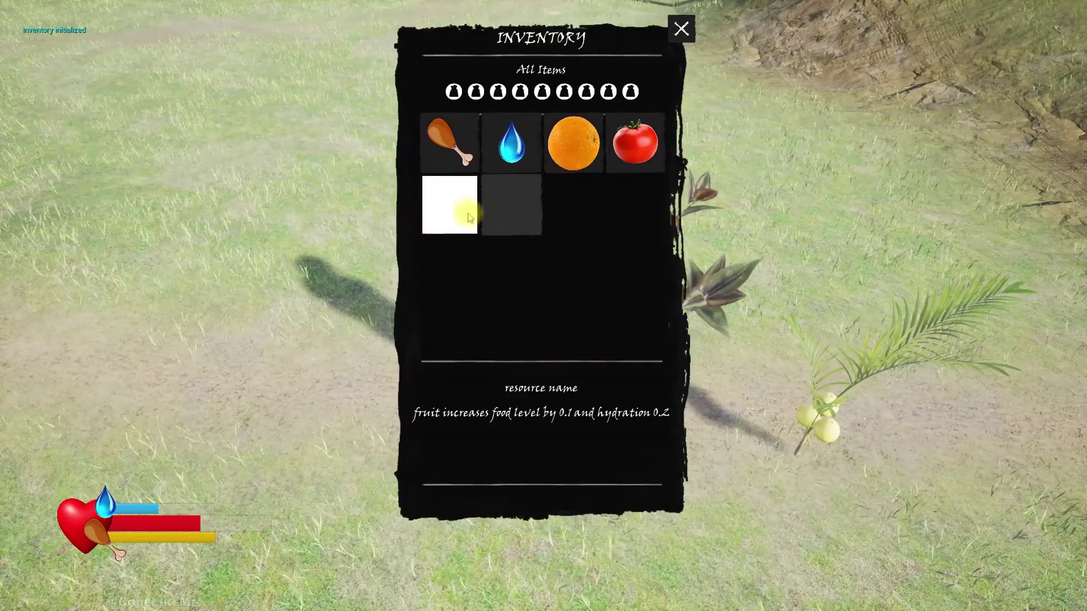
{"action": "key", "text": "i"}
{"action": "key", "text": "Escape"}
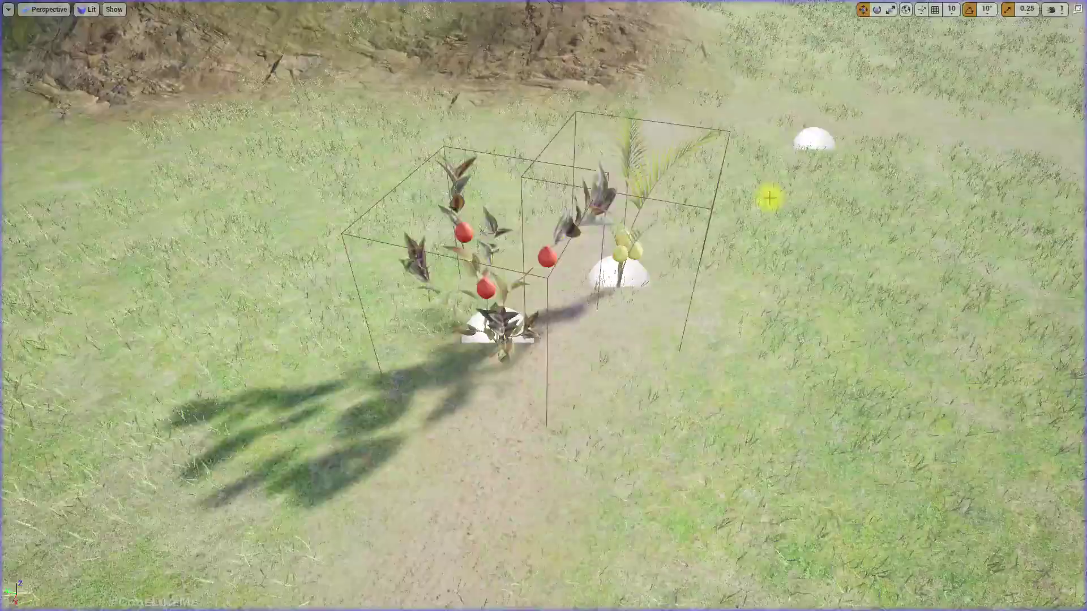
Open the blueprint of the red-fruited Fruit_Plant actor and expand the default value of its resource data variable
{"action": "left_click", "coordinate": [489, 327]}
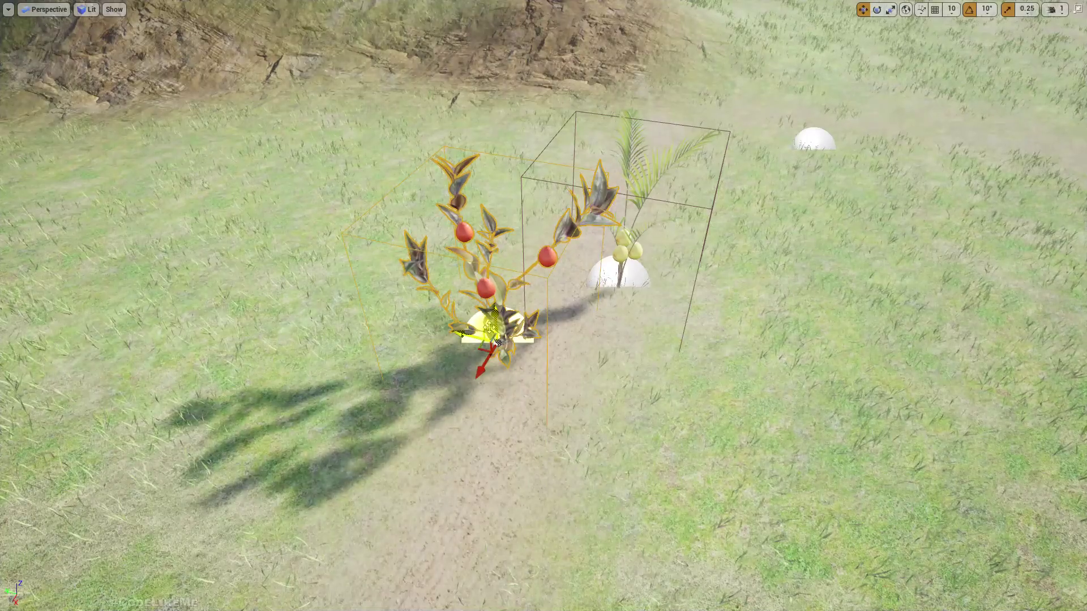
{"action": "key", "text": "F11"}
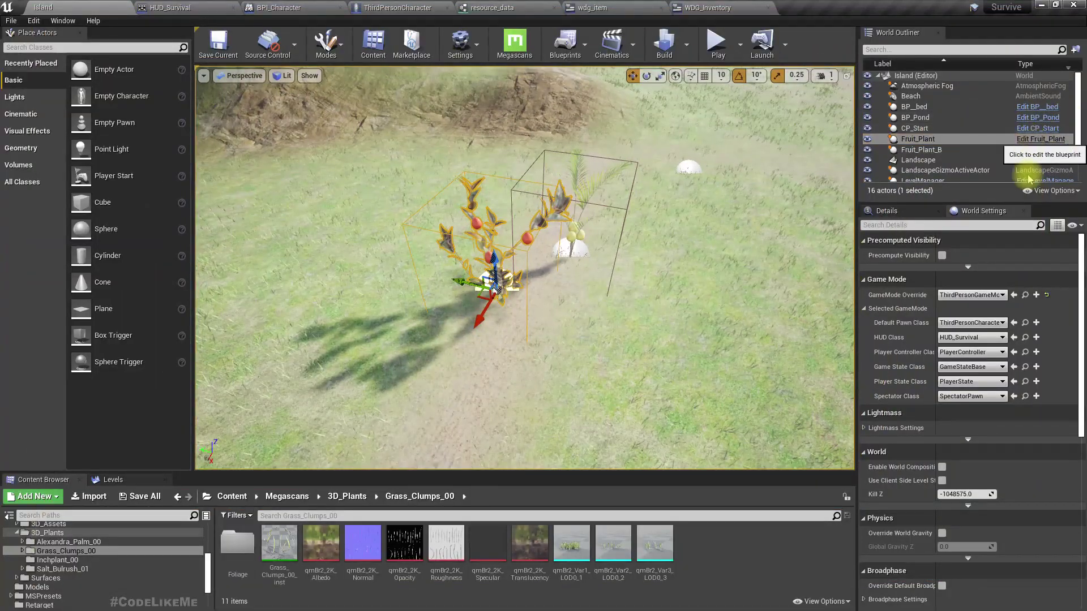
{"action": "left_click", "coordinate": [896, 214]}
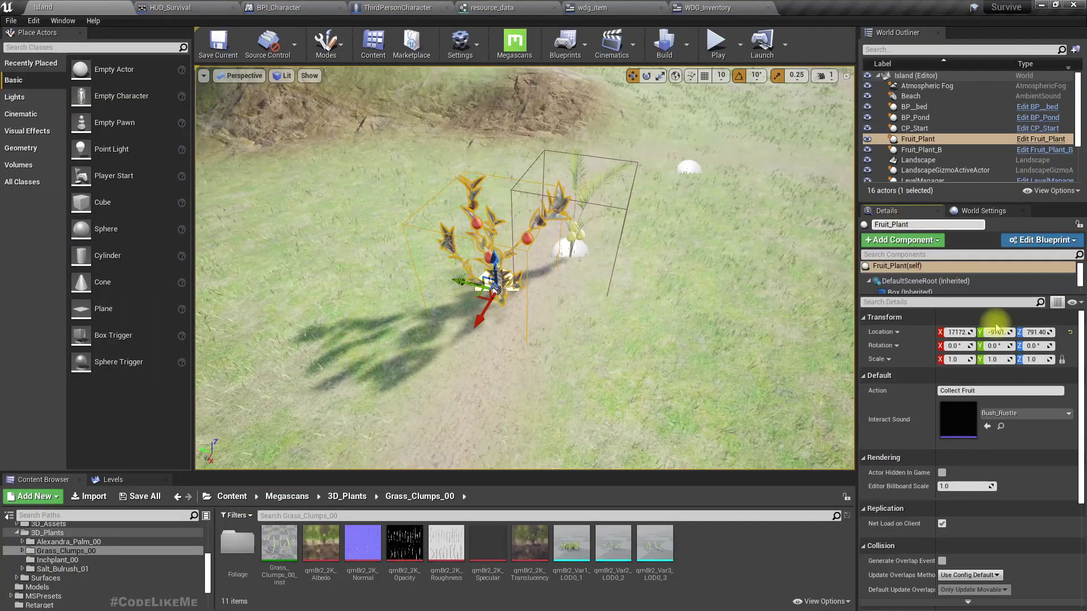
{"action": "left_click", "coordinate": [1046, 142]}
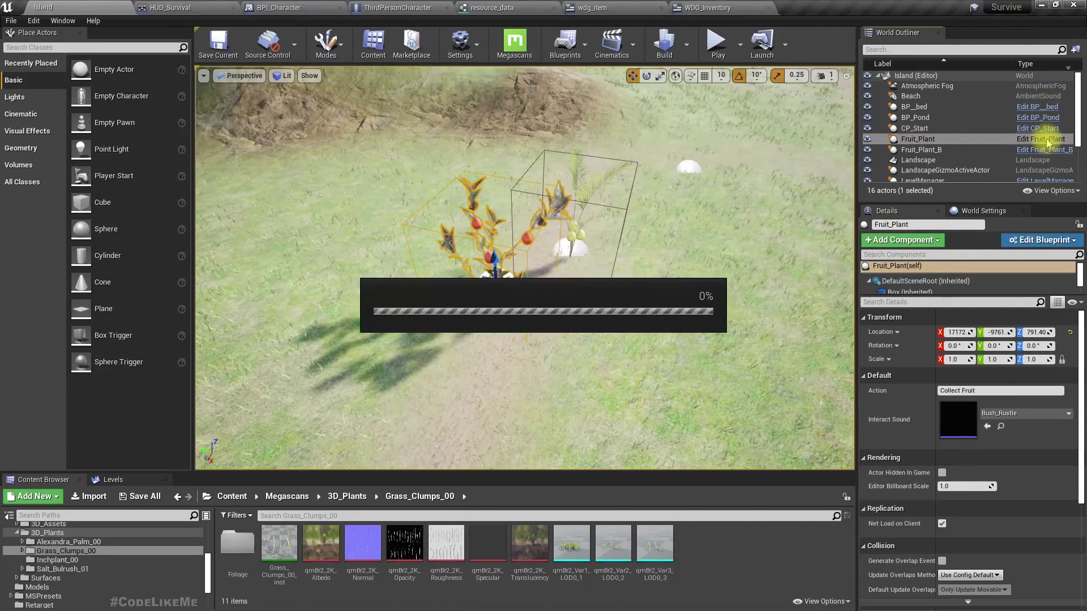
{"action": "right_click_drag", "start_coordinate": [189, 211], "coordinate": [339, 273]}
{"action": "left_click", "coordinate": [44, 429]}
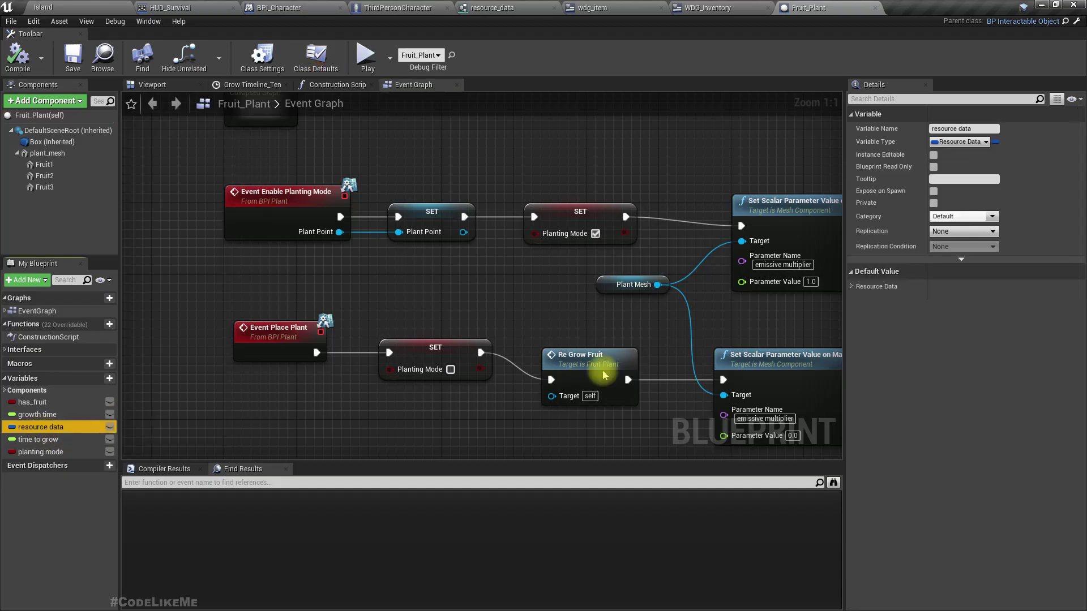
{"action": "left_click", "coordinate": [851, 287]}
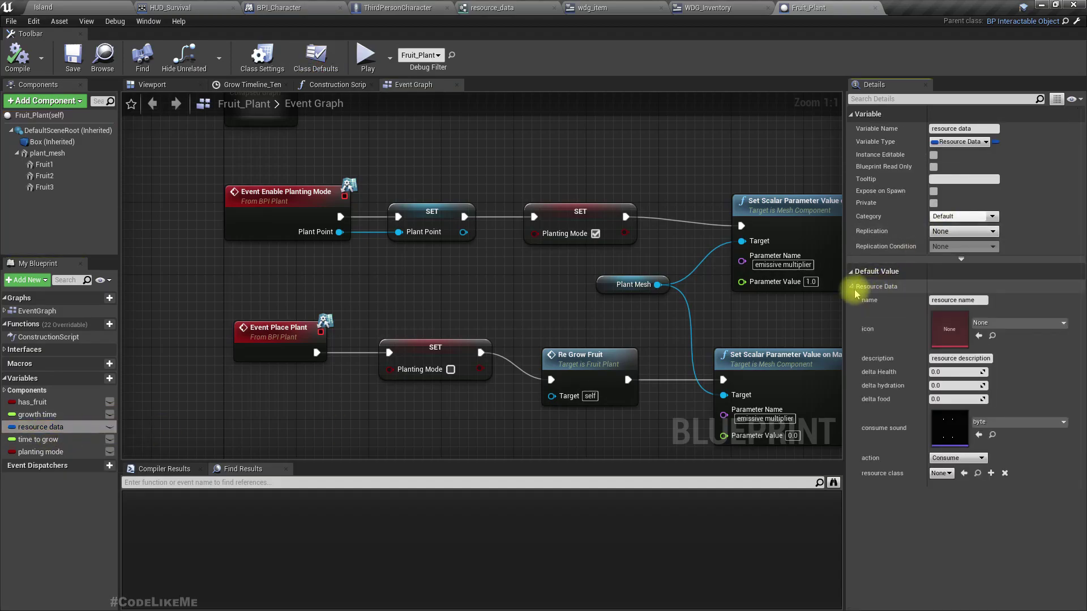
Set the icon in the resource data default value to the orange_fruit texture and compile the Fruit_Plant blueprint
{"action": "left_click", "coordinate": [1005, 325]}
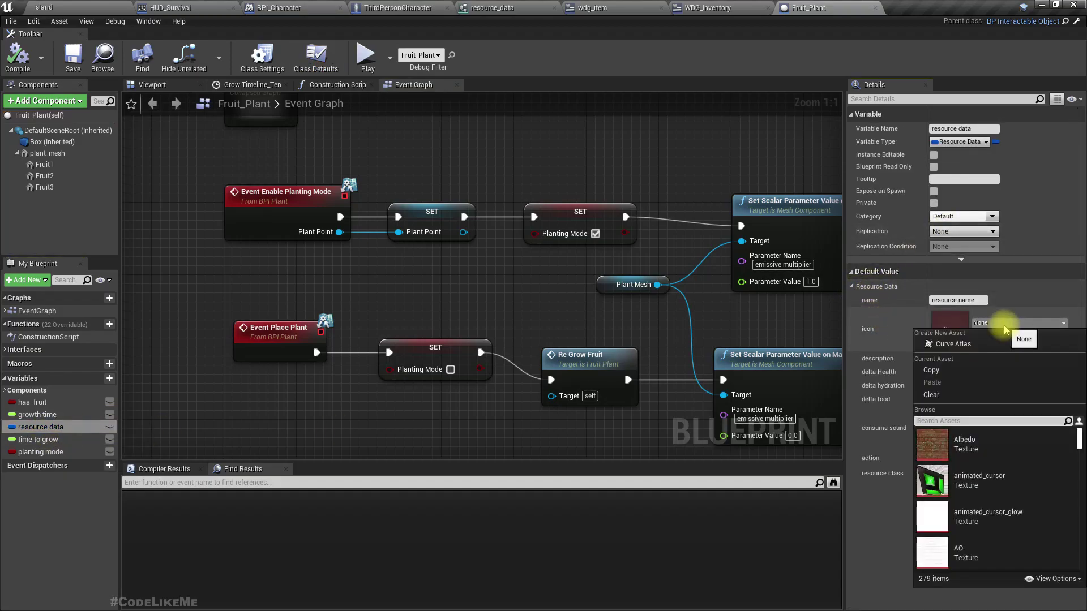
{"action": "scroll", "coordinate": [962, 501], "scroll_direction": "down", "scroll_amount": 5}
{"action": "scroll", "coordinate": [1004, 511], "scroll_direction": "down", "scroll_amount": 6}
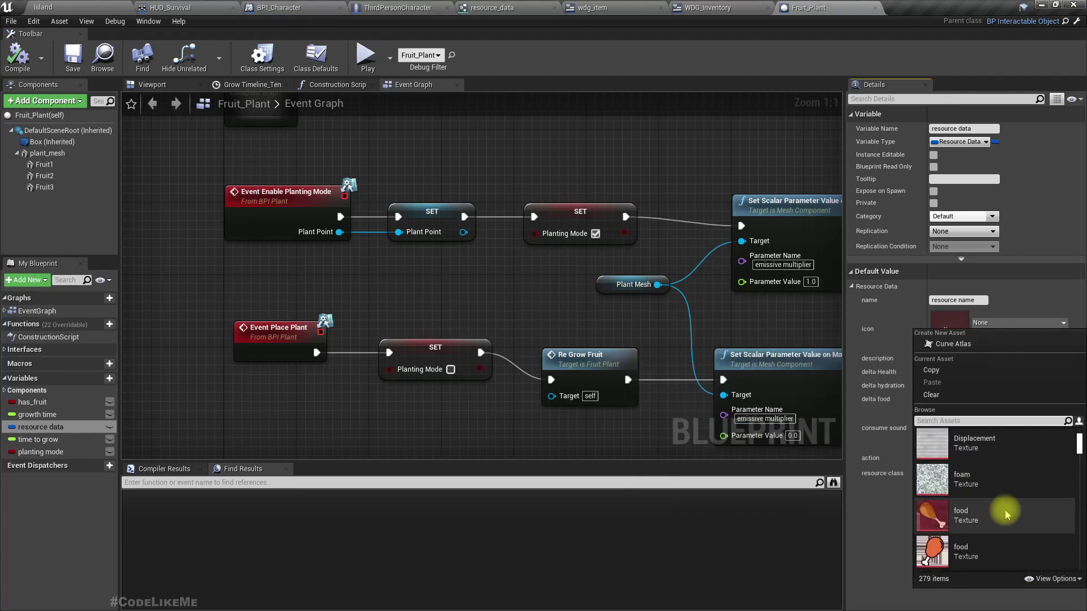
{"action": "scroll", "coordinate": [1006, 508], "scroll_direction": "down", "scroll_amount": 5}
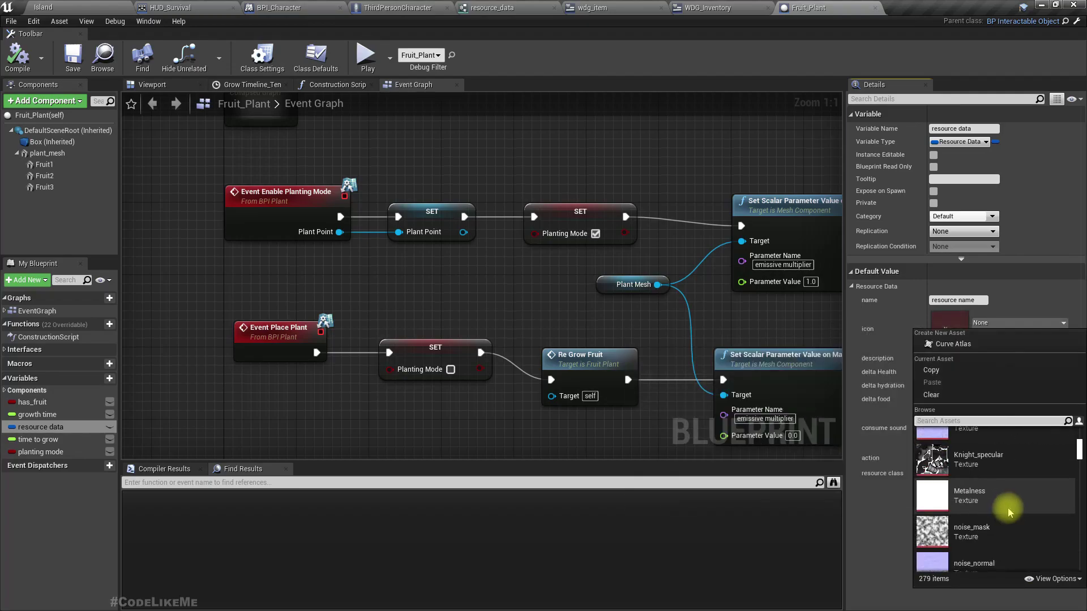
{"action": "left_click", "coordinate": [981, 505]}
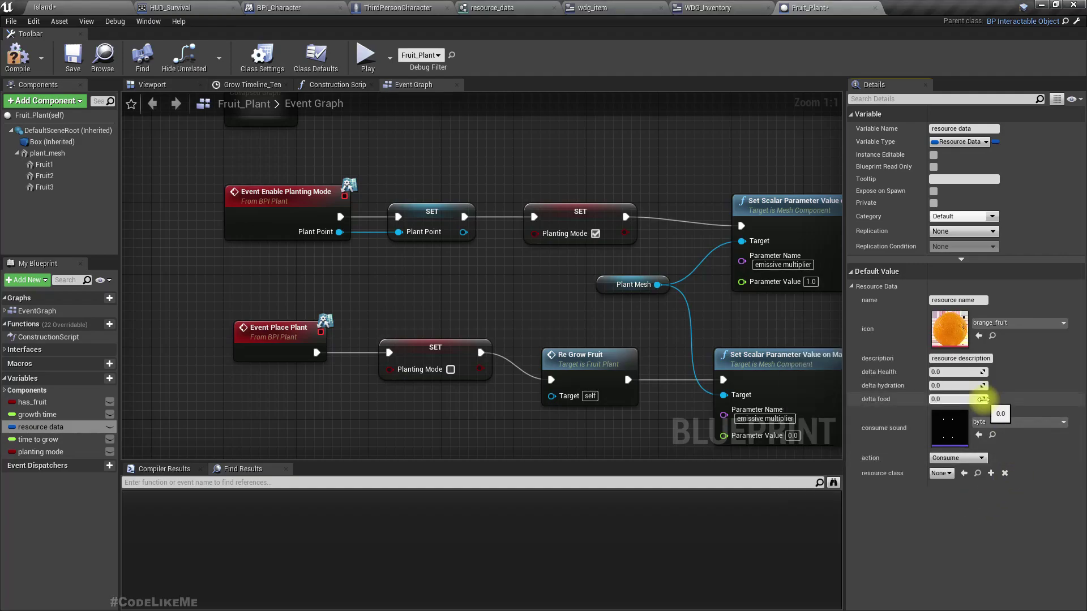
{"action": "left_click", "coordinate": [17, 57]}
Start a full-screen play session of the Island level and walk the character toward the existing fruit plants
{"action": "left_click", "coordinate": [46, 8]}
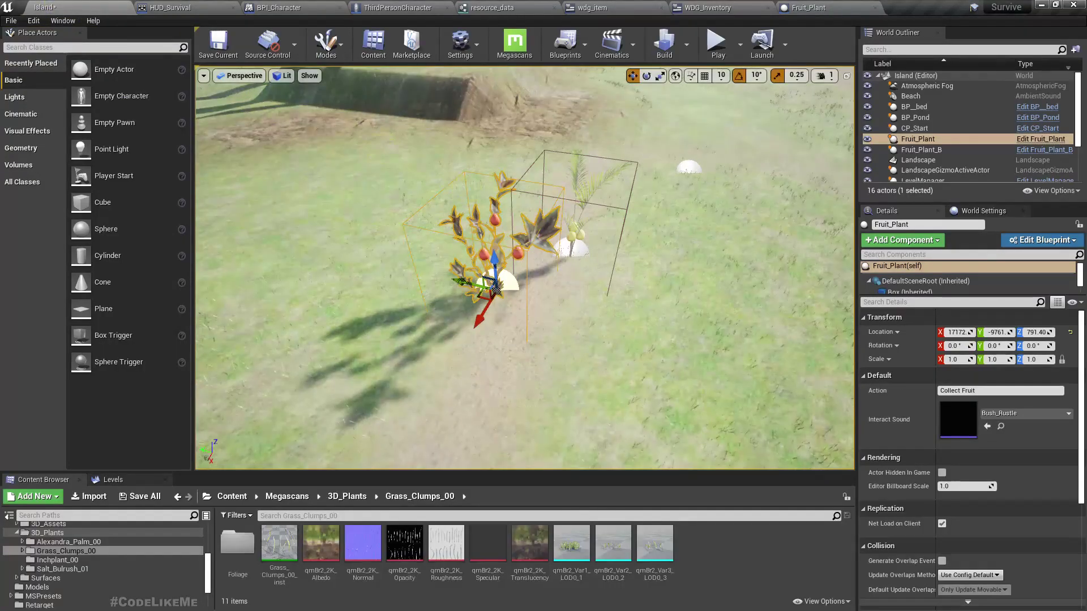
{"action": "key", "text": "F11"}
{"action": "key", "text": "alt+p"}
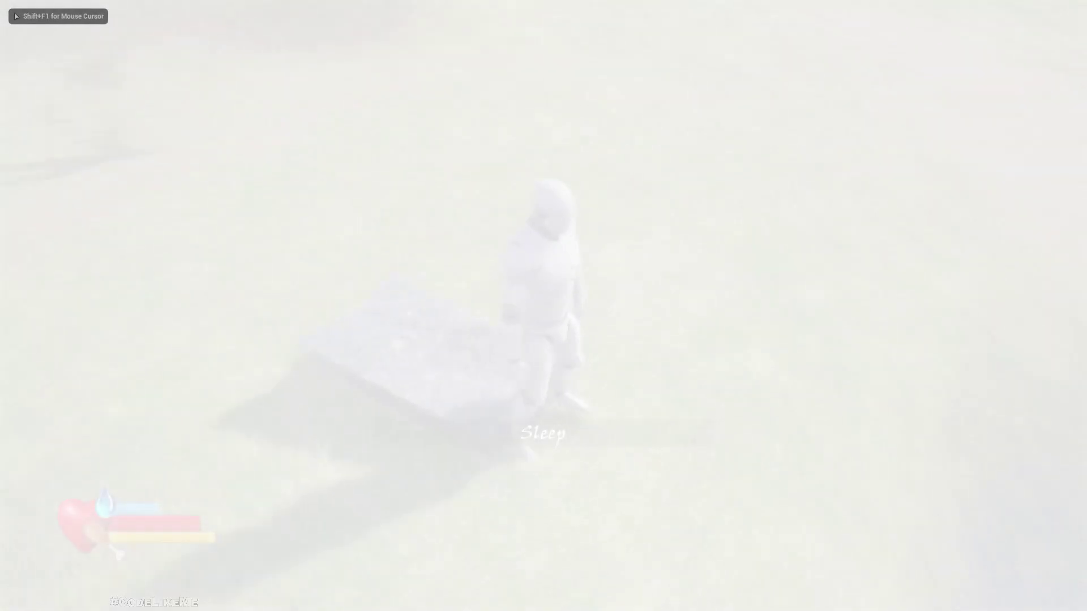
{"action": "key", "text": "w"}
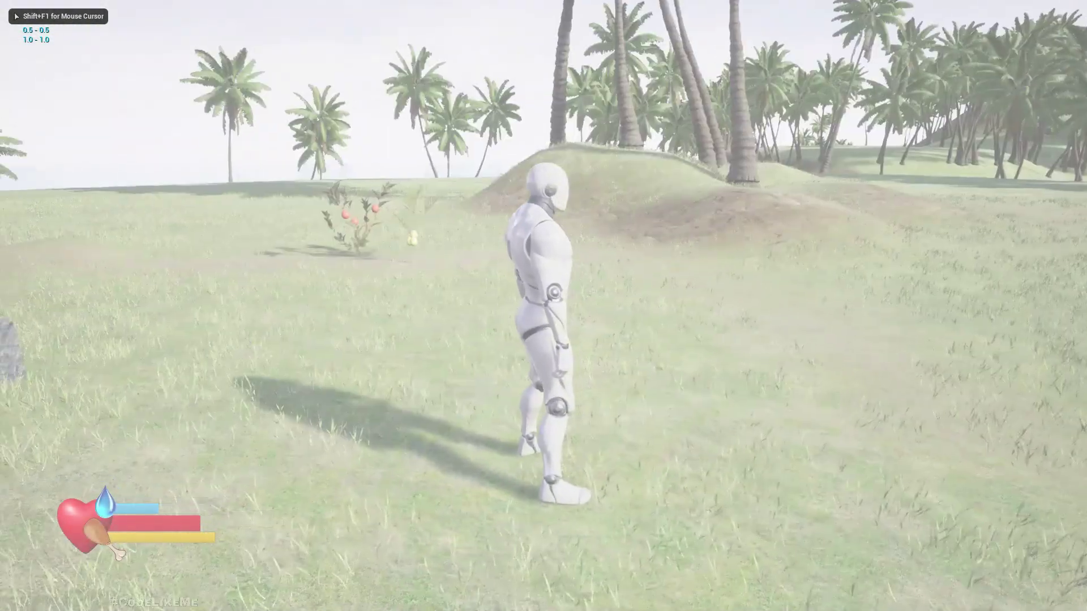
{"action": "key", "text": "w"}
Choose the red fruit seed in the inventory for planting and place the plant on the grass near the pond
{"action": "key", "text": "i"}
{"action": "key", "text": "i"}
{"action": "key", "text": "i"}
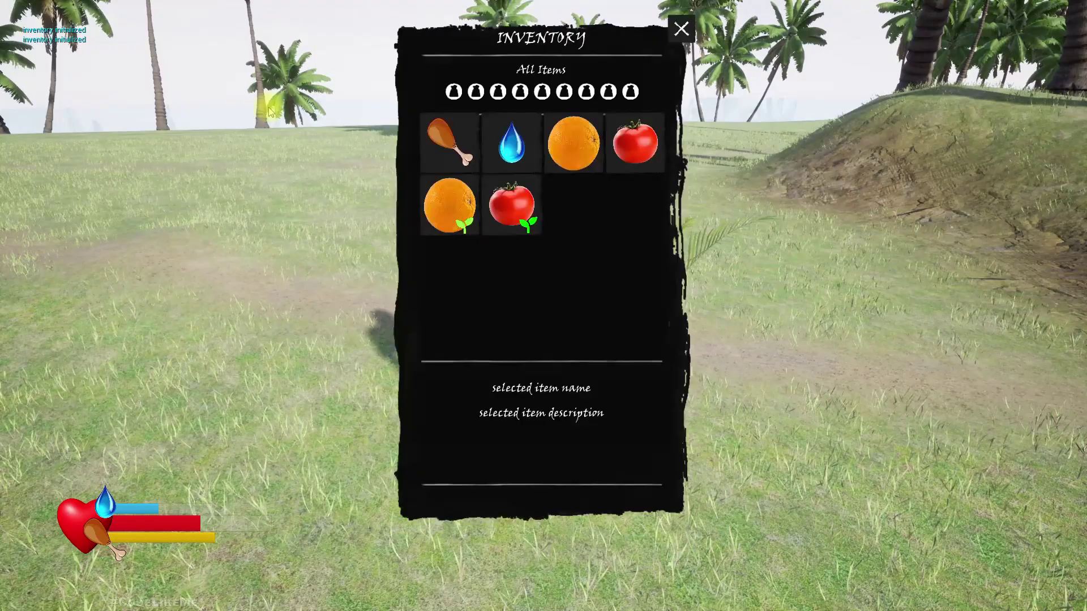
{"action": "left_click", "coordinate": [514, 212]}
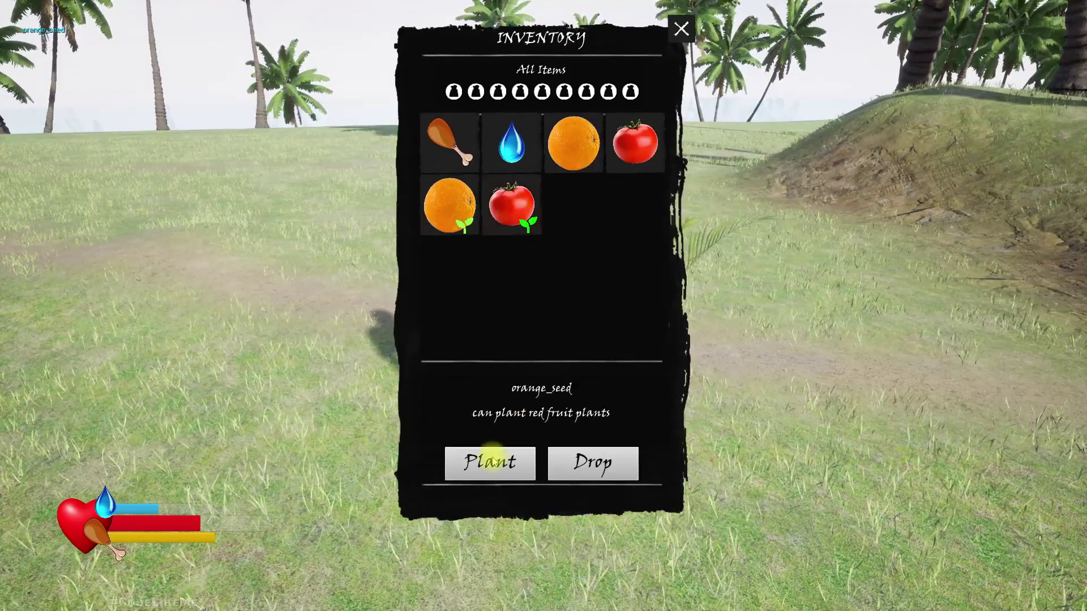
{"action": "left_click", "coordinate": [479, 474]}
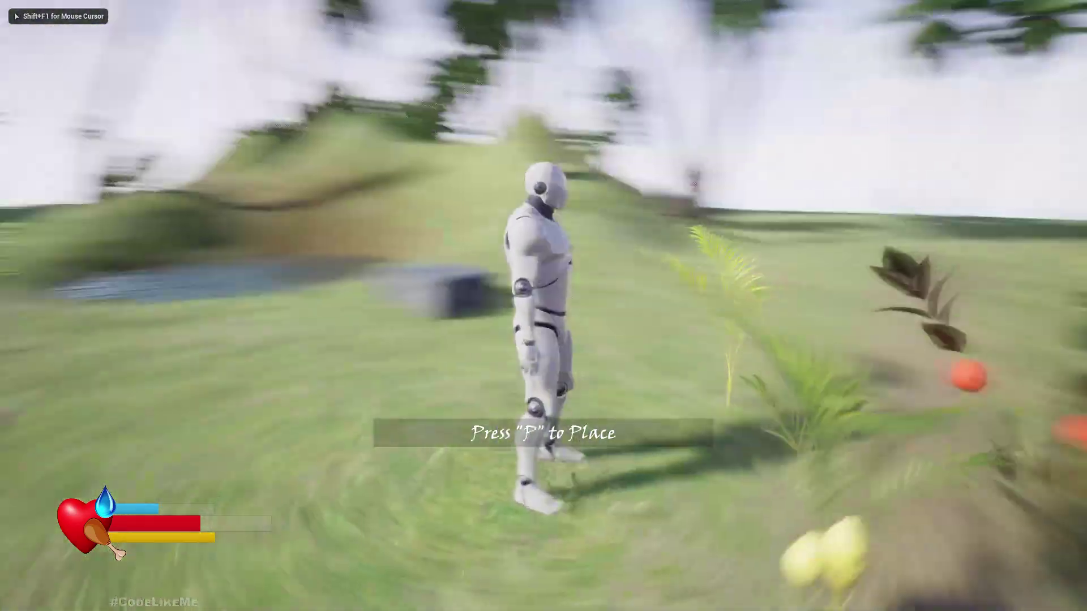
{"action": "key", "text": "w"}
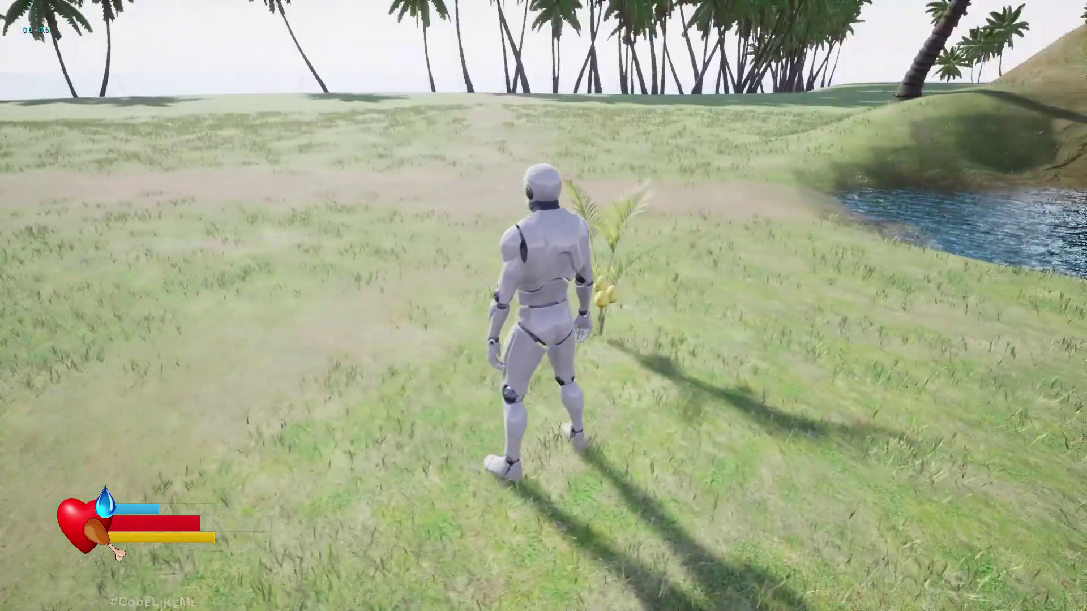
Choose the orange seed in the inventory for planting and place its plant beside the newly planted palm-like one
{"action": "key", "text": "i"}
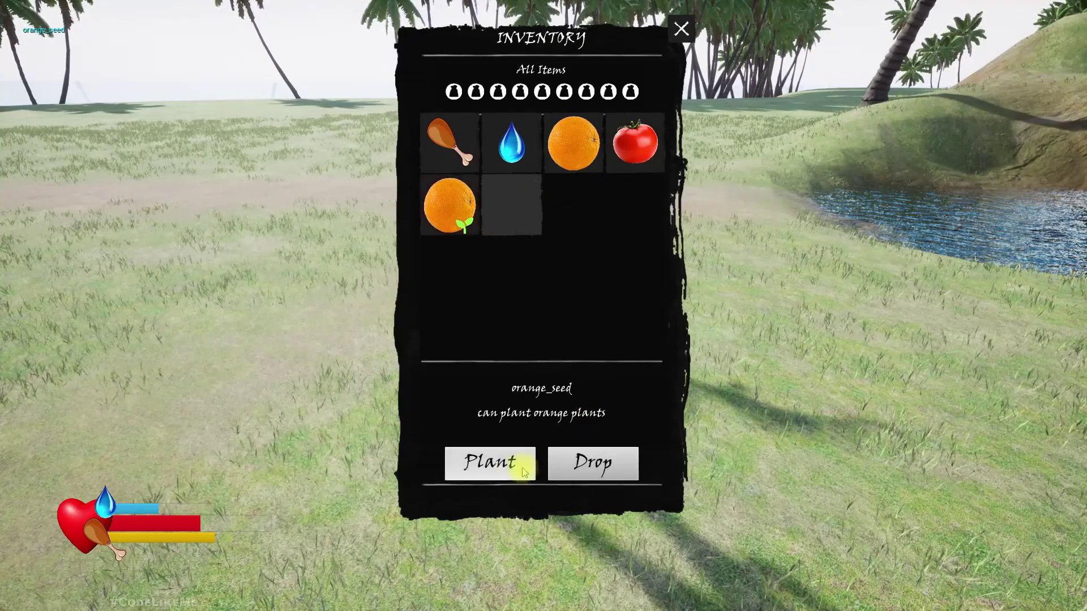
{"action": "left_click", "coordinate": [524, 471]}
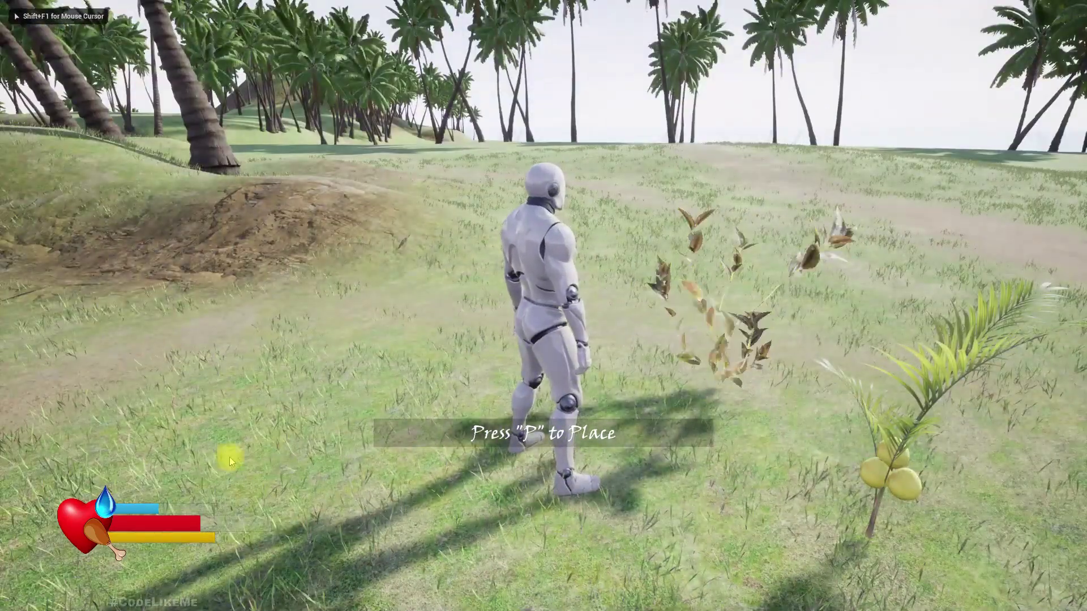
{"action": "key", "text": "i"}
{"action": "key", "text": "i"}
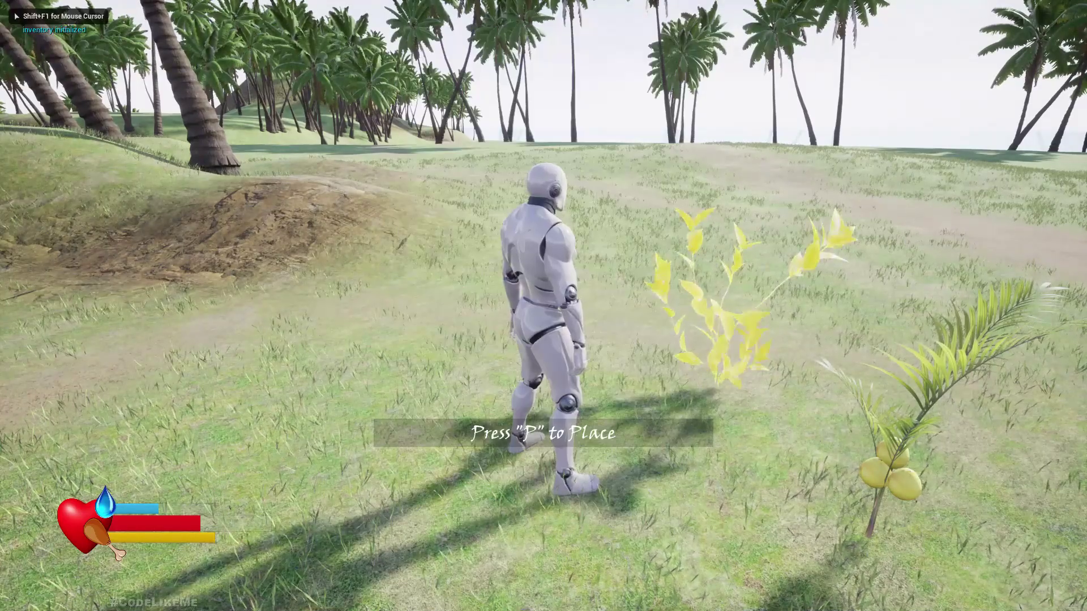
{"action": "key", "text": "p"}
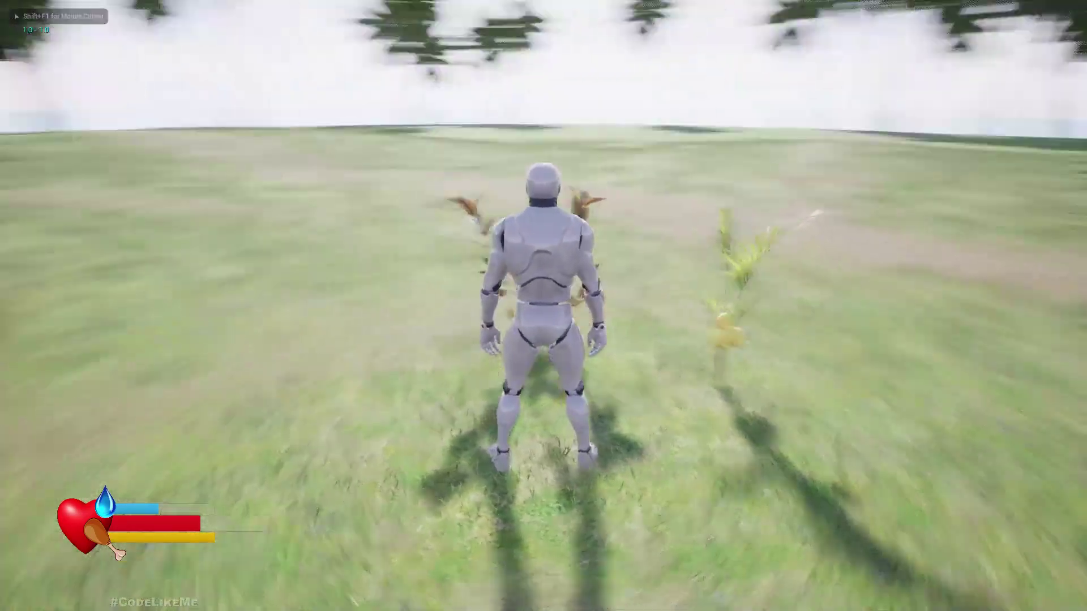
Collect fruit from the newly planted palm-like plant and from the red-fruited plant near the dirt bank
{"action": "key", "text": "w"}
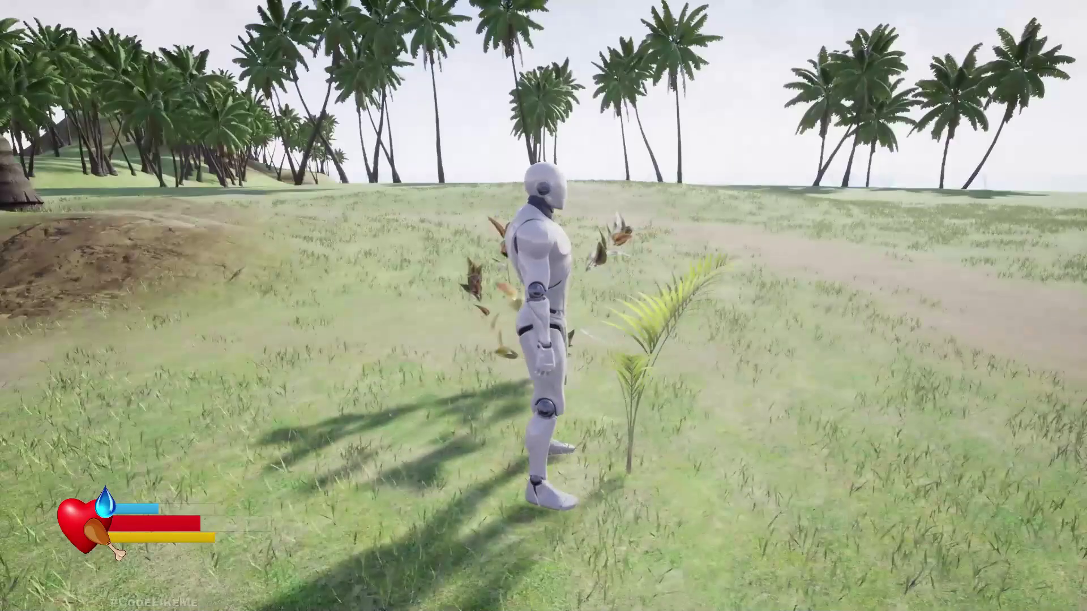
{"action": "key", "text": "a"}
{"action": "key", "text": "w"}
{"action": "key", "text": "w"}
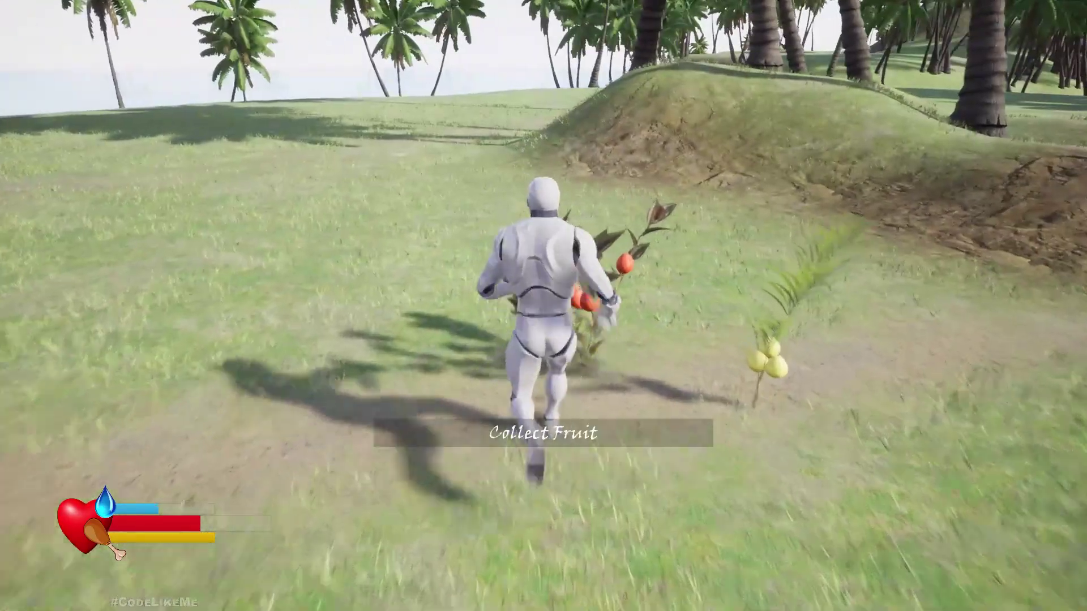
{"action": "key", "text": "e"}
Drop the collected fruit described as "resource description", consume the other collected fruit and close the inventory
{"action": "key", "text": "i"}
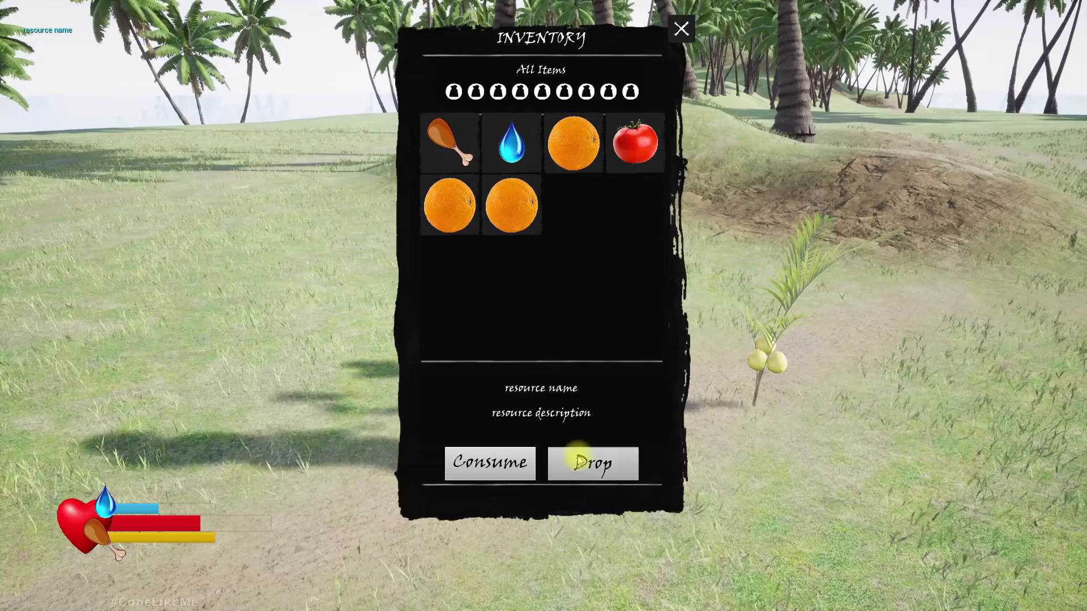
{"action": "left_click", "coordinate": [581, 461]}
{"action": "left_click", "coordinate": [450, 233]}
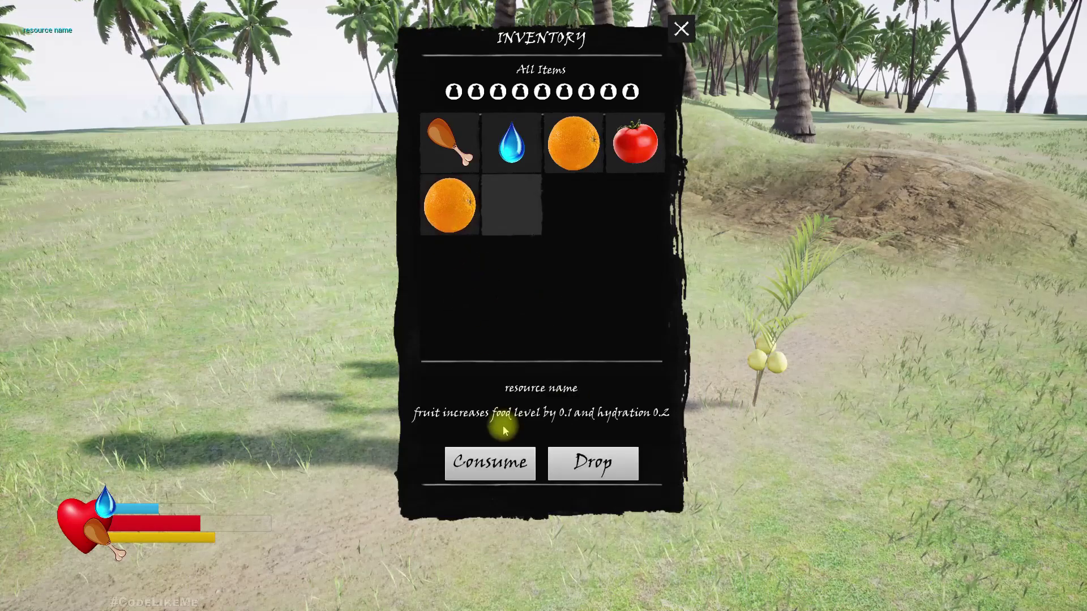
{"action": "left_click", "coordinate": [490, 463]}
{"action": "left_click", "coordinate": [678, 31]}
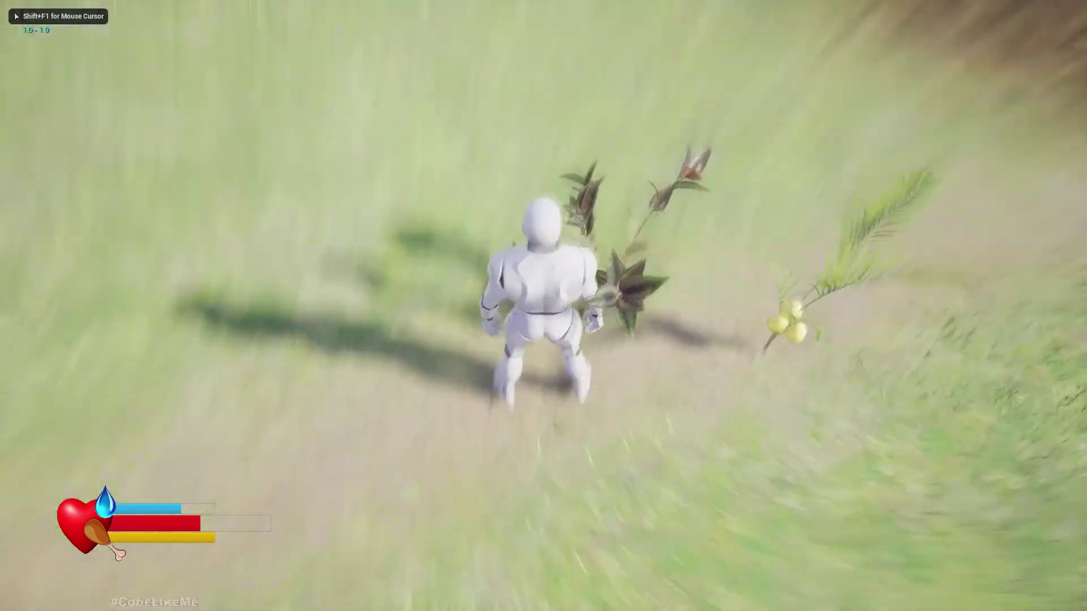
Walk the character back to the newly planted red-fruited plant near the pond and collect its fruit
{"action": "key", "text": "w"}
{"action": "key", "text": "w"}
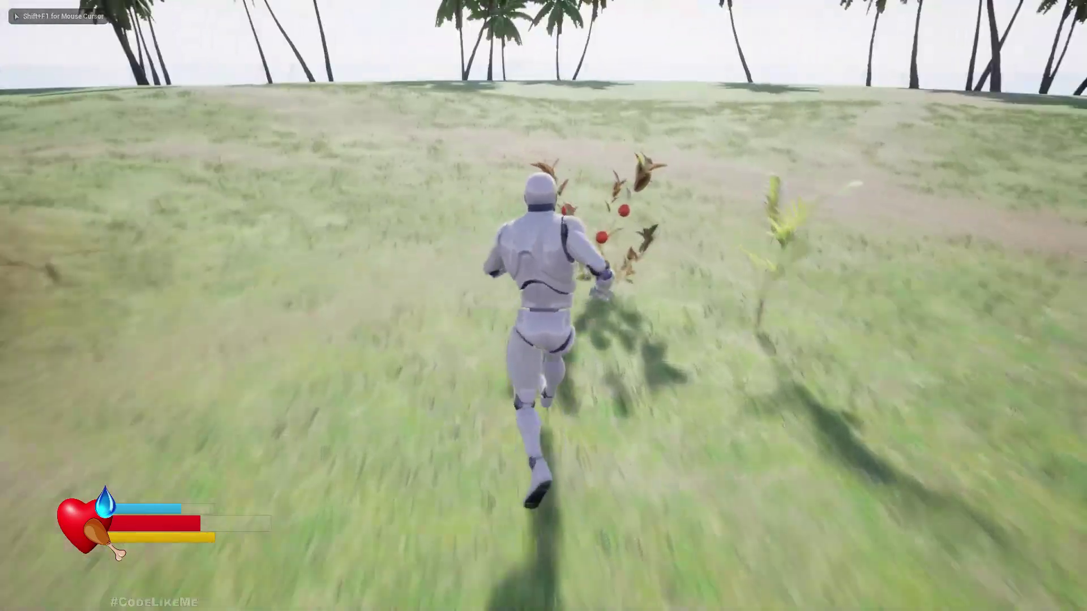
{"action": "key", "text": "d"}
{"action": "key", "text": "s"}
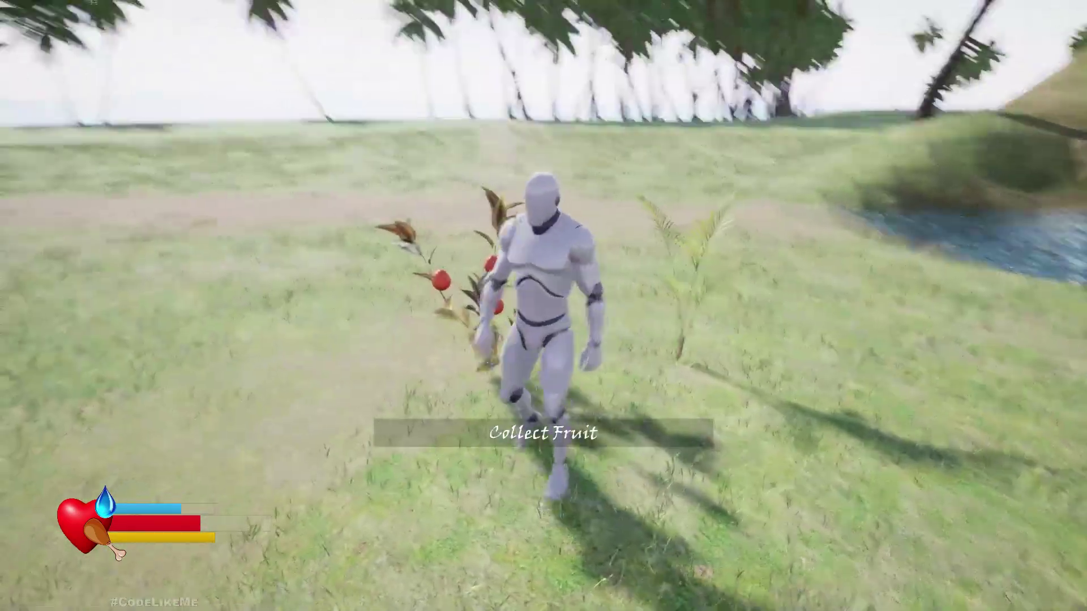
{"action": "key", "text": "w"}
{"action": "key", "text": "e"}
Drop the newly collected fruit from the inventory and close the inventory
{"action": "key", "text": "i"}
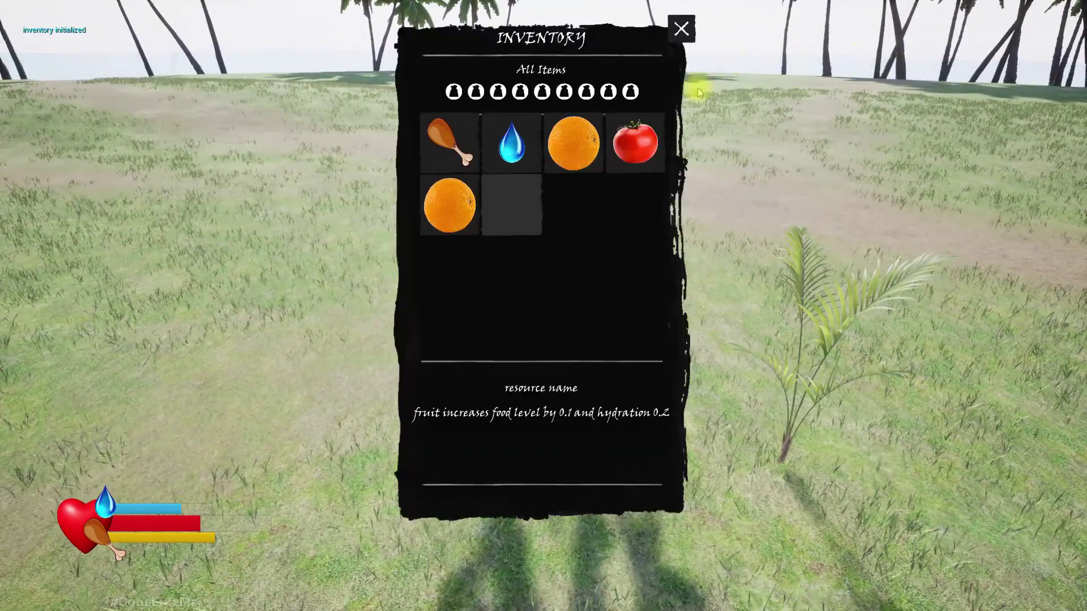
{"action": "left_click", "coordinate": [448, 199]}
{"action": "left_click", "coordinate": [602, 468]}
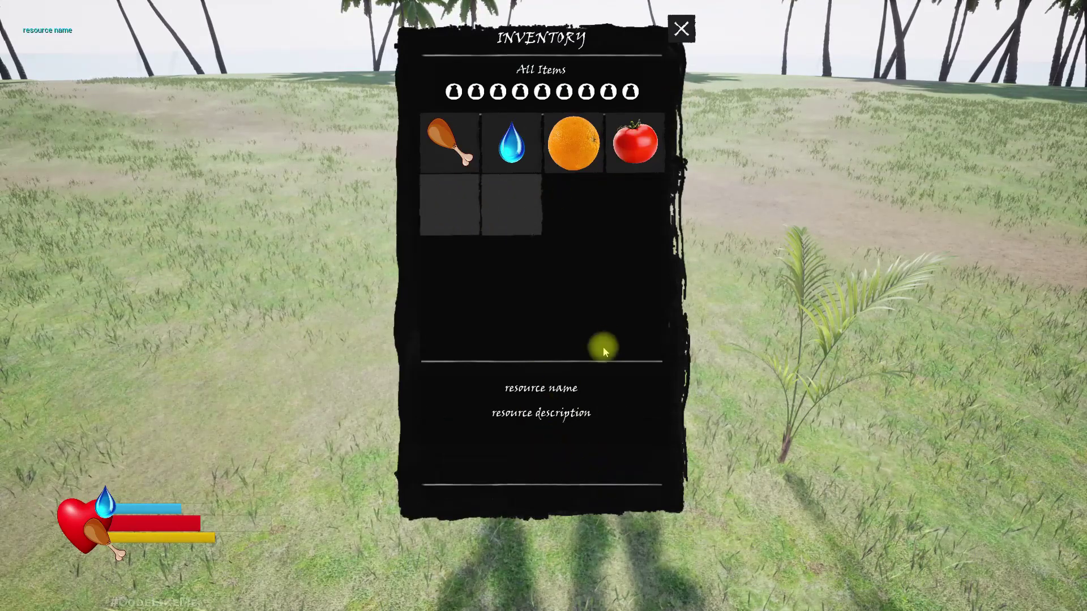
{"action": "key", "text": "i"}
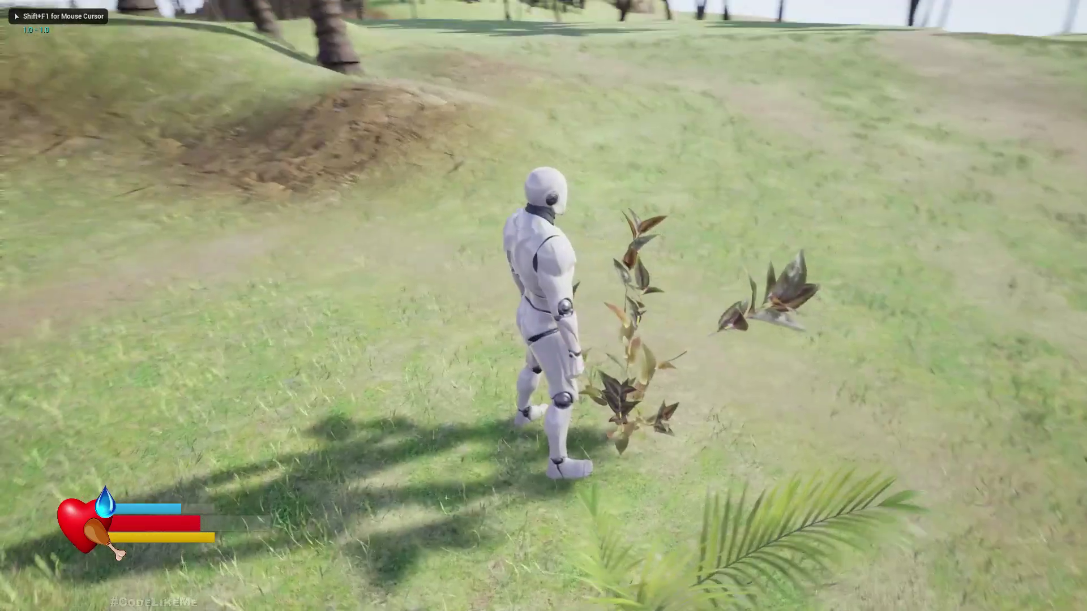
Run the character around the planted crops and back toward the pond to look over the plants in play
{"action": "key", "text": "w"}
{"action": "key", "text": "a"}
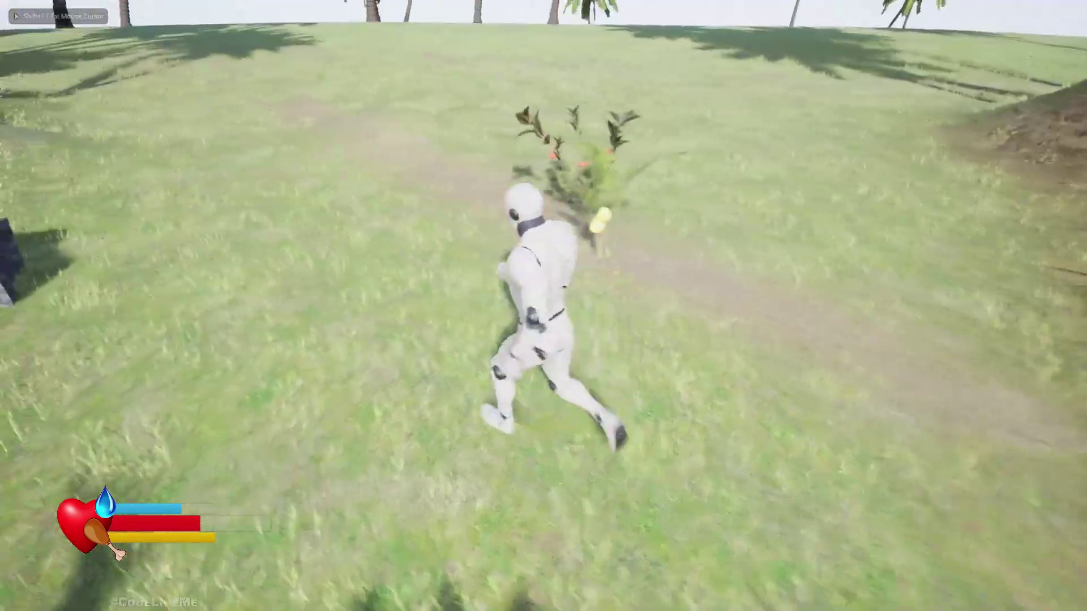
{"action": "key", "text": "s"}
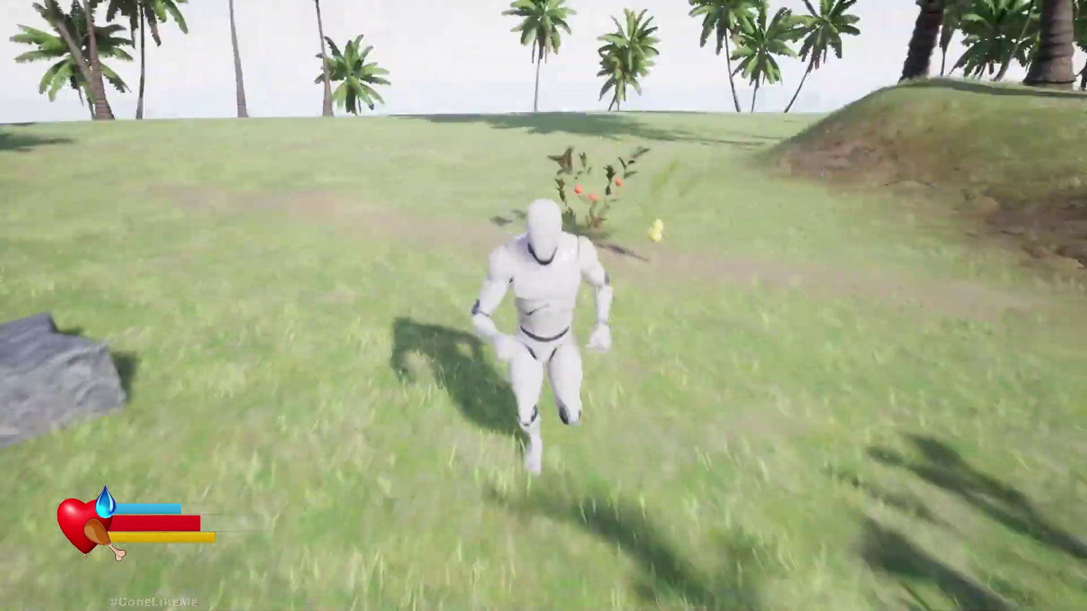
{"action": "key", "text": "w"}
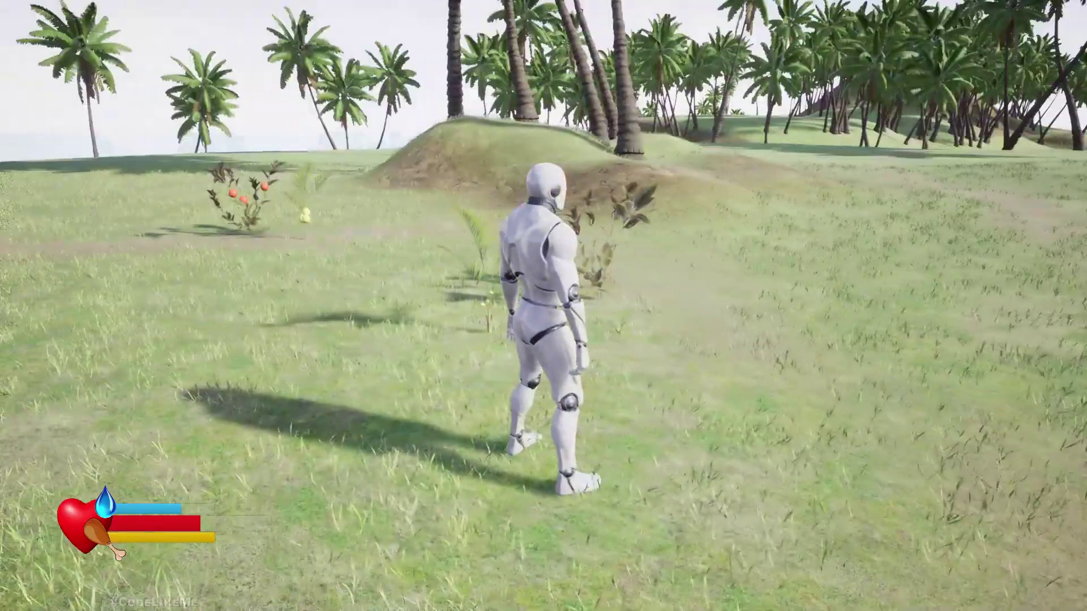
{"action": "key", "text": "w"}
{"action": "key", "text": "s"}
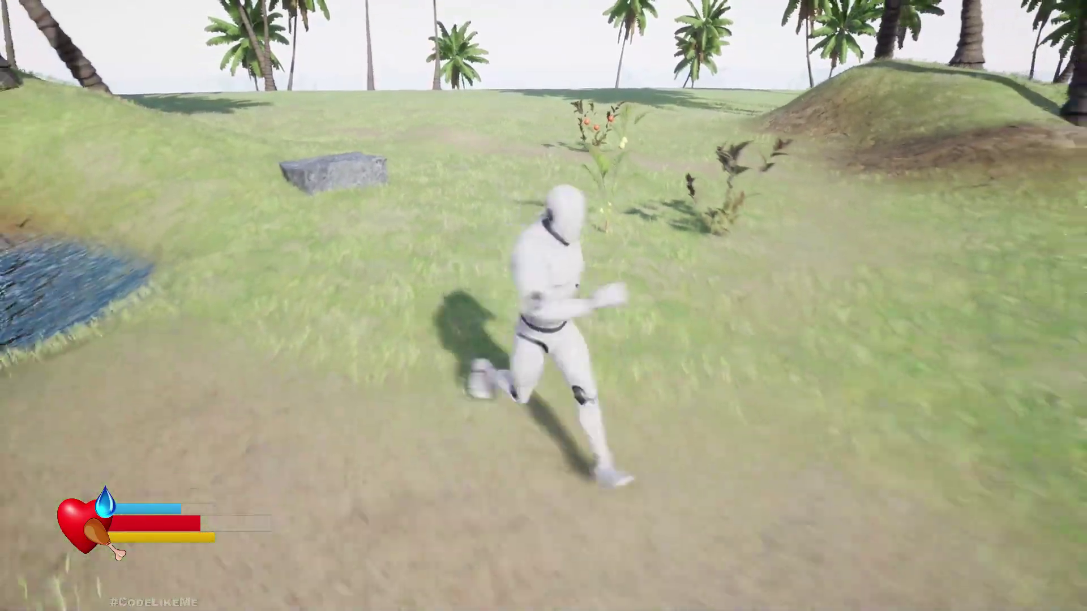
{"action": "key", "text": "w"}
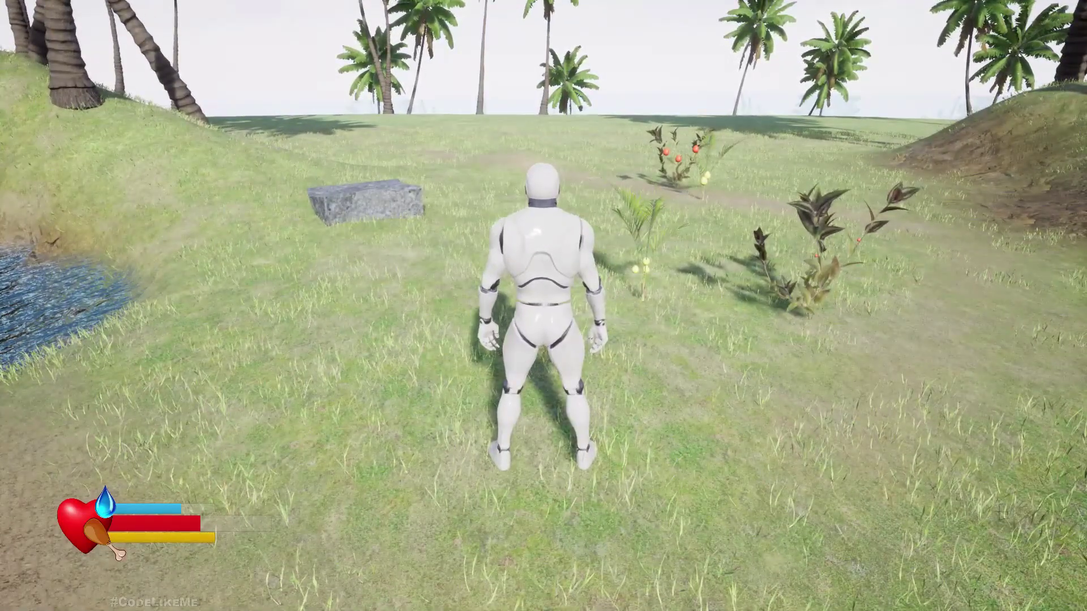
End the play test and review the two seed resource data nodes in ThirdPersonCharacter's Begin Play graph
{"action": "key", "text": "Escape"}
{"action": "left_click", "coordinate": [393, 6]}
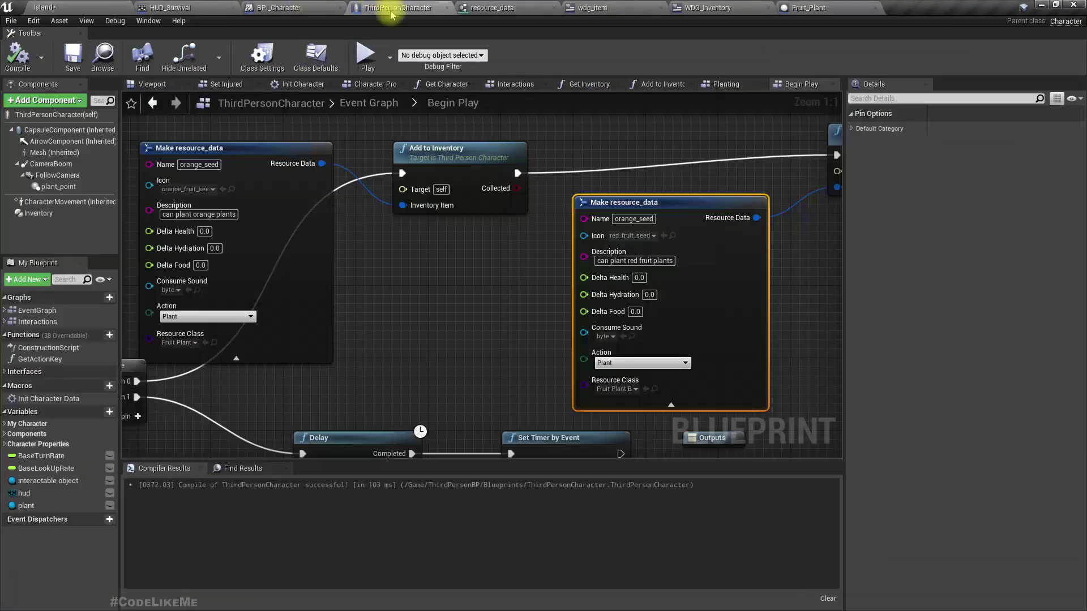
{"action": "mouse_move", "coordinate": [221, 380]}
{"action": "right_mouse_down"}
{"action": "mouse_move", "coordinate": [369, 381]}
{"action": "mouse_move", "coordinate": [236, 384]}
{"action": "right_mouse_up"}
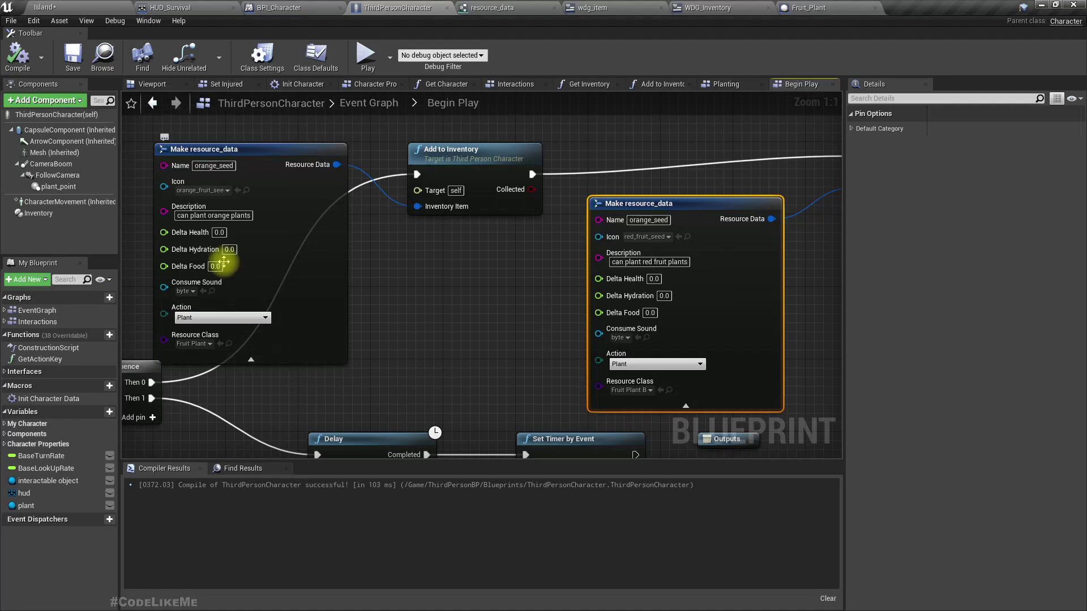
Return to the Island level and look around the scene in the viewport
{"action": "left_click", "coordinate": [98, 7]}
{"action": "right_click_drag", "start_coordinate": [525, 268], "coordinate": [722, 173]}
{"action": "key", "text": "w"}
{"action": "right_click_drag", "start_coordinate": [515, 336], "coordinate": [414, 348]}
{"action": "left_click", "coordinate": [526, 332]}
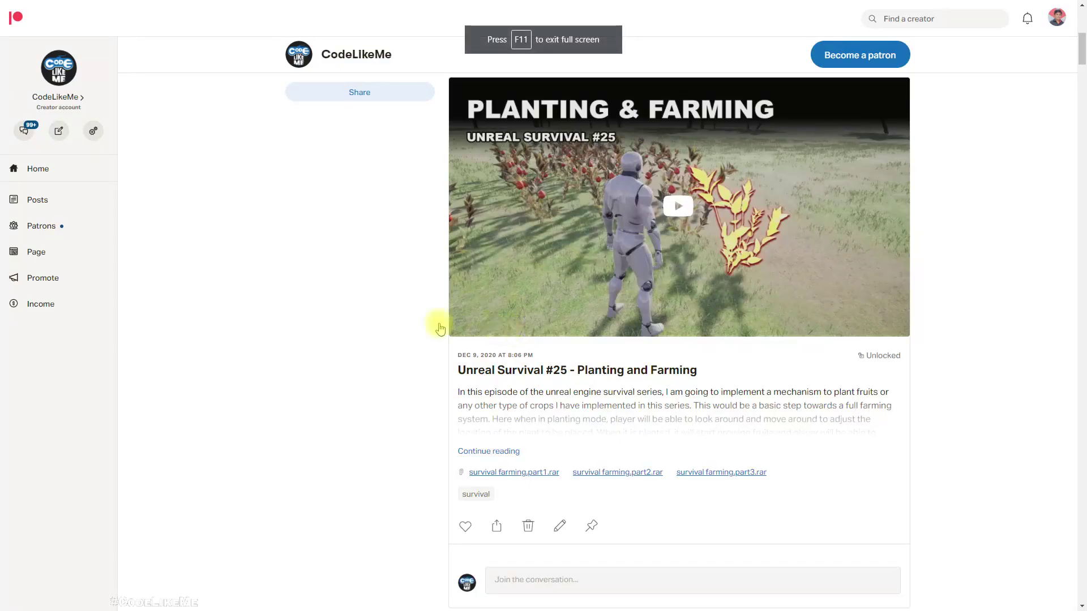
Browse the CodeLikeMe Patreon posts from "Unreal Survival #25 - Planting and Farming" down to "Unreal Survival #24 - Harvestable Plant Variations"
{"action": "scroll", "coordinate": [261, 385], "scroll_direction": "down", "scroll_amount": 15}
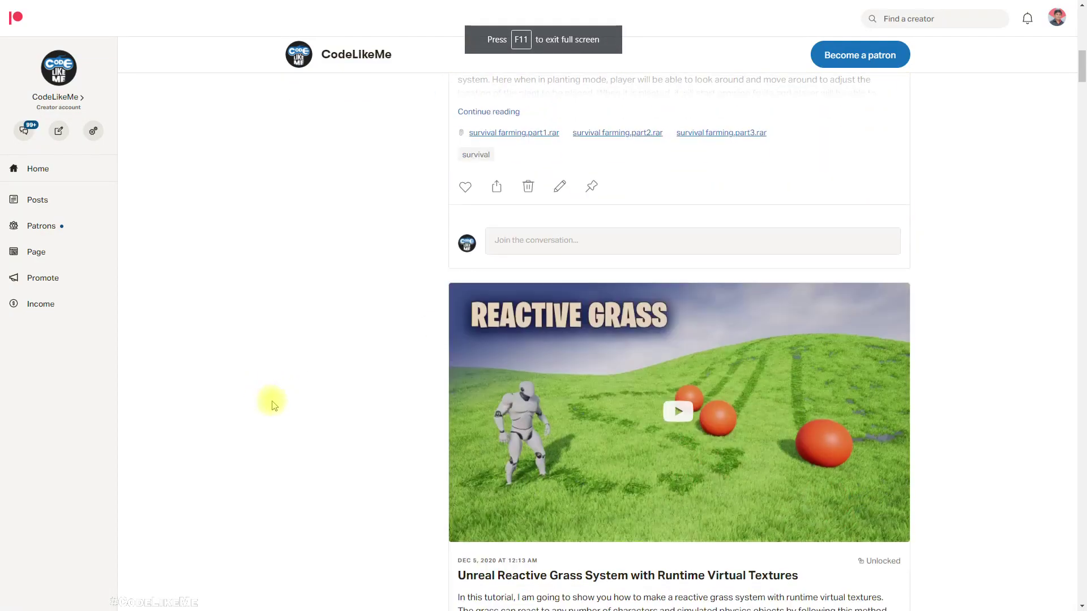
{"action": "scroll", "coordinate": [275, 407], "scroll_direction": "down", "scroll_amount": 20}
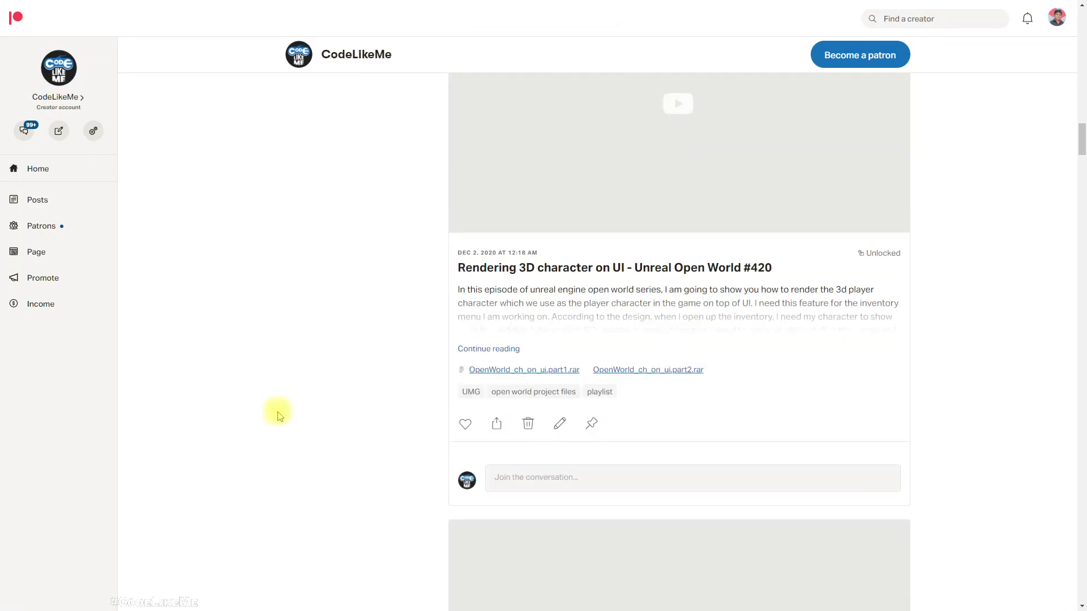
{"action": "scroll", "coordinate": [282, 416], "scroll_direction": "down", "scroll_amount": 15}
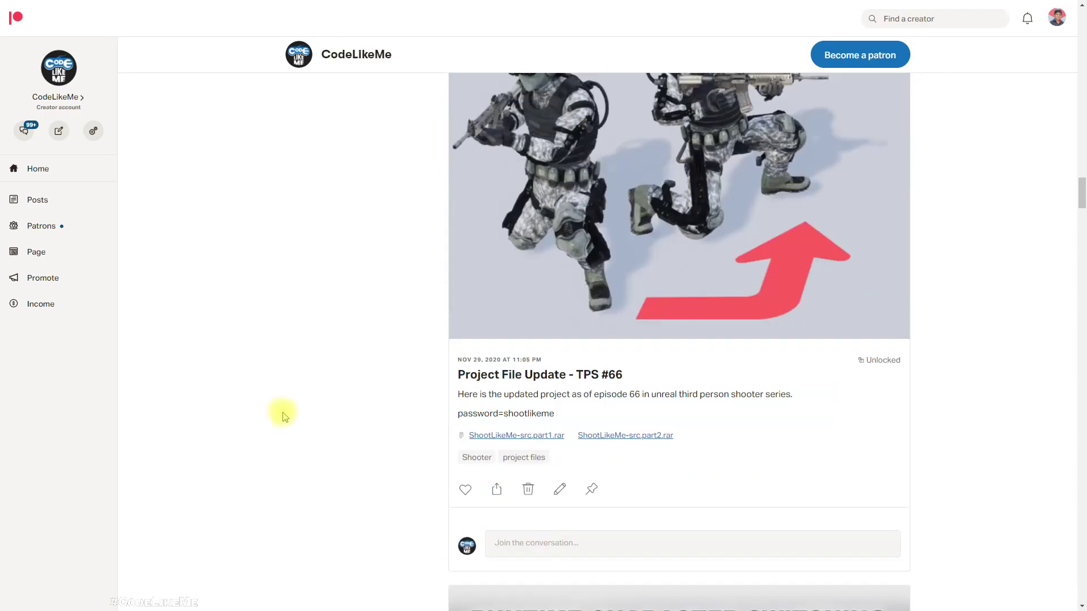
{"action": "scroll", "coordinate": [283, 416], "scroll_direction": "down", "scroll_amount": 20}
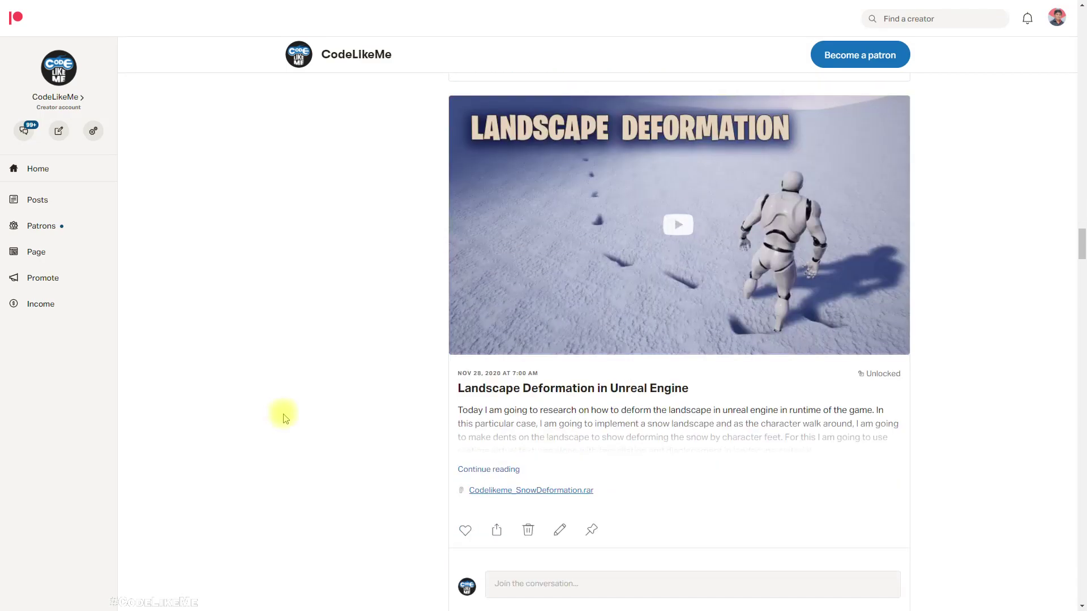
{"action": "scroll", "coordinate": [287, 423], "scroll_direction": "down", "scroll_amount": 20}
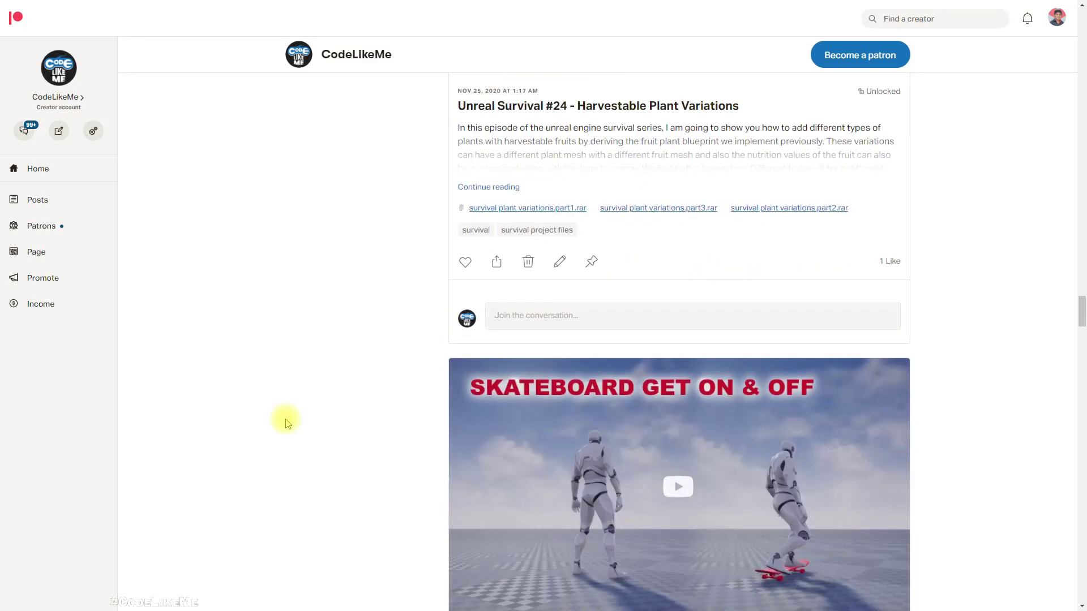